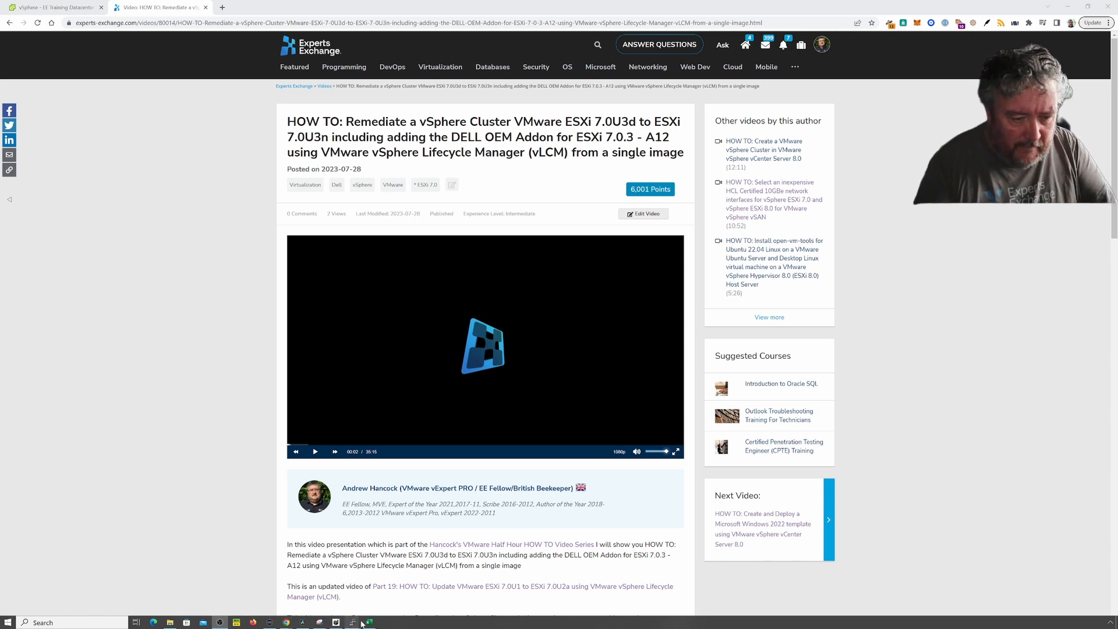
# - Bring the COM3 PuTTY serial console for the RackSwitch G8124 to the front
pyautogui.moveTo(352, 622)
pyautogui.click(213, 597)
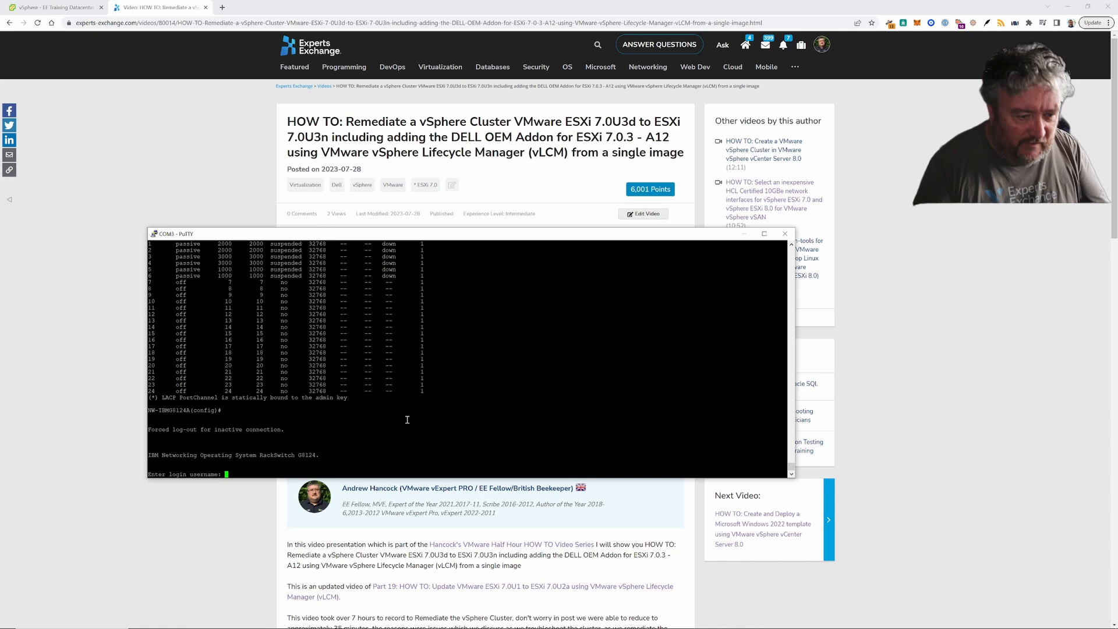
# - Log in to the RackSwitch G8124 console with the switch username and password
pyautogui.press('Return')
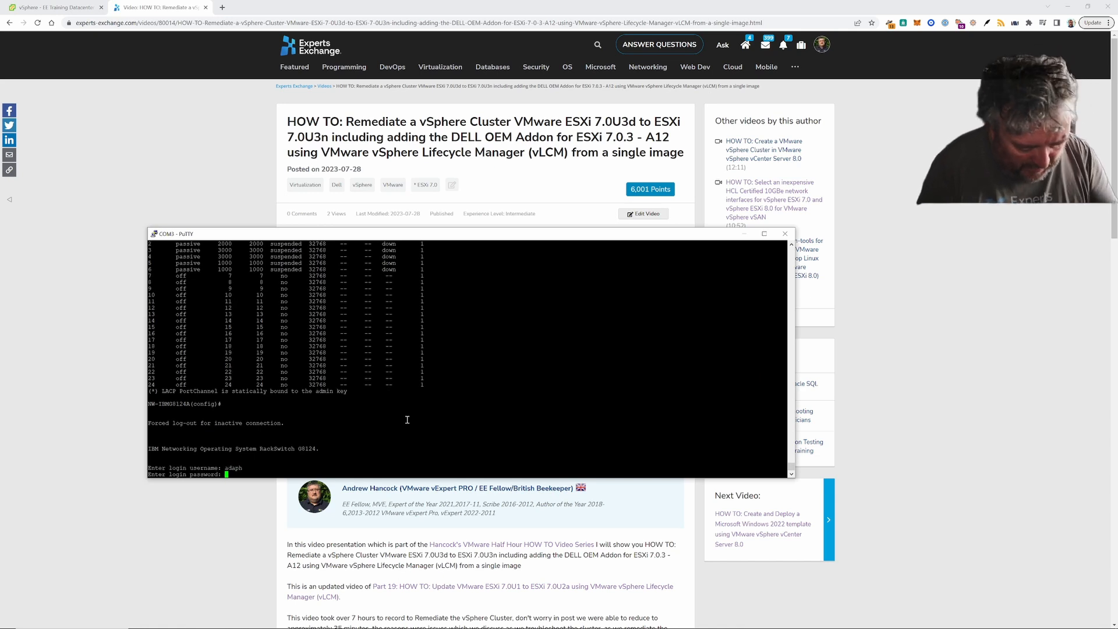
pyautogui.press('Return')
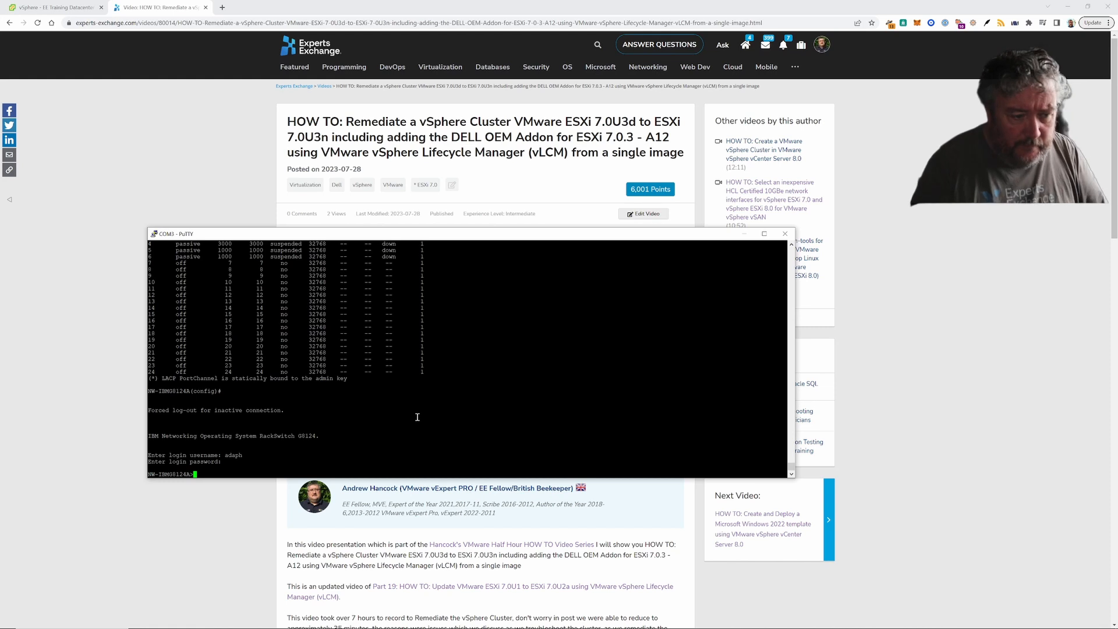
# - Run show lacp to display the switch's LACP system ID, priority and port 1–6 parameters
pyautogui.write('show lacp')
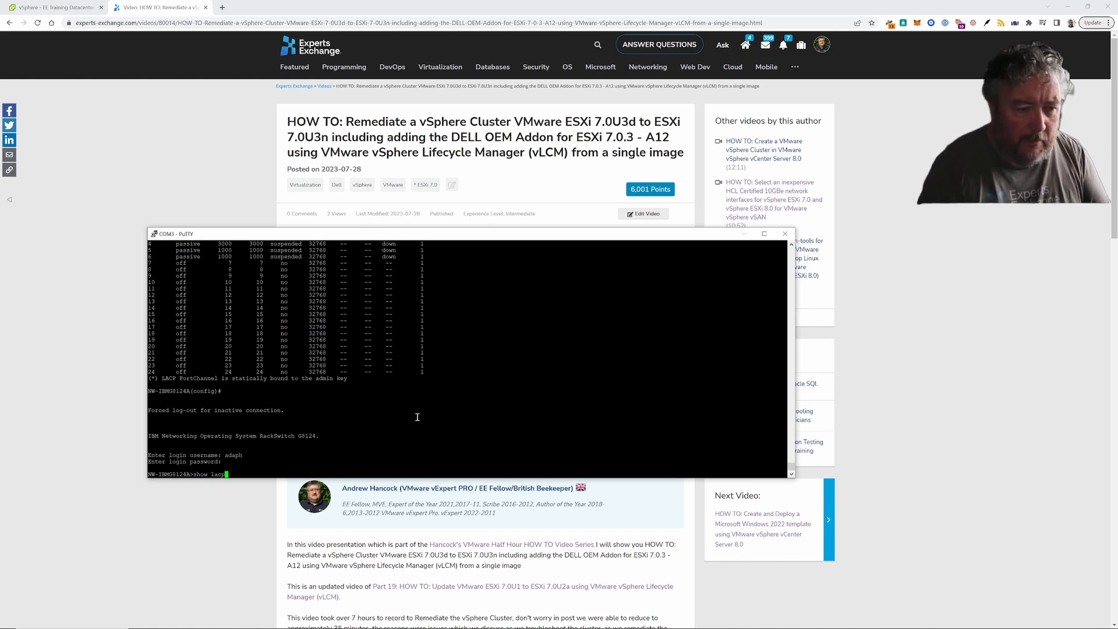
pyautogui.press('Return')
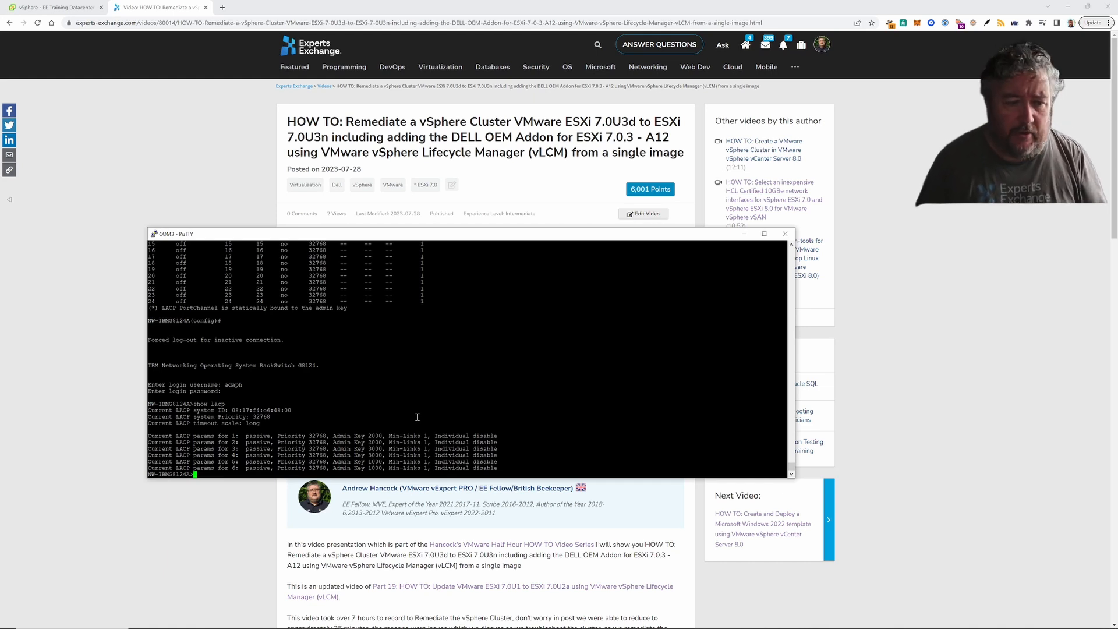
# - Run show lacp info to list the LACP port table, with ports 1–6 passive, suspended and down
pyautogui.write('show lacp info')
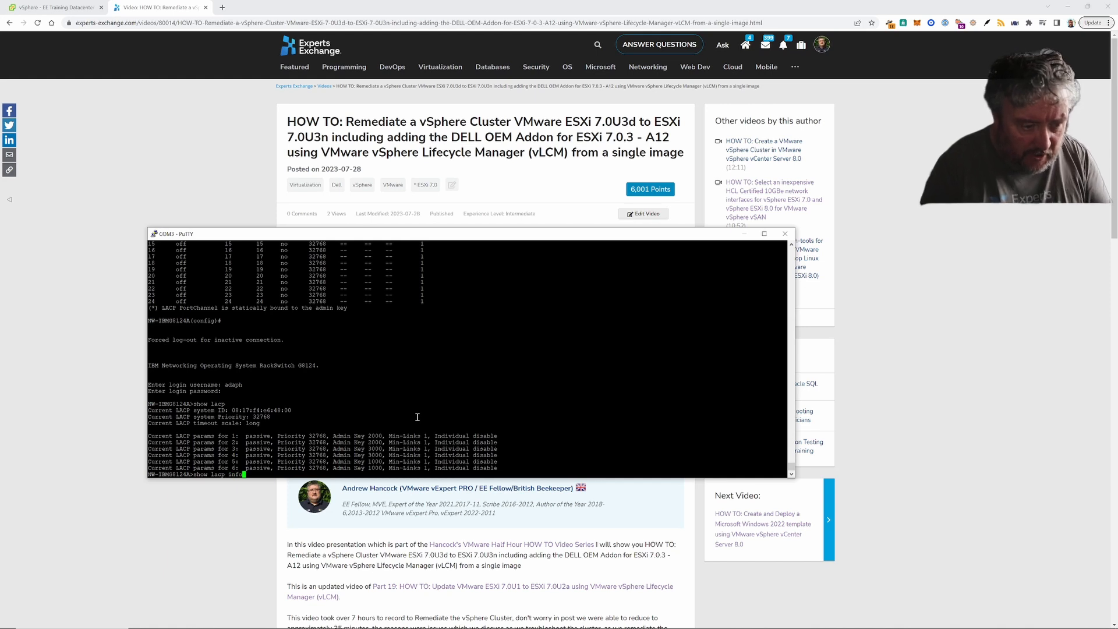
pyautogui.press('Return')
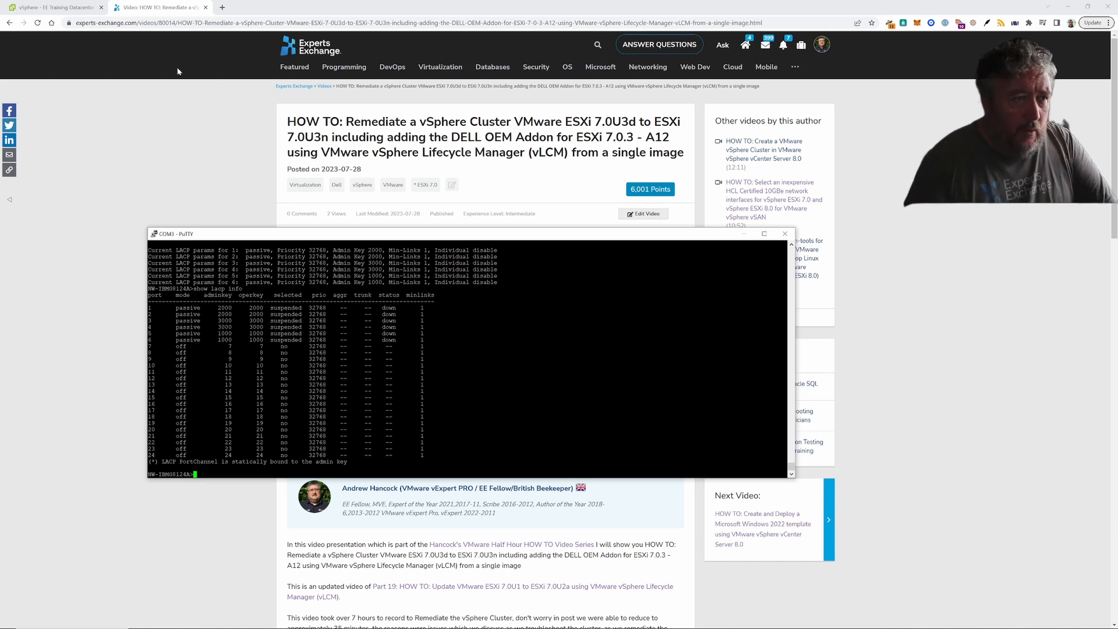
# - Cycle through the esxi009, esxi011 and esxi007 host sessions, then return to the vSphere Client
pyautogui.moveTo(250, 626)
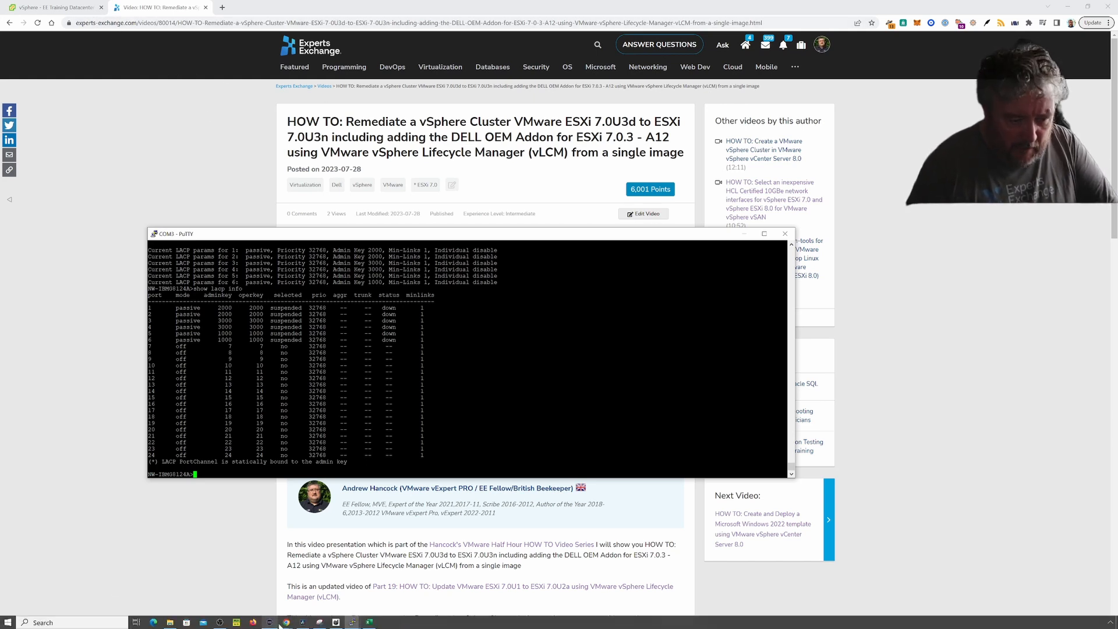
pyautogui.click(352, 622)
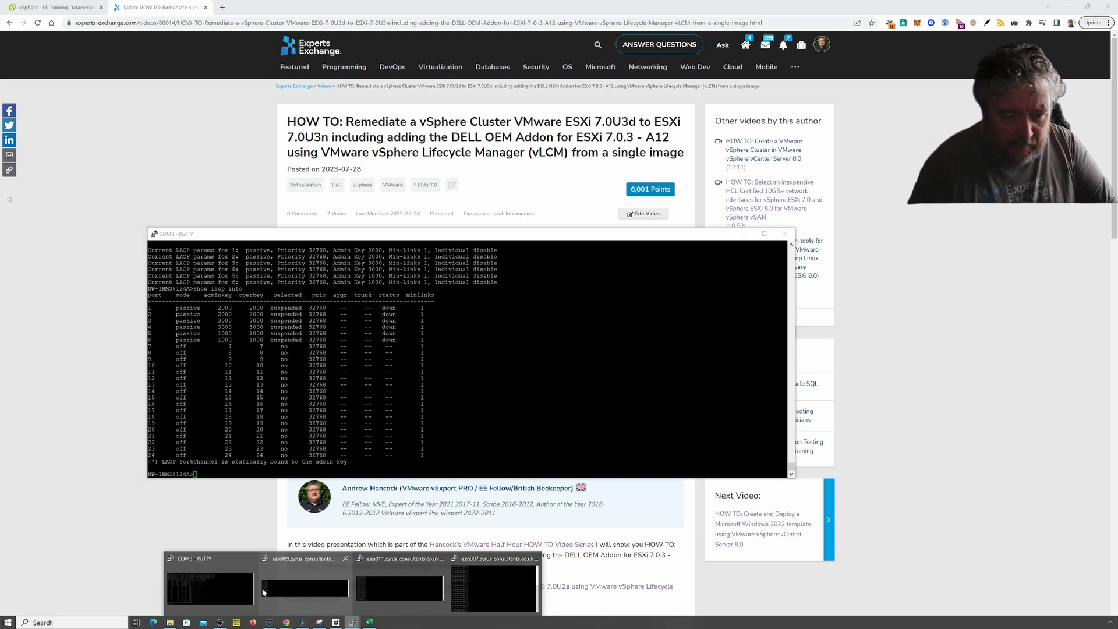
pyautogui.click(280, 585)
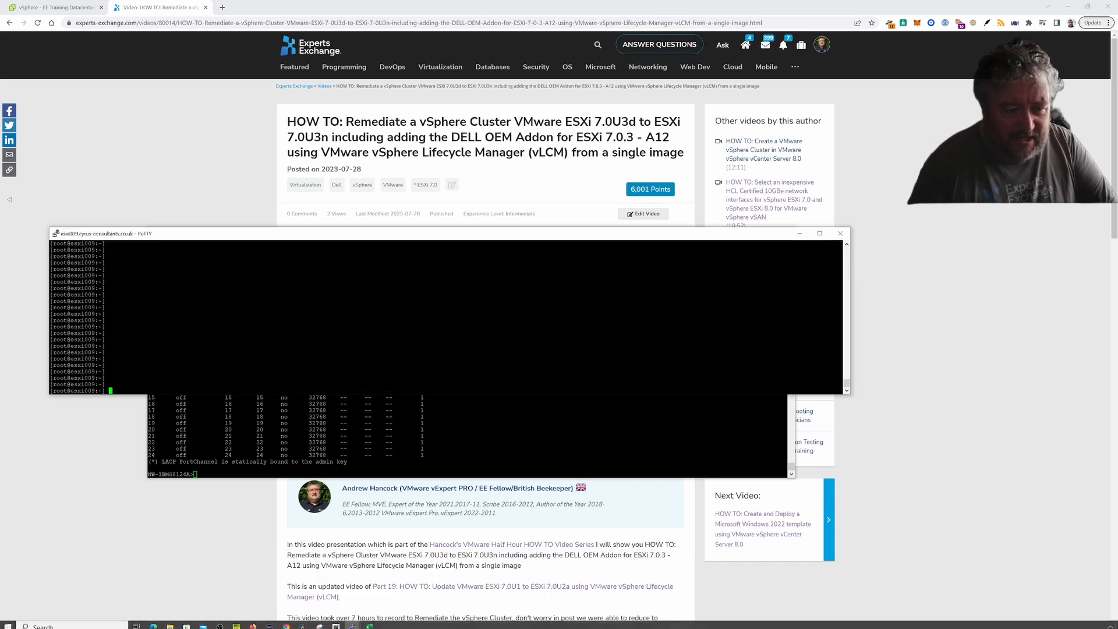
pyautogui.click(352, 622)
pyautogui.click(401, 585)
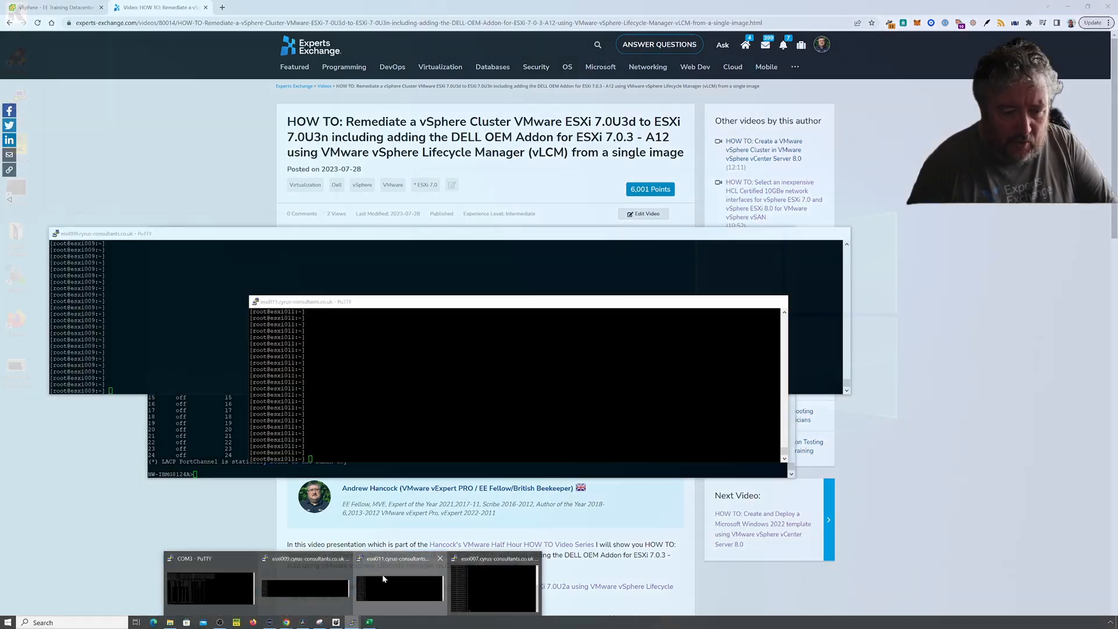
pyautogui.click(352, 621)
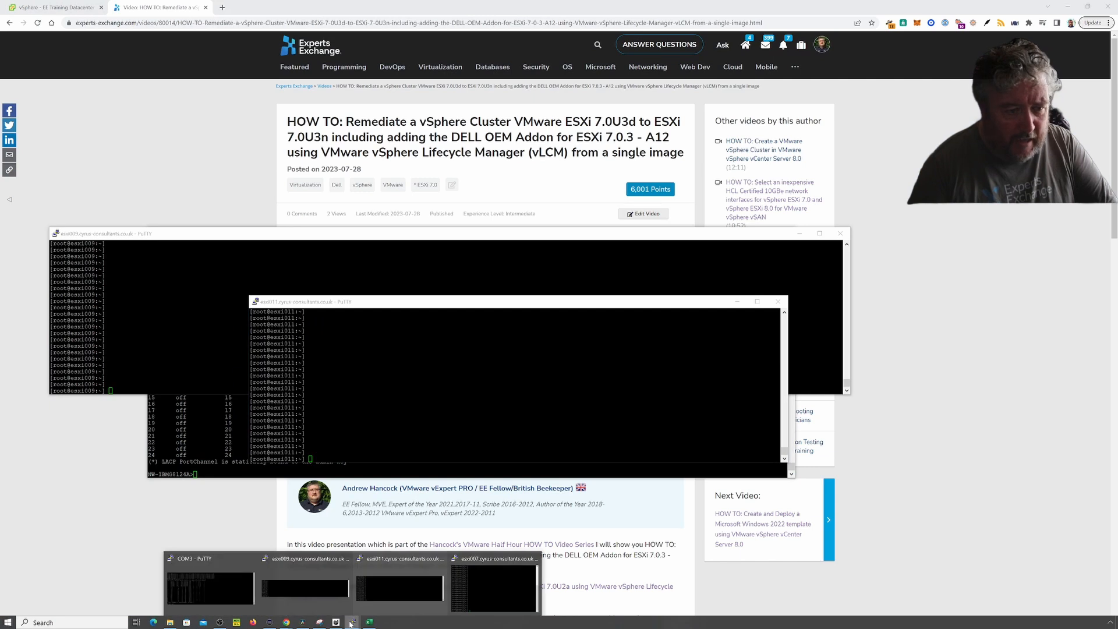
pyautogui.click(464, 590)
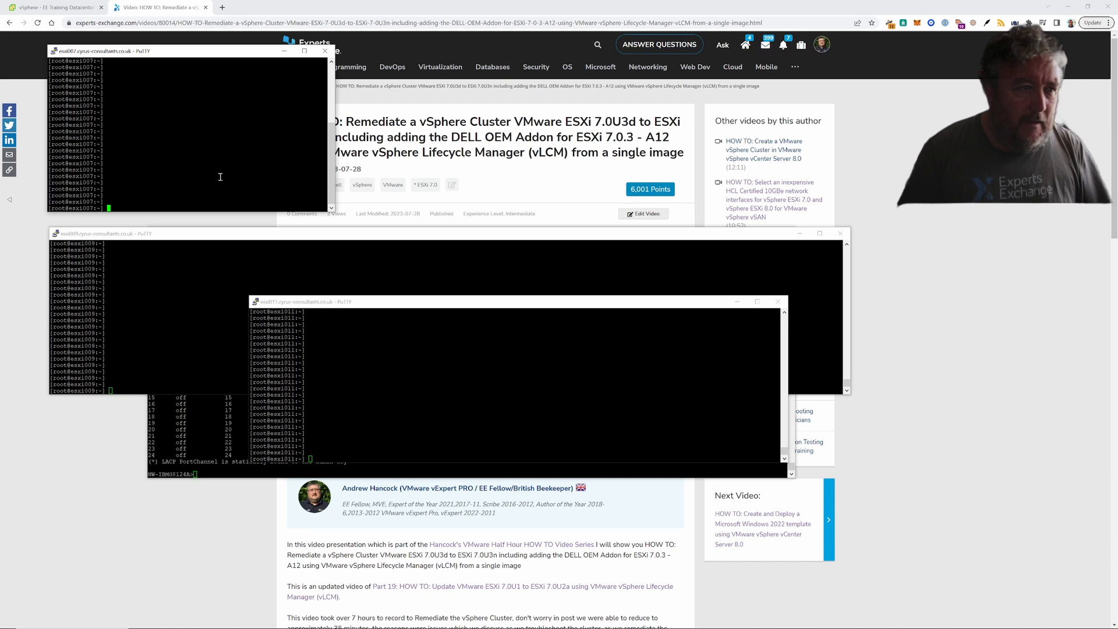
pyautogui.click(87, 8)
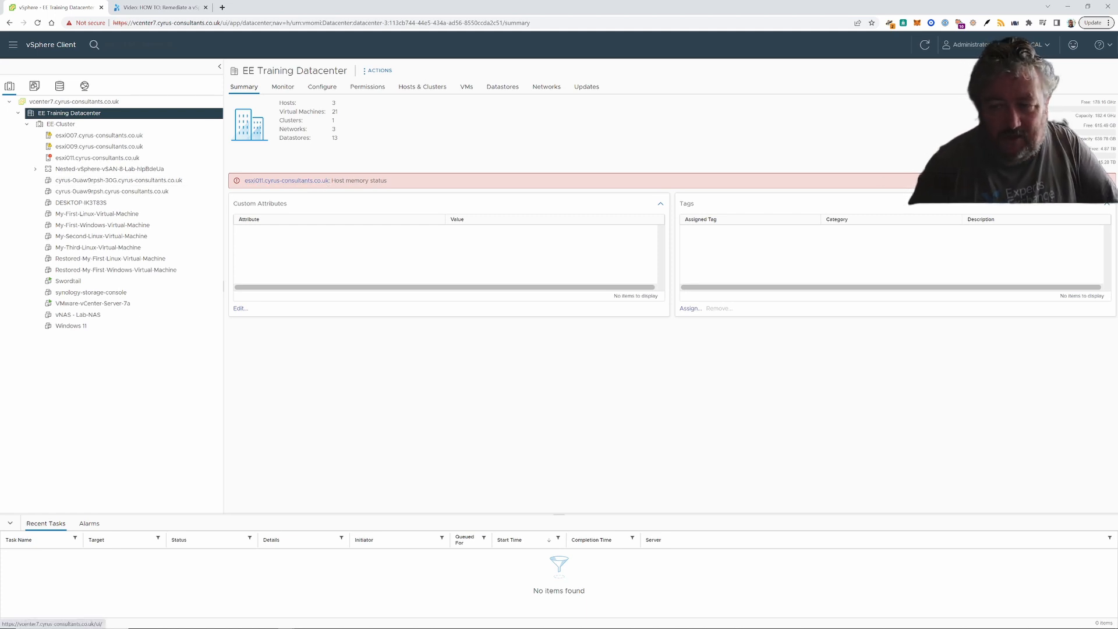
# - Dismiss the esxi011 host memory alert and drag the Book1 planning sheet onto the screen
pyautogui.click(1086, 180)
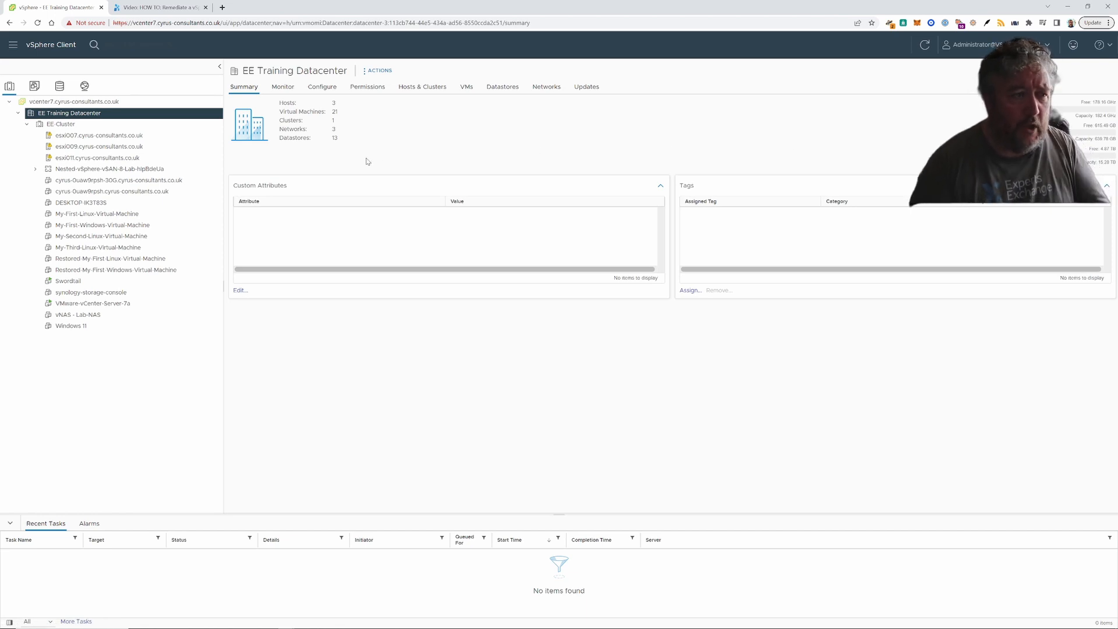
pyautogui.moveTo(303, 625)
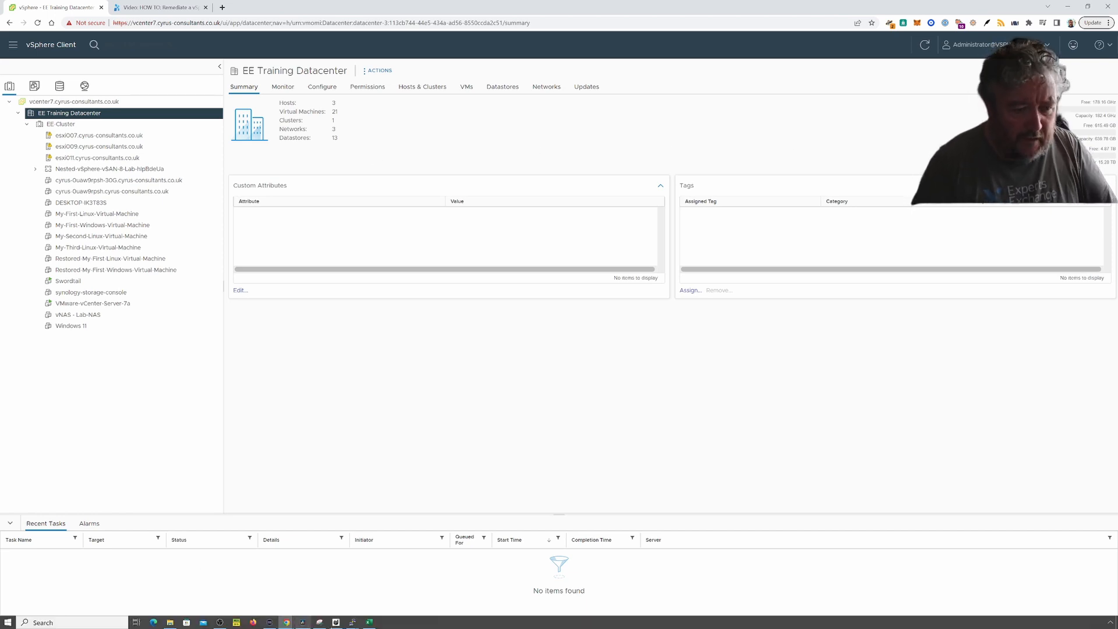
pyautogui.moveTo(371, 624)
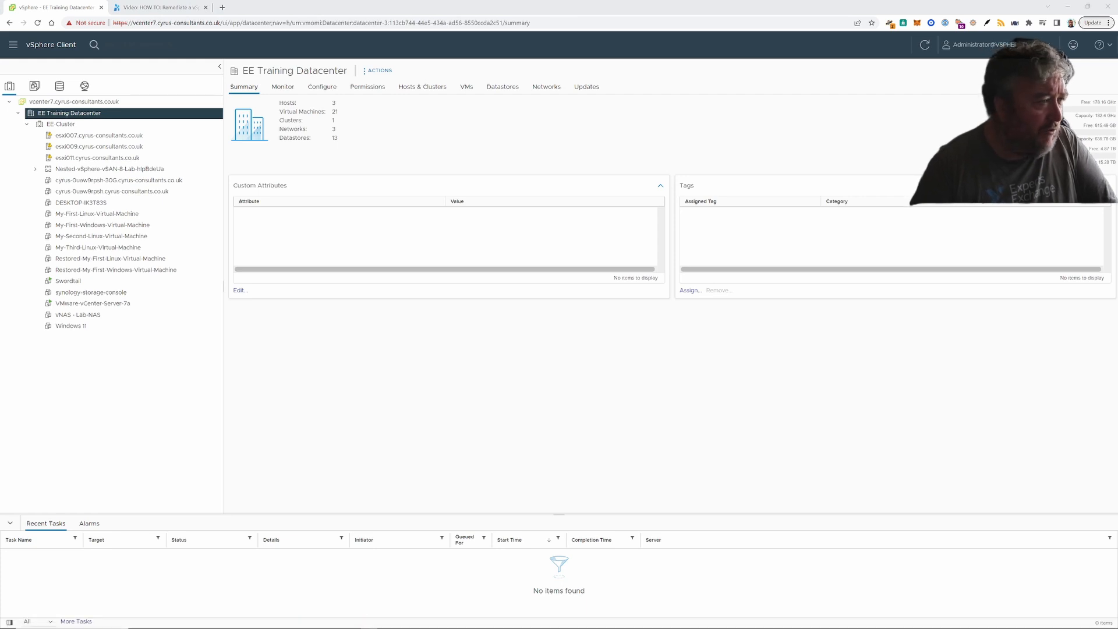
pyautogui.moveTo(0, 198); pyautogui.dragTo(757, 132)
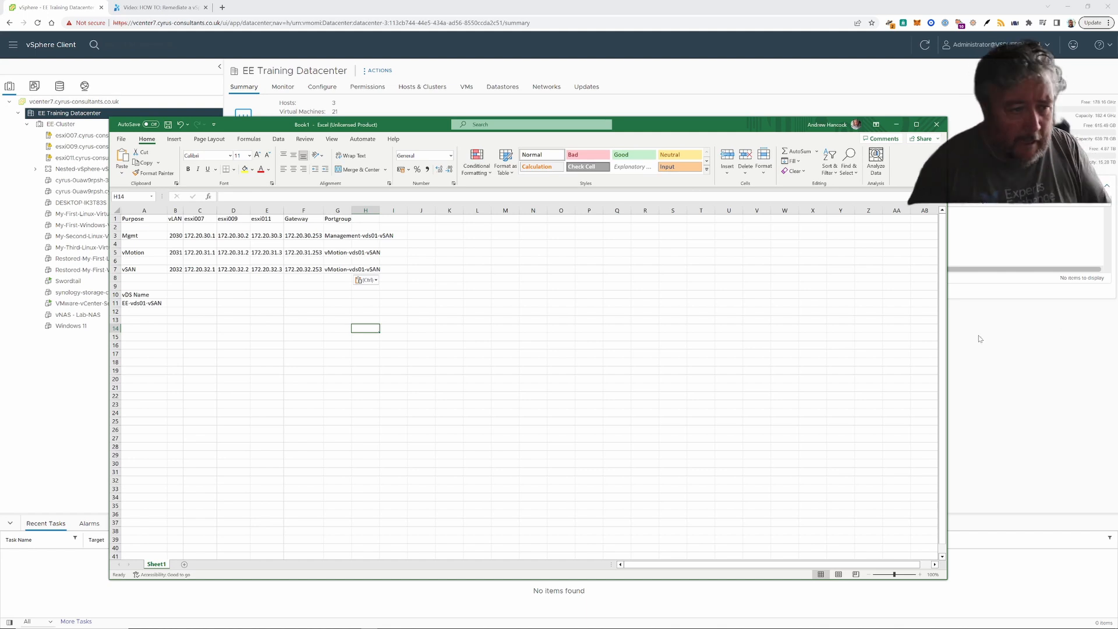
pyautogui.click(304, 237)
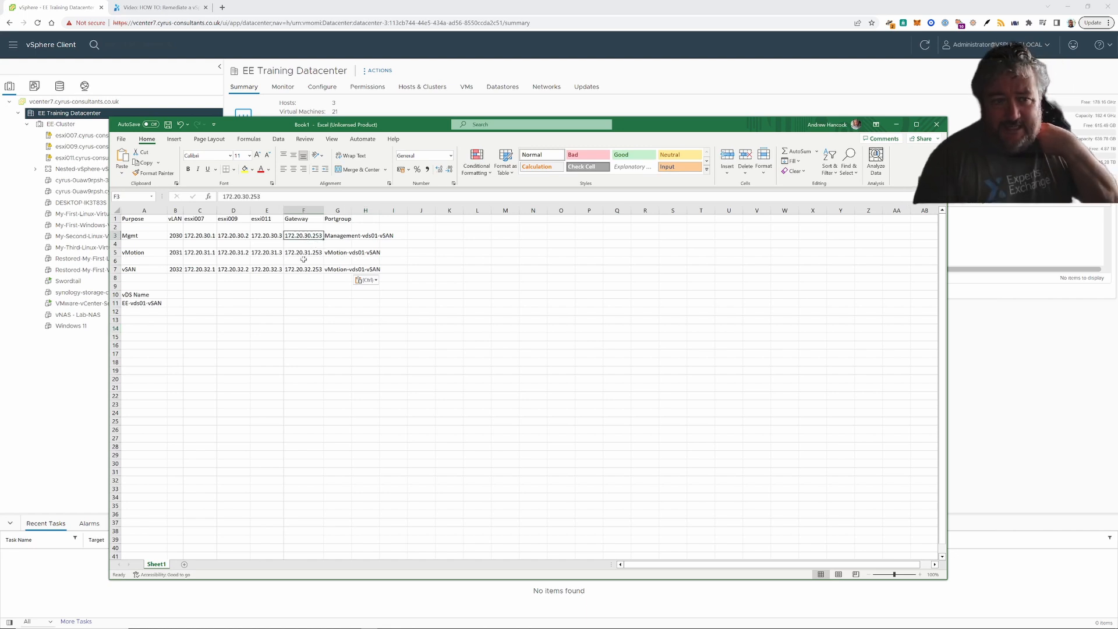
pyautogui.press('Down')
pyautogui.press('Down')
pyautogui.press('Down')
pyautogui.press('Down')
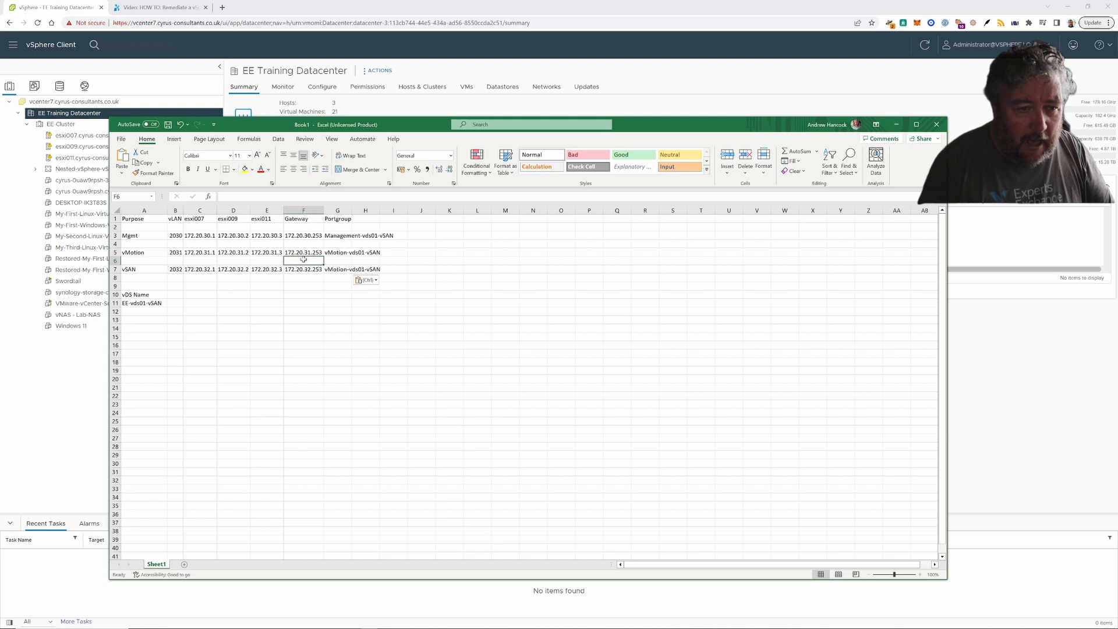
pyautogui.press('Left')
pyautogui.press('Left')
pyautogui.press('Left')
pyautogui.press('Left')
pyautogui.press('Right')
pyautogui.press('Right')
pyautogui.press('Right')
pyautogui.press('Right')
pyautogui.press('Right')
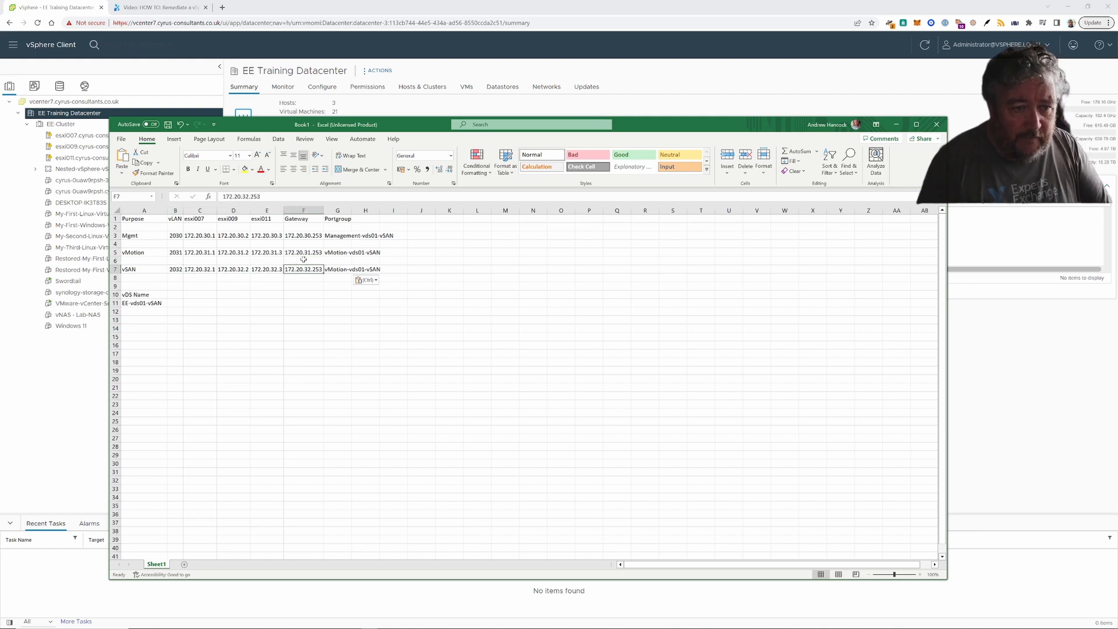
pyautogui.press('Left')
pyautogui.press('Left')
pyautogui.press('Left')
pyautogui.press('Left')
pyautogui.press('Left')
pyautogui.press('Up')
pyautogui.press('Up')
pyautogui.press('Up')
pyautogui.press('Up')
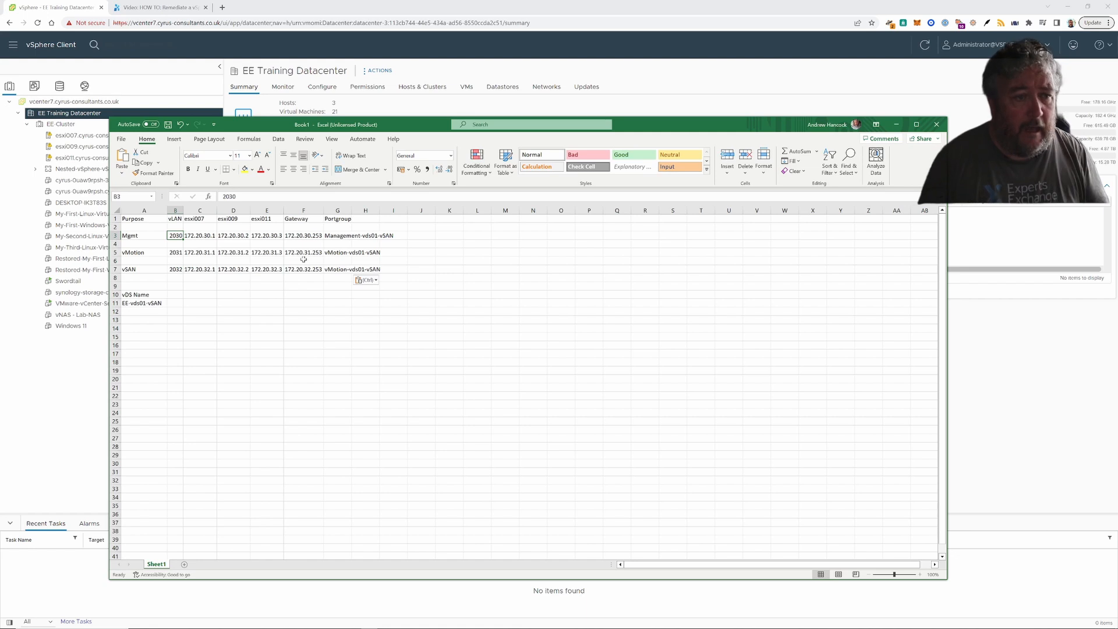
pyautogui.press('Down')
pyautogui.press('Down')
pyautogui.press('Down')
pyautogui.press('Down')
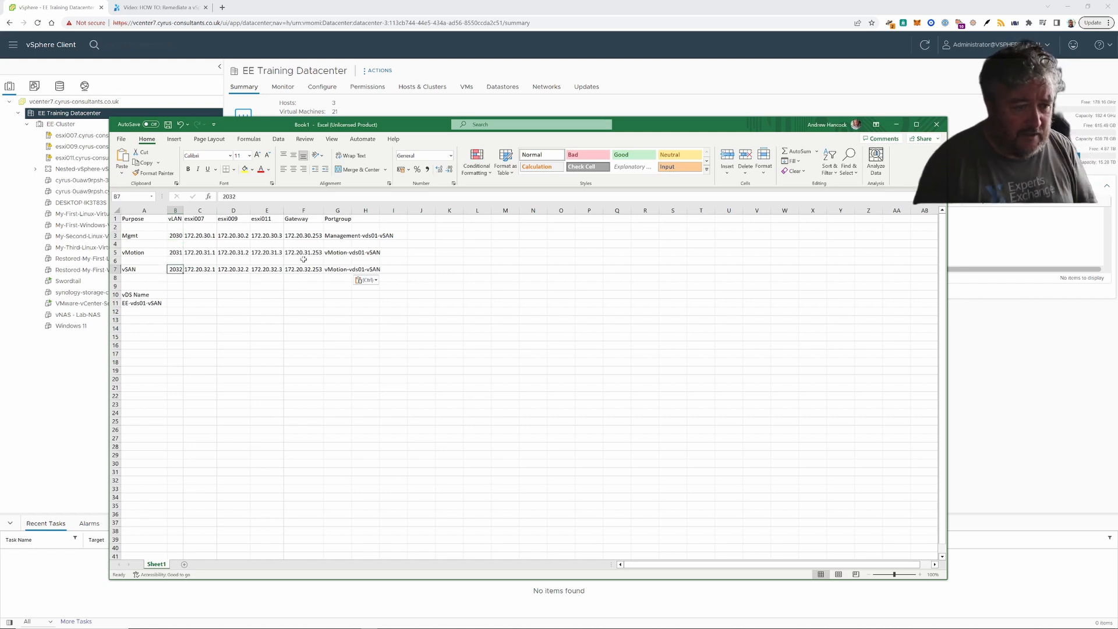
pyautogui.press('Up')
pyautogui.press('Up')
pyautogui.press('Up')
pyautogui.press('Up')
pyautogui.press('Left')
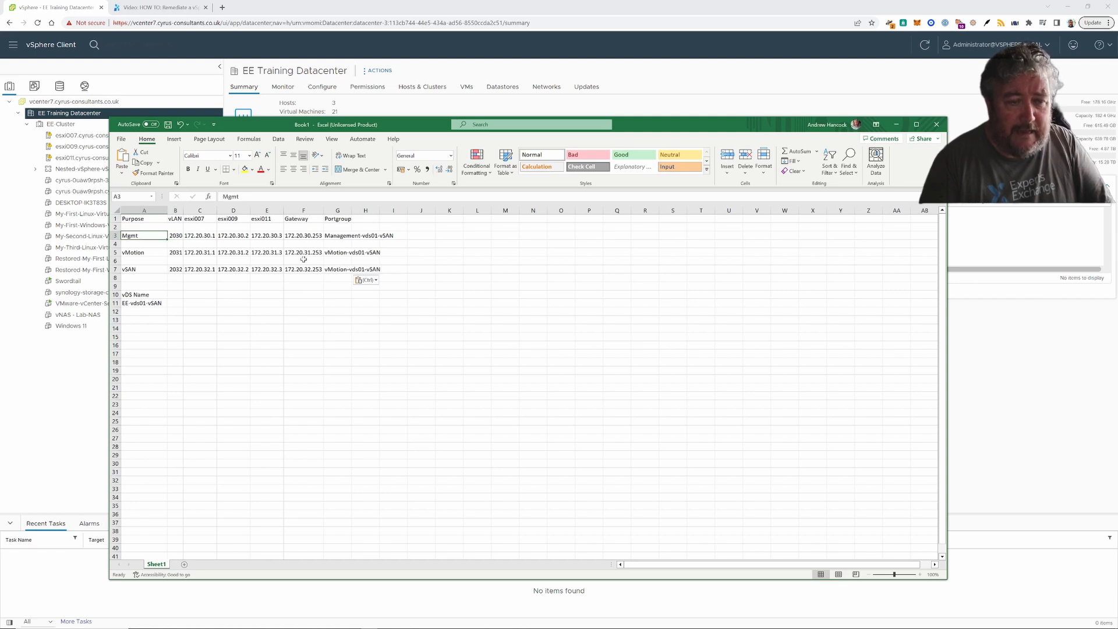
pyautogui.press('Right')
pyautogui.press('Right')
pyautogui.press('Right')
pyautogui.press('Left')
pyautogui.press('Left')
pyautogui.press('Left')
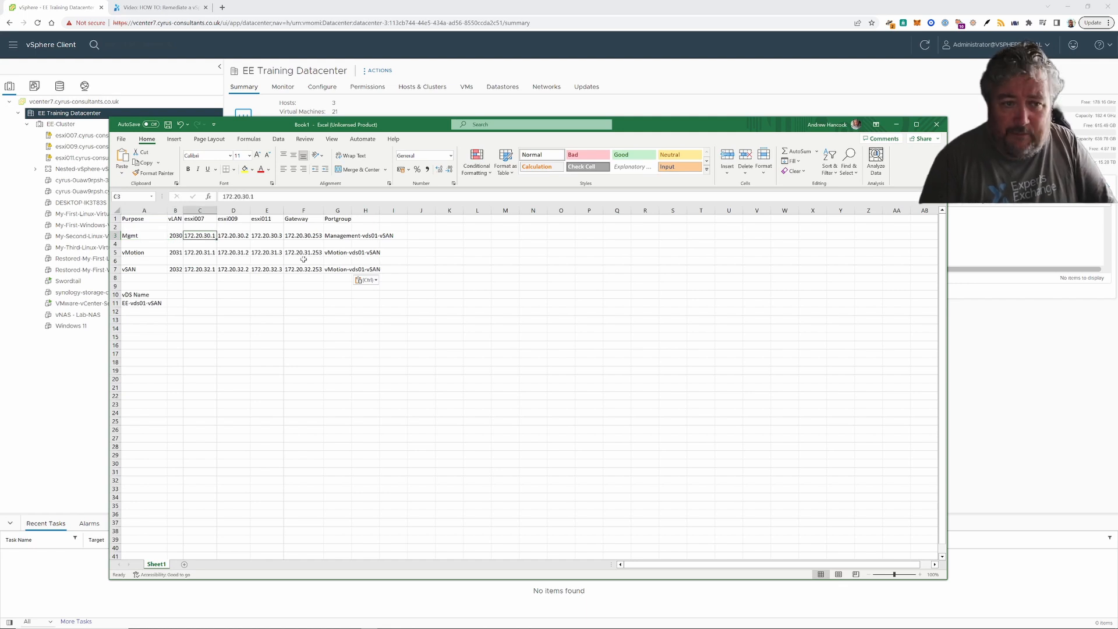
pyautogui.press('Down')
pyautogui.press('Down')
pyautogui.press('Right')
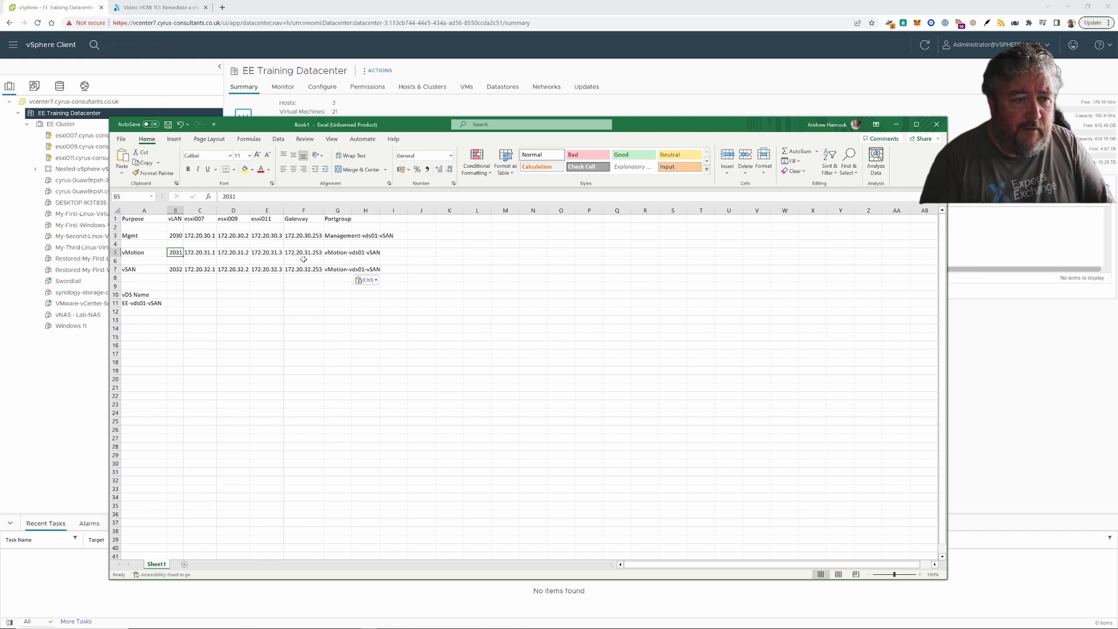
pyautogui.press('Left')
pyautogui.press('Down')
pyautogui.press('Down')
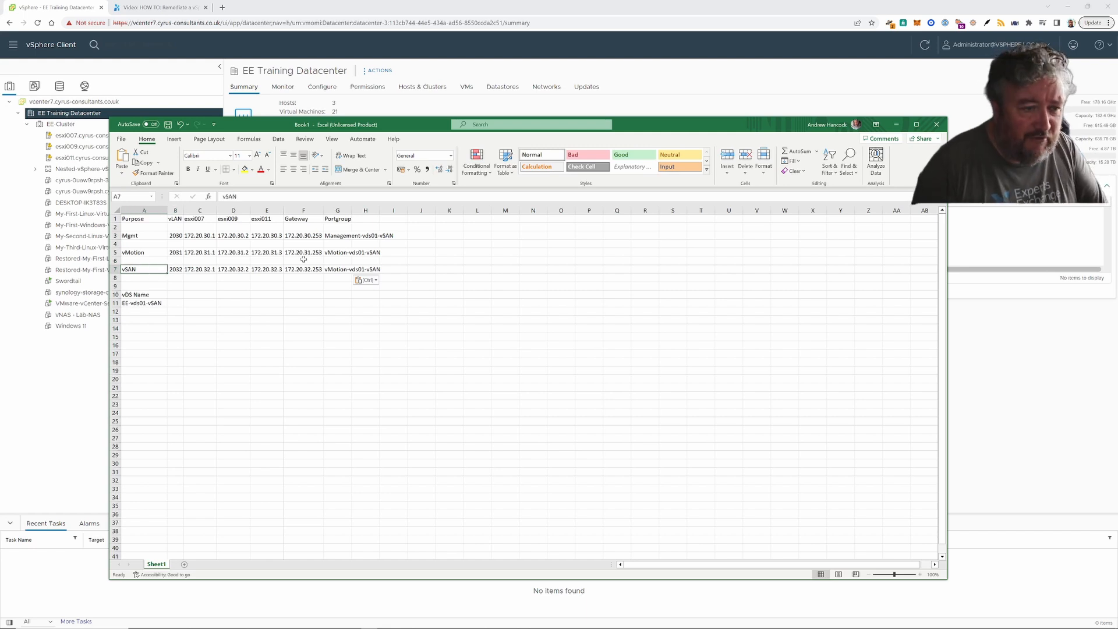
pyautogui.press('Right')
pyautogui.press('Right')
pyautogui.press('Right')
pyautogui.press('Right')
pyautogui.press('Right')
pyautogui.press('Right')
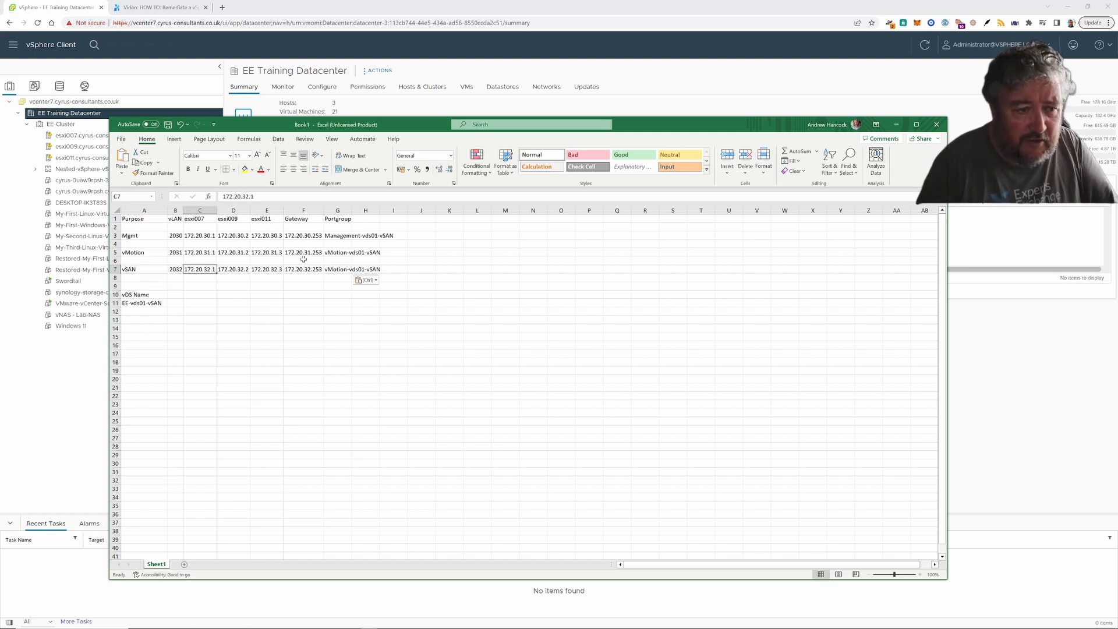
pyautogui.press('Up')
pyautogui.press('Up')
pyautogui.press('Up')
pyautogui.press('Up')
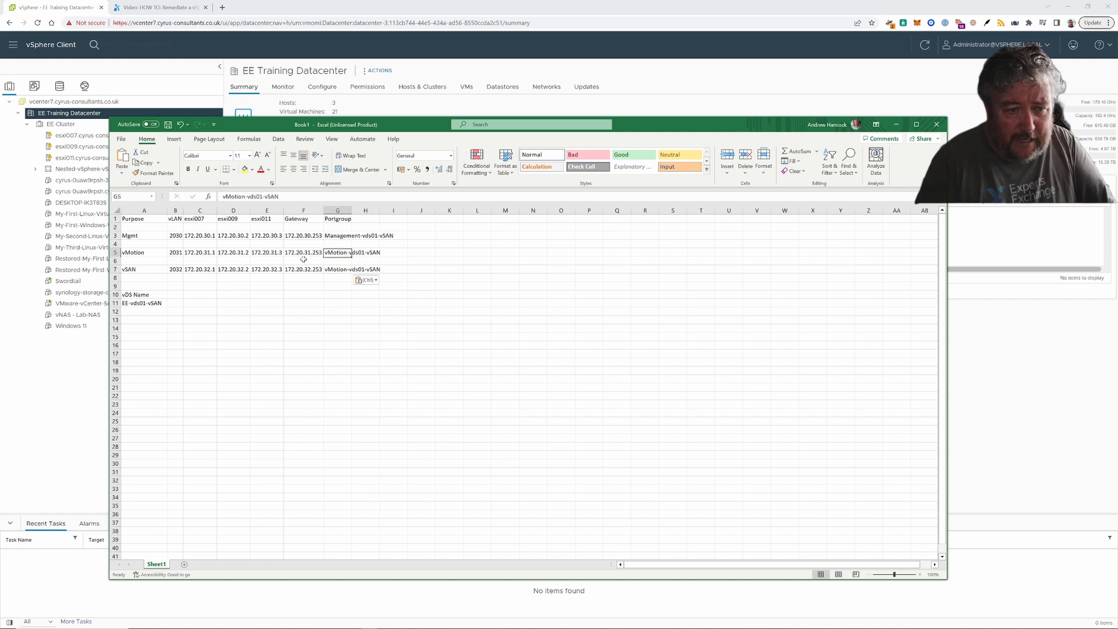
pyautogui.press('Right')
pyautogui.press('Left')
pyautogui.press('Down')
pyautogui.press('Down')
pyautogui.press('Down')
pyautogui.press('Down')
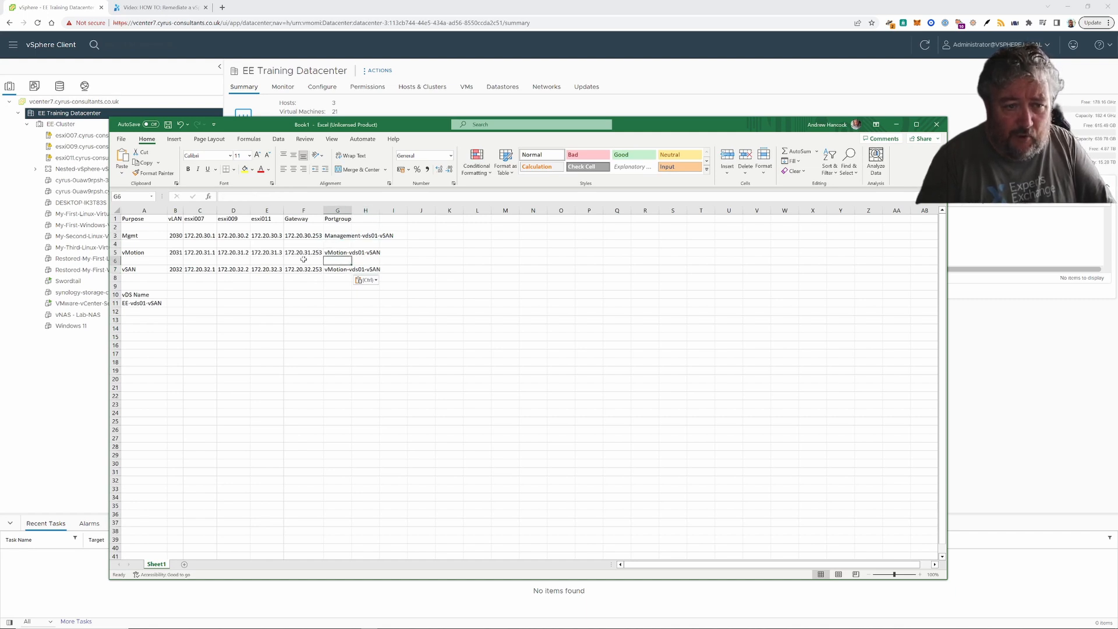
pyautogui.press('Up')
pyautogui.press('Up')
pyautogui.press('Up')
pyautogui.press('Up')
pyautogui.press('Left')
pyautogui.press('Left')
pyautogui.press('Left')
pyautogui.press('Left')
pyautogui.press('Left')
pyautogui.press('Left')
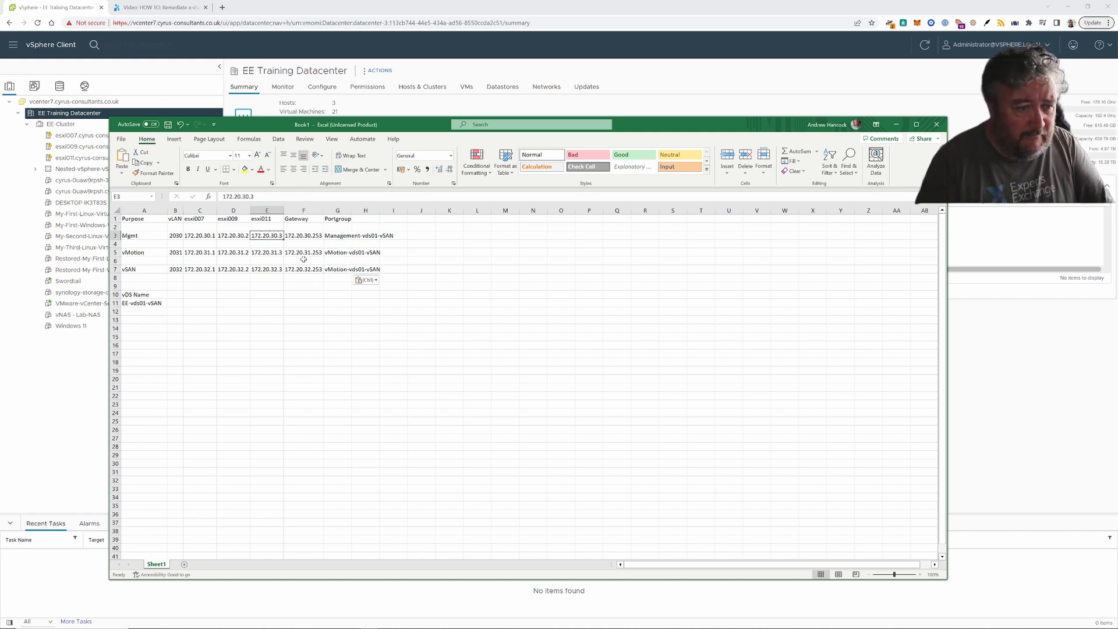
pyautogui.press('Down')
pyautogui.press('Down')
pyautogui.press('Down')
pyautogui.press('Down')
pyautogui.press('Down')
pyautogui.press('Down')
pyautogui.press('Down')
pyautogui.press('Down')
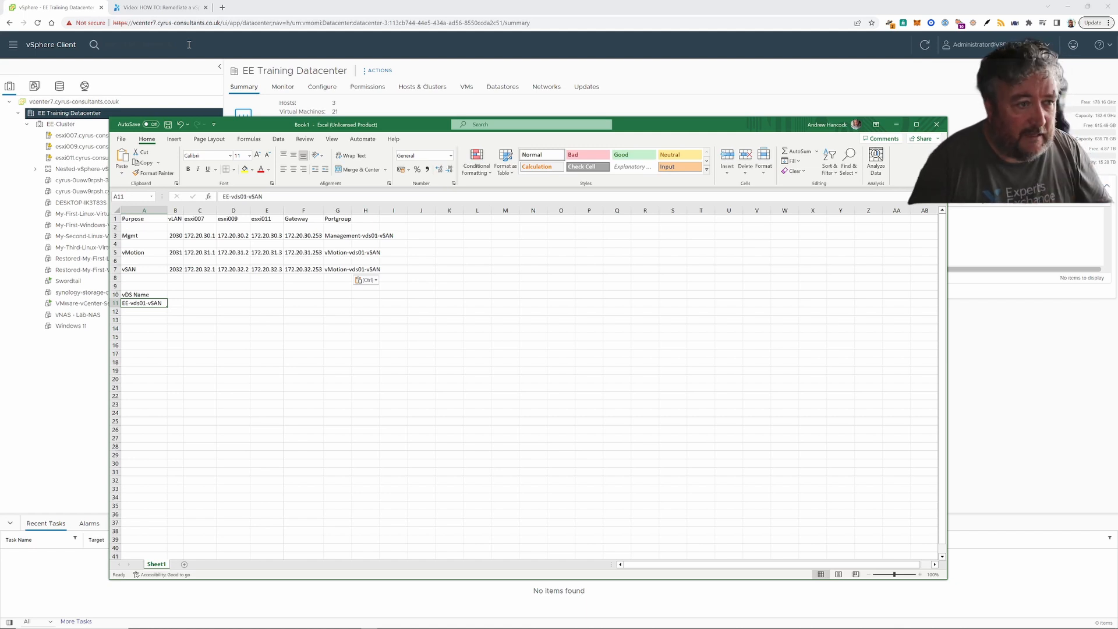
# - Return to the vSphere Client's EE Training Datacenter summary and collapse the expanded search
pyautogui.click(189, 44)
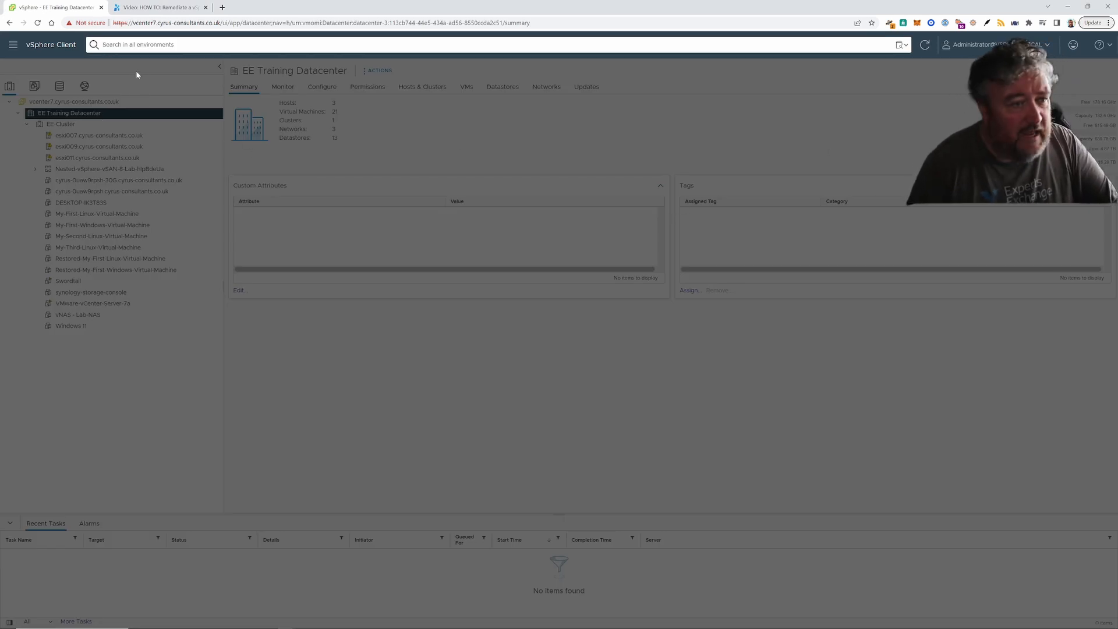
pyautogui.click(157, 85)
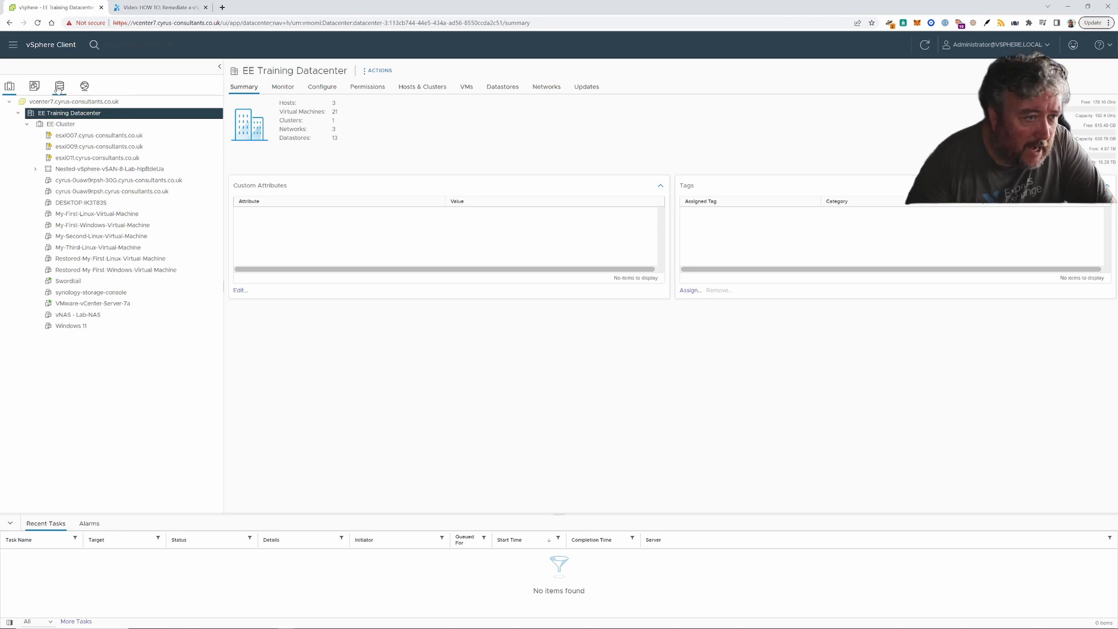
# - Start a new distributed switch on EE Training Datacenter named EE-vds01-vSAN, copied from the Excel plan
pyautogui.click(83, 87)
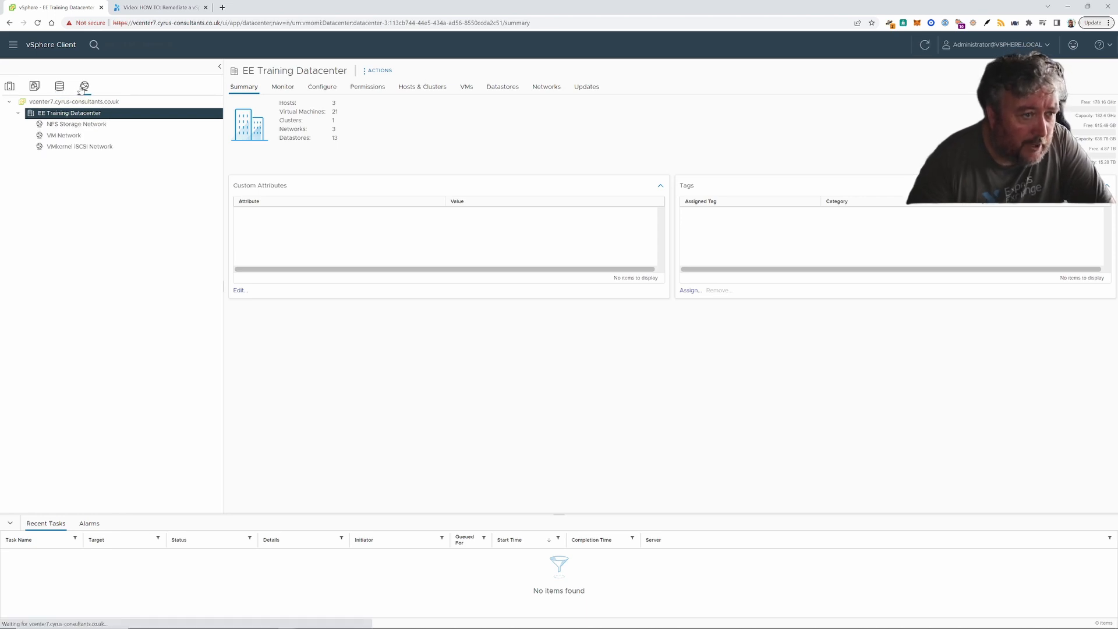
pyautogui.rightClick(84, 115)
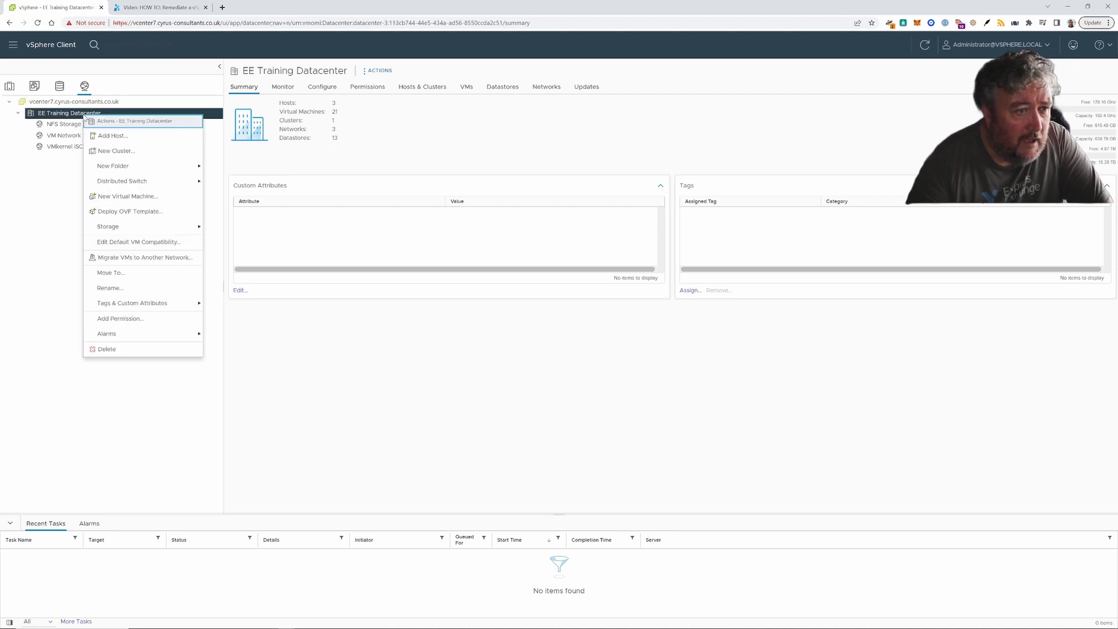
pyautogui.moveTo(122, 185)
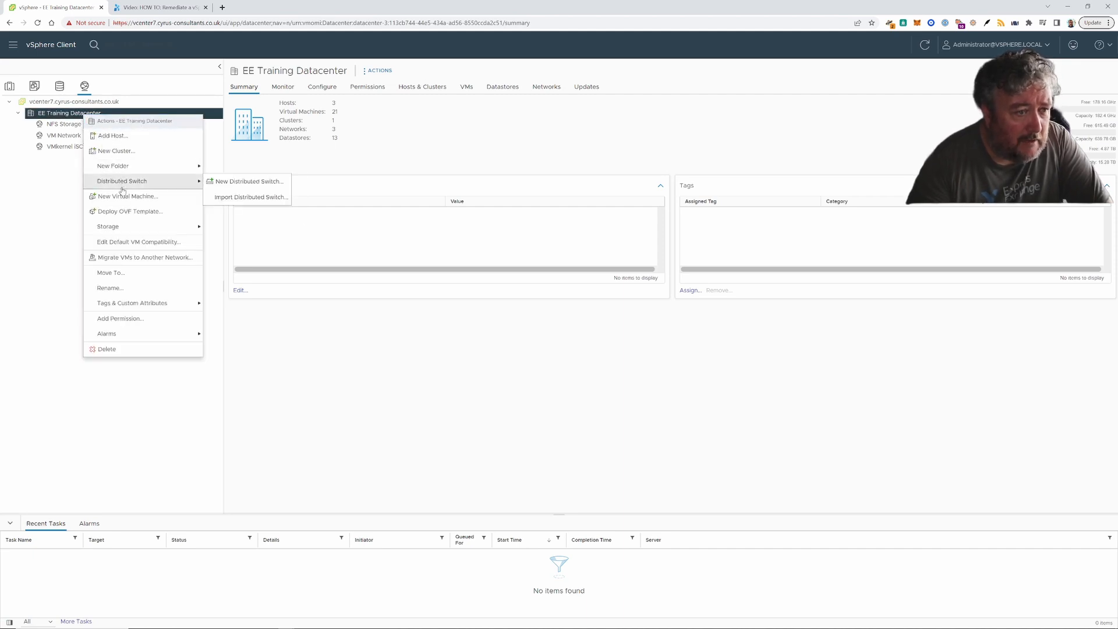
pyautogui.click(259, 183)
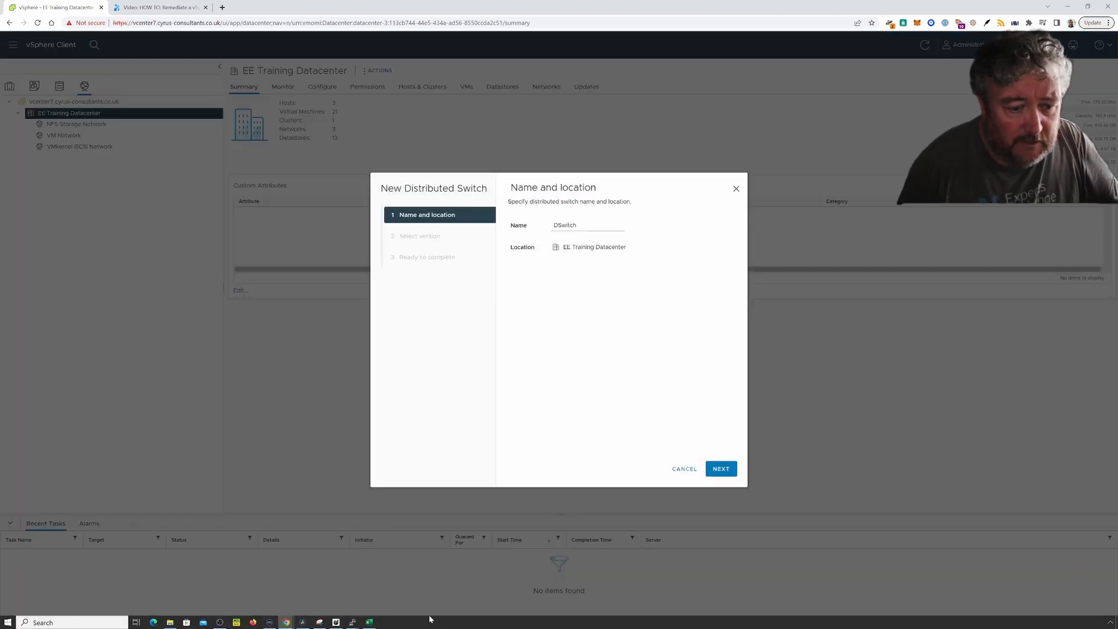
pyautogui.click(374, 621)
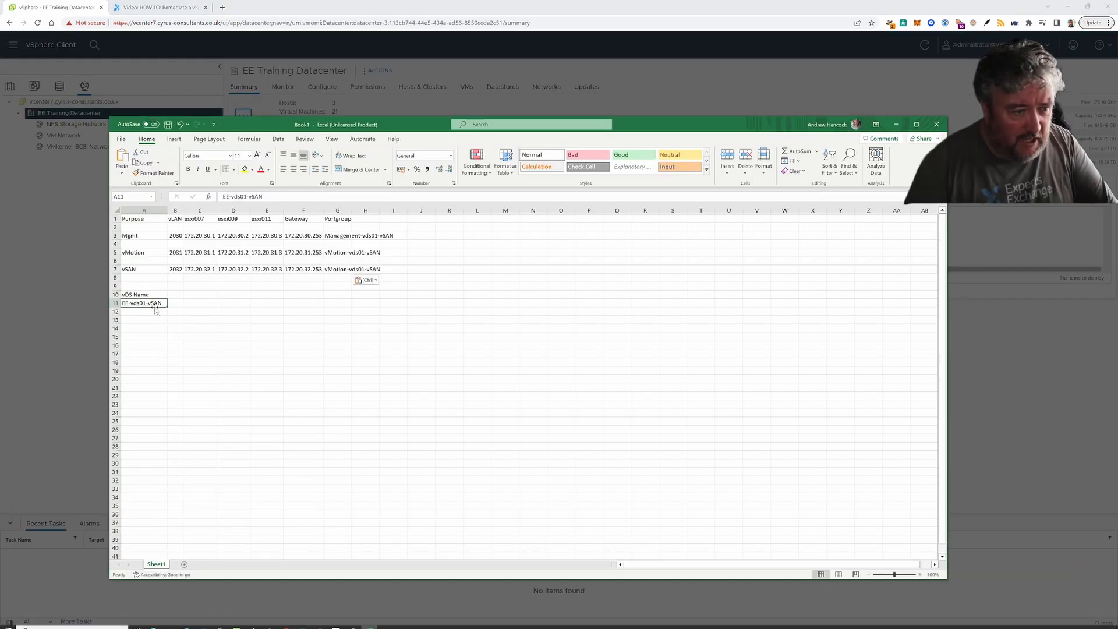
pyautogui.hotkey('ctrl', 'c')
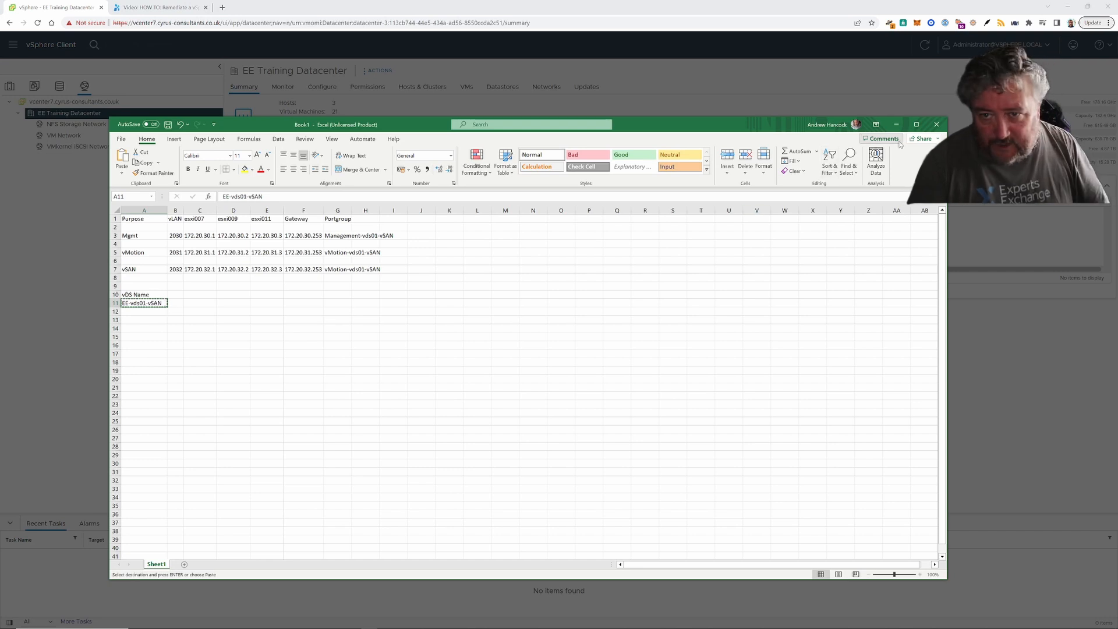
pyautogui.hotkey('alt', 'Tab')
pyautogui.doubleClick(599, 225)
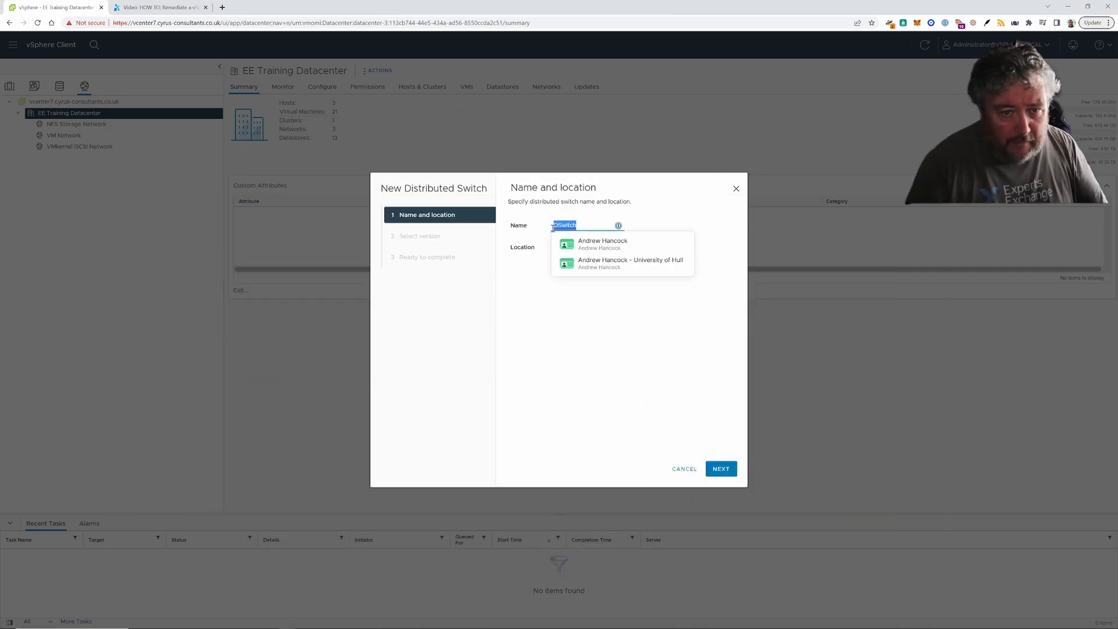
pyautogui.hotkey('ctrl', 'v')
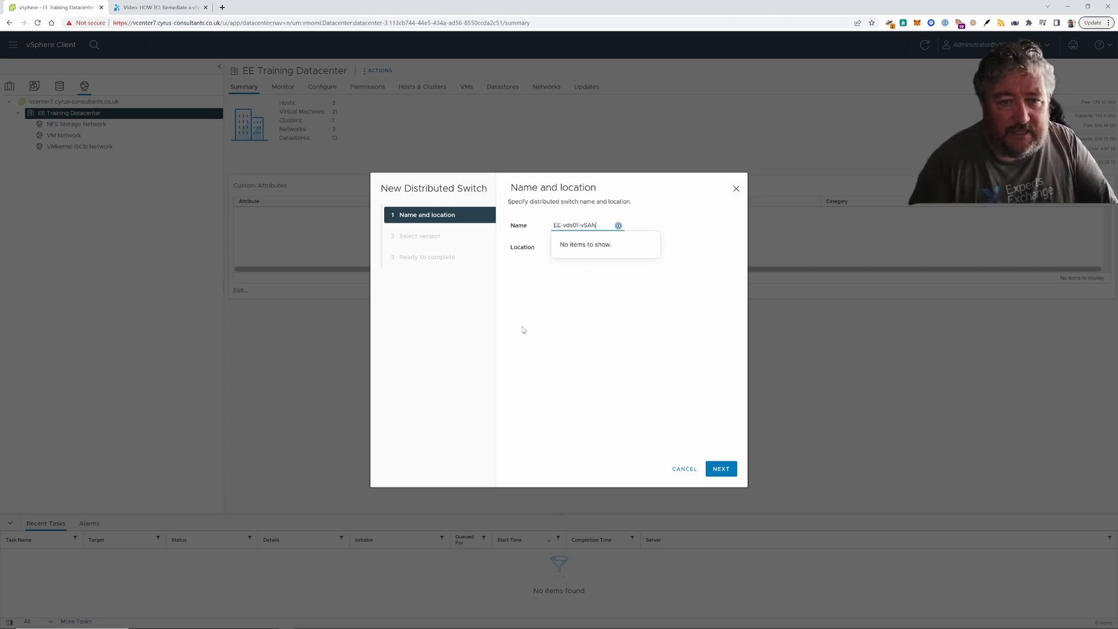
# - Keep version 7.0.3, skip the default port group, and finish creating the switch
pyautogui.click(723, 473)
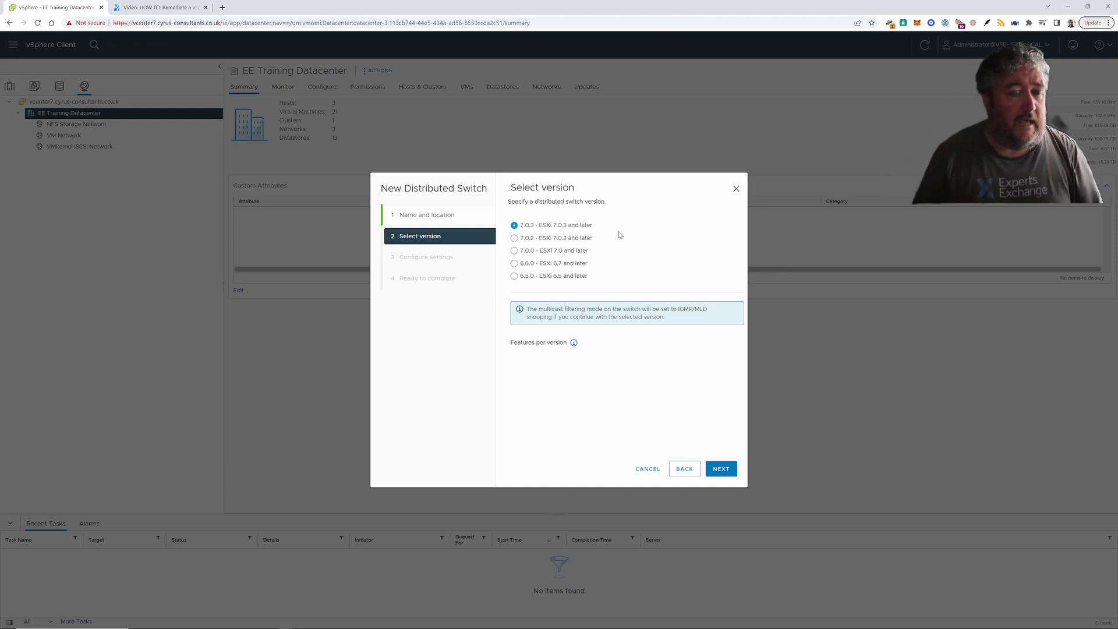
pyautogui.click(715, 471)
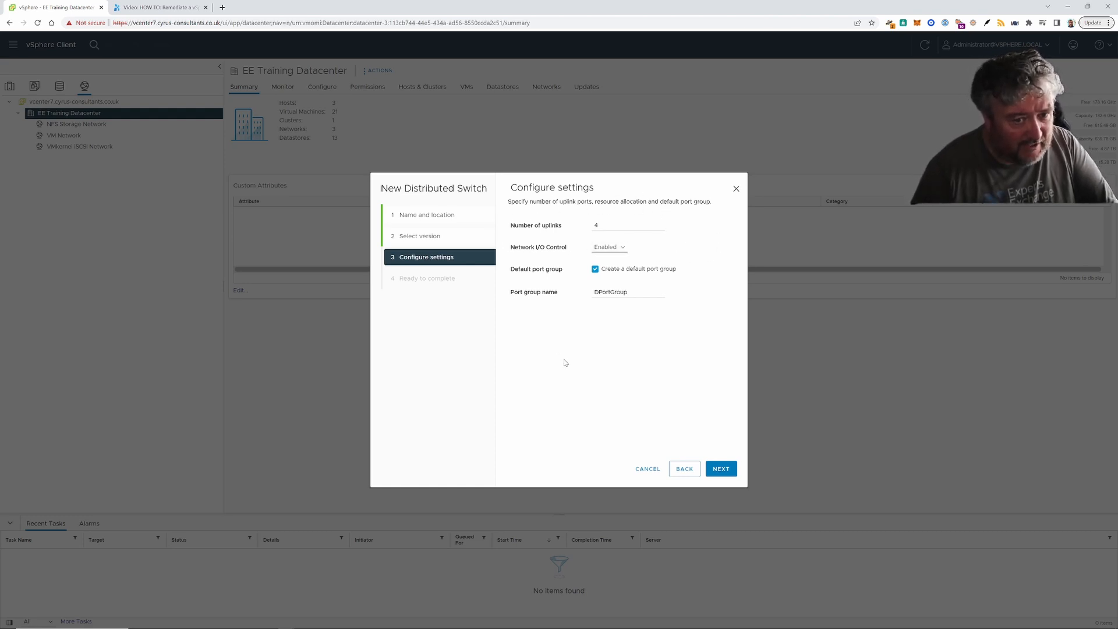
pyautogui.click(595, 269)
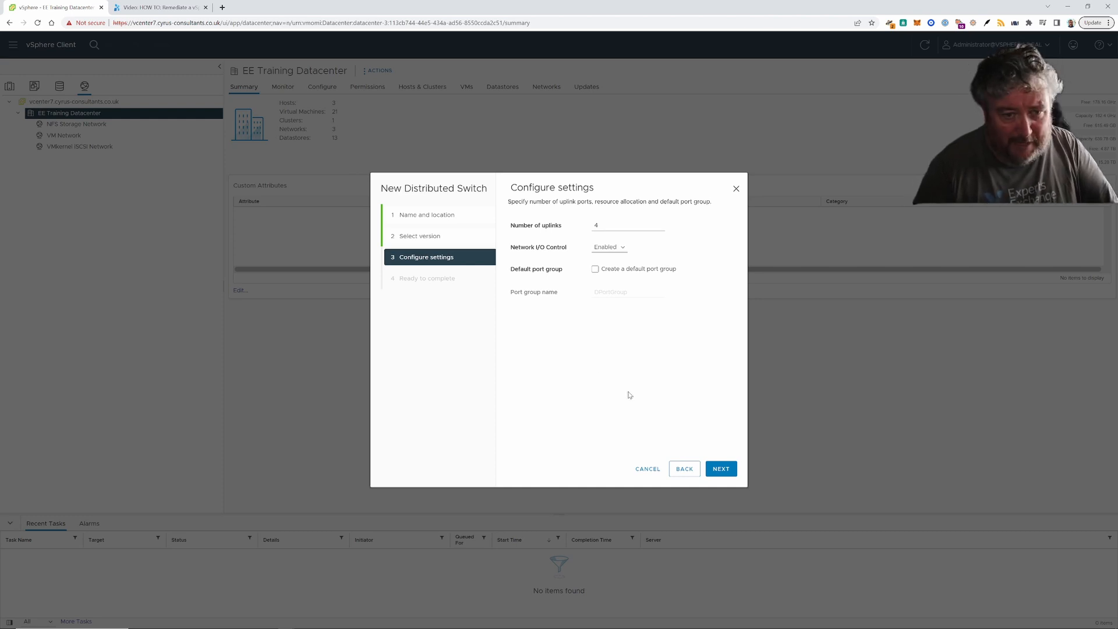
pyautogui.click(725, 470)
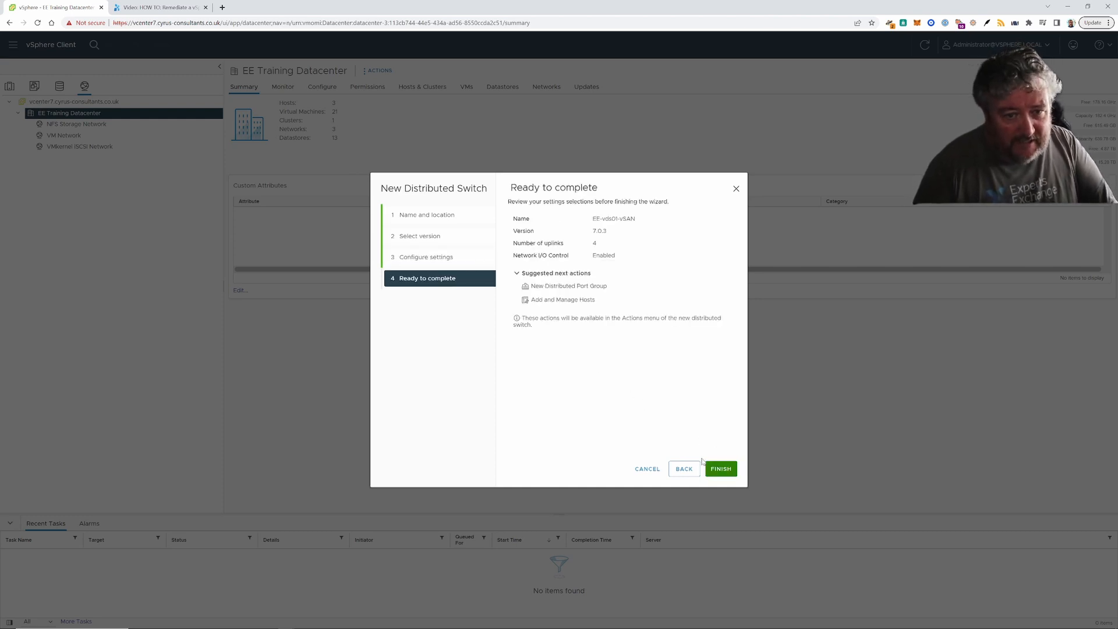
pyautogui.click(720, 469)
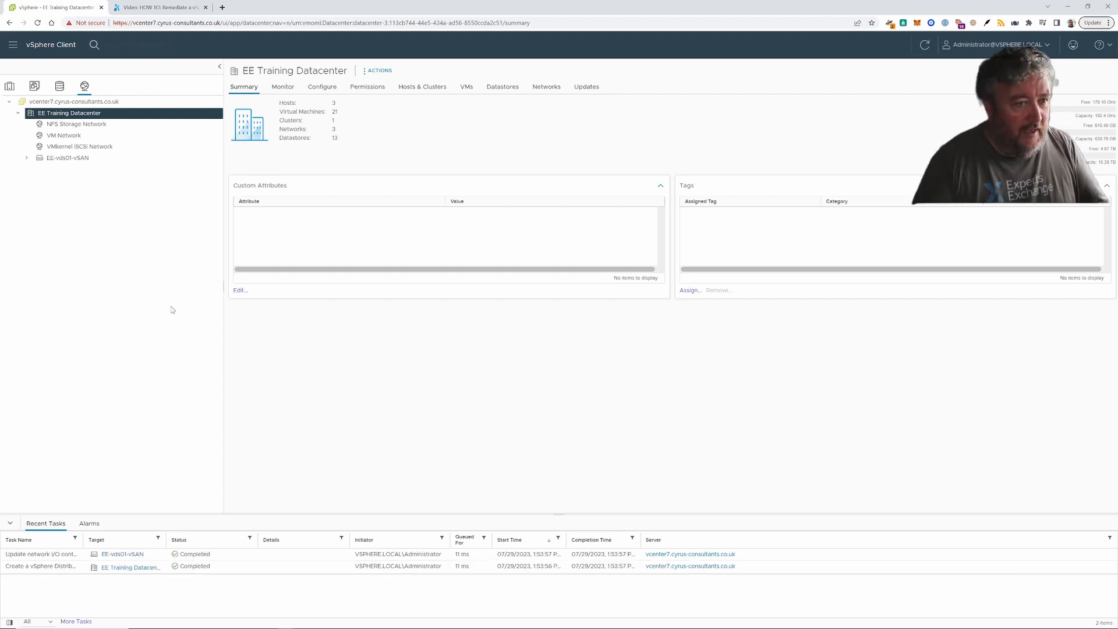
pyautogui.click(27, 158)
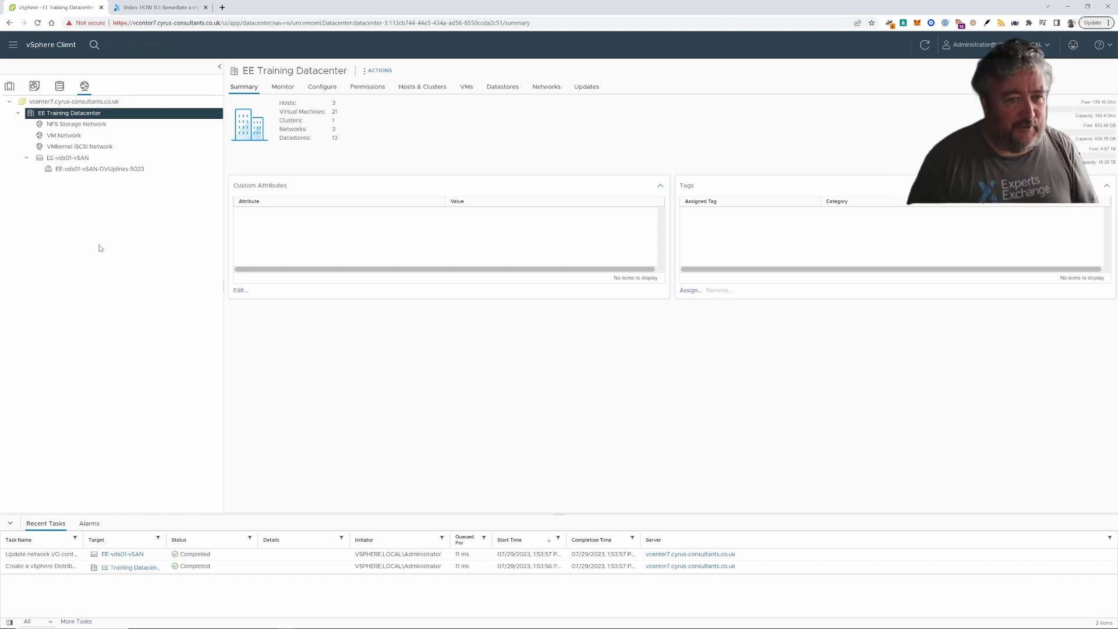
# - Start a new distributed port group on EE-vds01-vSAN named Management-vds01-vSAN, copied from the spreadsheet
pyautogui.rightClick(86, 159)
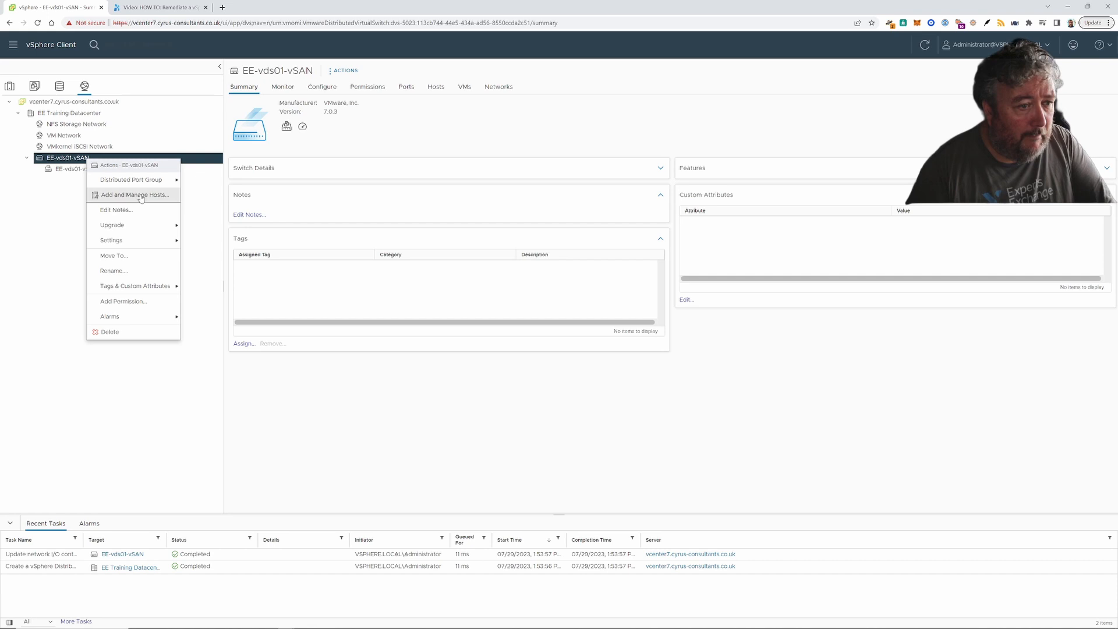
pyautogui.moveTo(143, 181)
pyautogui.click(228, 180)
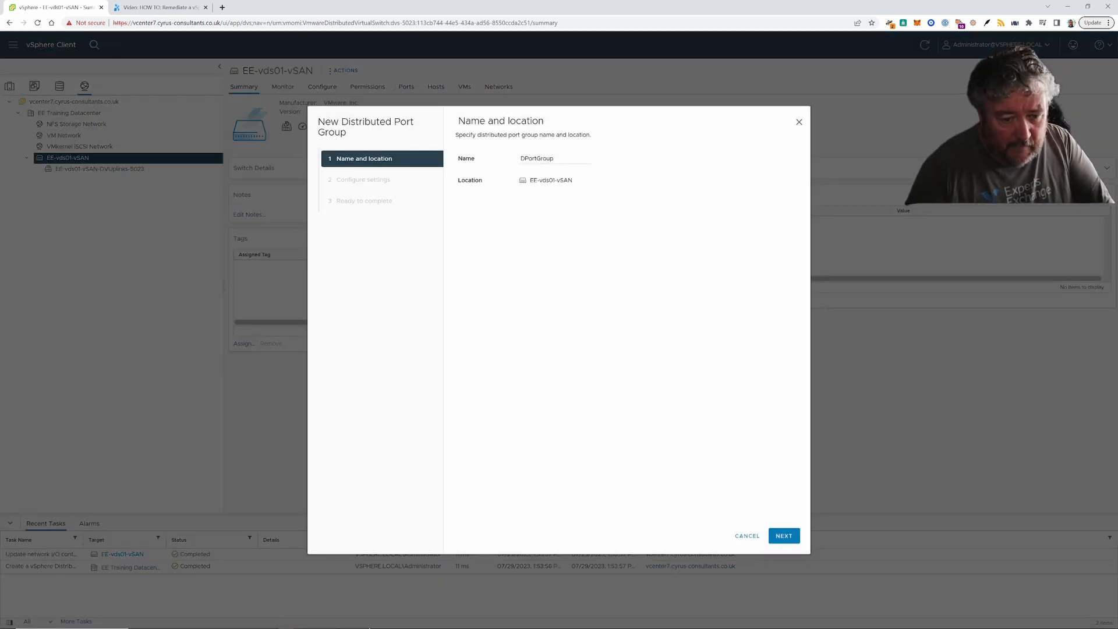
pyautogui.click(371, 626)
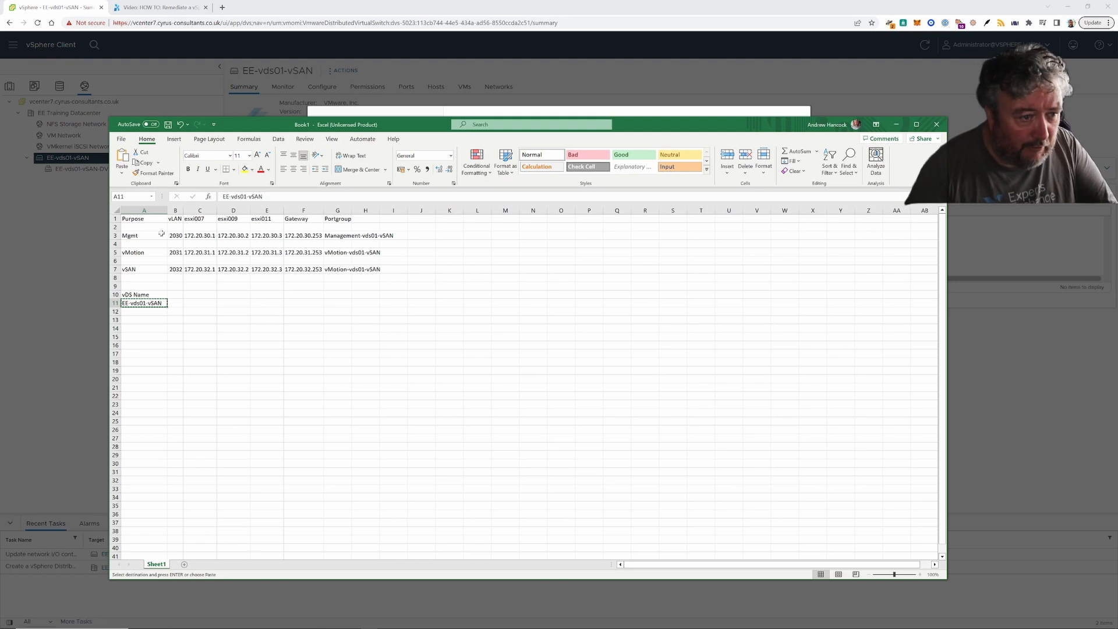
pyautogui.click(357, 237)
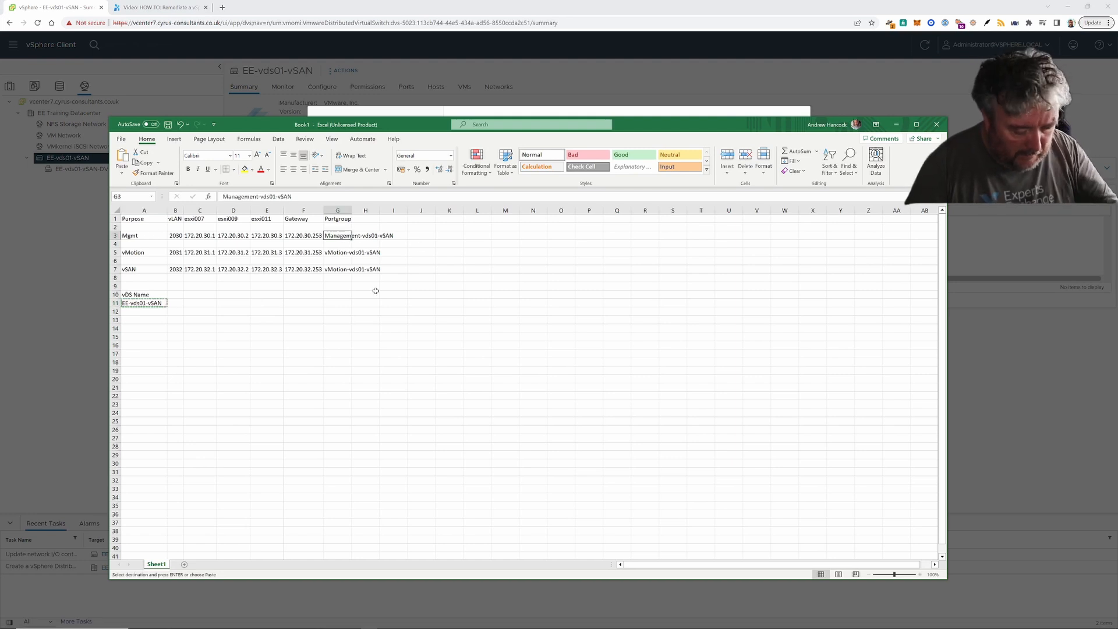
pyautogui.hotkey('ctrl', 'c')
pyautogui.click(51, 288)
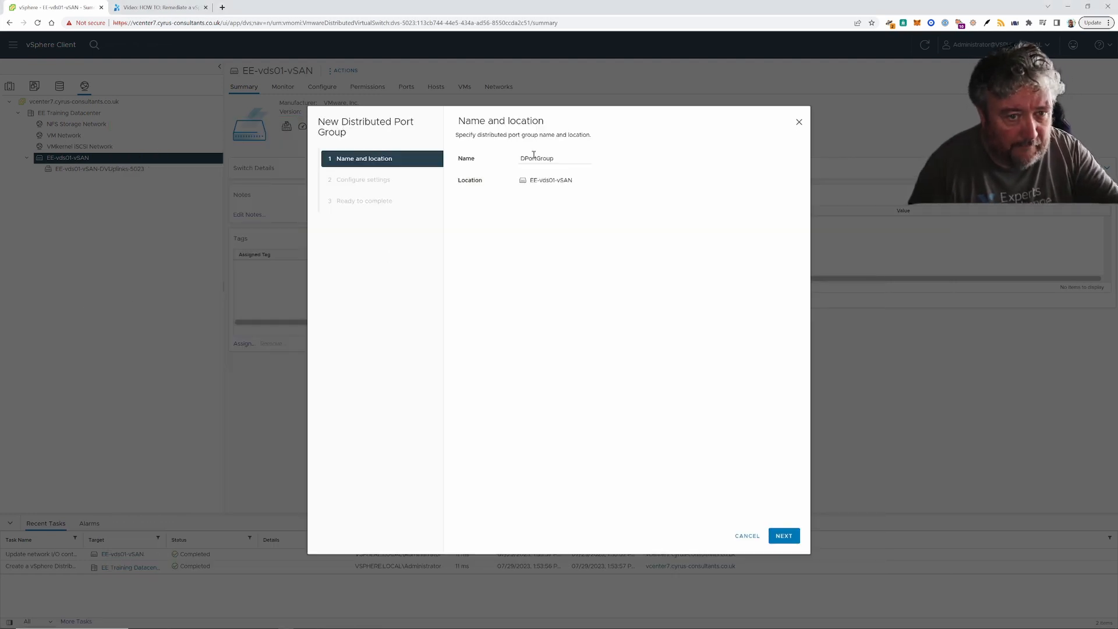
pyautogui.doubleClick(573, 159)
pyautogui.hotkey('ctrl', 'v')
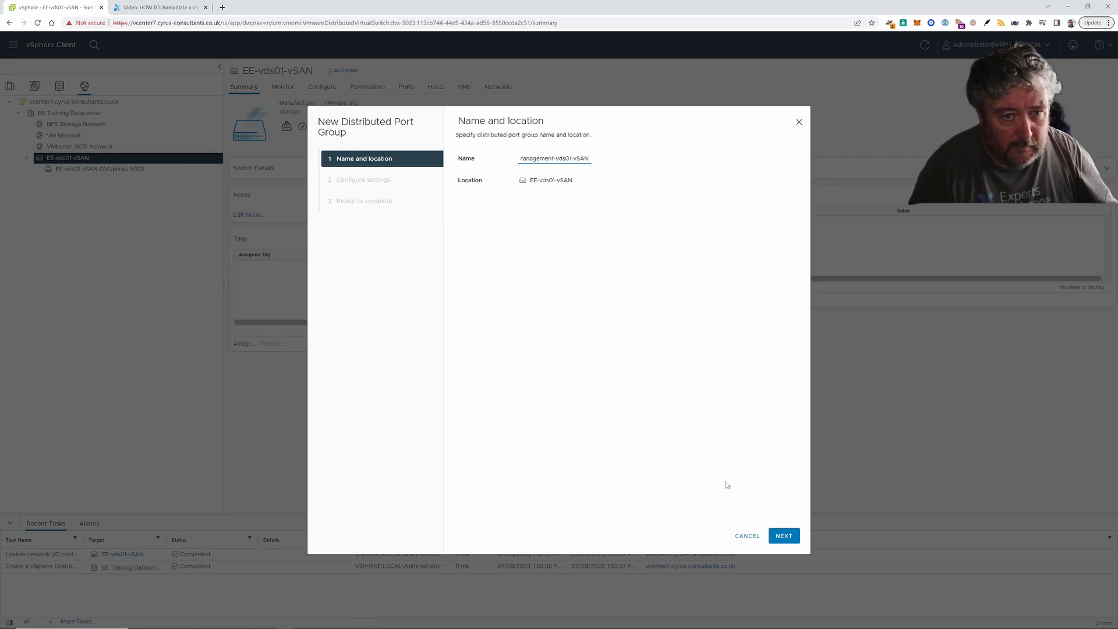
# - Set the VLAN type to VLAN with ID 2030 and finish creating the Management port group
pyautogui.click(787, 536)
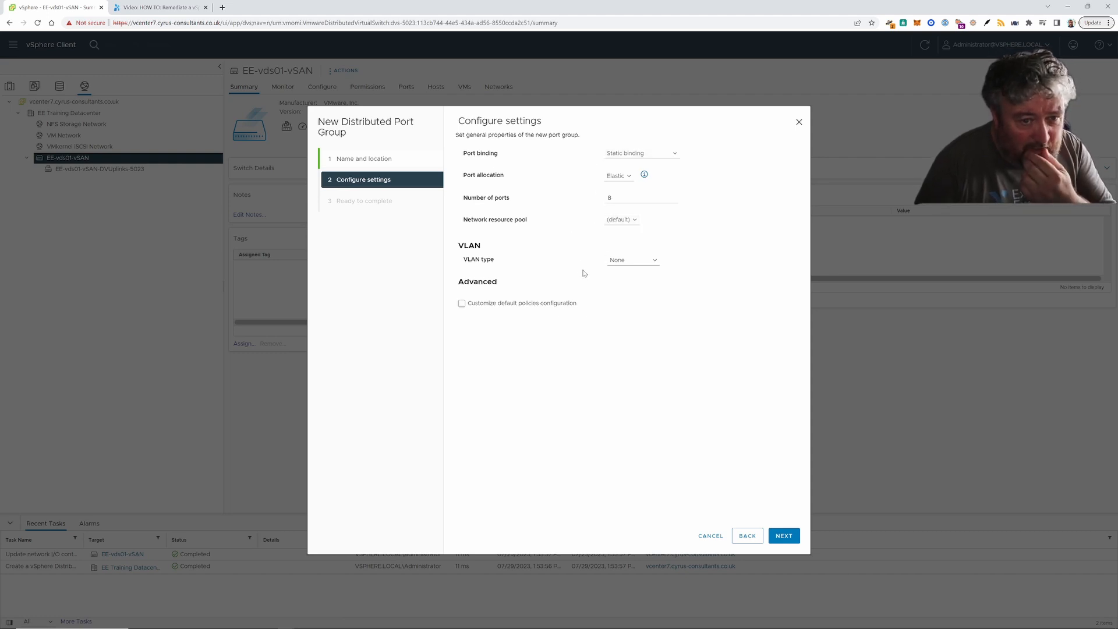
pyautogui.click(620, 268)
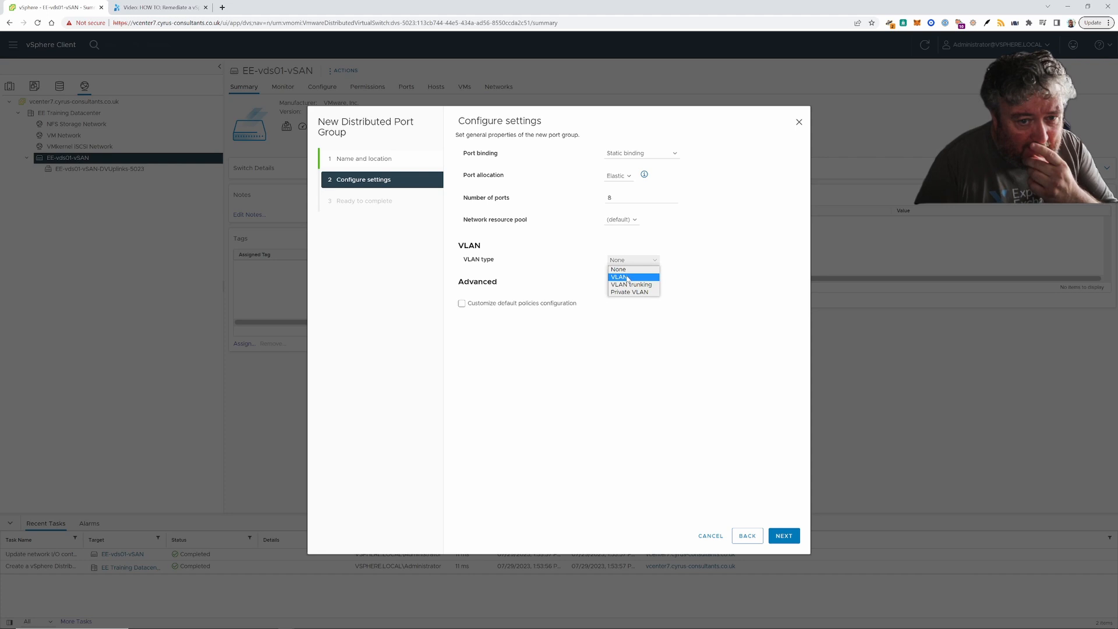
pyautogui.click(622, 277)
pyautogui.doubleClick(623, 281)
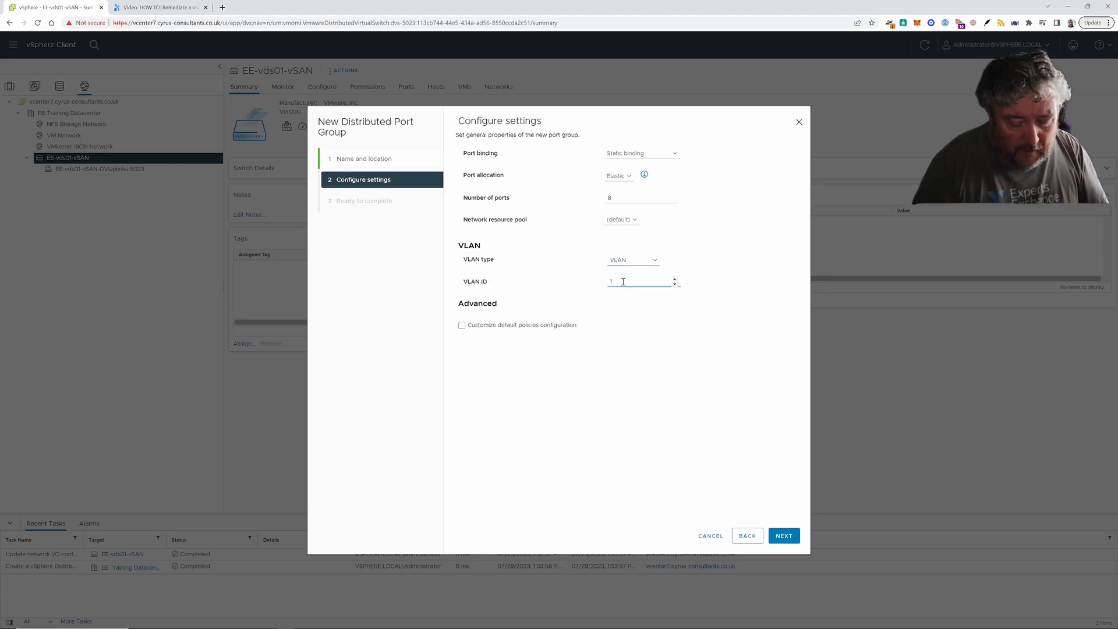
pyautogui.write('2030')
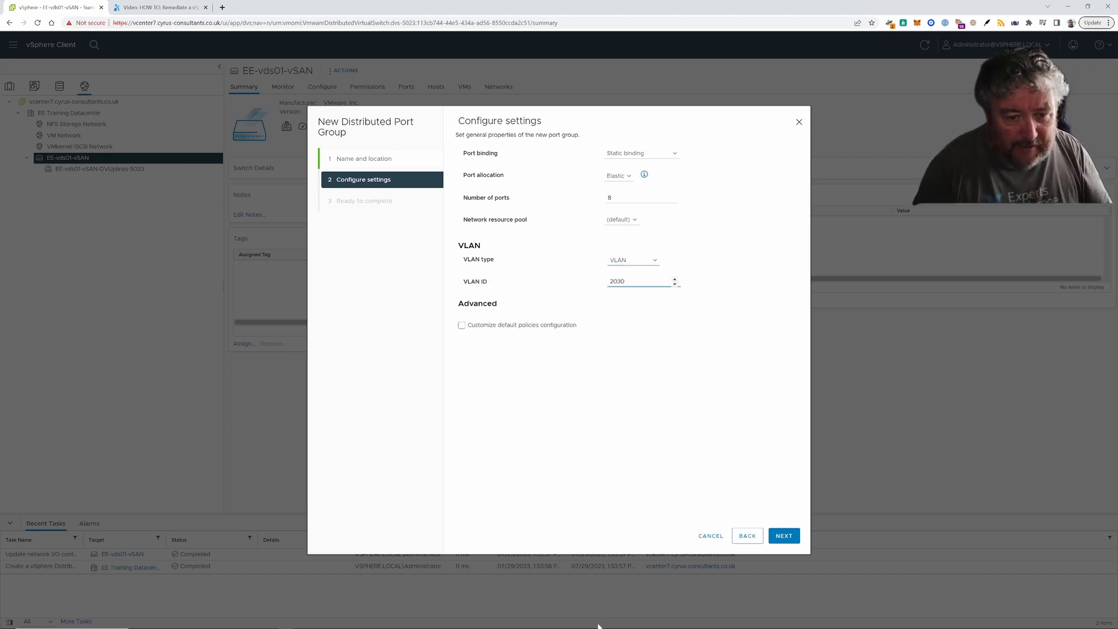
pyautogui.moveTo(611, 626)
pyautogui.click(368, 622)
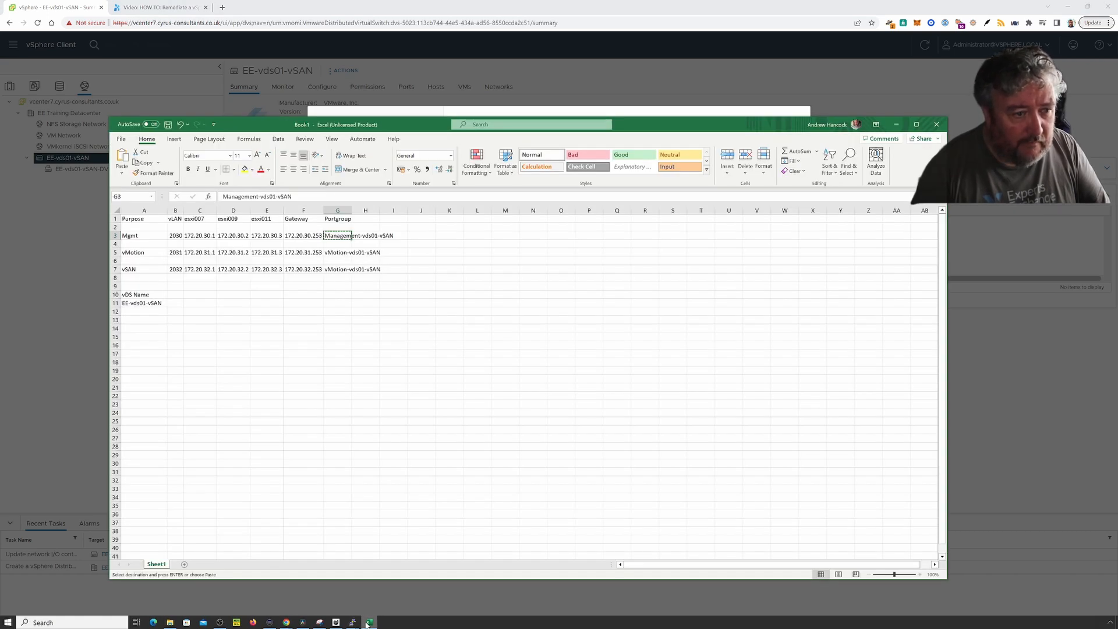
pyautogui.click(368, 623)
pyautogui.write('30')
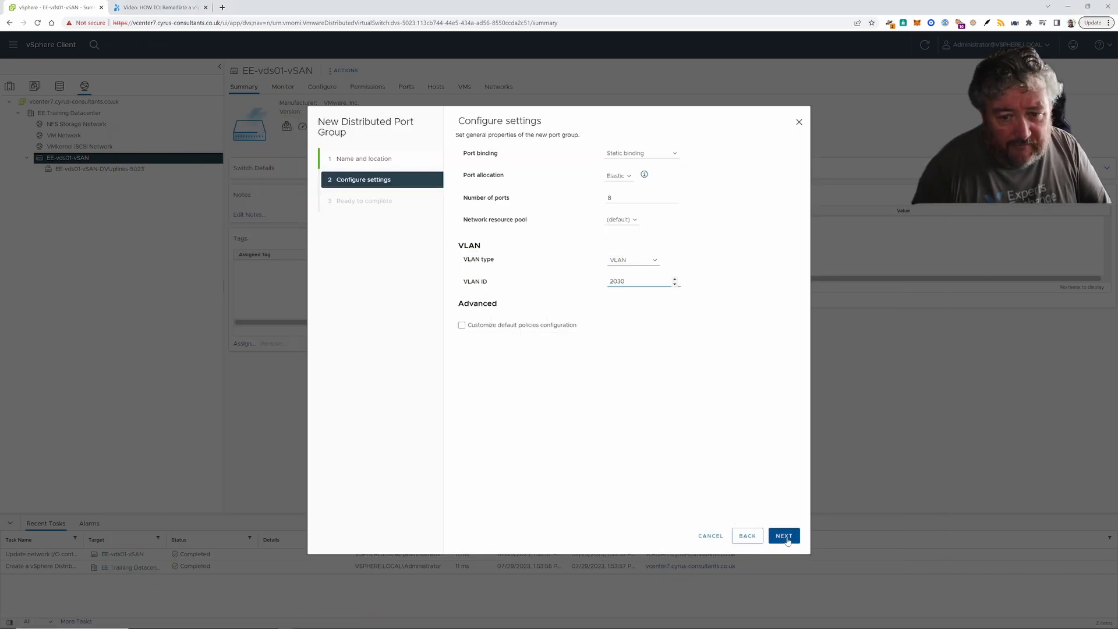
pyautogui.click(785, 536)
pyautogui.click(784, 536)
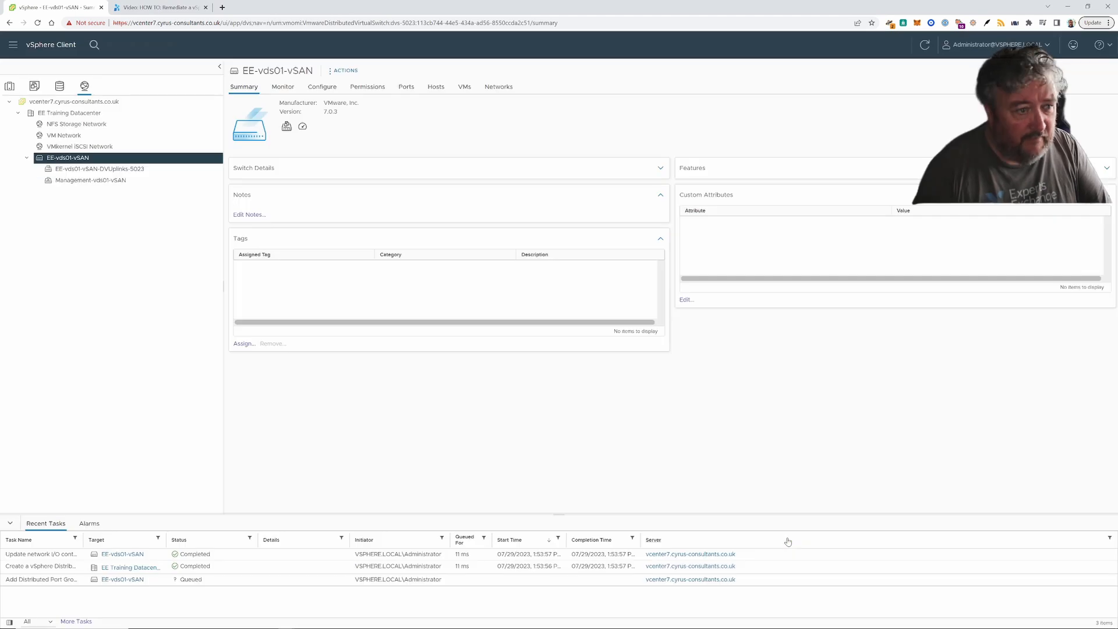
pyautogui.rightClick(97, 160)
# - Start another distributed port group on EE-vds01-vSAN named vMotion-vds01-vSAN, copied from the spreadsheet
pyautogui.moveTo(135, 180)
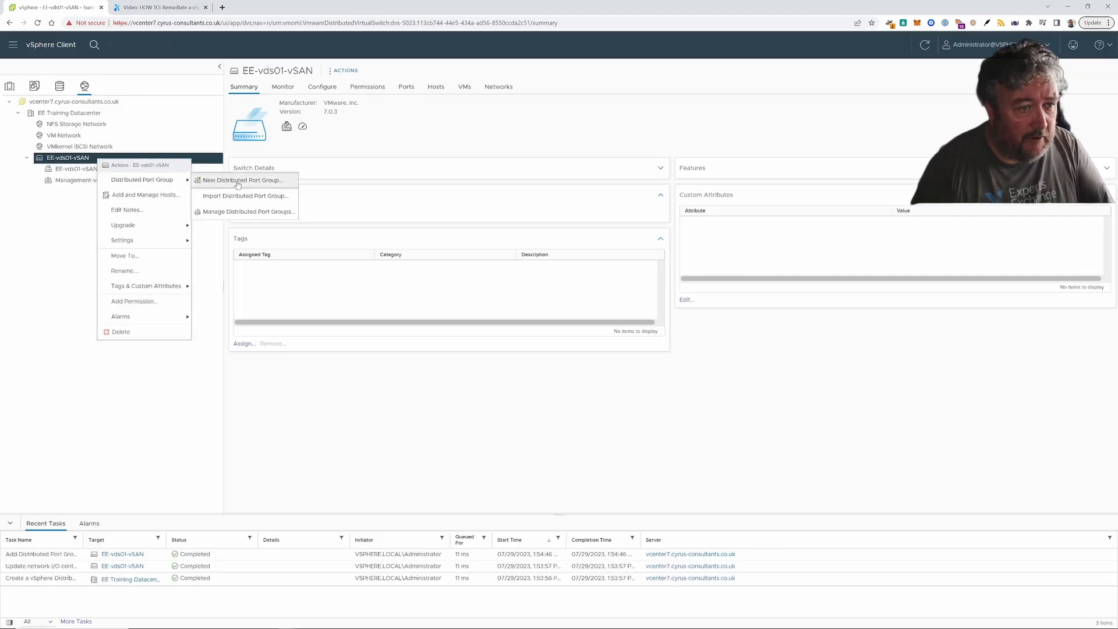
pyautogui.click(236, 180)
pyautogui.moveTo(634, 627)
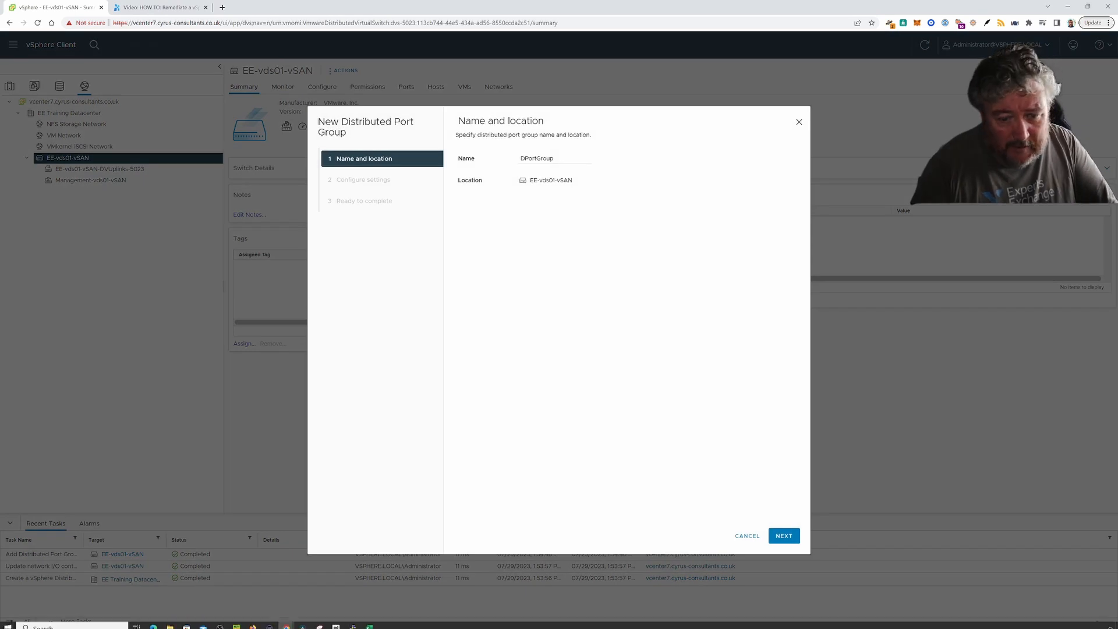
pyautogui.click(371, 622)
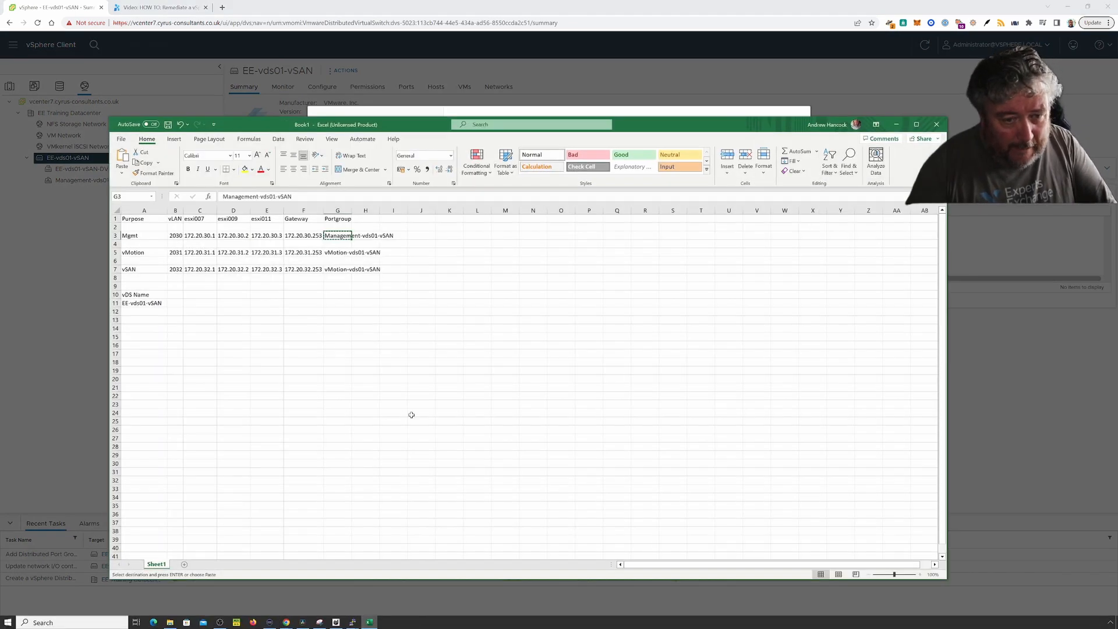
pyautogui.click(331, 252)
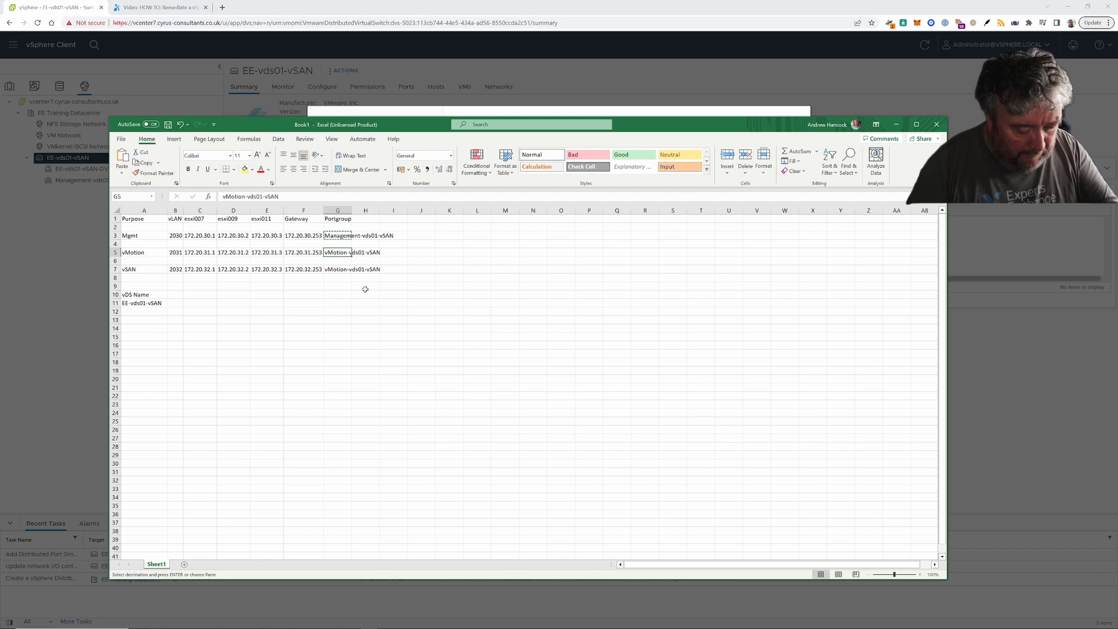
pyautogui.hotkey('ctrl', 'c')
pyautogui.click(71, 254)
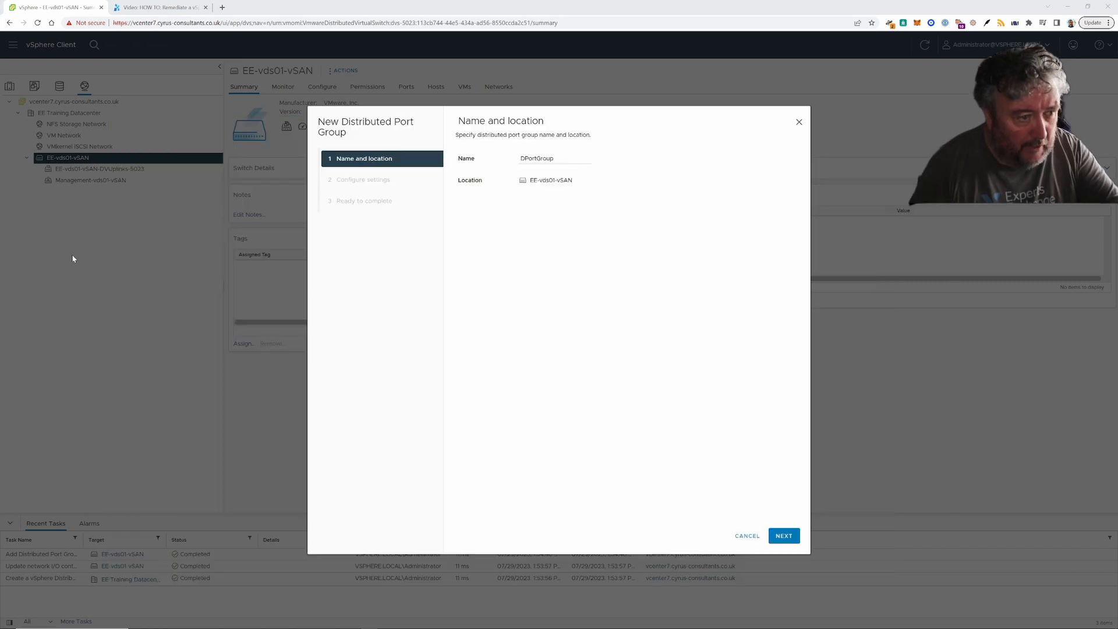
pyautogui.doubleClick(580, 155)
pyautogui.hotkey('ctrl', 'v')
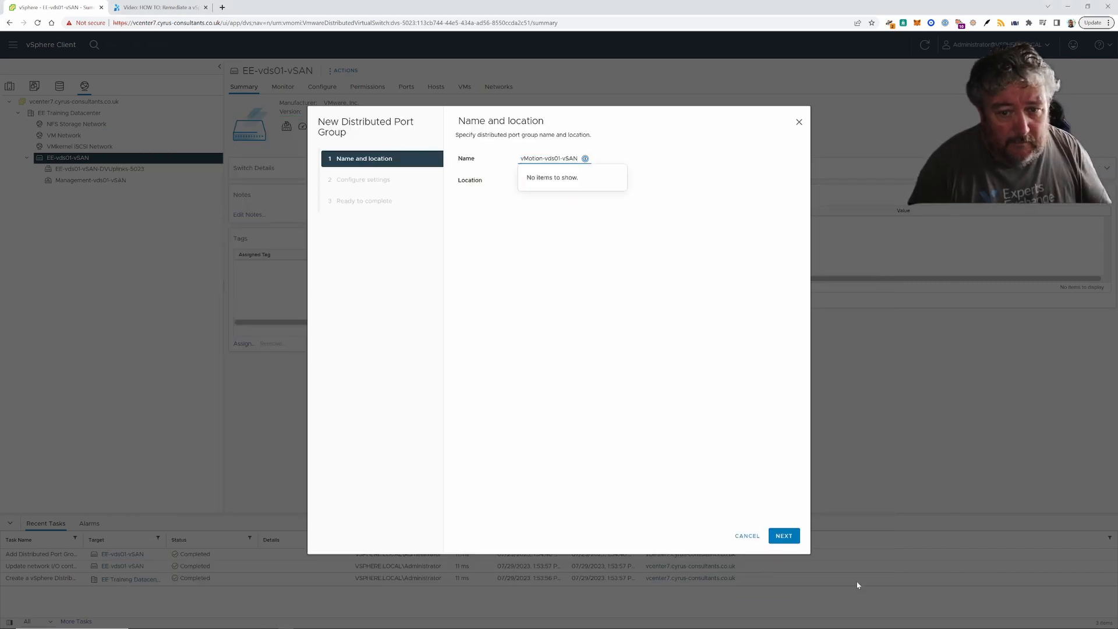
# - Set the VLAN type to VLAN with ID 2031 and finish creating the vMotion port group
pyautogui.click(785, 535)
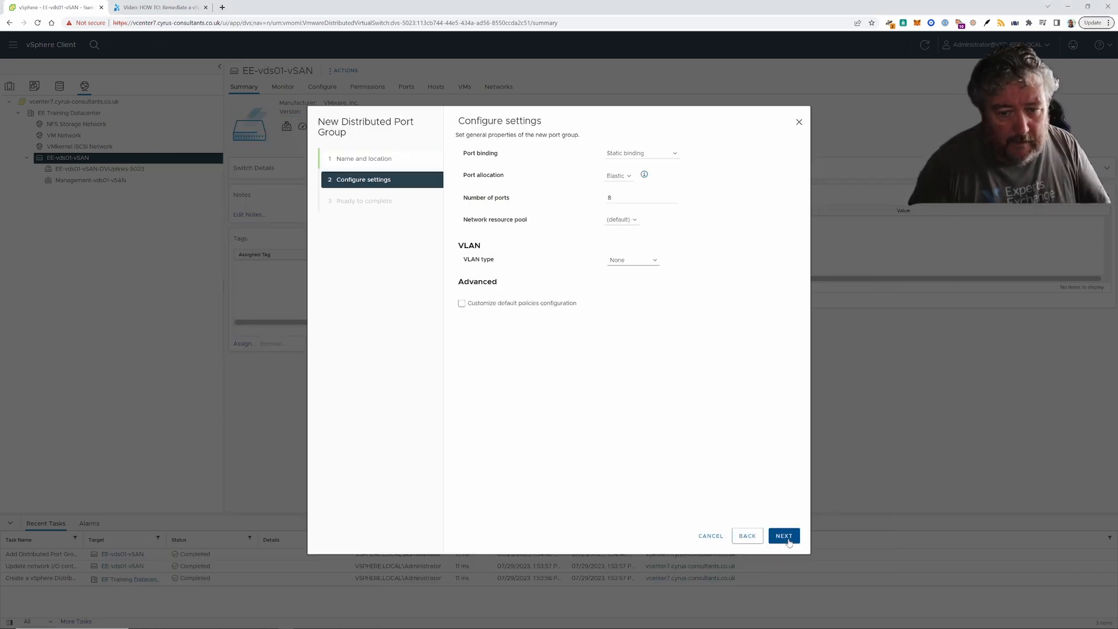
pyautogui.click(638, 257)
pyautogui.click(621, 274)
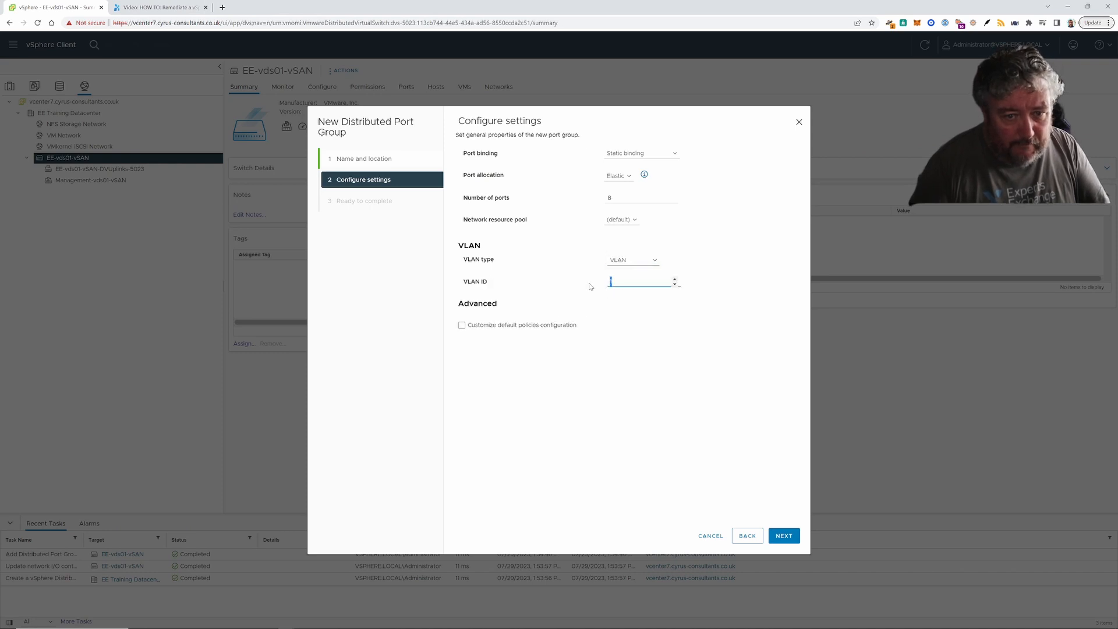
pyautogui.write('203')
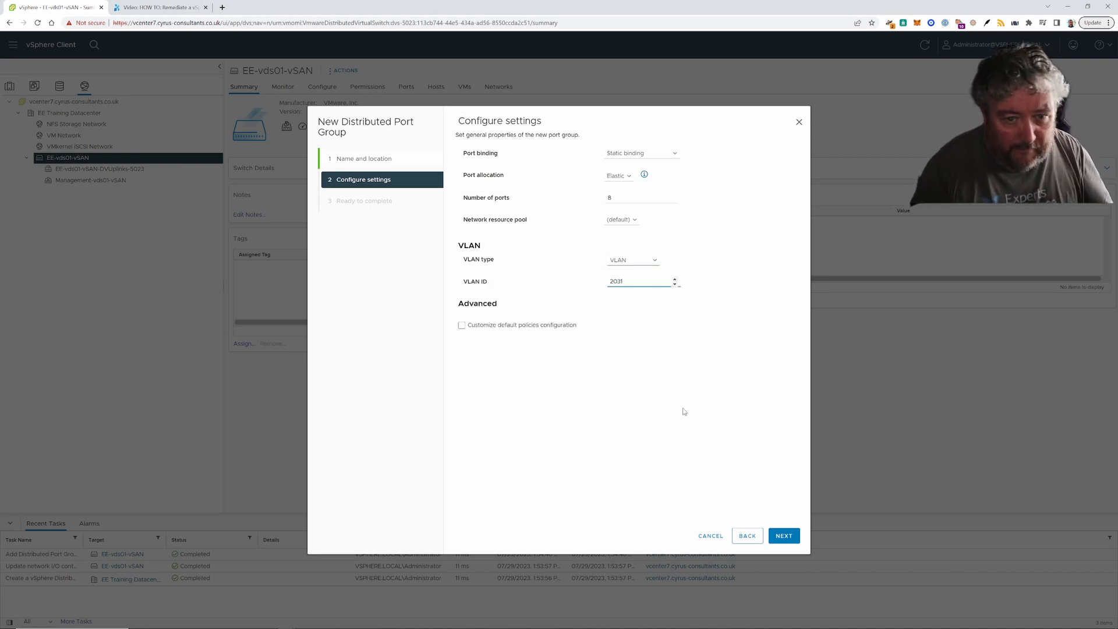
pyautogui.click(786, 536)
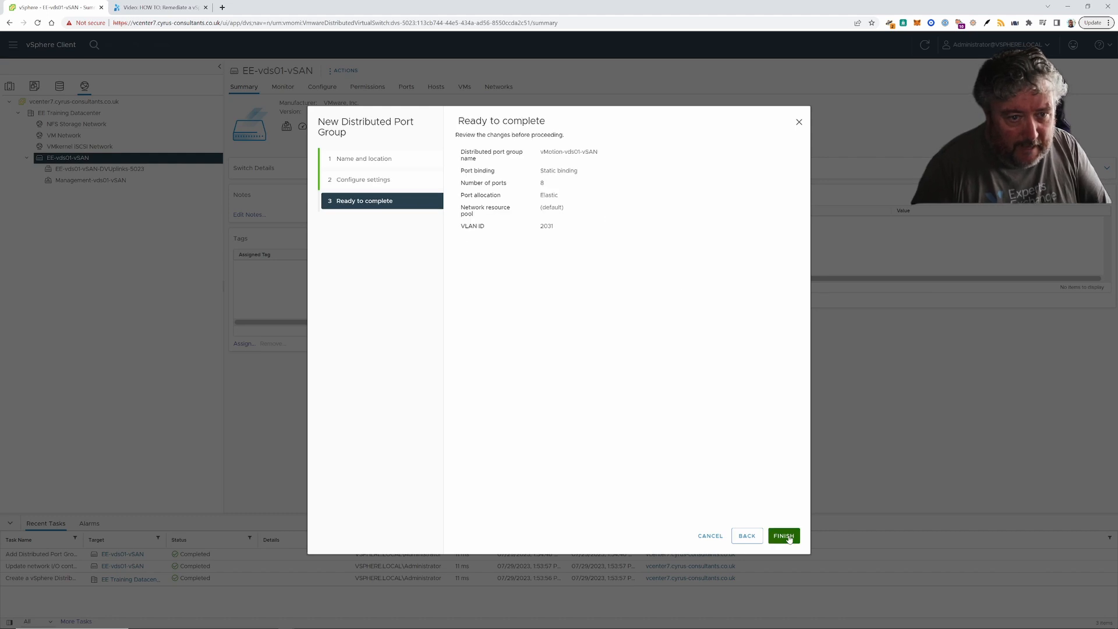
pyautogui.click(783, 536)
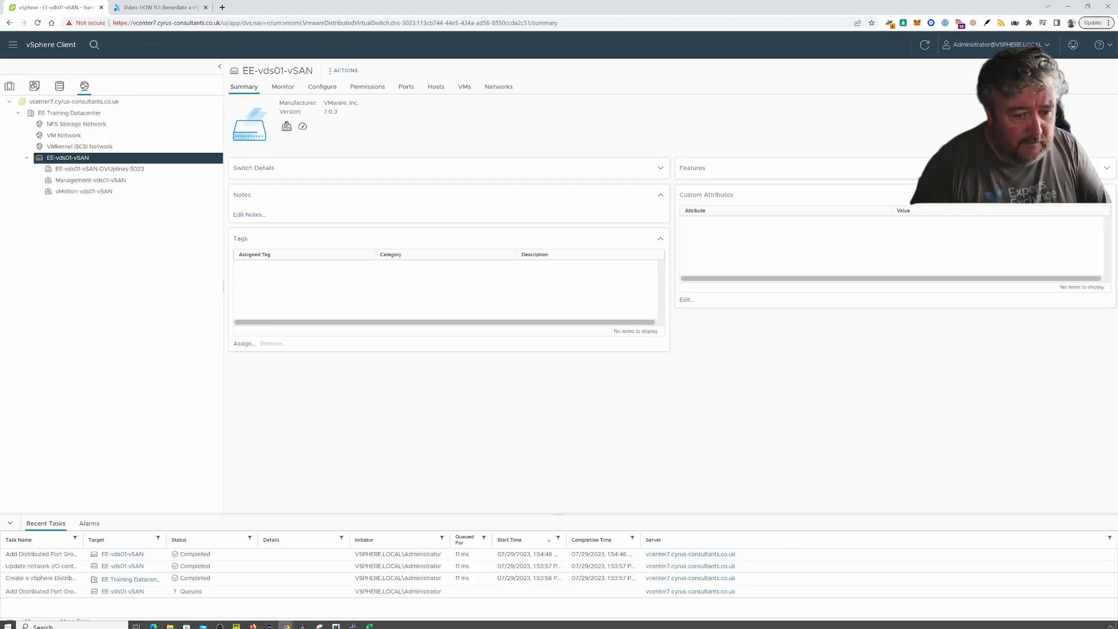
# - Change G7 in the VLAN spreadsheet from vMotion-vds01-vSAN to vSAN-vds01-vSAN and copy it
pyautogui.click(369, 622)
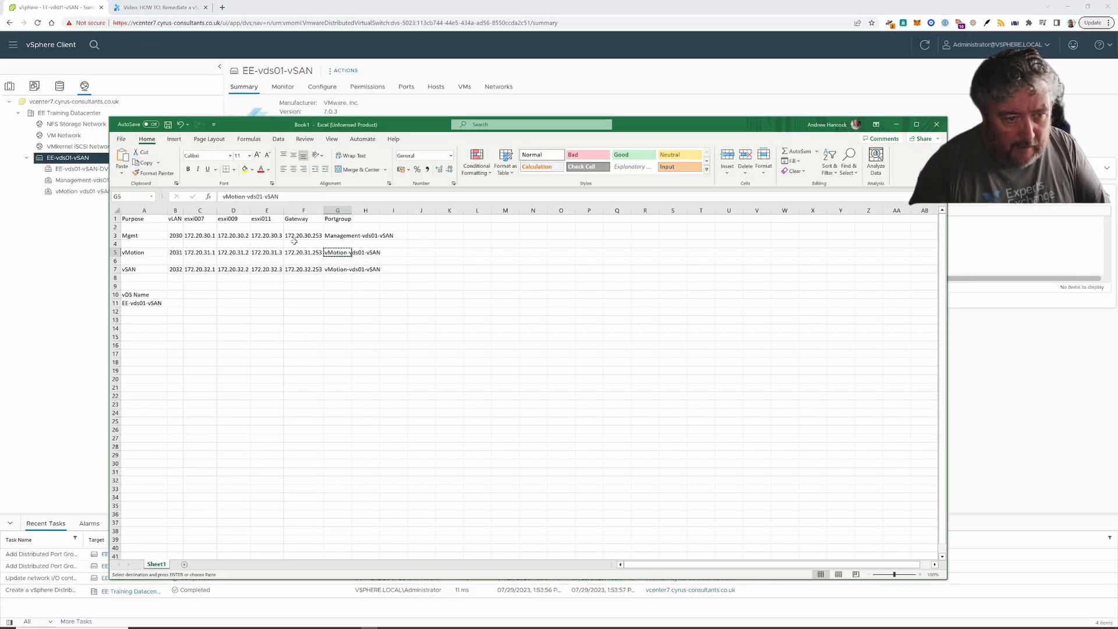
pyautogui.click(338, 270)
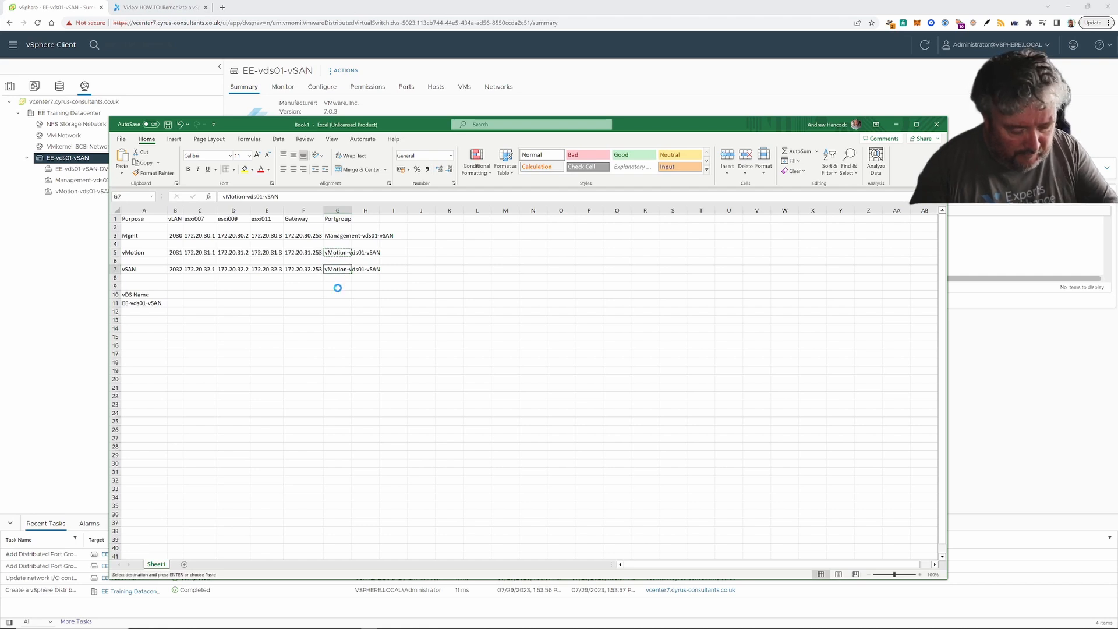
pyautogui.hotkey('ctrl', 'c')
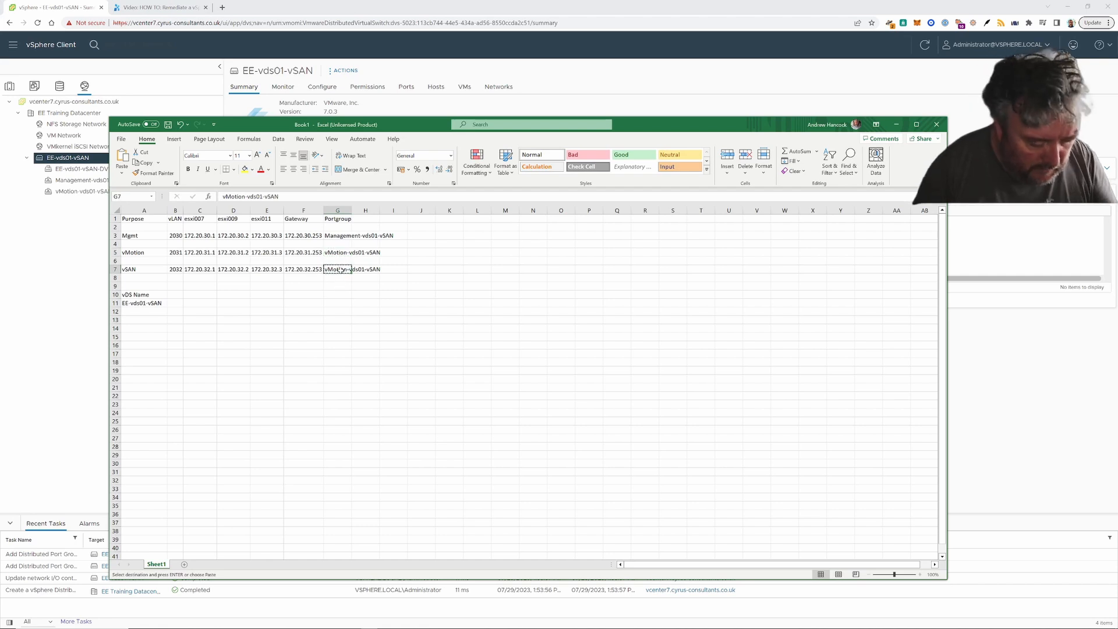
pyautogui.doubleClick(340, 270)
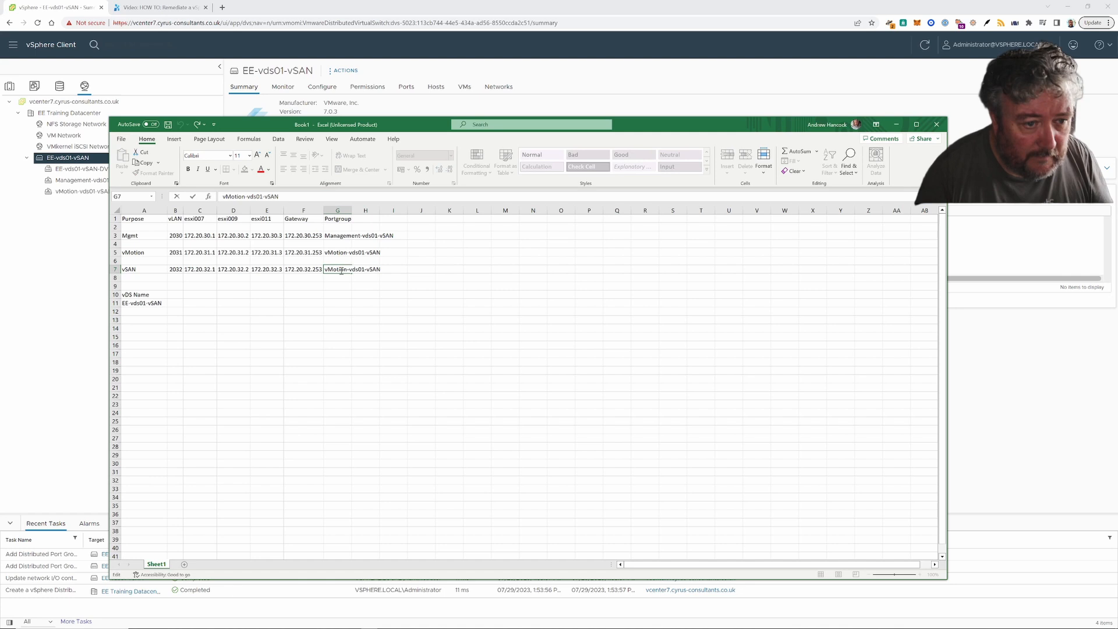
pyautogui.press('BackSpace')
pyautogui.press('BackSpace')
pyautogui.press('BackSpace')
pyautogui.press('BackSpace')
pyautogui.press('BackSpace')
pyautogui.press('BackSpace')
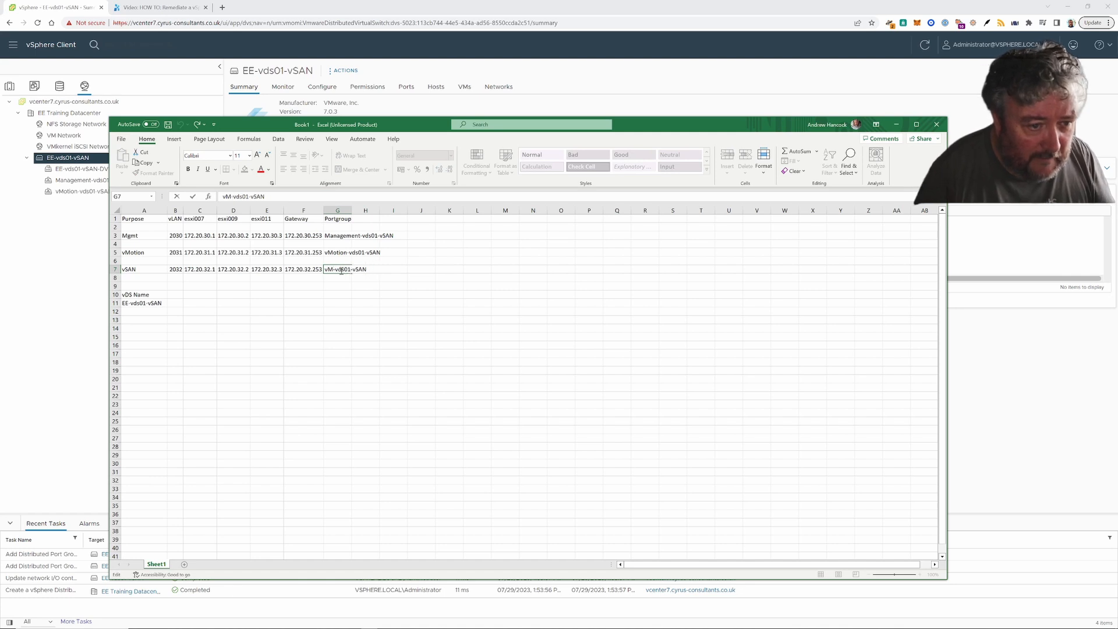
pyautogui.write('SAN')
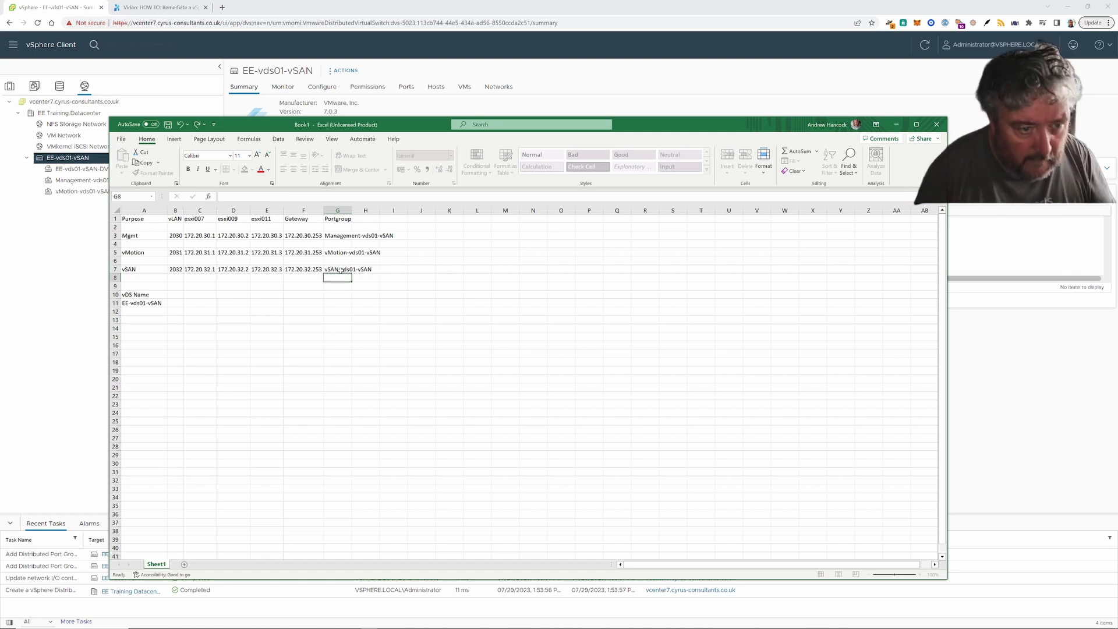
pyautogui.hotkey('ctrl', 'Return')
pyautogui.hotkey('ctrl', 'c')
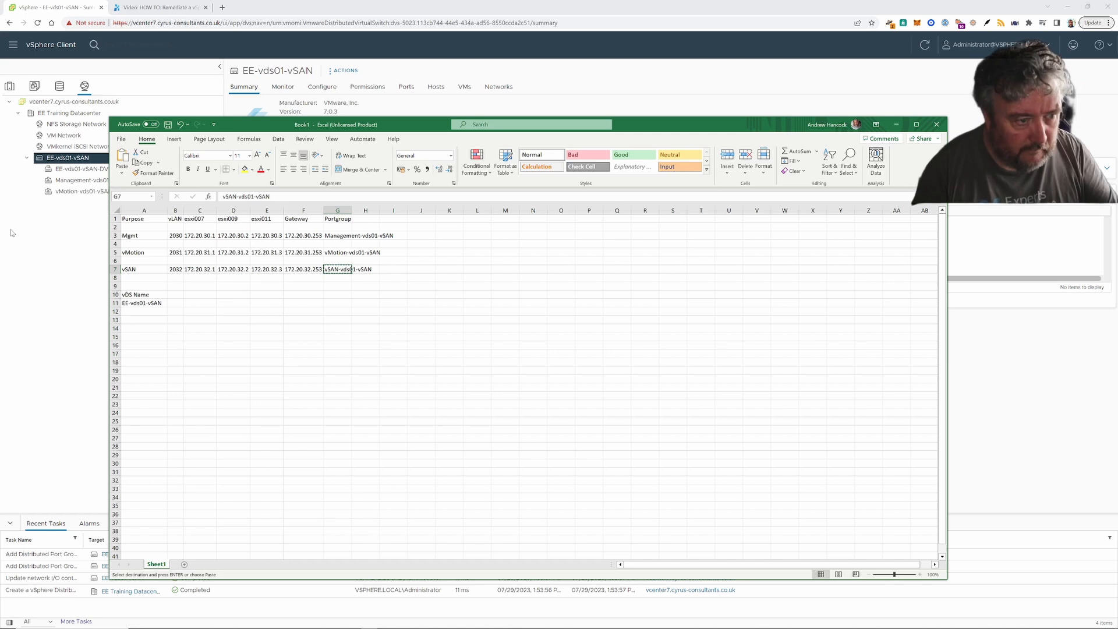
pyautogui.rightClick(78, 160)
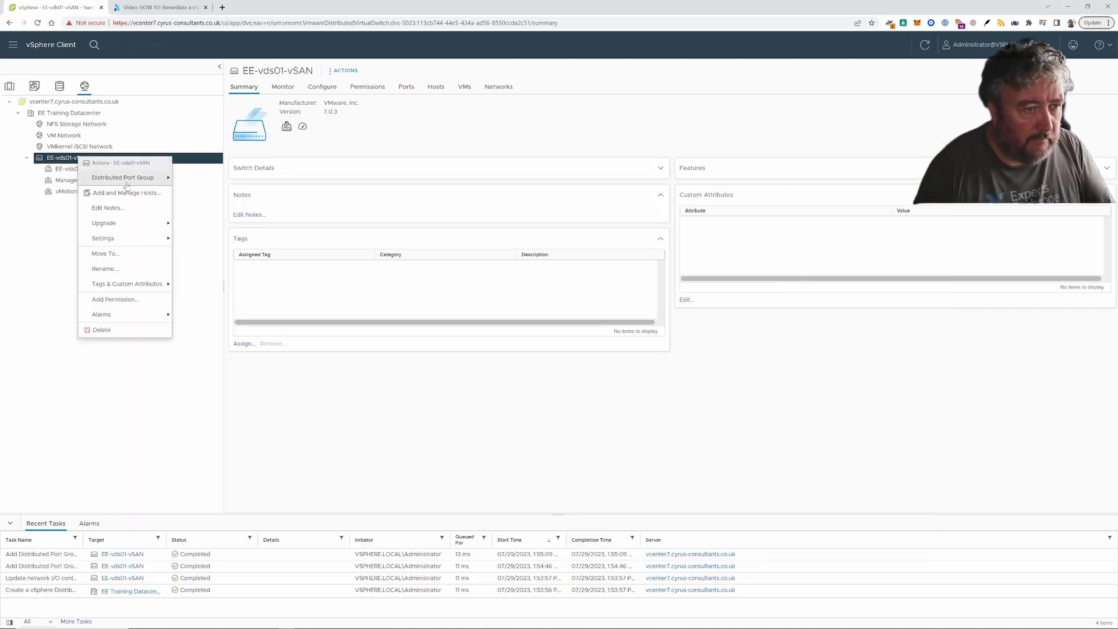
# - Start a new distributed port group on EE-vds01-vSAN named vSAN-vds01-vSAN
pyautogui.moveTo(154, 184)
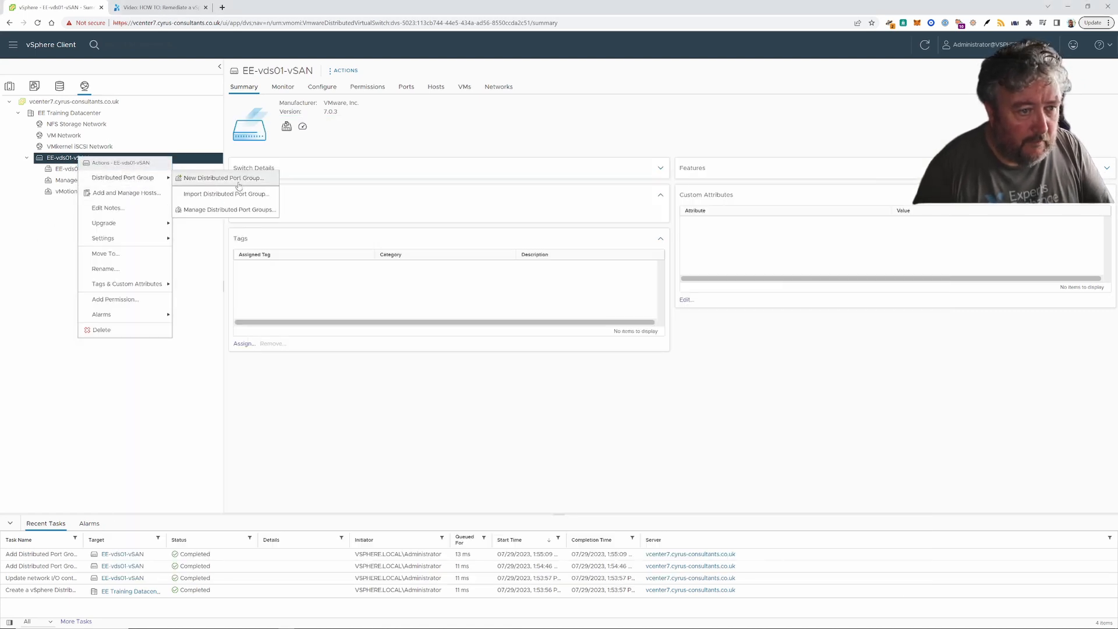
pyautogui.click(188, 178)
pyautogui.doubleClick(570, 162)
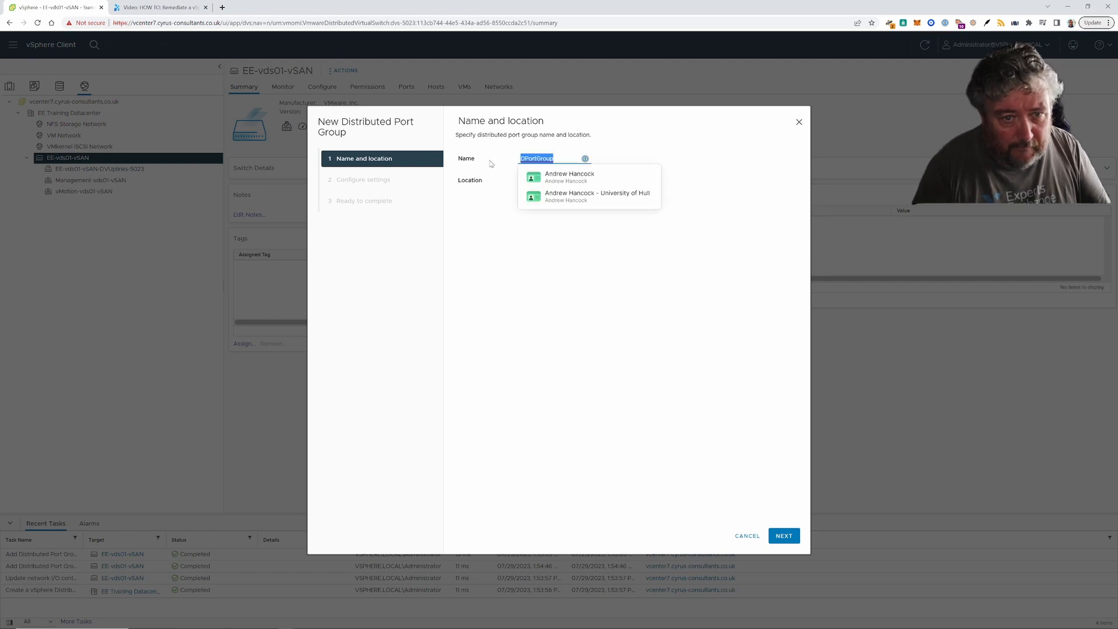
pyautogui.hotkey('ctrl', 'v')
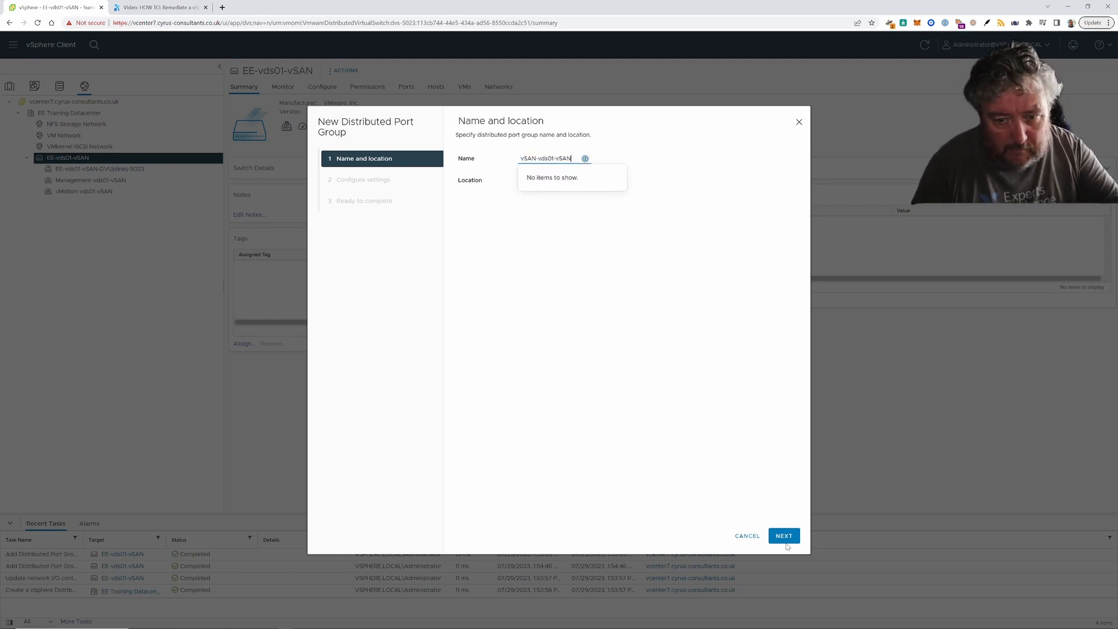
pyautogui.click(785, 541)
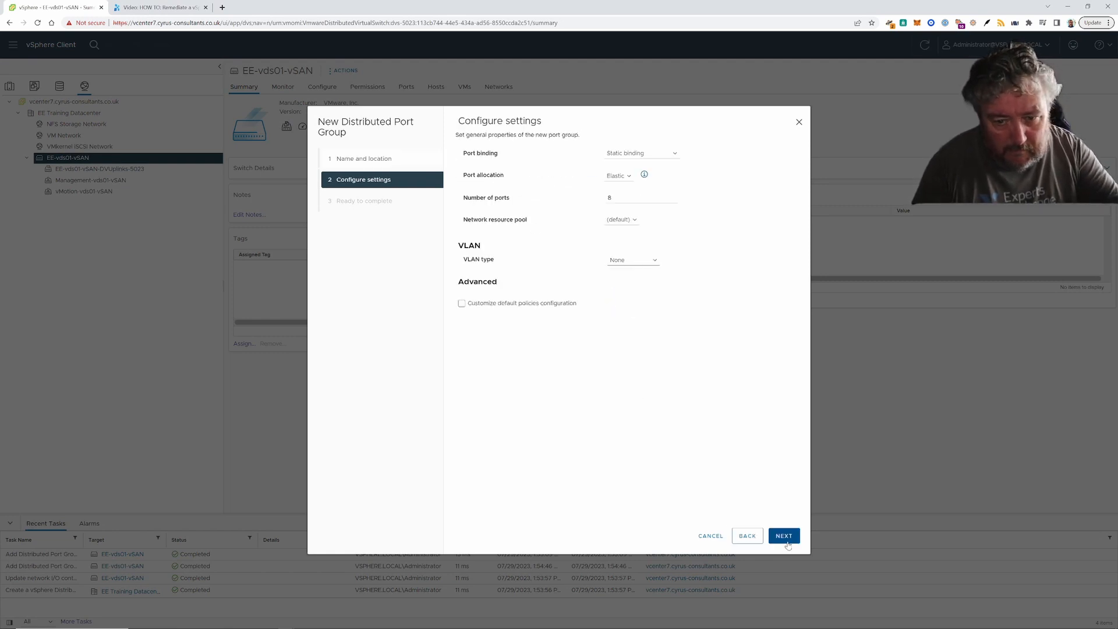
# - Set the port group's VLAN type to VLAN with ID 2032 and finish creating it
pyautogui.click(633, 262)
pyautogui.click(635, 274)
pyautogui.doubleClick(638, 283)
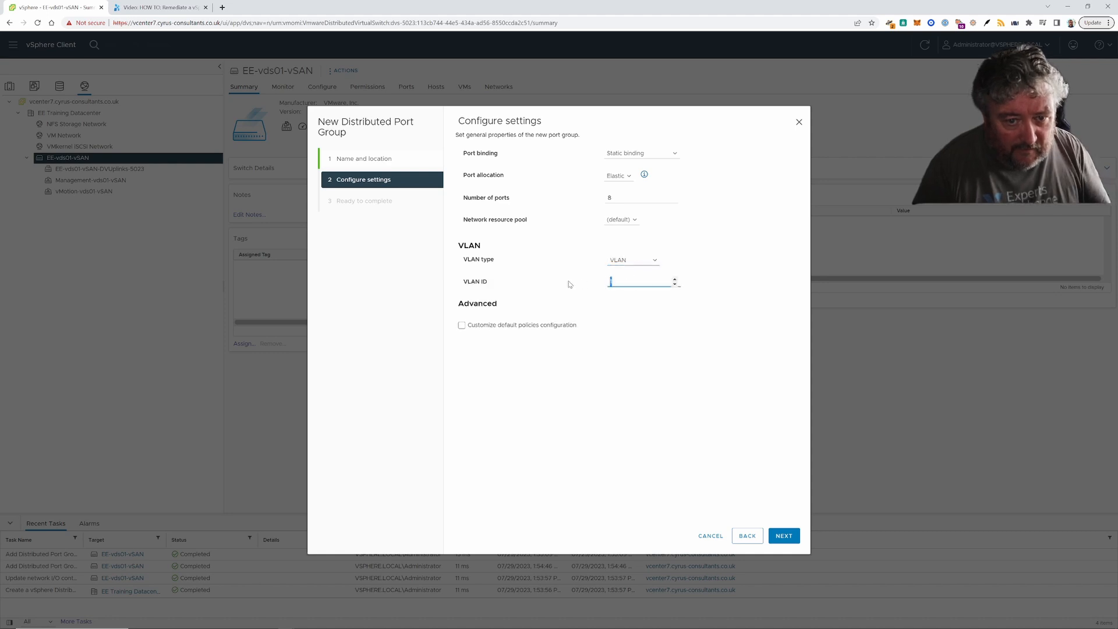
pyautogui.write('2032')
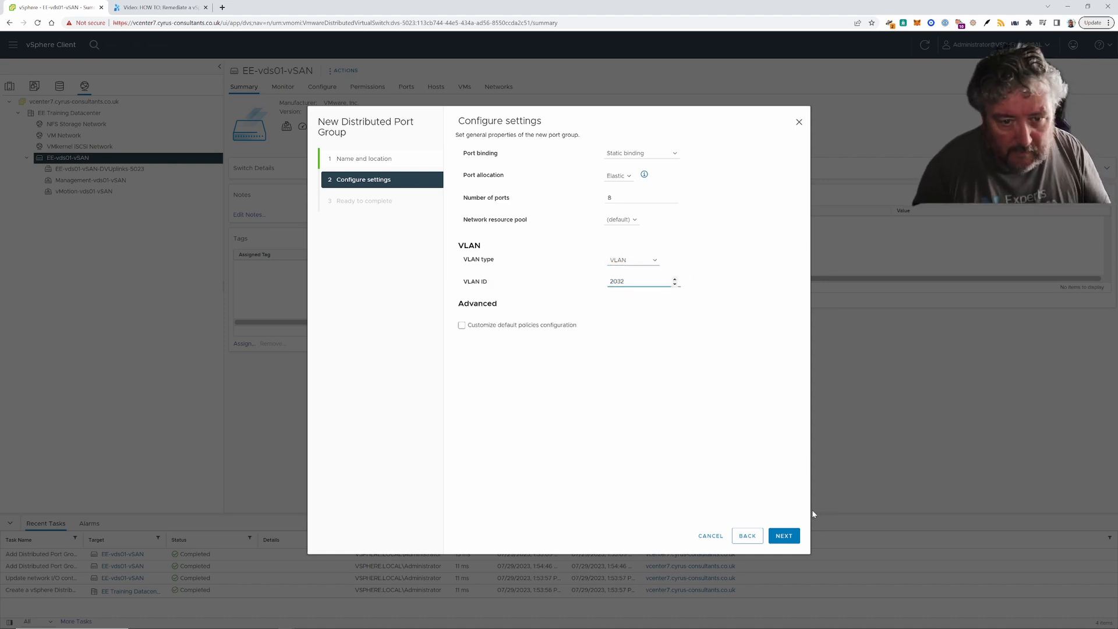
pyautogui.click(783, 535)
pyautogui.click(787, 536)
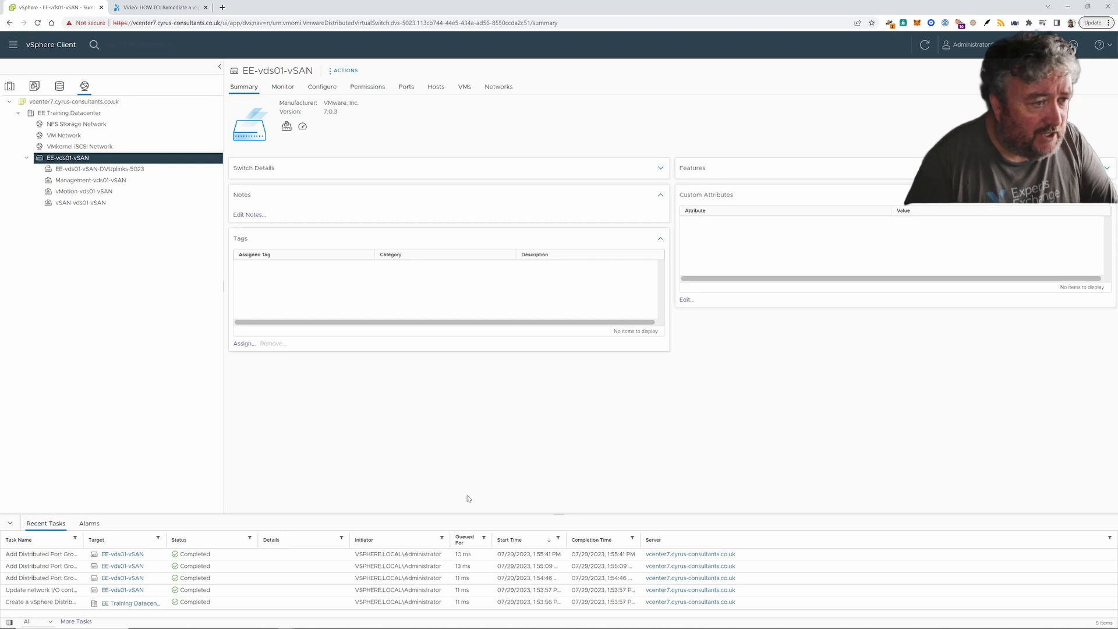
pyautogui.moveTo(563, 628)
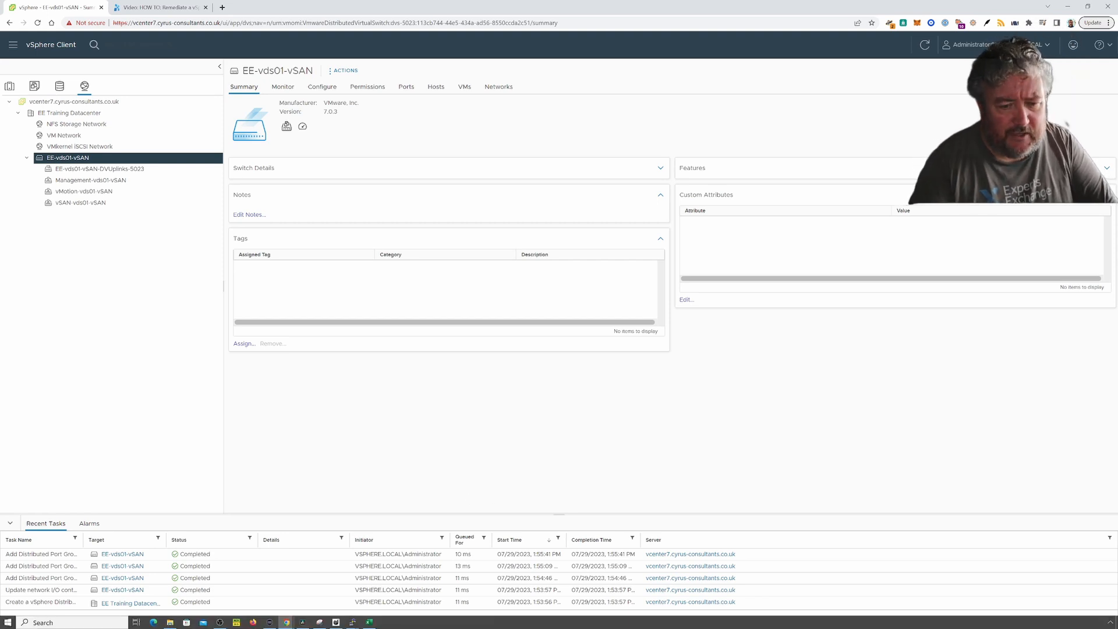
pyautogui.click(370, 622)
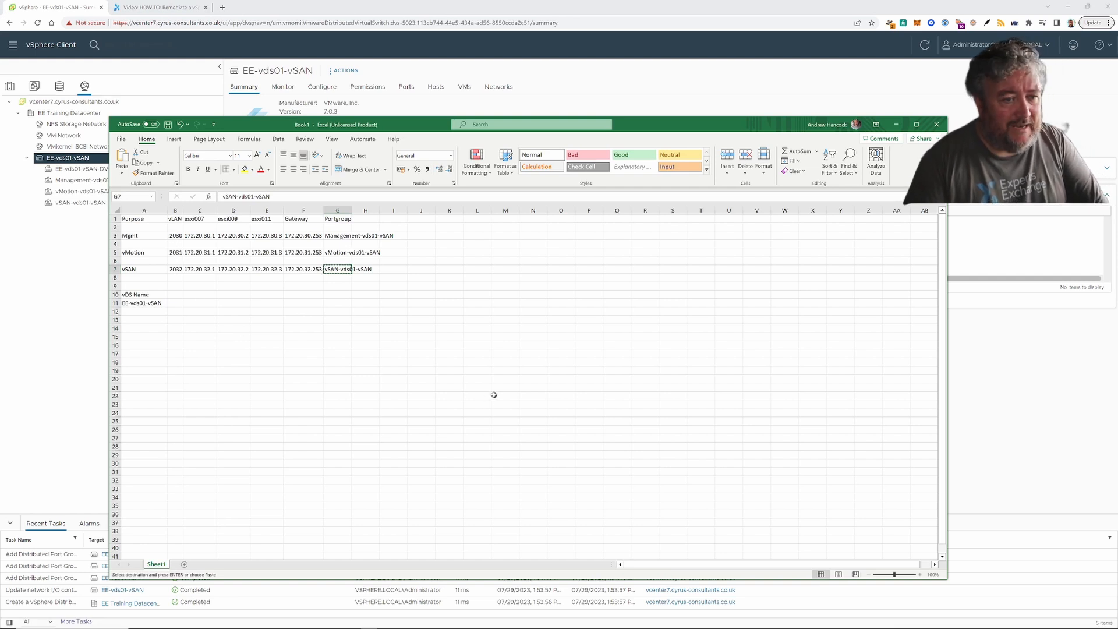
pyautogui.hotkey('alt', 'Tab')
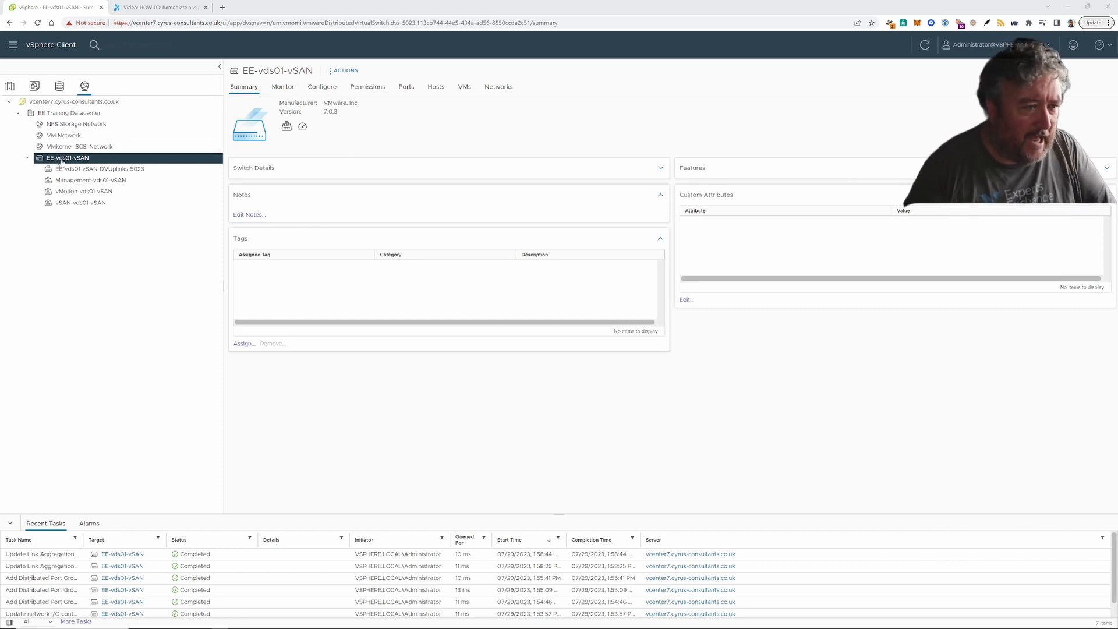
# - Raise the EE-vds01-vSAN switch MTU from 1500 to 9000 in its advanced settings
pyautogui.click(321, 89)
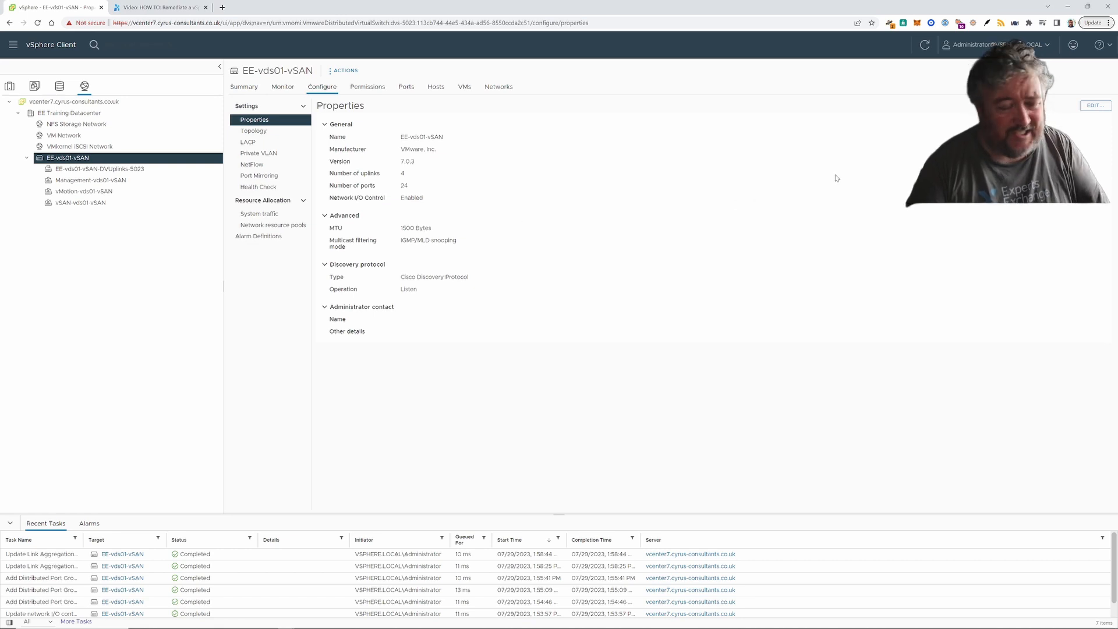
pyautogui.click(1095, 106)
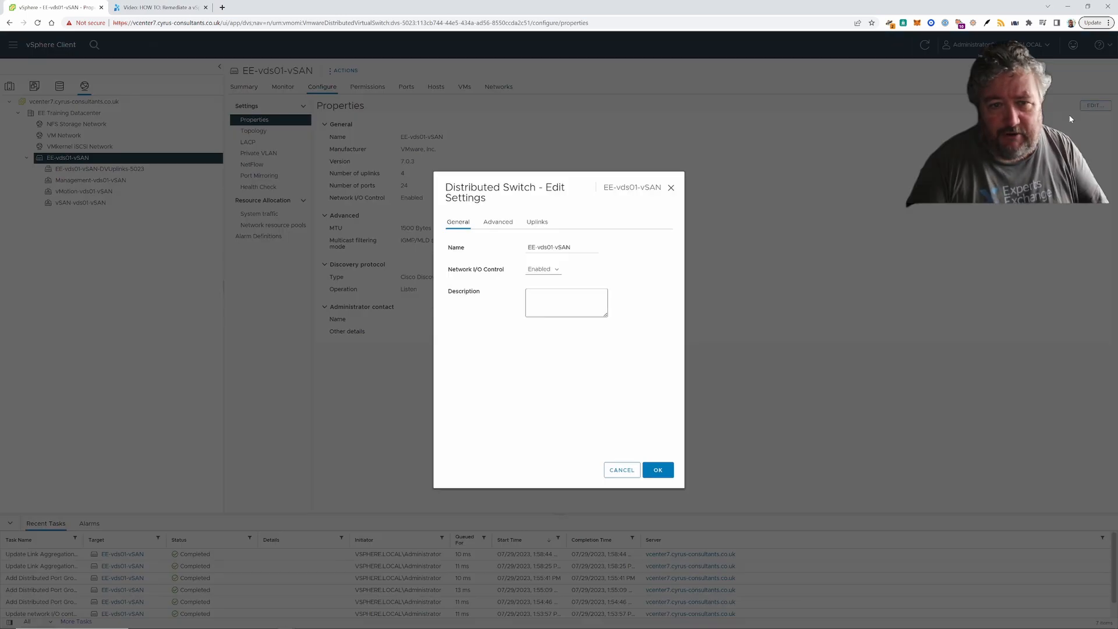
pyautogui.click(502, 226)
pyautogui.moveTo(542, 247); pyautogui.dragTo(522, 251)
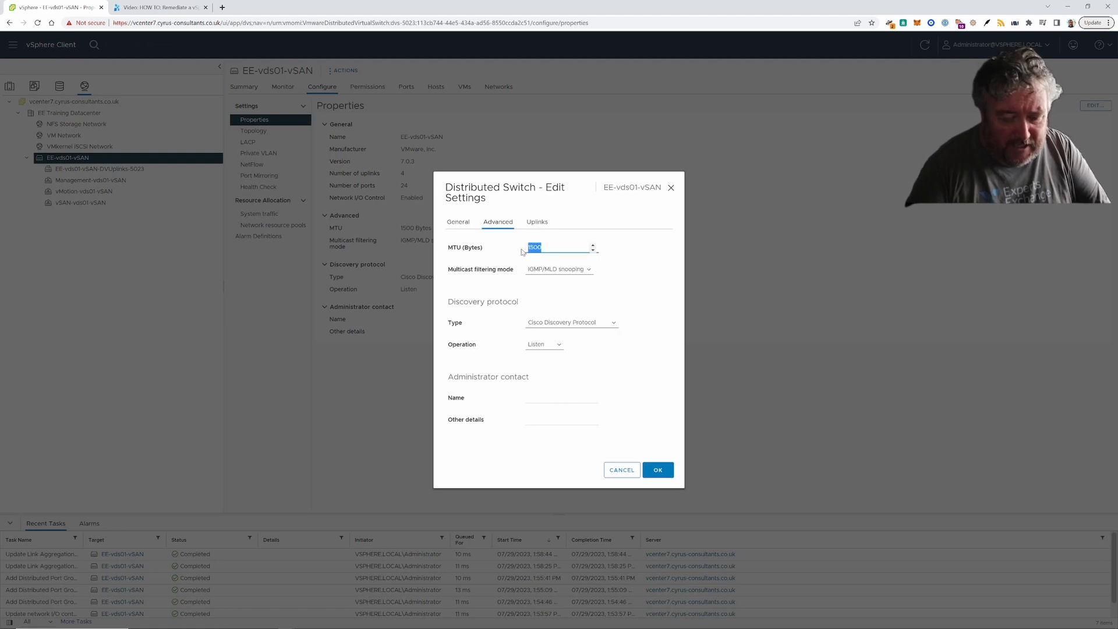
pyautogui.write('9000')
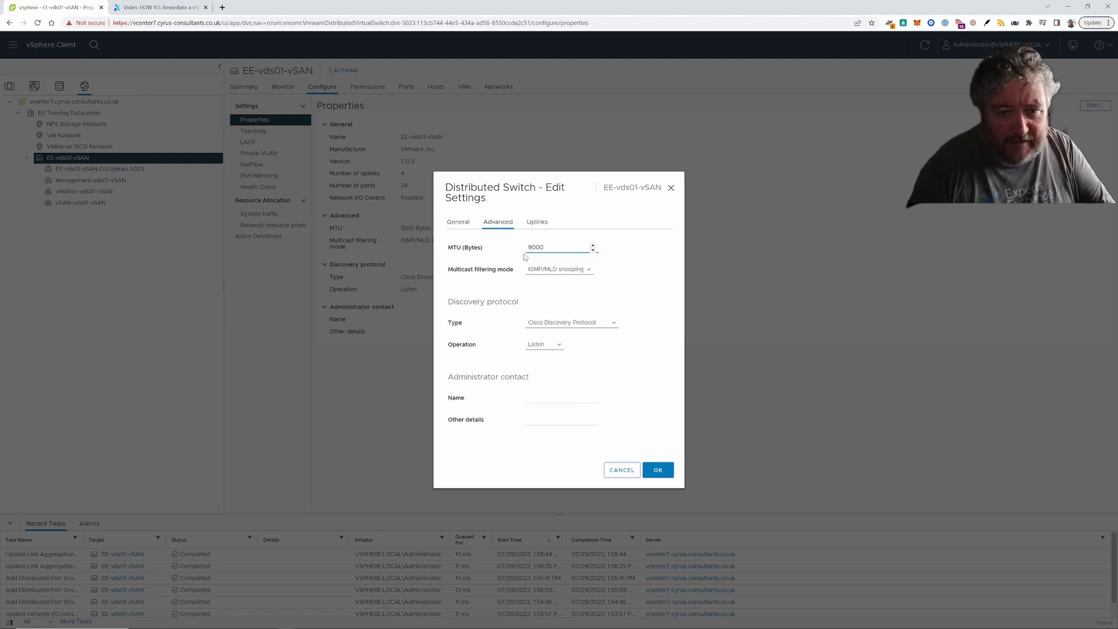
# - Enter the administrator contact's name and other details 'A Big Bad Beekeeper', then save
pyautogui.click(550, 396)
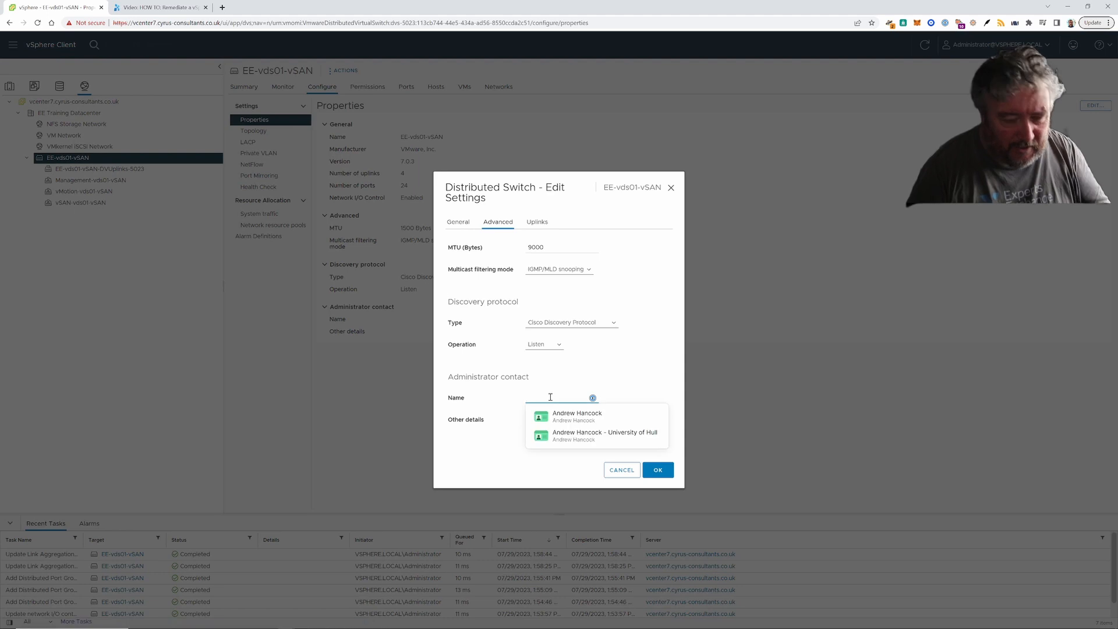
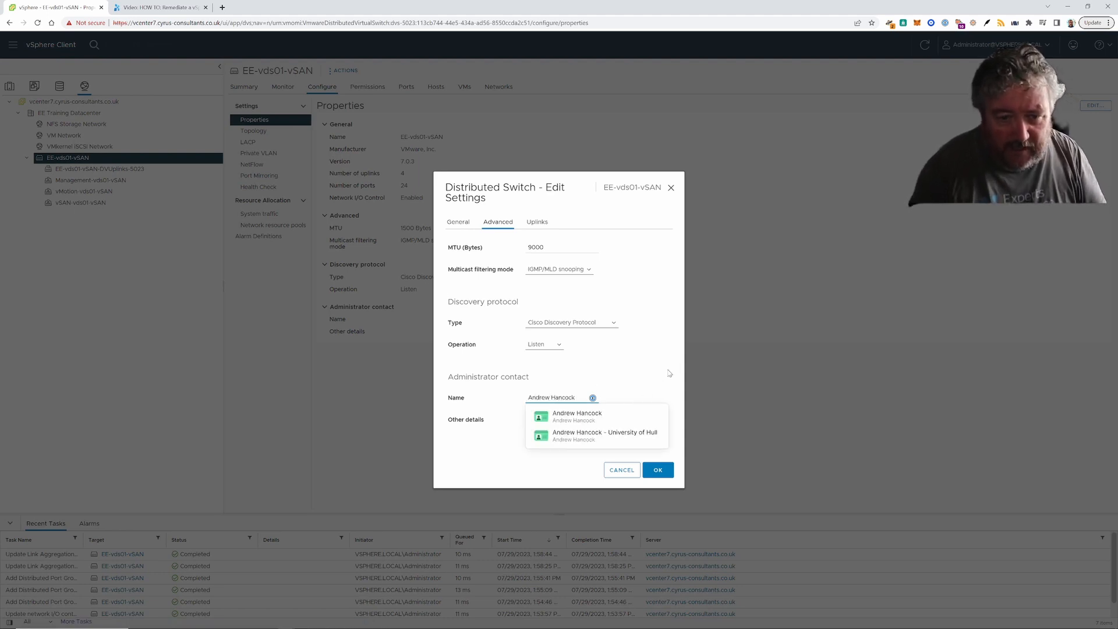
pyautogui.click(547, 416)
pyautogui.click(548, 418)
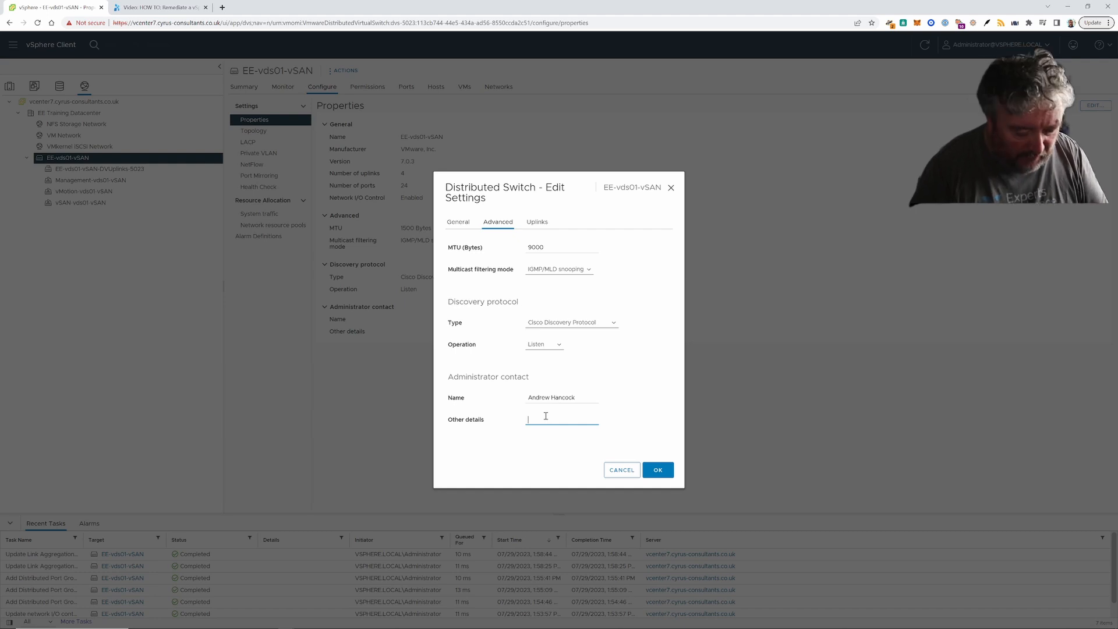
pyautogui.write('A Big Bad')
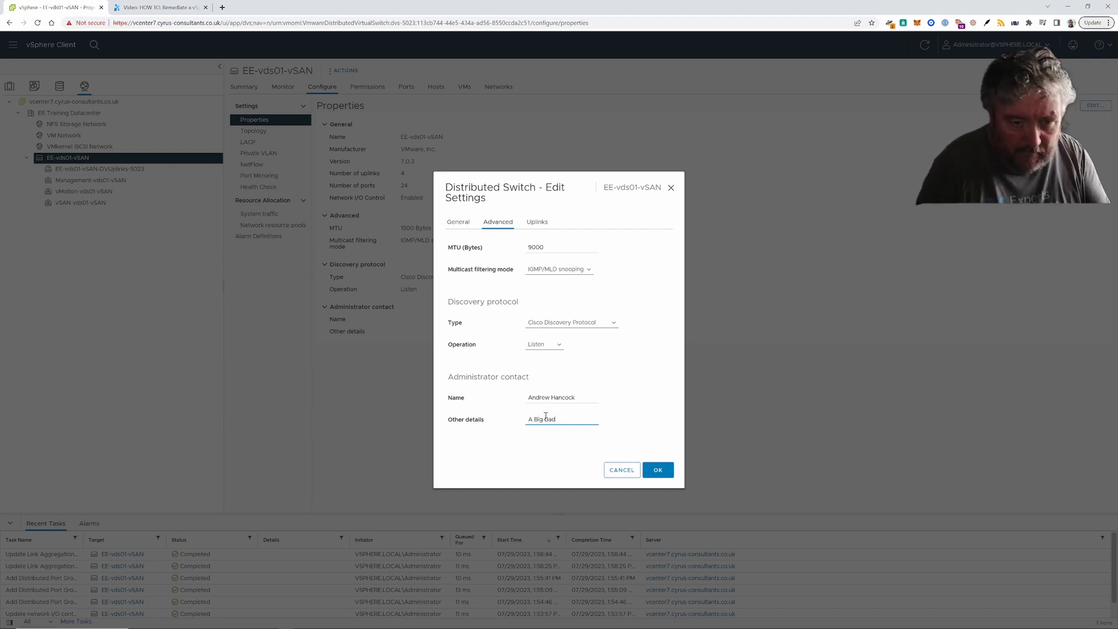
pyautogui.write(' Beekeeper')
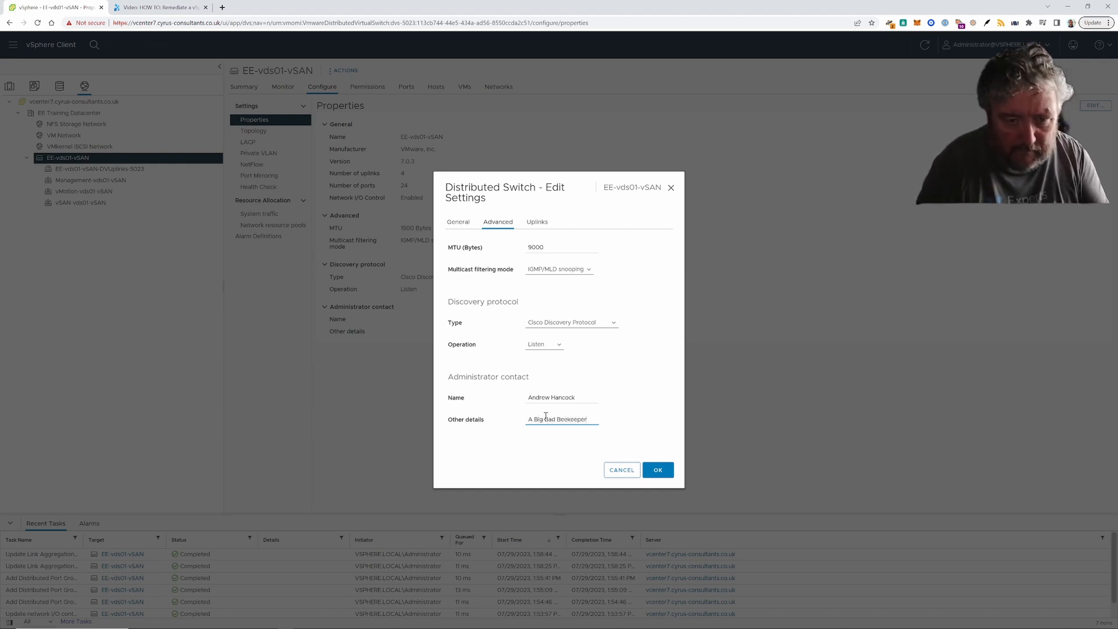
pyautogui.click(661, 472)
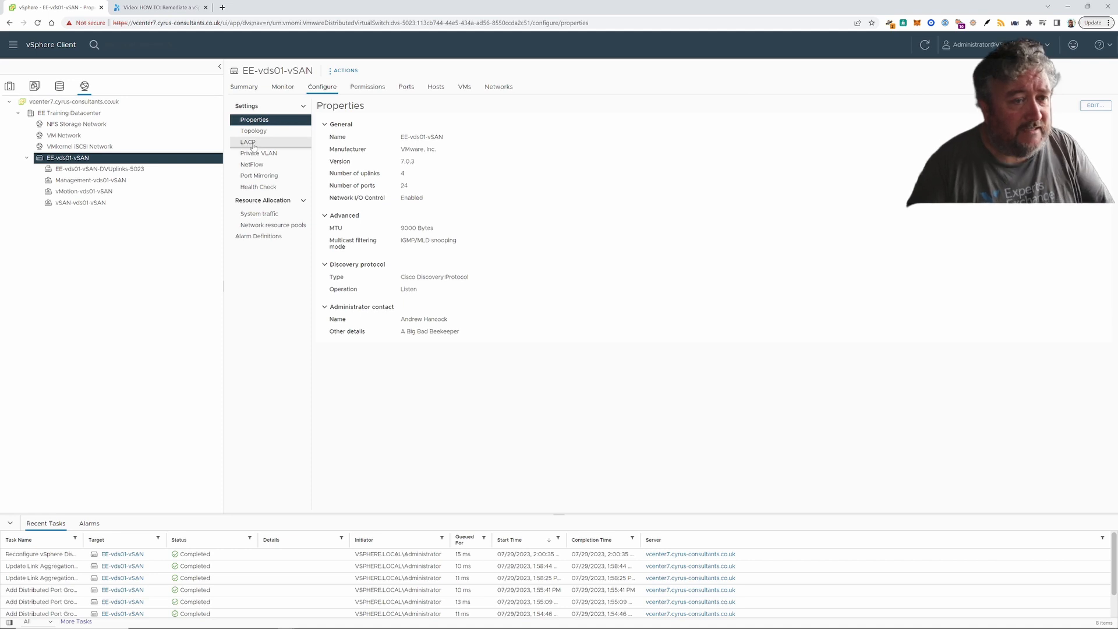
# - Add LACP group lag1 with 2 ports, Passive mode and Fast timeout
pyautogui.click(253, 143)
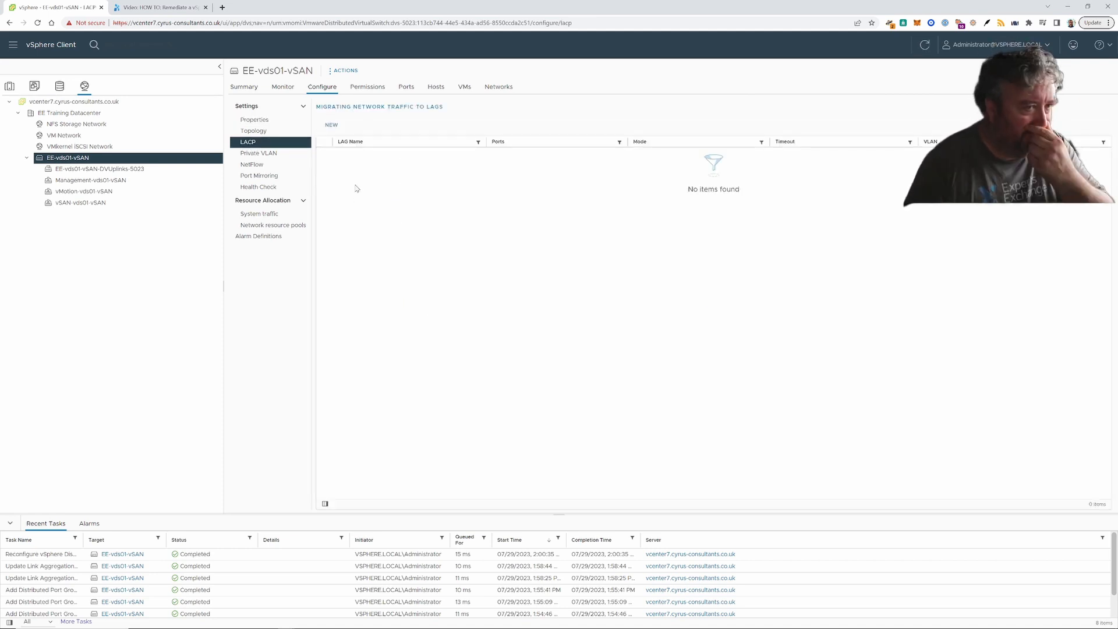
pyautogui.click(331, 125)
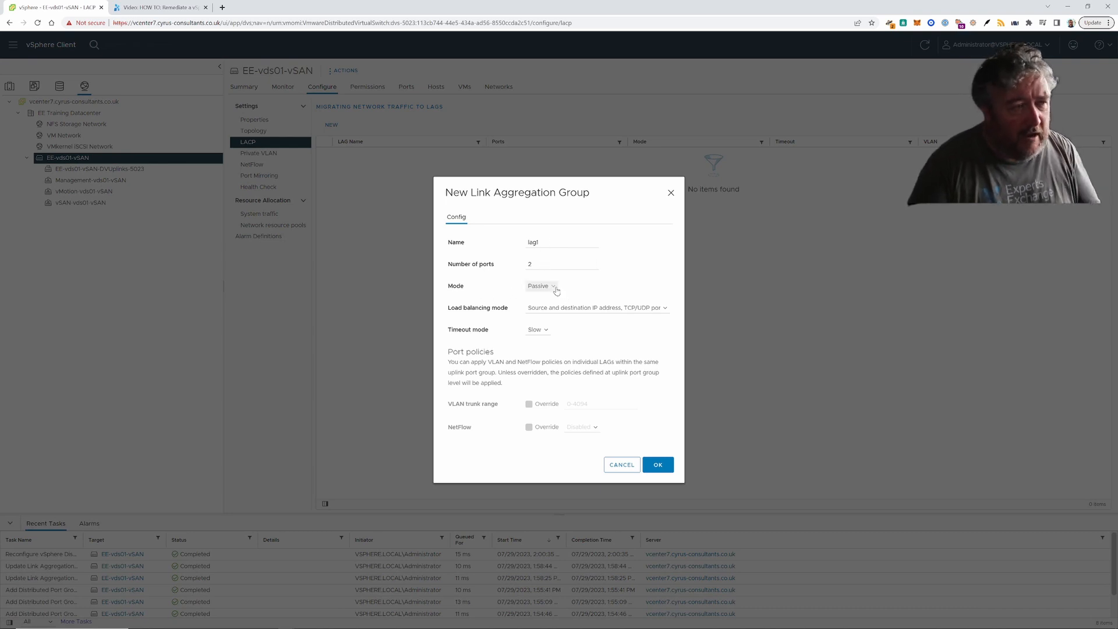
pyautogui.click(538, 330)
pyautogui.click(538, 347)
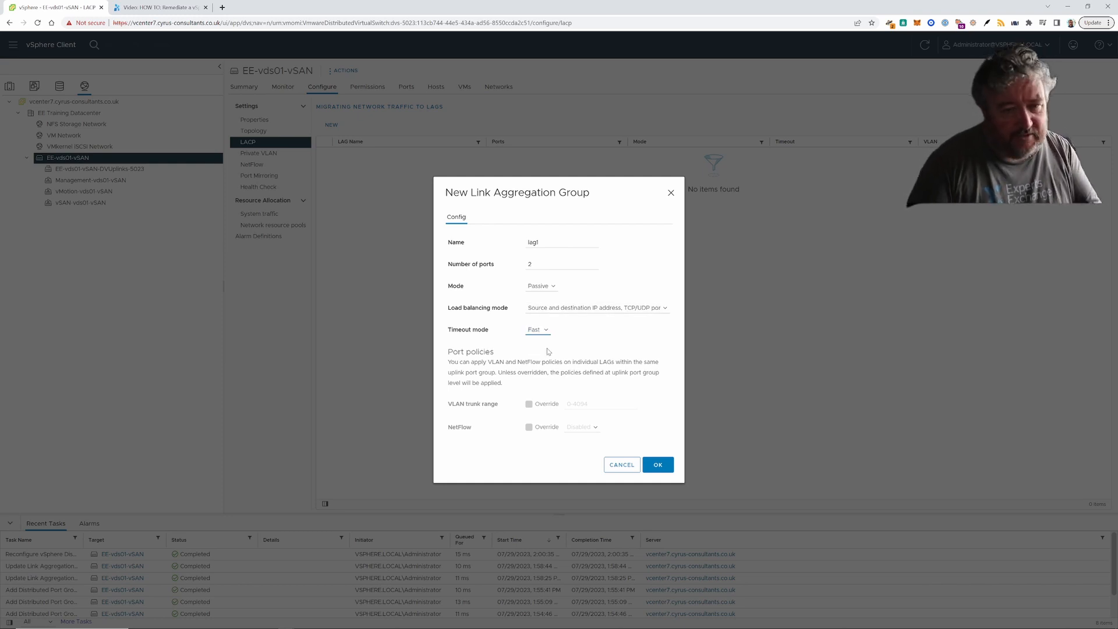
pyautogui.click(655, 465)
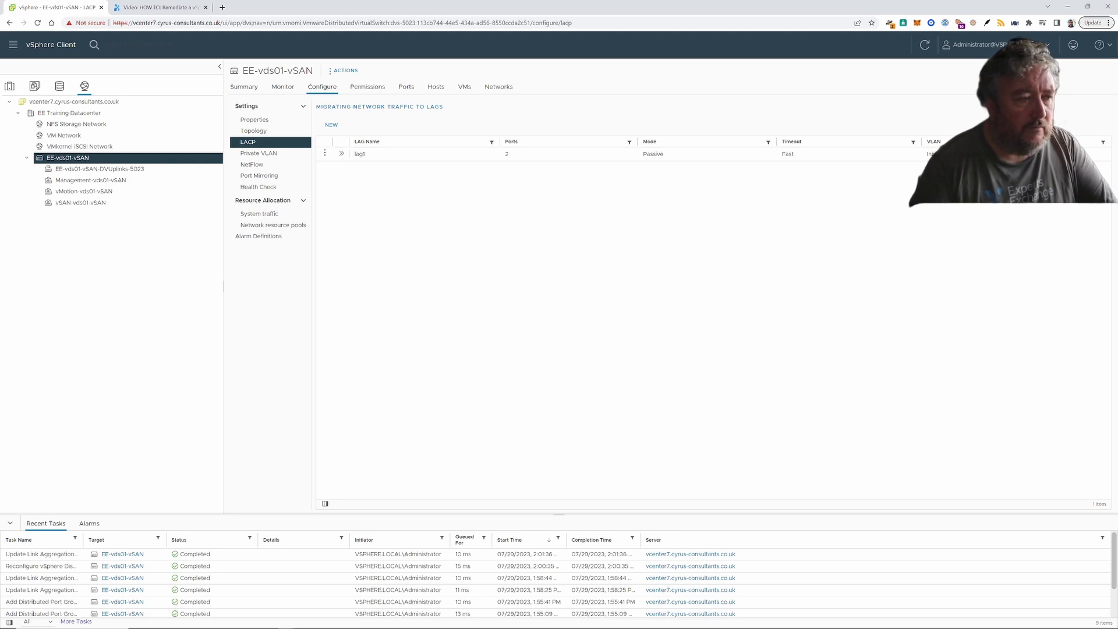
# - Add hosts esxi007, esxi009 and esxi011 to EE-vds01-vSAN in Add and Manage Hosts
pyautogui.rightClick(67, 159)
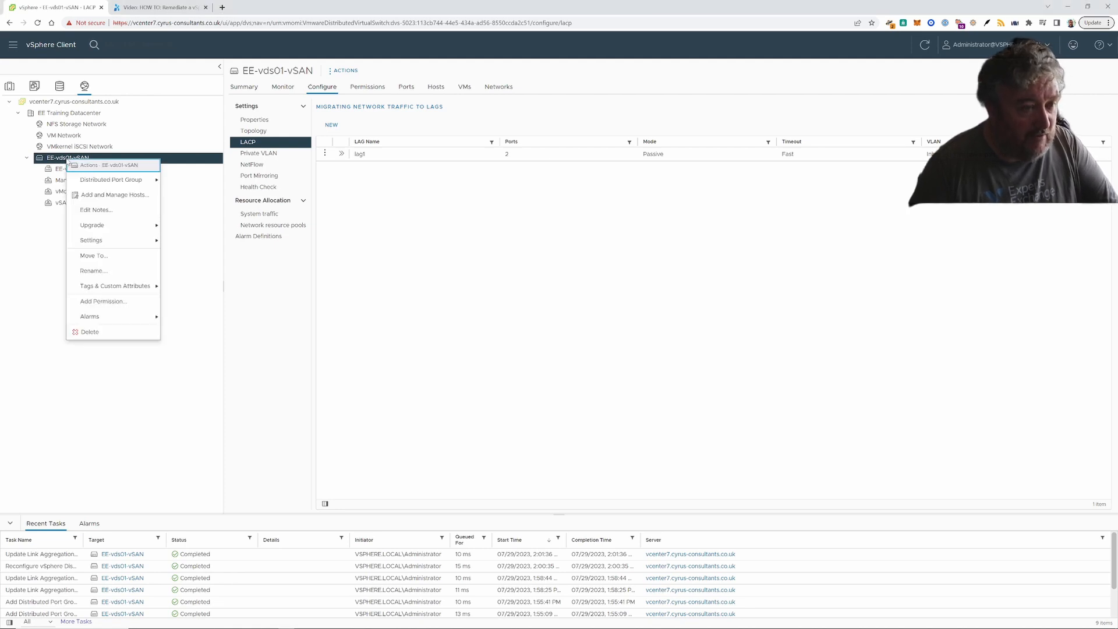
pyautogui.click(94, 197)
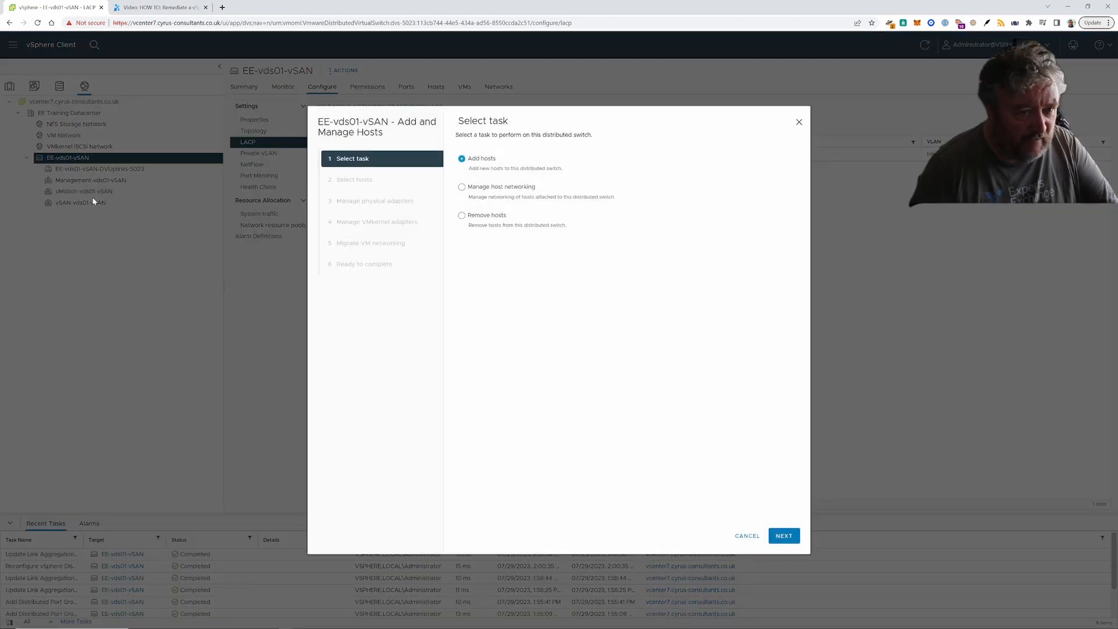
pyautogui.click(784, 536)
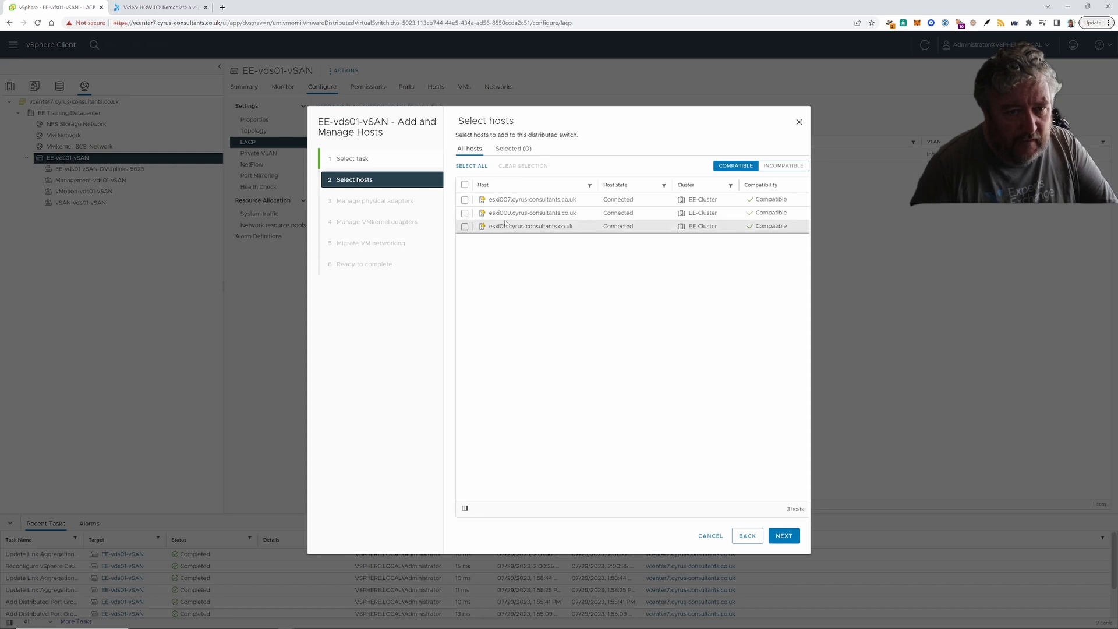
pyautogui.click(464, 184)
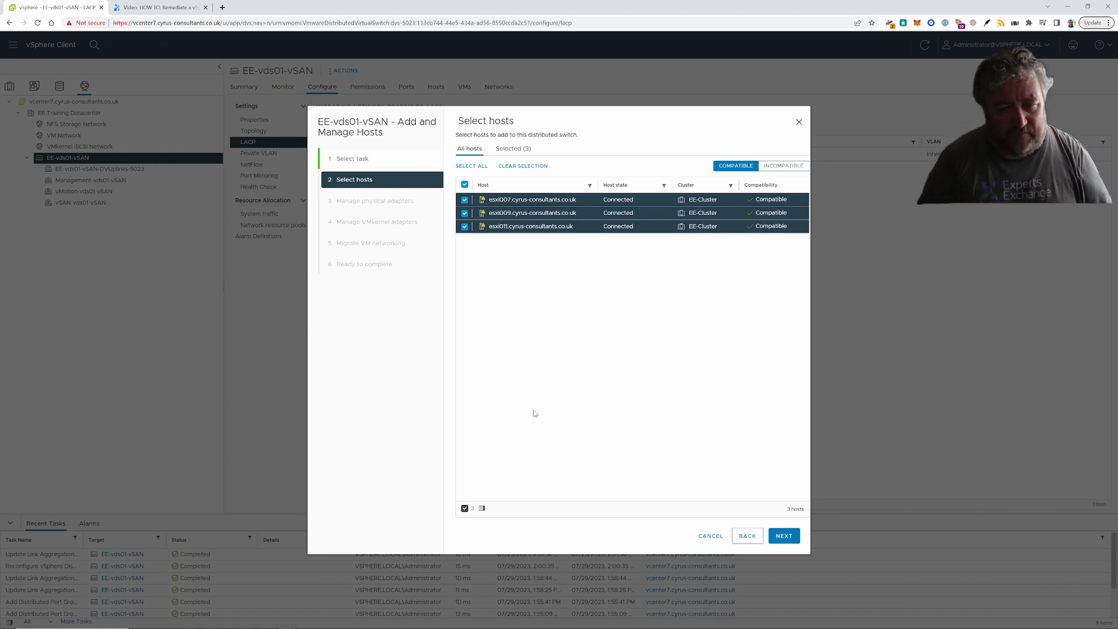
pyautogui.click(783, 536)
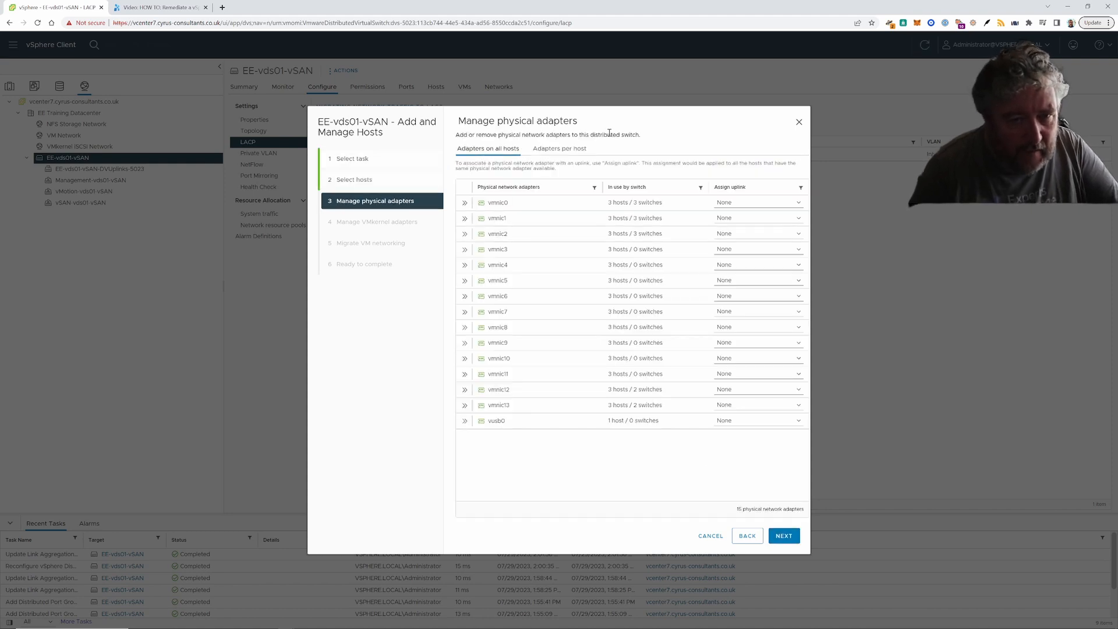
# - Map vmnic12 to uplink lag1-0 and vmnic13 to lag1-1 for all three hosts
pyautogui.moveTo(599, 119); pyautogui.dragTo(472, 121)
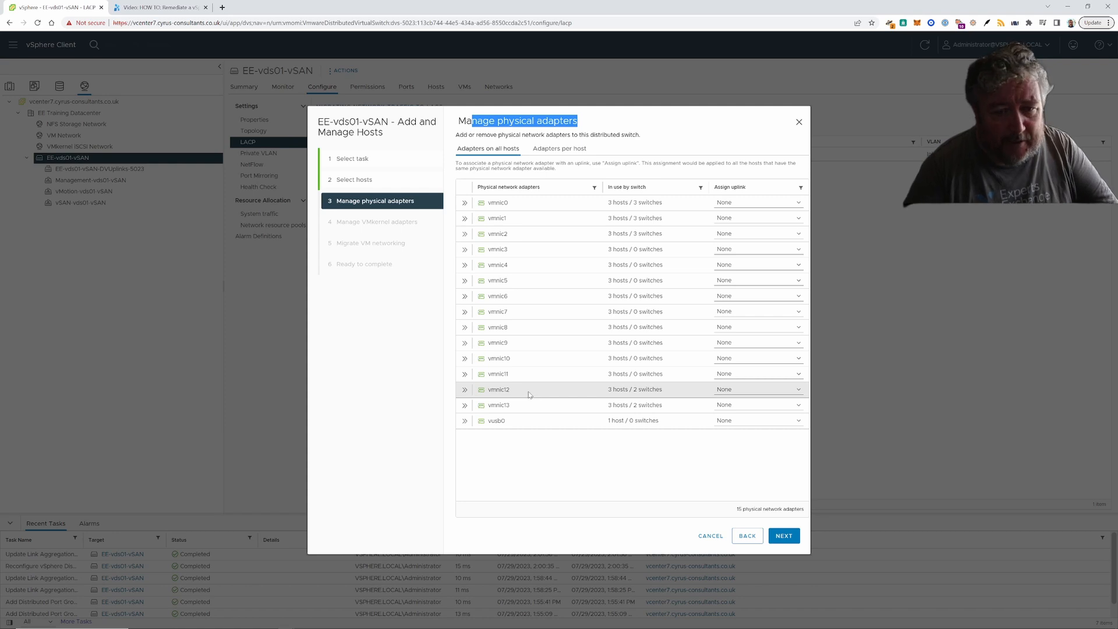
pyautogui.click(798, 392)
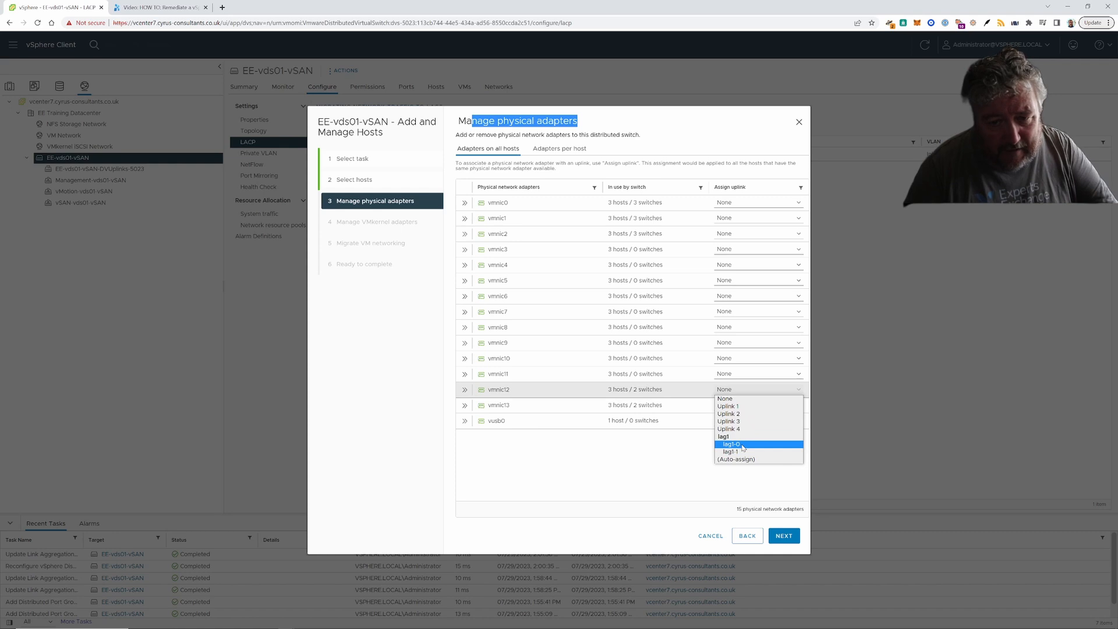
pyautogui.click(743, 447)
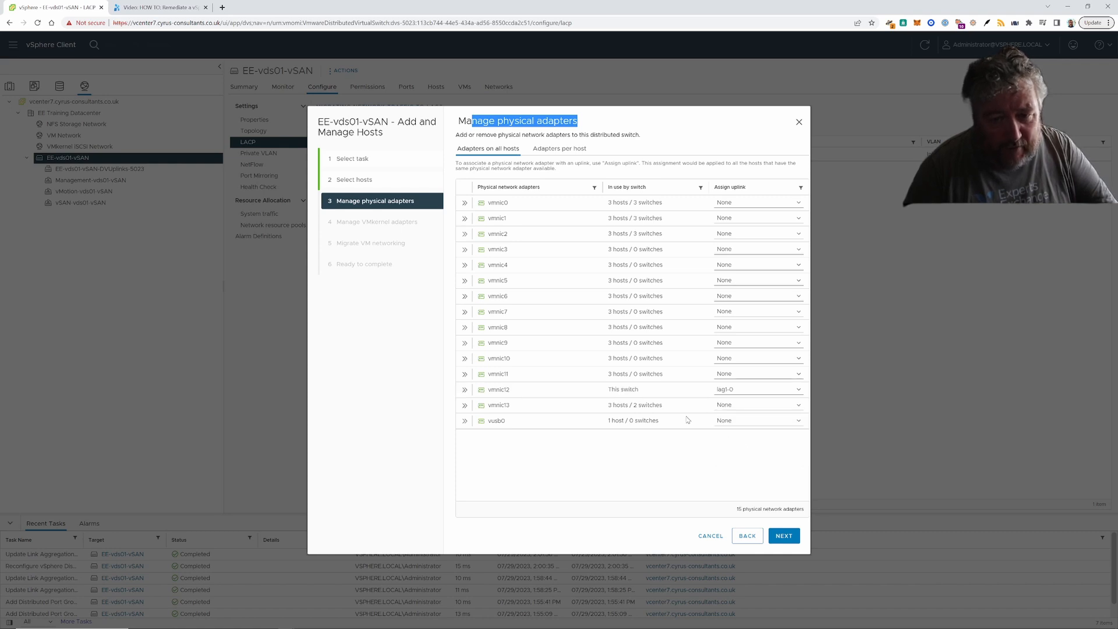
pyautogui.click(759, 406)
pyautogui.click(753, 467)
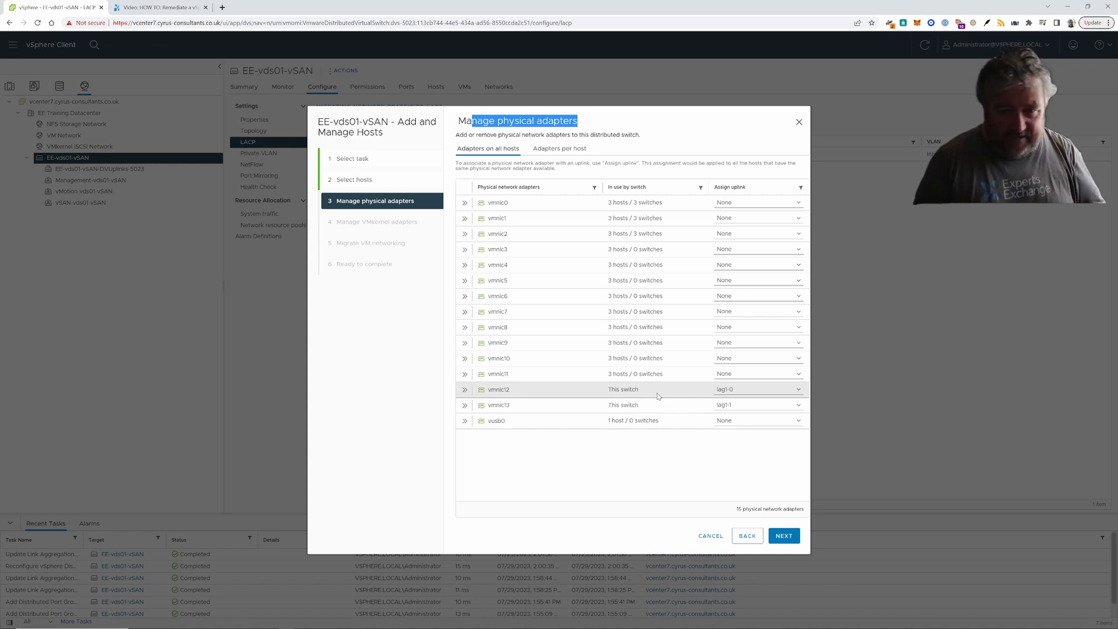
pyautogui.click(776, 388)
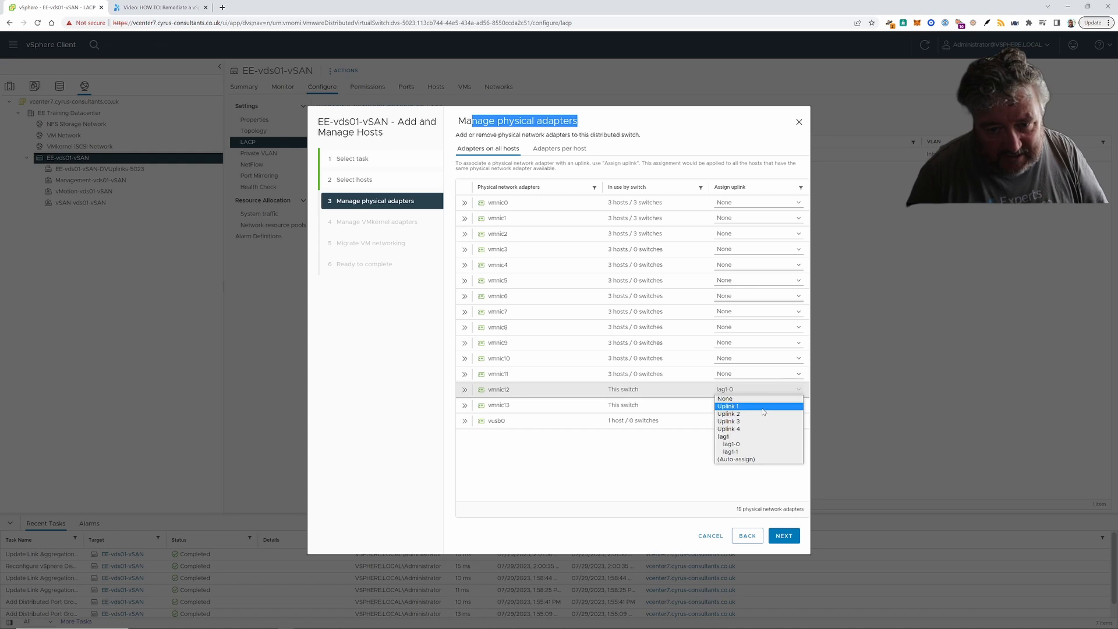
pyautogui.click(674, 463)
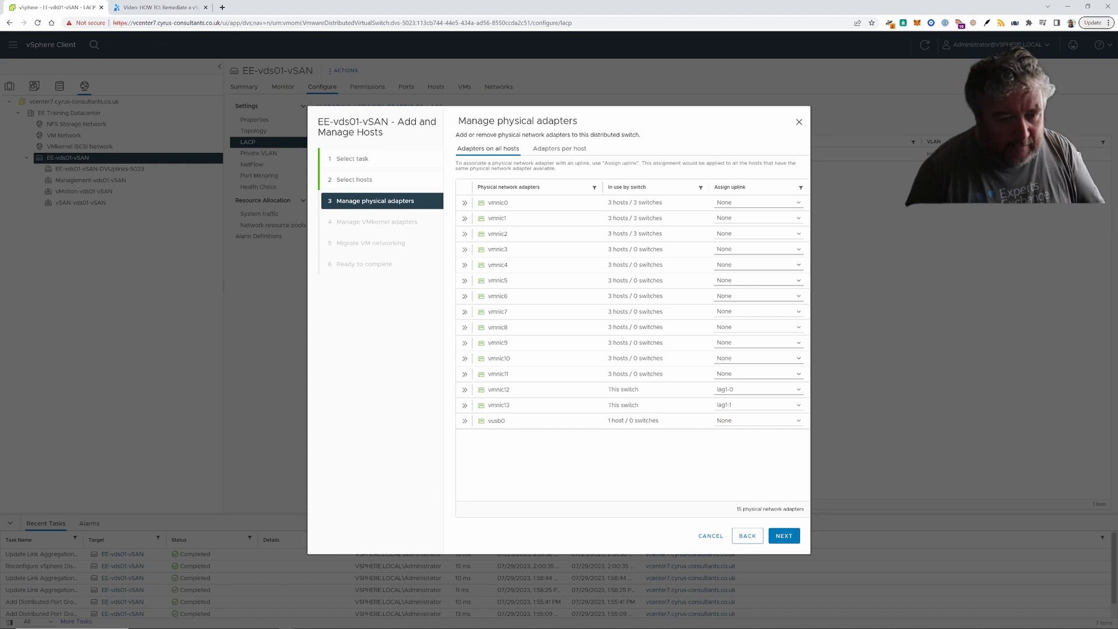
pyautogui.moveTo(253, 624)
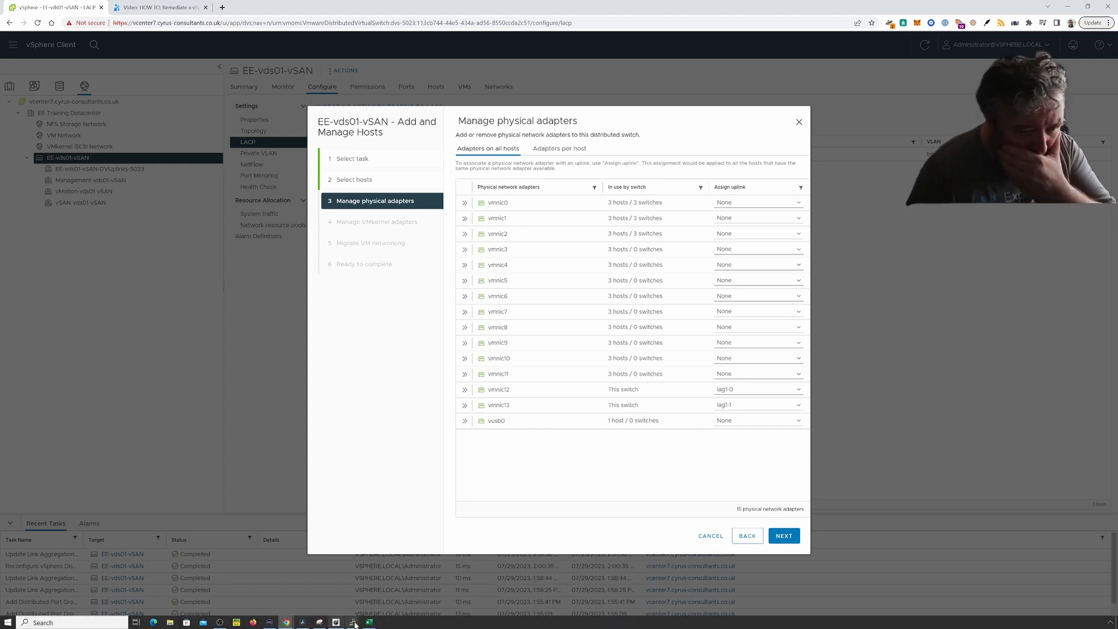
# - Bring the PuTTY COM3 switch console in front of the vSphere wizard, showing its login prompt
pyautogui.moveTo(356, 623)
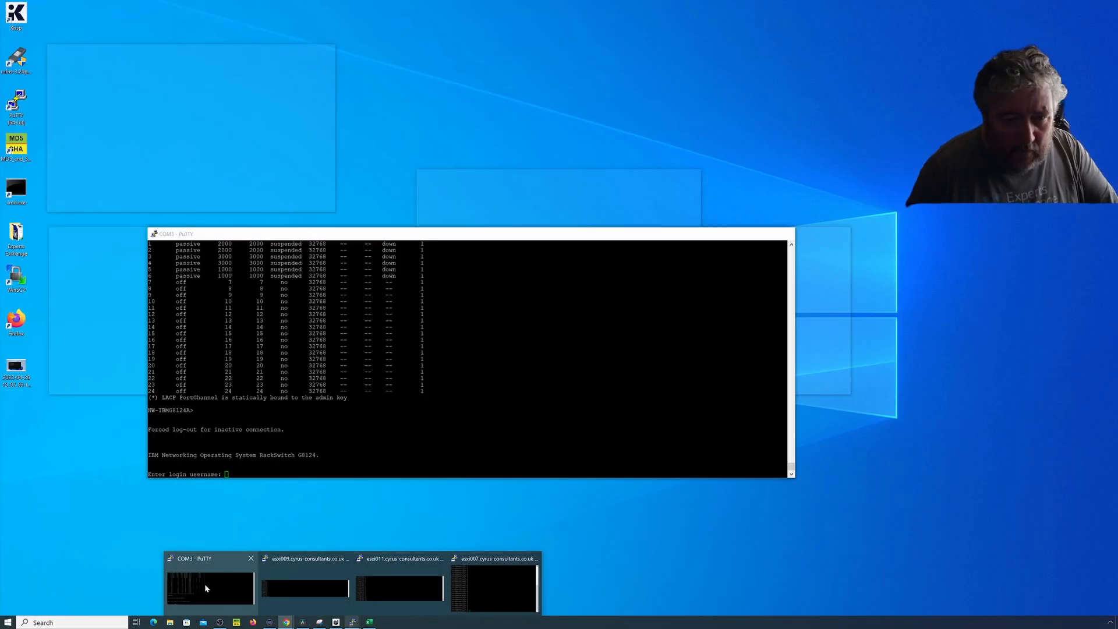
pyautogui.click(204, 584)
pyautogui.moveTo(450, 236); pyautogui.dragTo(374, 257)
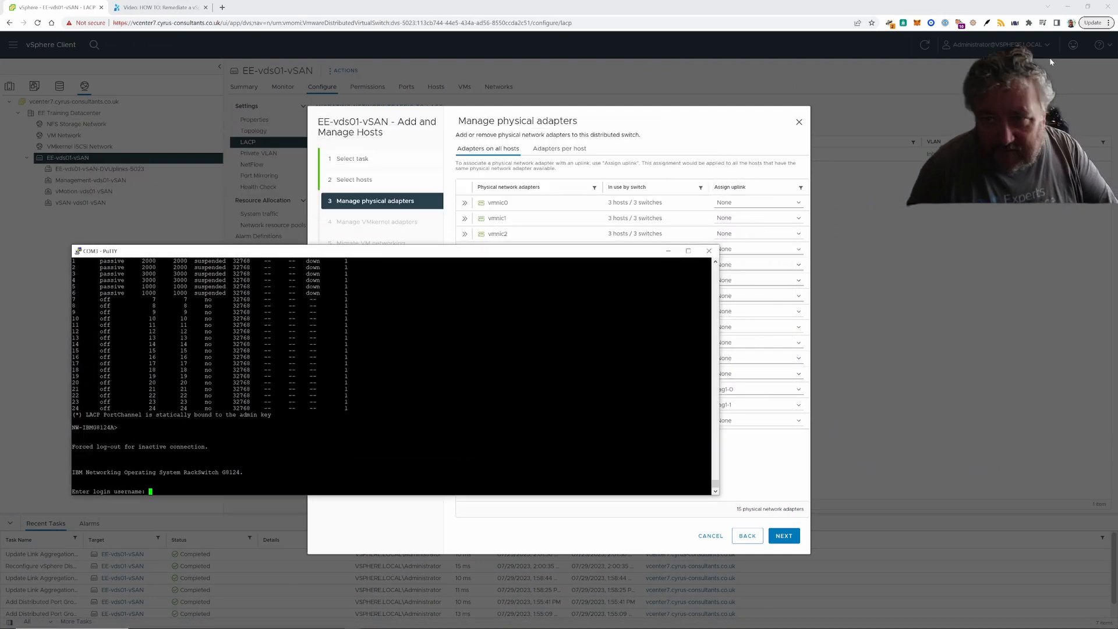
pyautogui.click(1087, 7)
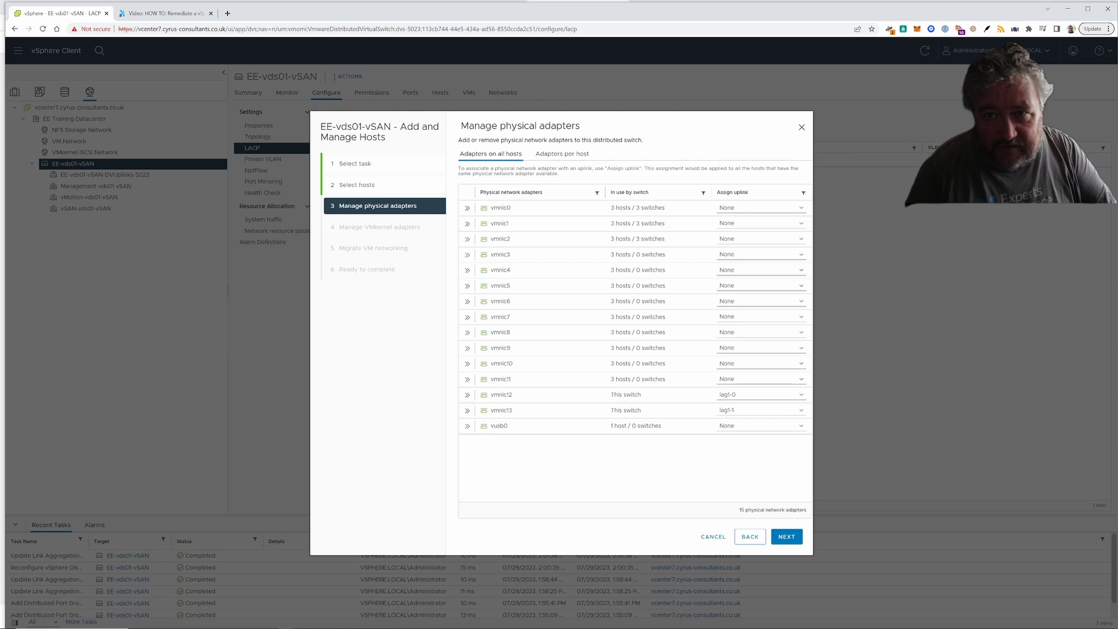
pyautogui.moveTo(1115, 626)
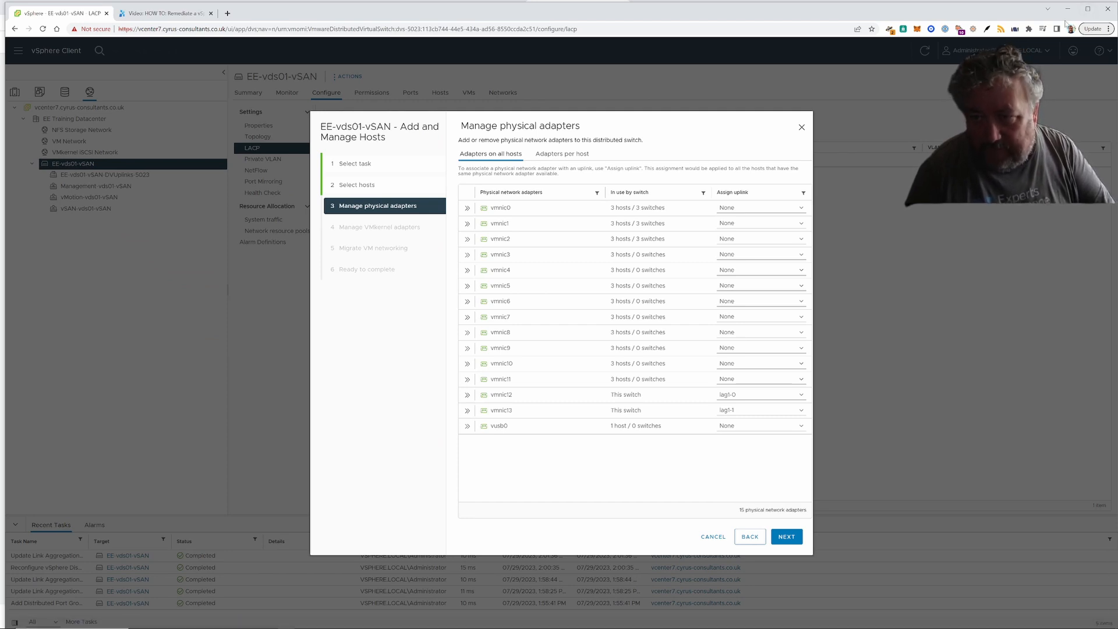
pyautogui.click(1092, 12)
pyautogui.click(1092, 11)
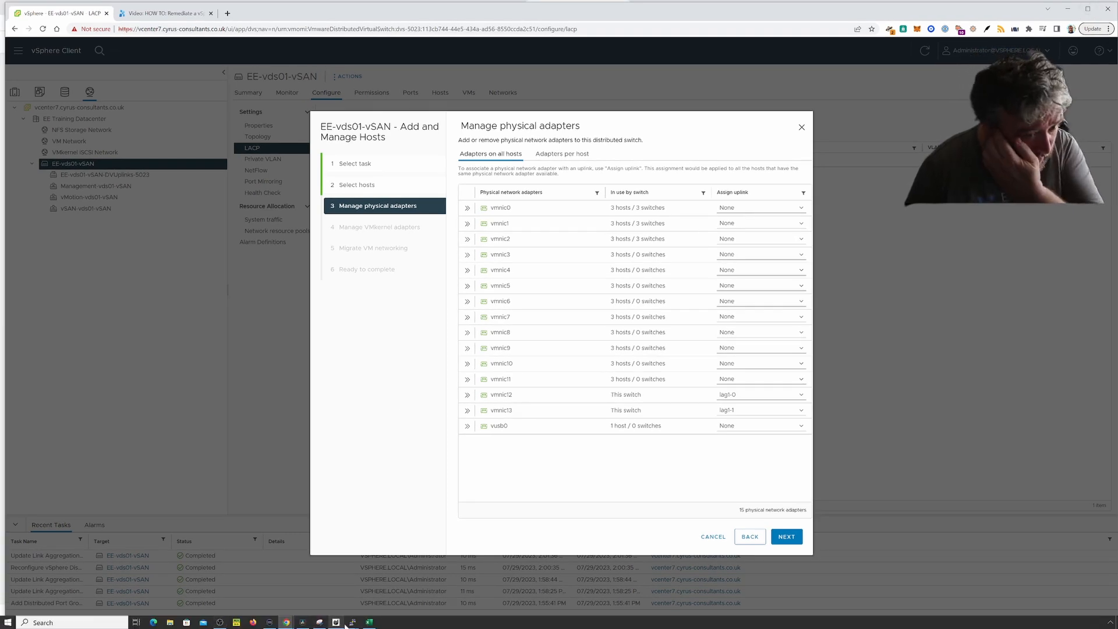
pyautogui.click(352, 624)
pyautogui.click(221, 582)
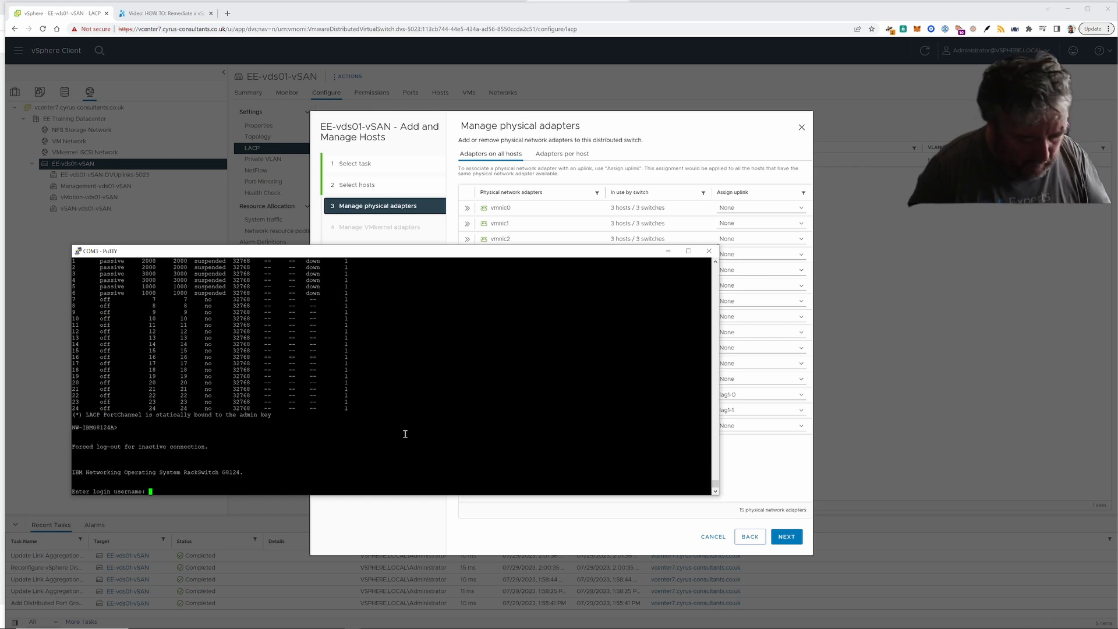
# - Log in to the switch console with the username and password, trying write mem and conf t
pyautogui.press('Return')
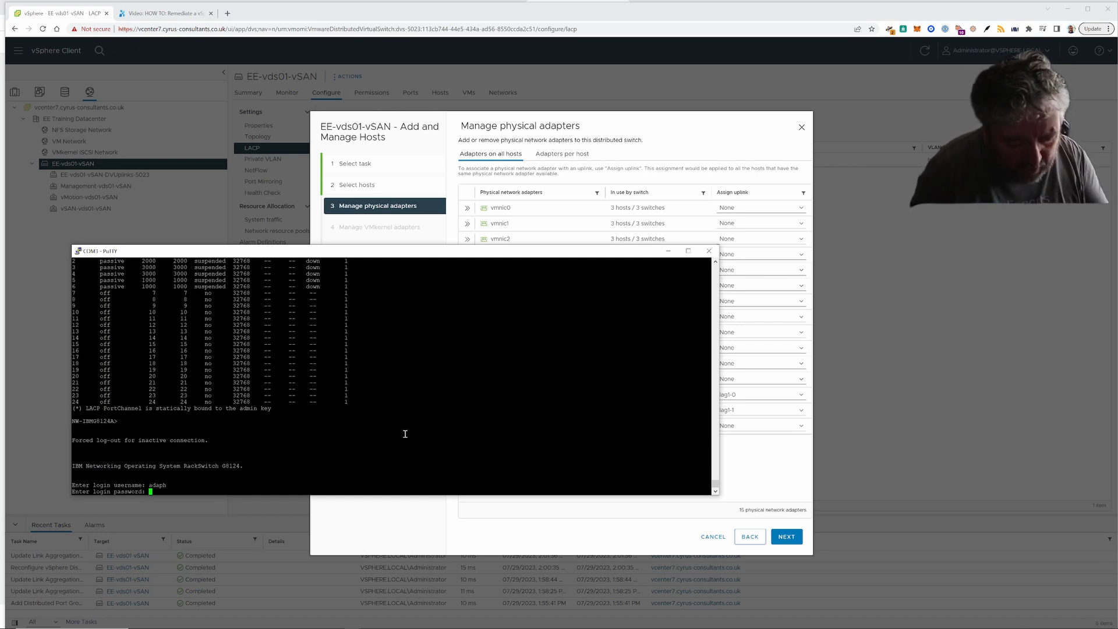
pyautogui.press('Return')
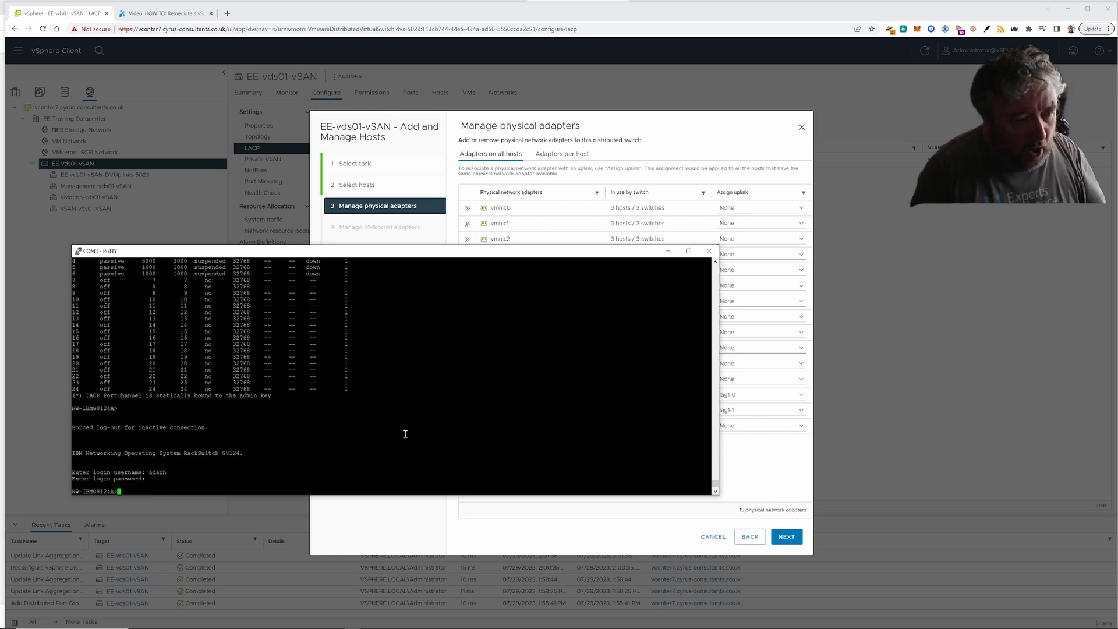
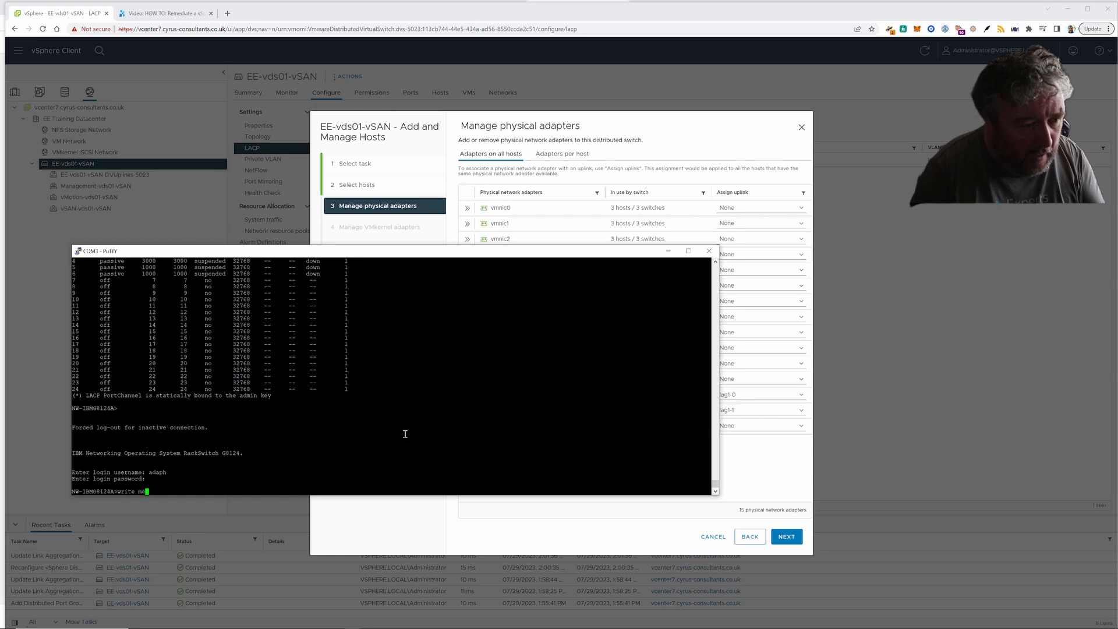
pyautogui.press('Return')
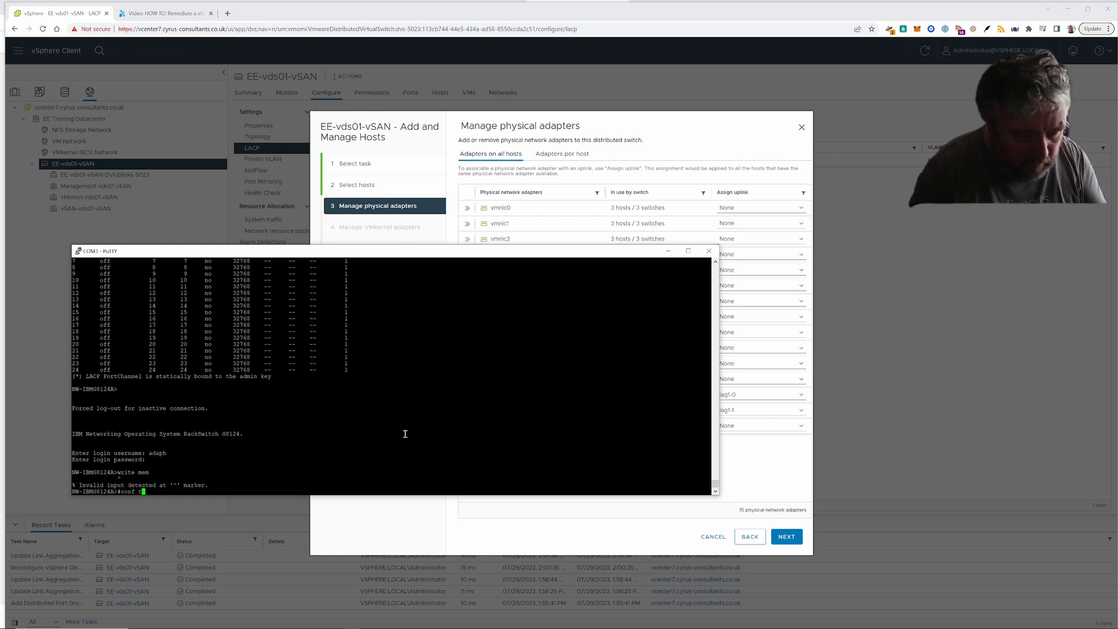
pyautogui.press('Return')
# - Run enable, conf t and write mem, which reports no save needed
pyautogui.write('enable')
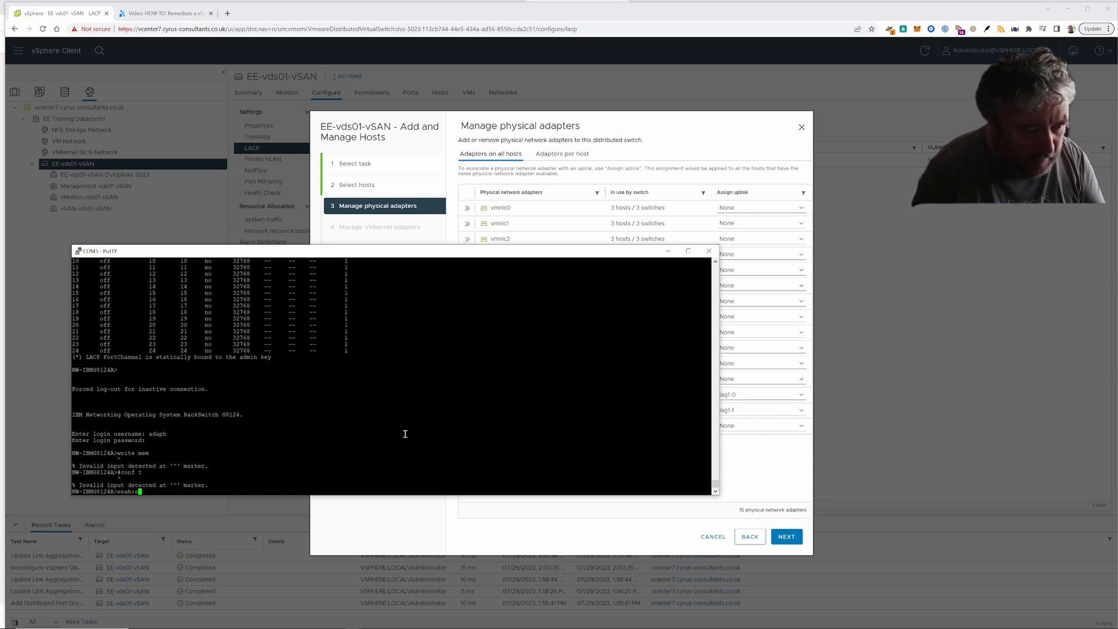
pyautogui.press('Return')
pyautogui.write('co')
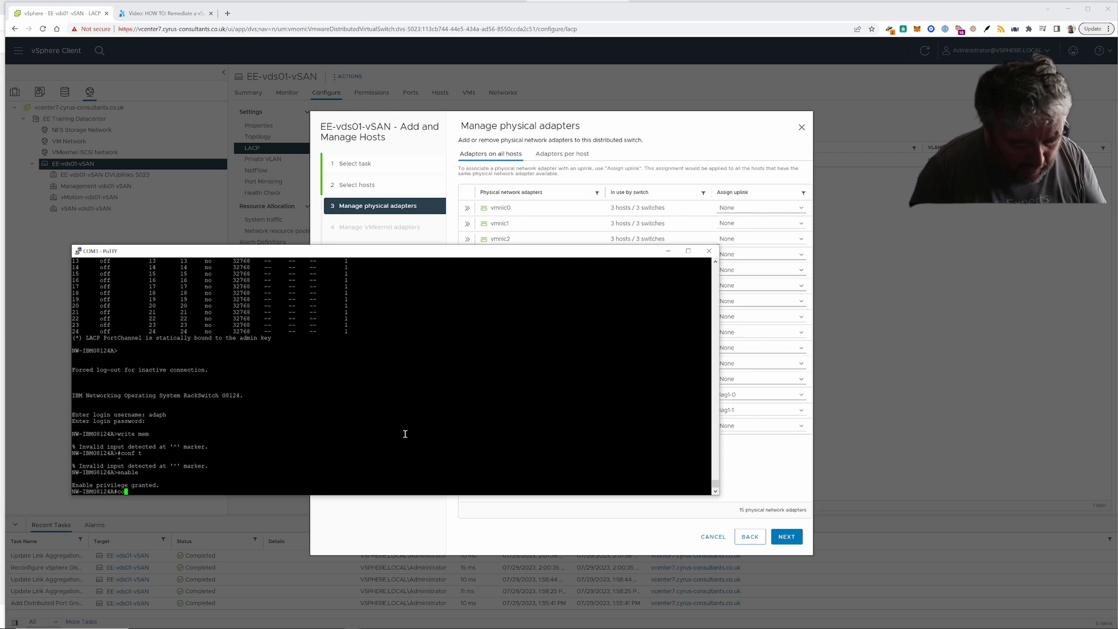
pyautogui.write('nf t')
pyautogui.press('Return')
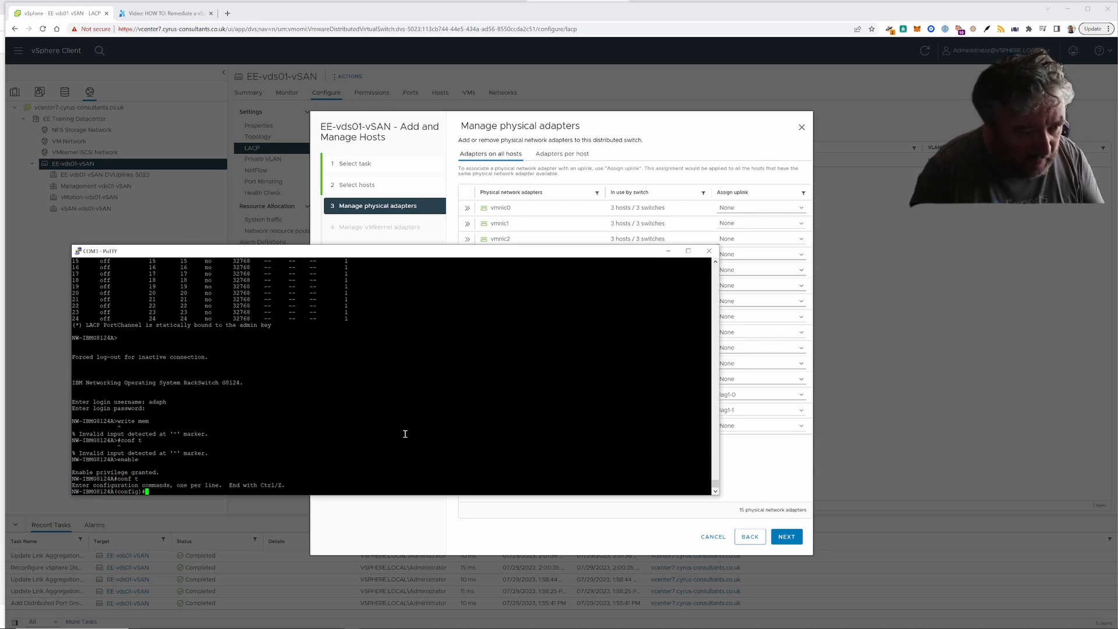
pyautogui.write('write mem')
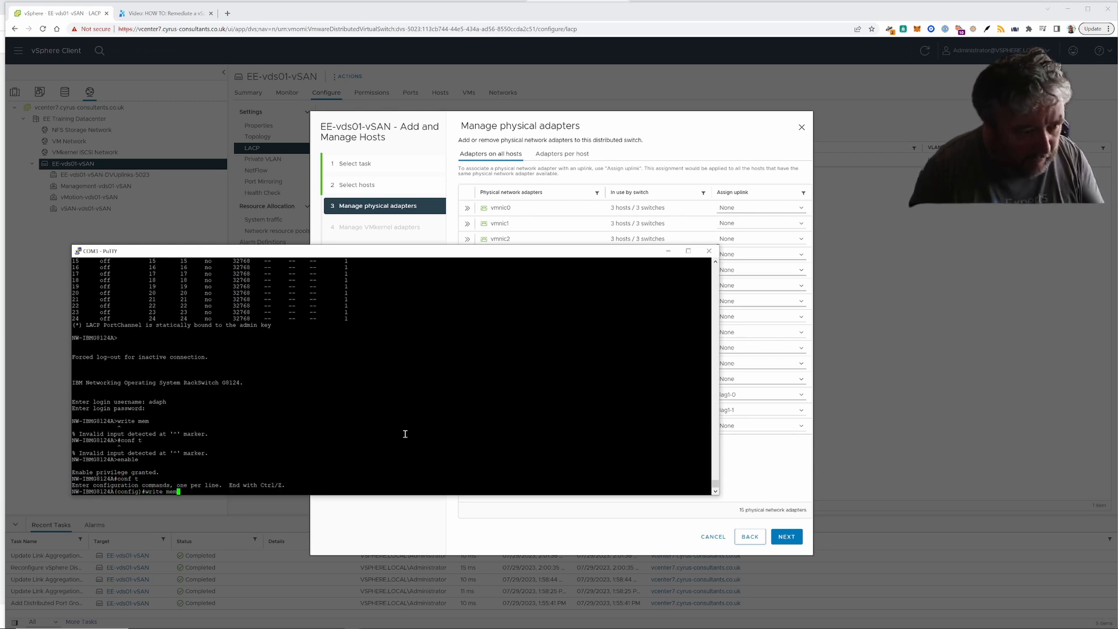
pyautogui.press('Return')
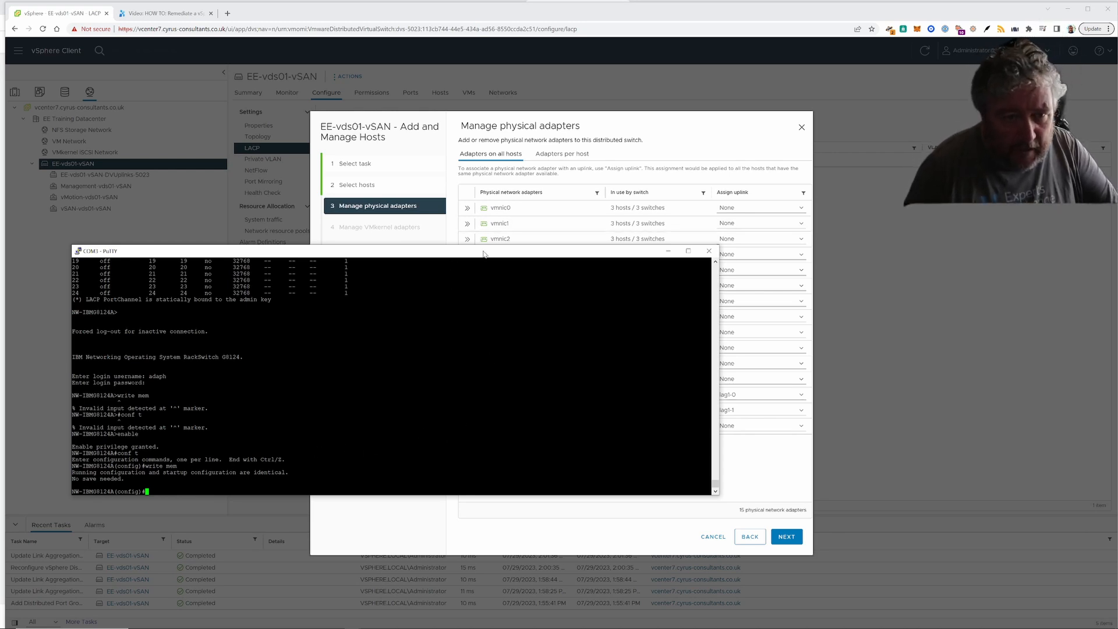
pyautogui.moveTo(485, 251); pyautogui.dragTo(451, 114)
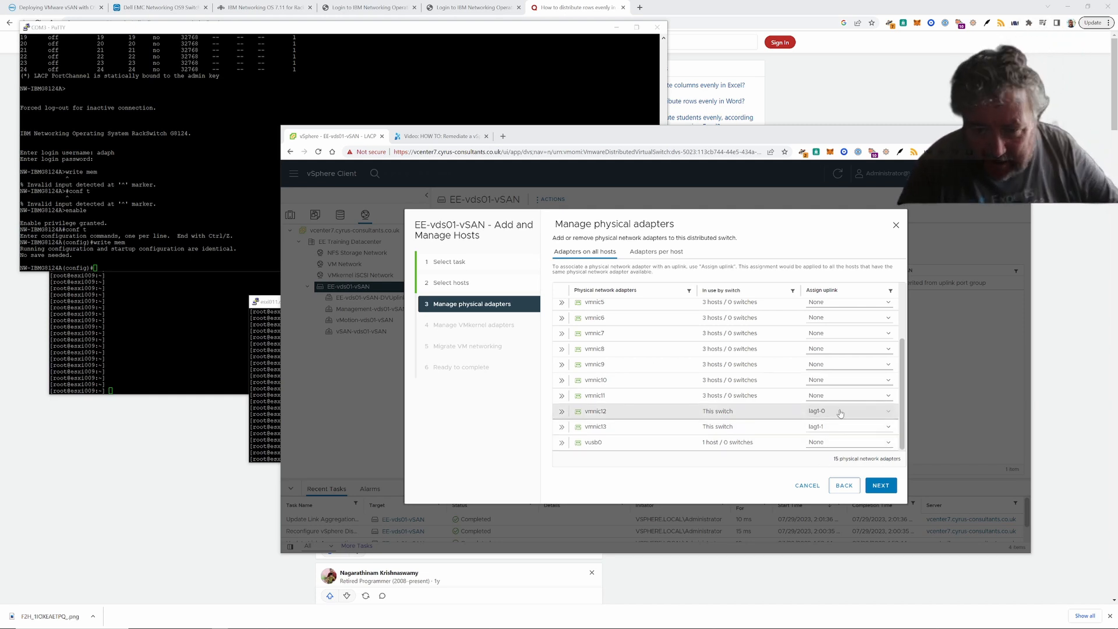
# - Advance the wizard from physical adapters to the Manage VMkernel adapters step
pyautogui.click(881, 485)
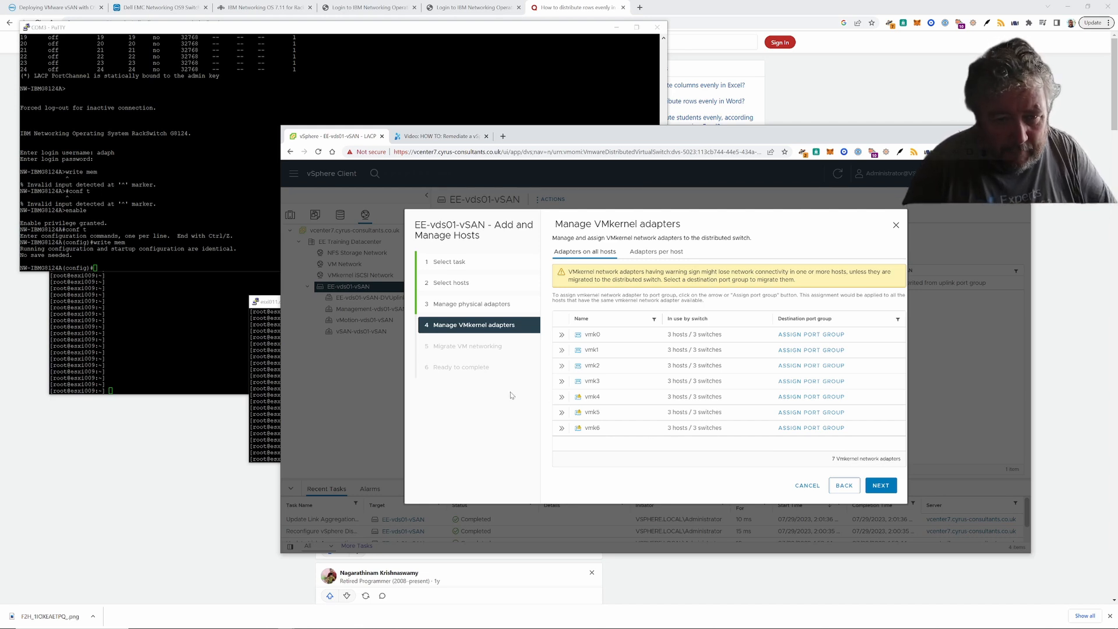
# - Assign vmk4 to the Management-vds01-vSAN port group
pyautogui.click(561, 396)
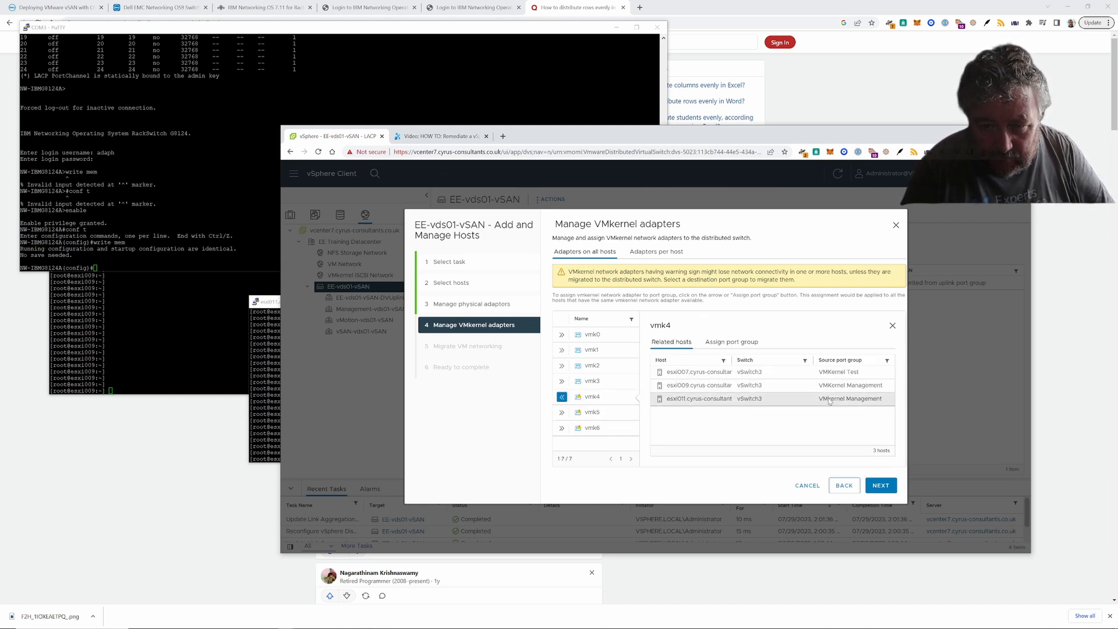
pyautogui.click(561, 398)
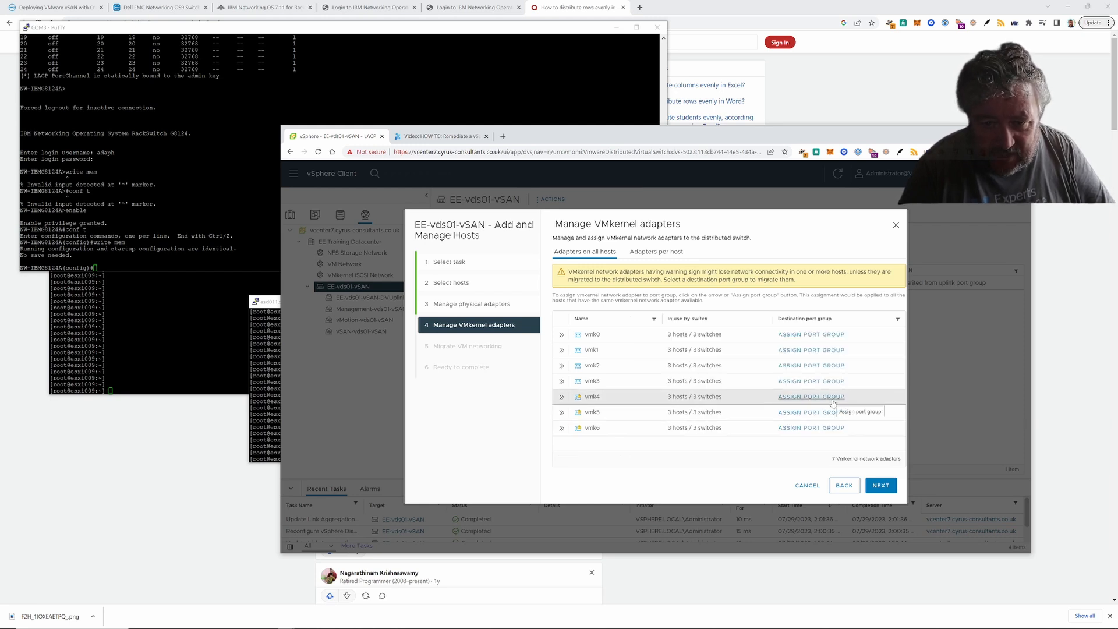
pyautogui.click(562, 399)
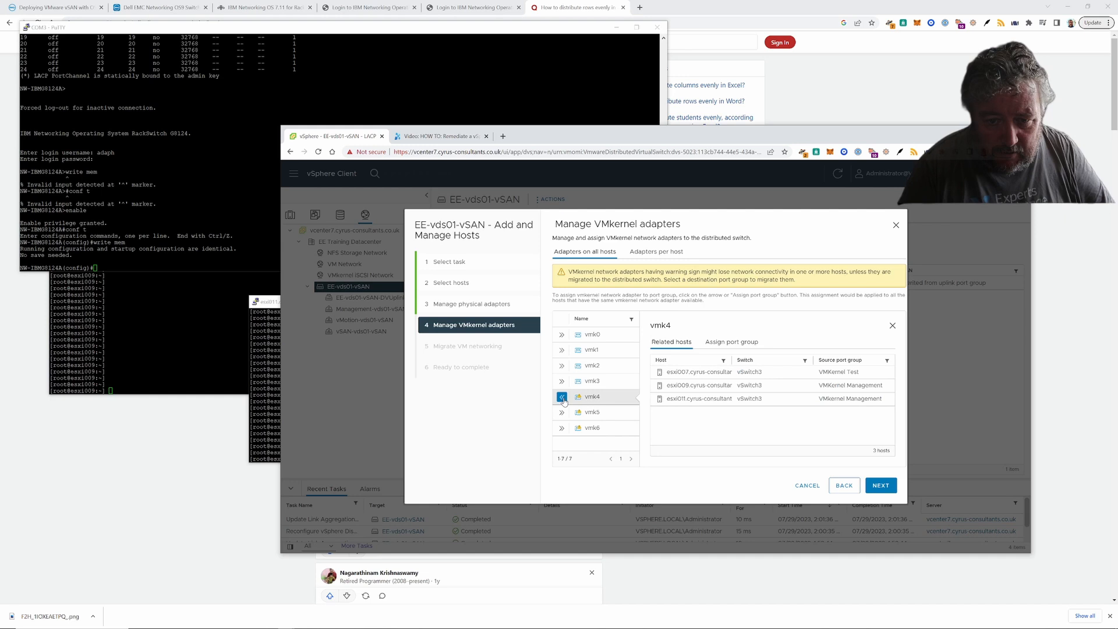
pyautogui.click(563, 398)
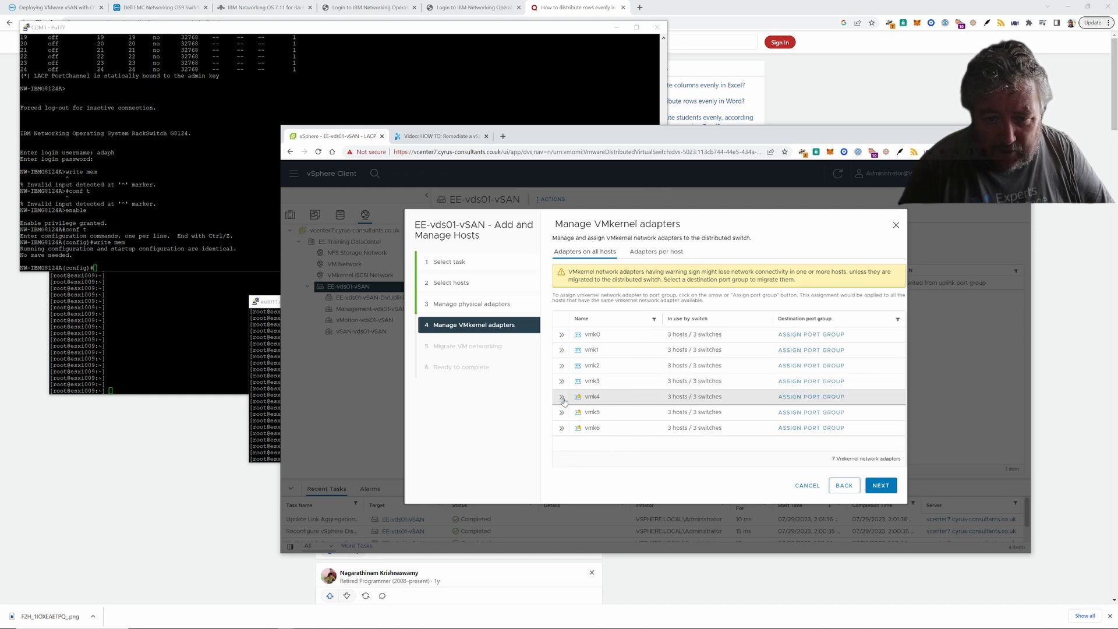
pyautogui.click(818, 398)
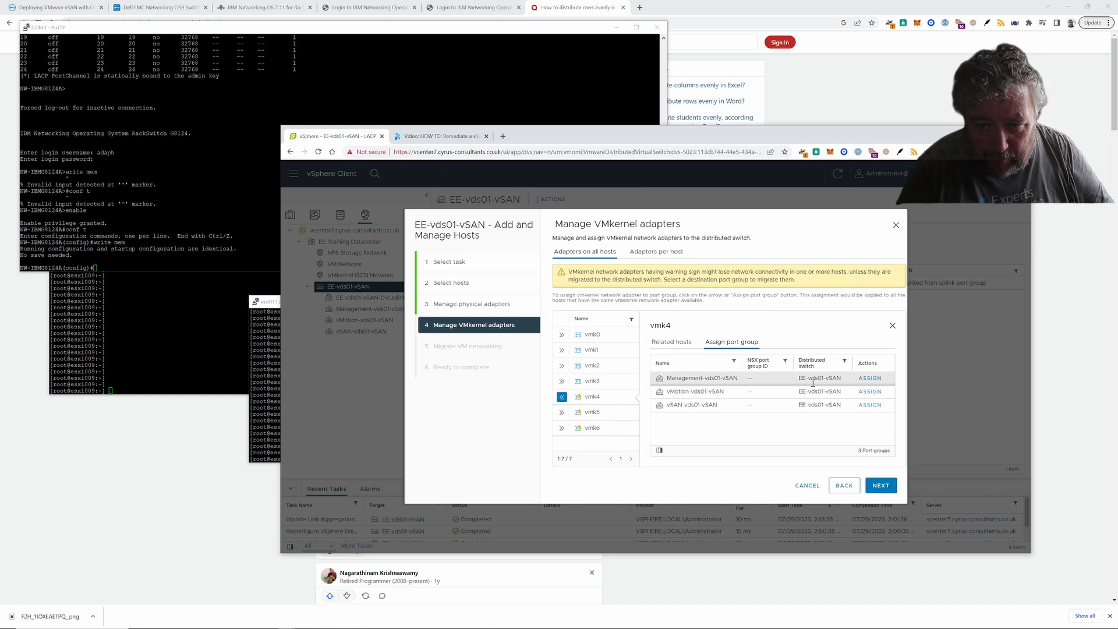
pyautogui.click(869, 378)
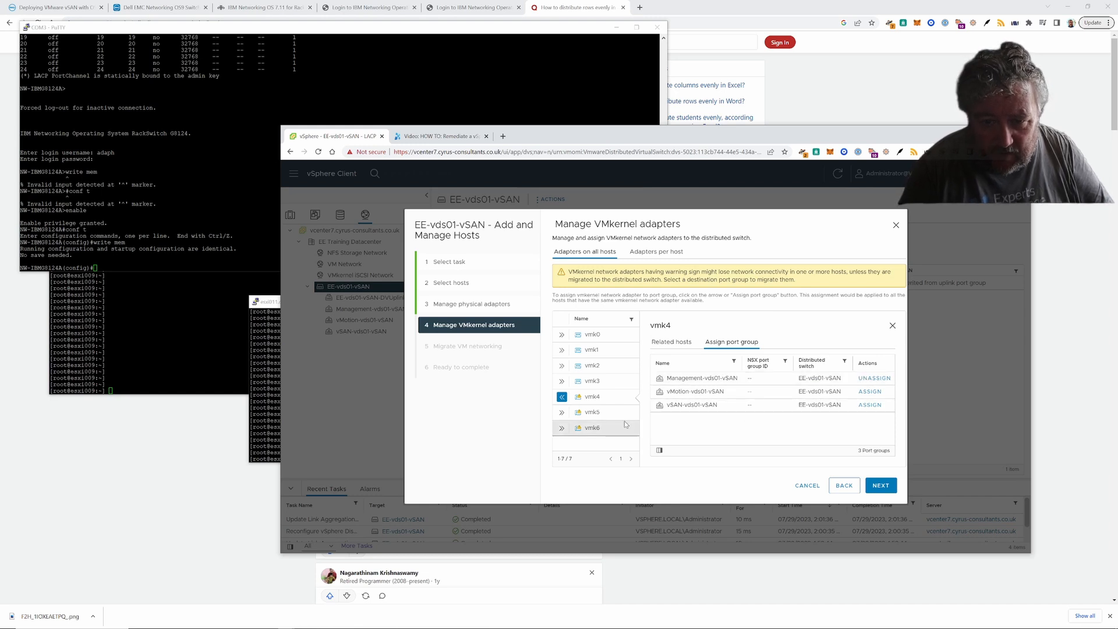
# - Assign vmk5 to vMotion-vds01-vSAN and vmk6 to vSAN-vds01-vSAN, then continue
pyautogui.click(562, 414)
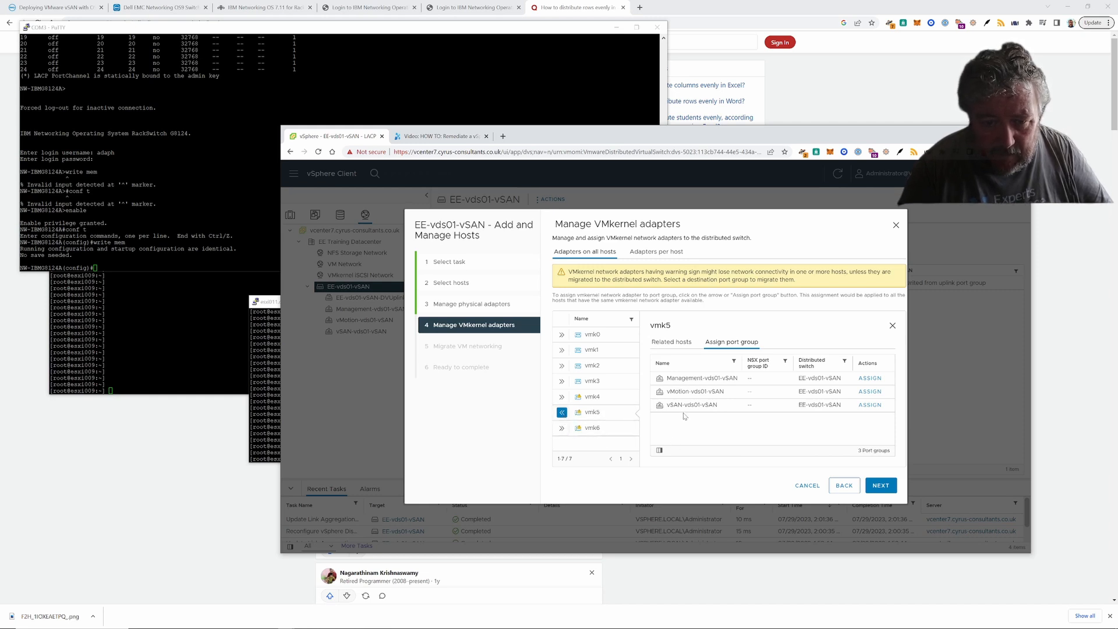
pyautogui.click(871, 394)
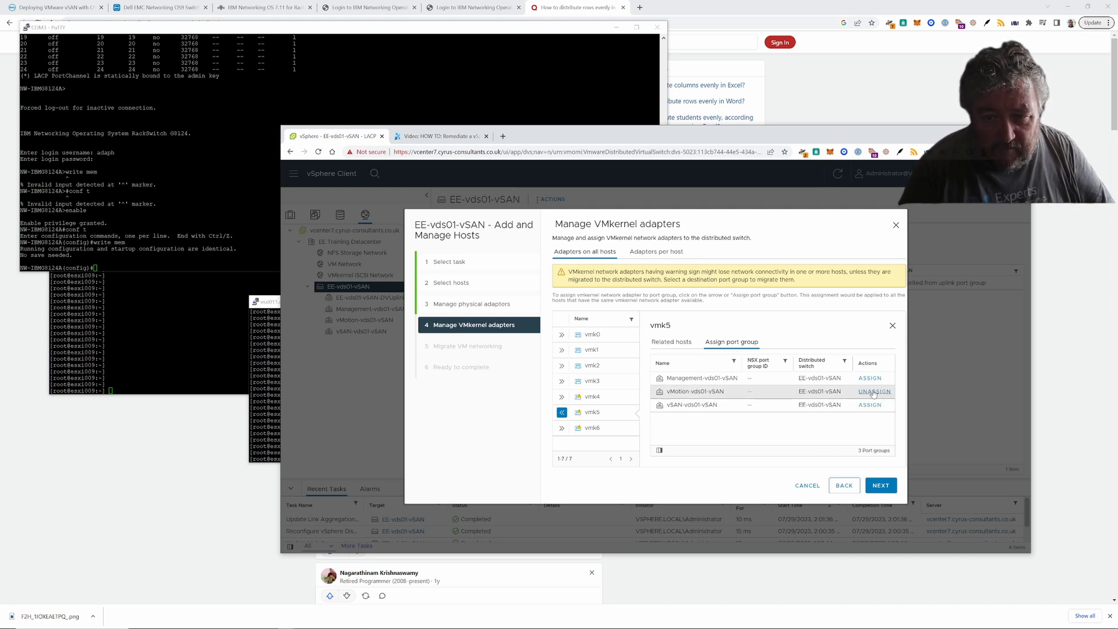
pyautogui.click(563, 429)
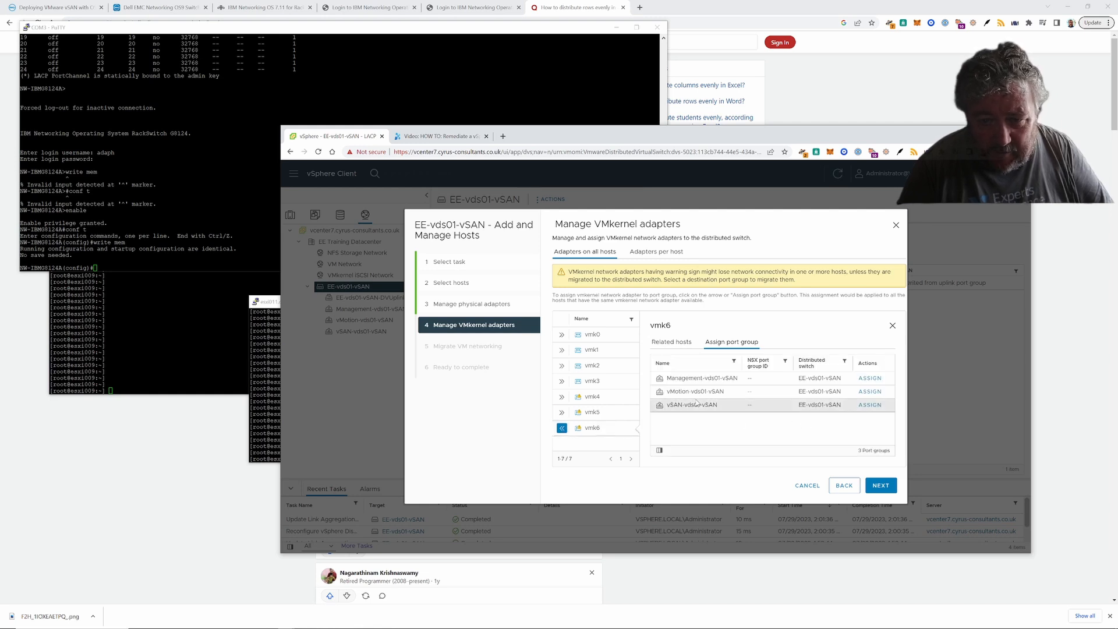
pyautogui.click(870, 406)
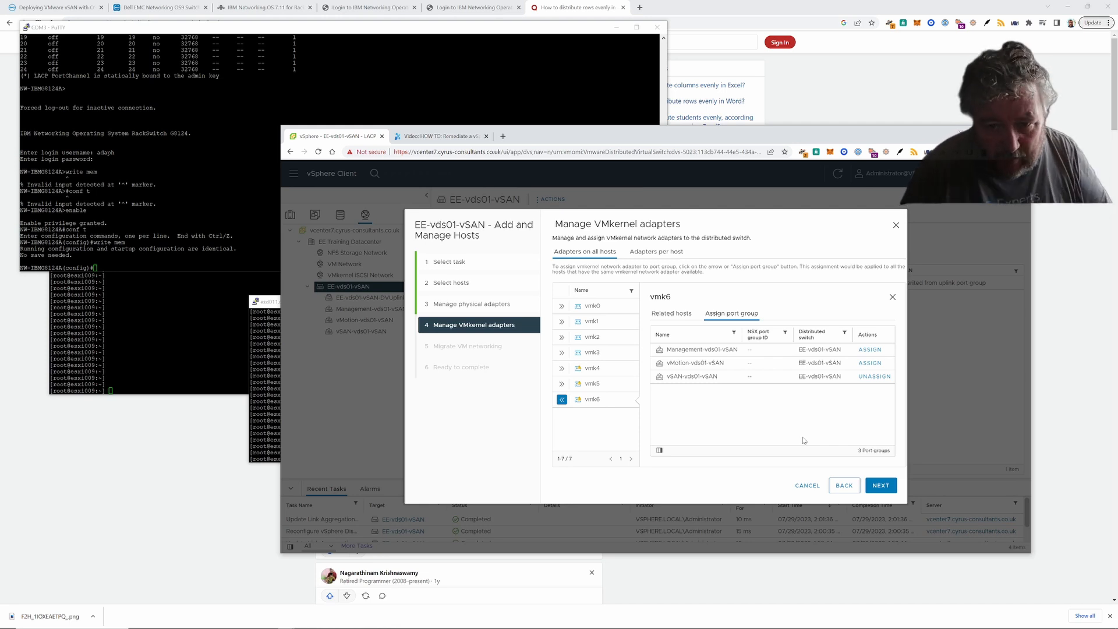
pyautogui.click(885, 488)
# - Finish the Add and Manage Hosts wizard to apply the VMkernel adapter migrations, then bring up the switch console
pyautogui.click(885, 488)
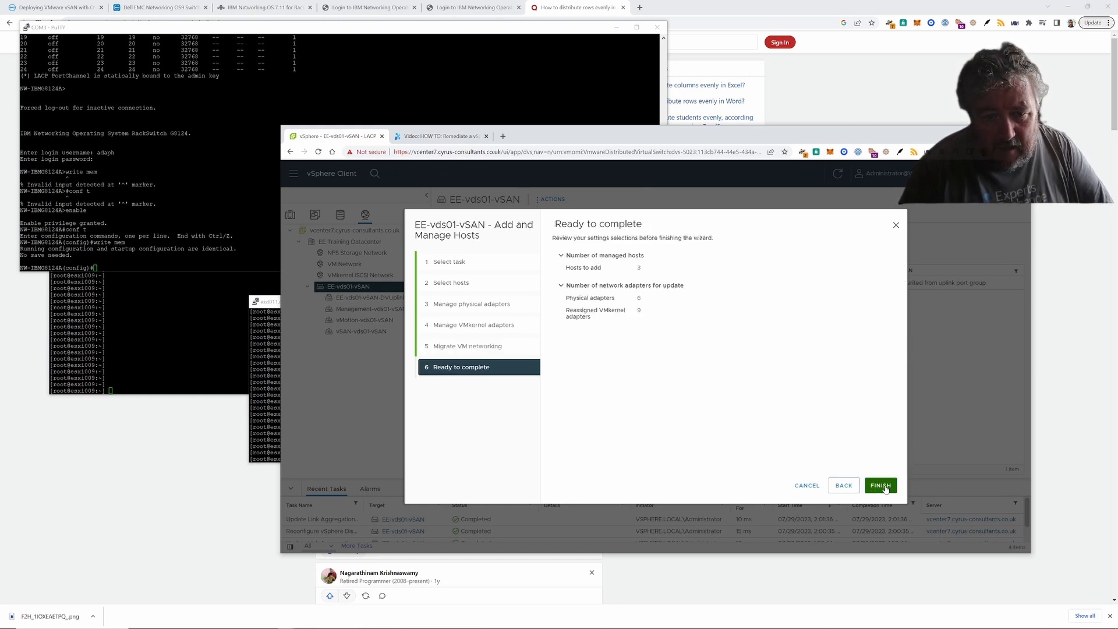
pyautogui.click(882, 486)
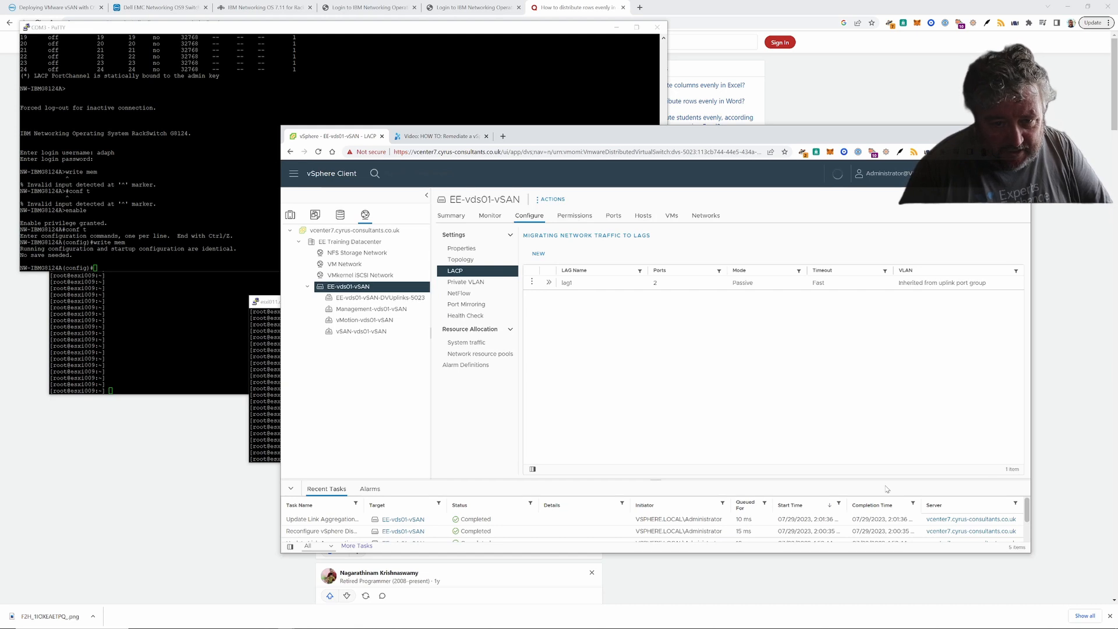
pyautogui.click(386, 34)
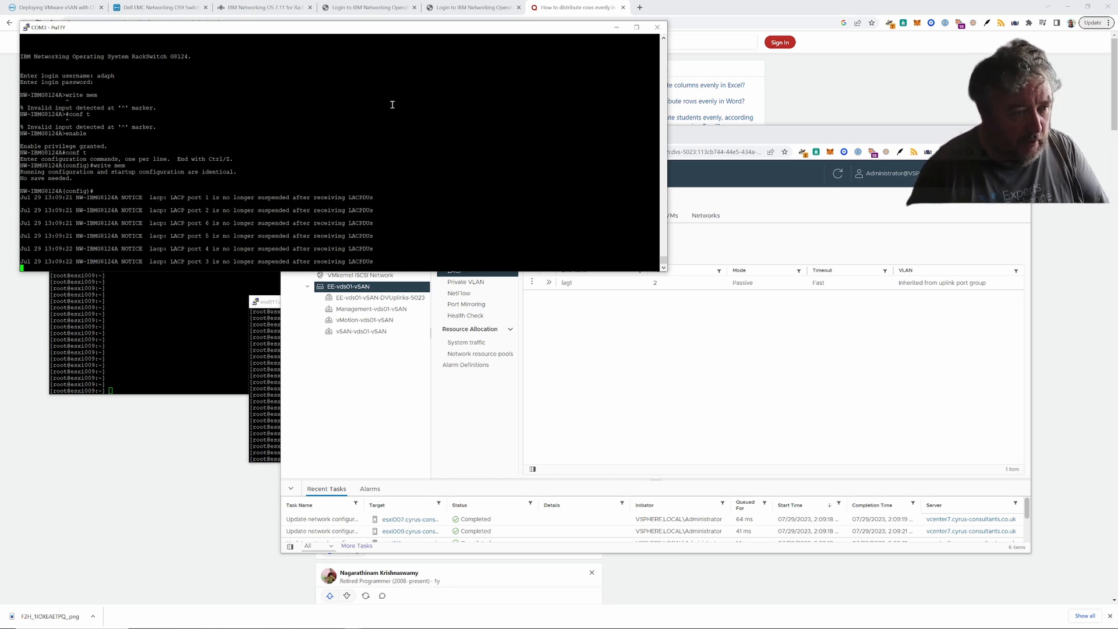
# - Run 'show lacp' and 'show lacp info' on the switch to list system and per-port LACP state
pyautogui.press('Return')
pyautogui.write('enable')
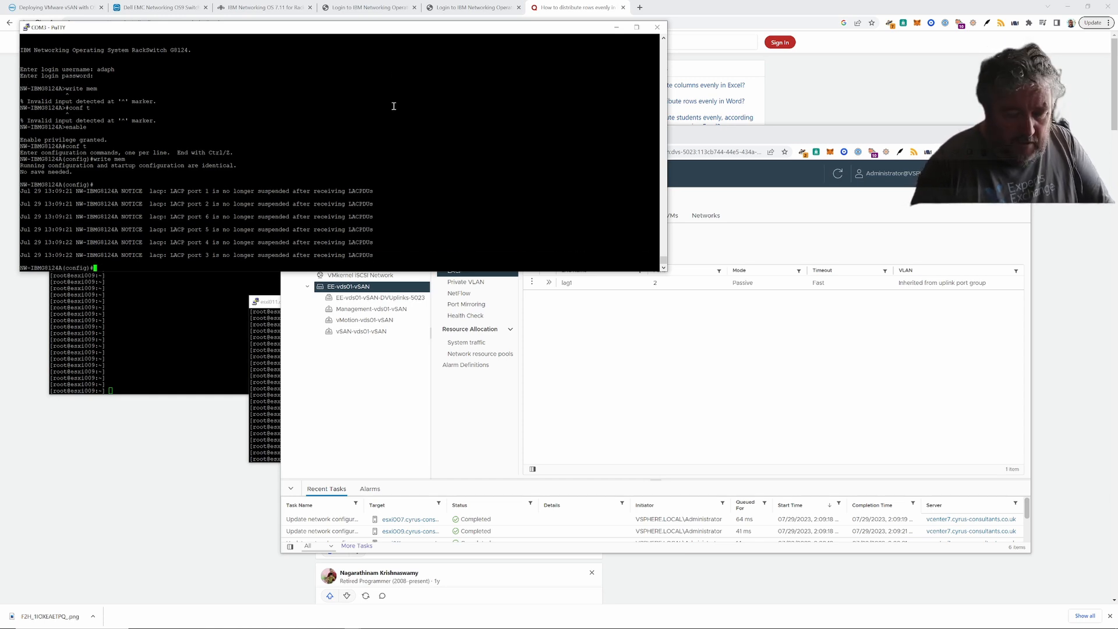
pyautogui.press('BackSpace')
pyautogui.press('BackSpace')
pyautogui.press('BackSpace')
pyautogui.press('BackSpace')
pyautogui.press('BackSpace')
pyautogui.press('BackSpace')
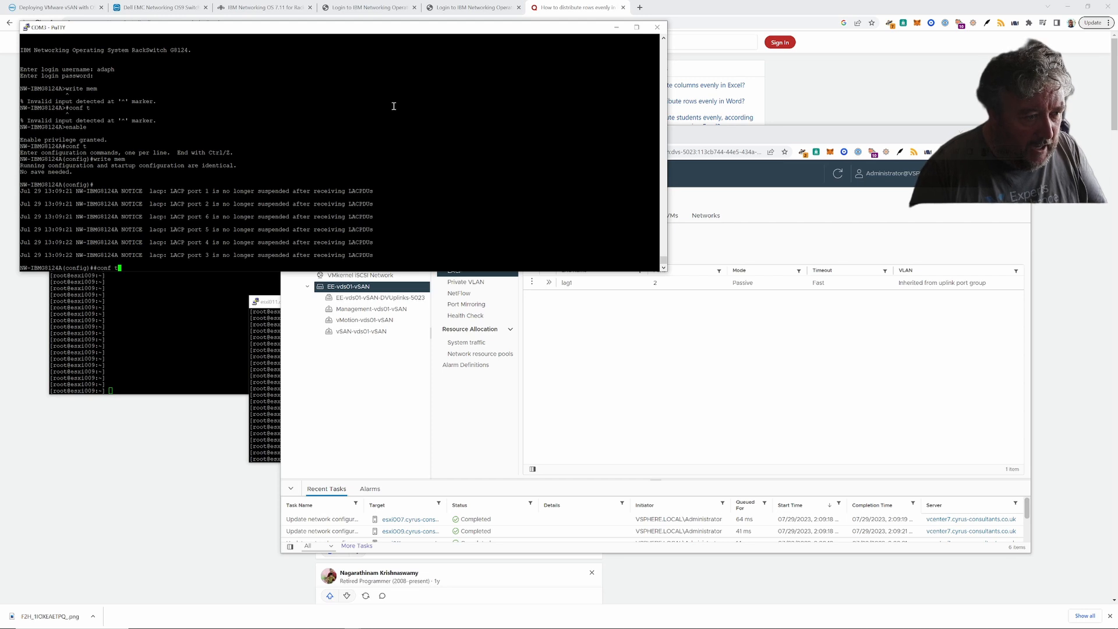
pyautogui.write('write me')
pyautogui.press('BackSpace')
pyautogui.press('BackSpace')
pyautogui.press('BackSpace')
pyautogui.press('BackSpace')
pyautogui.press('BackSpace')
pyautogui.press('BackSpace')
pyautogui.press('BackSpace')
pyautogui.press('BackSpace')
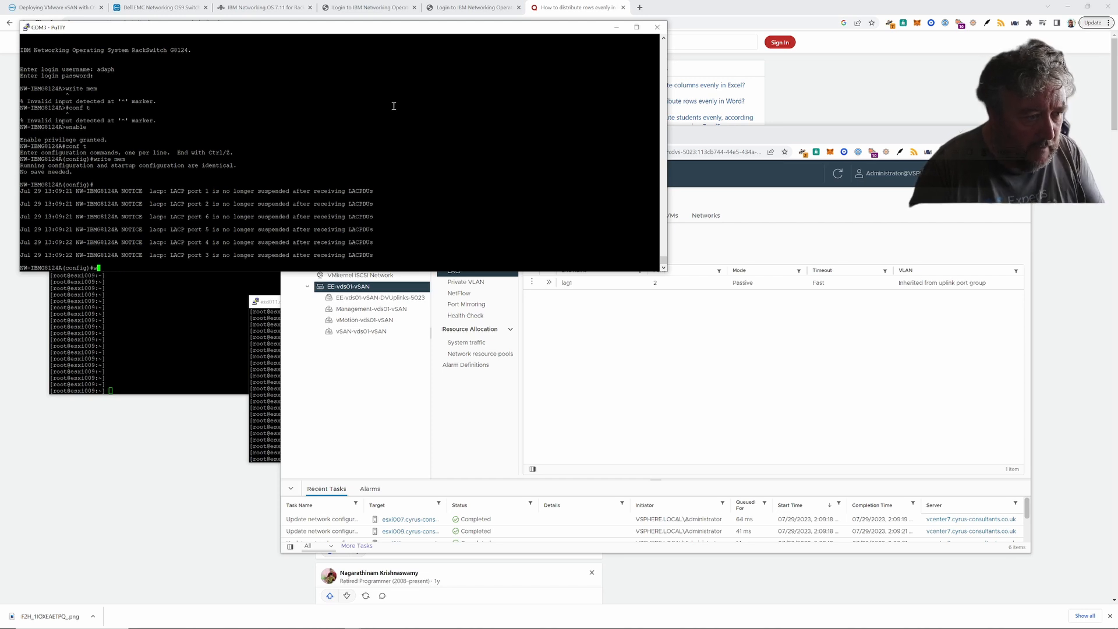
pyautogui.write('show lacp')
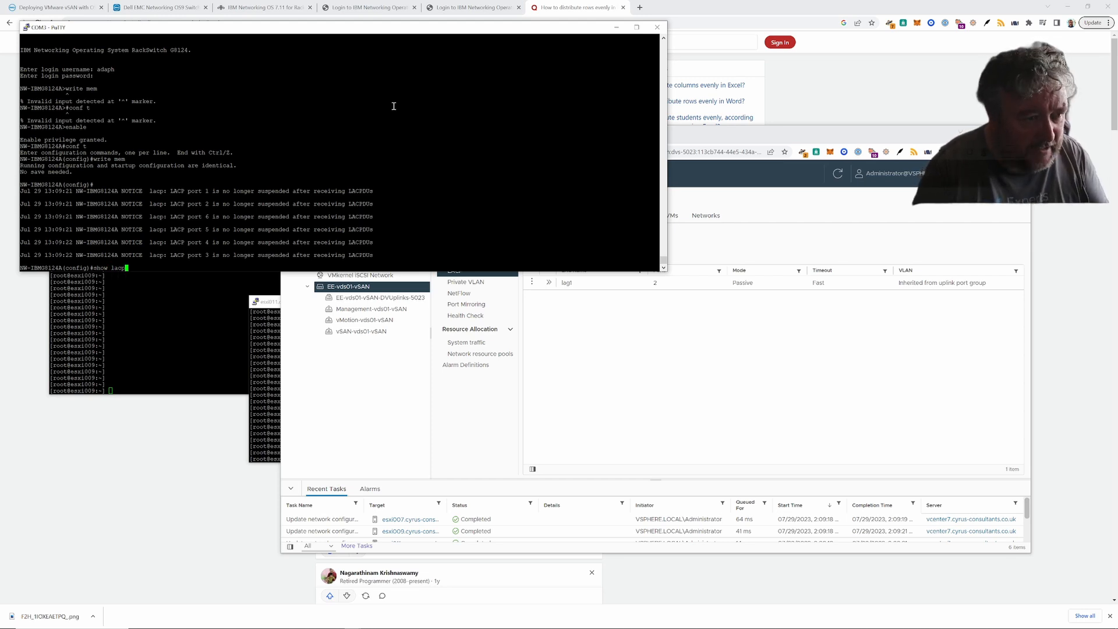
pyautogui.press('Return')
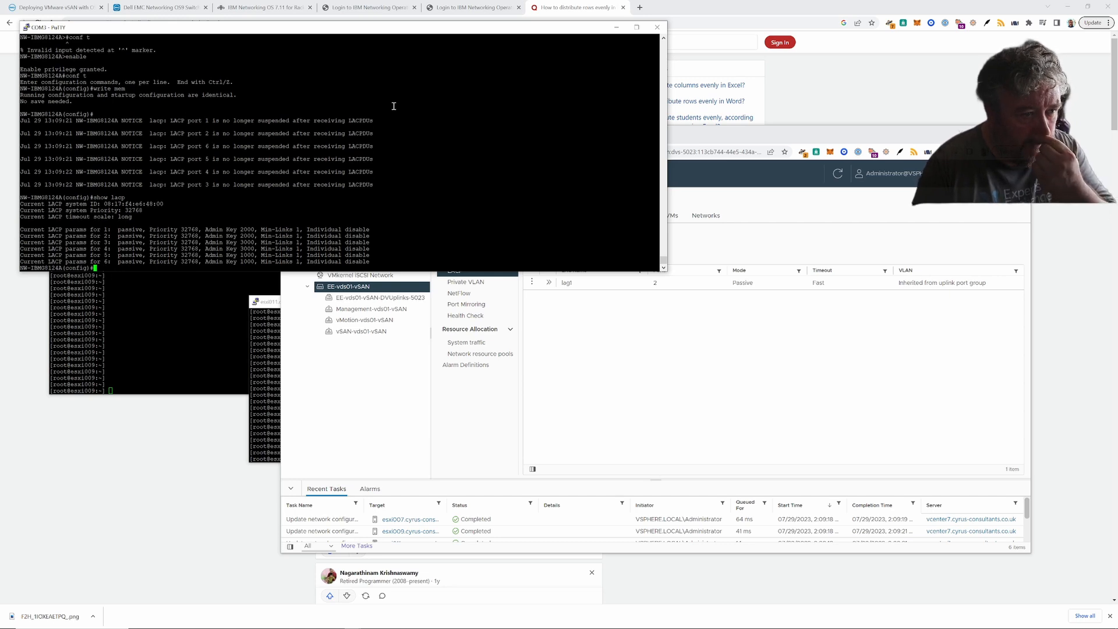
pyautogui.press('Up')
pyautogui.write('info')
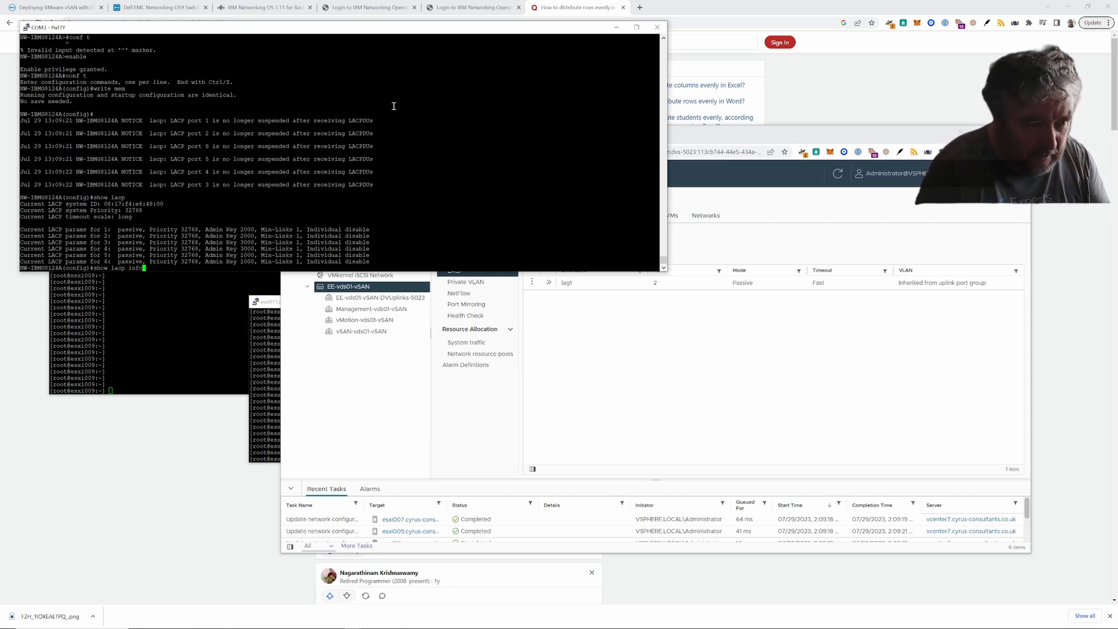
pyautogui.press('Return')
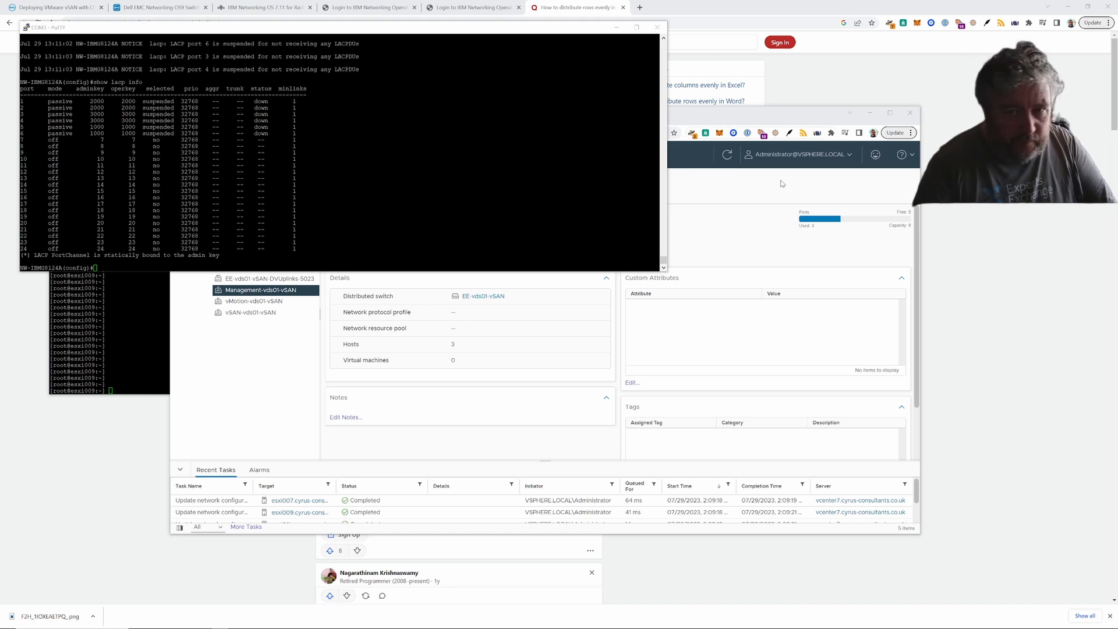
# - Open Edit Settings for Management-vds01-vSAN at its Teaming and failover page
pyautogui.click(821, 116)
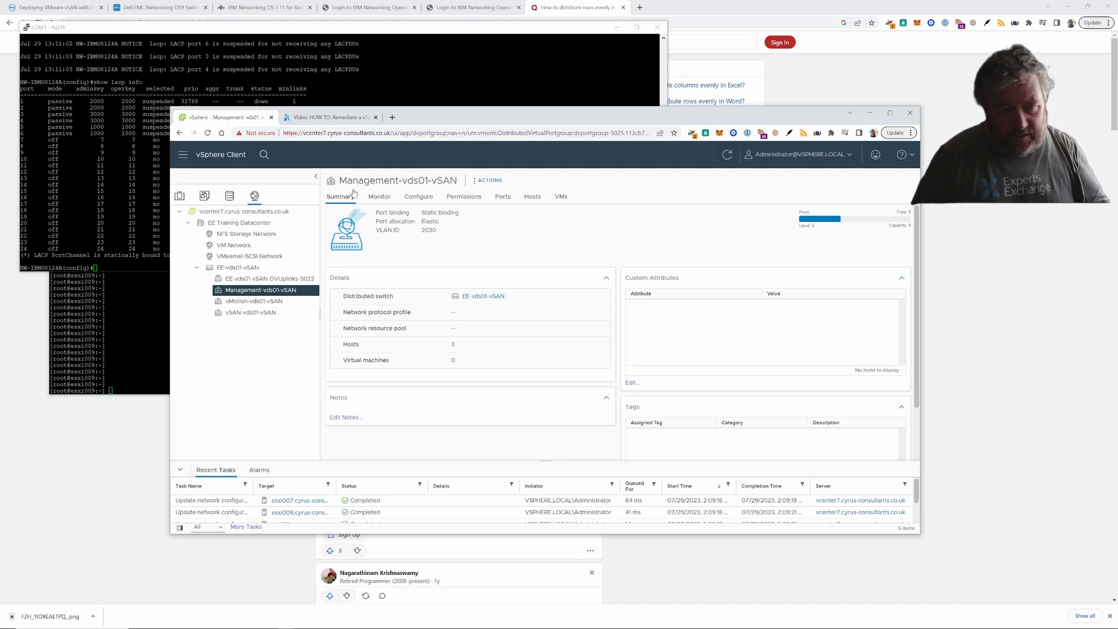
pyautogui.rightClick(298, 292)
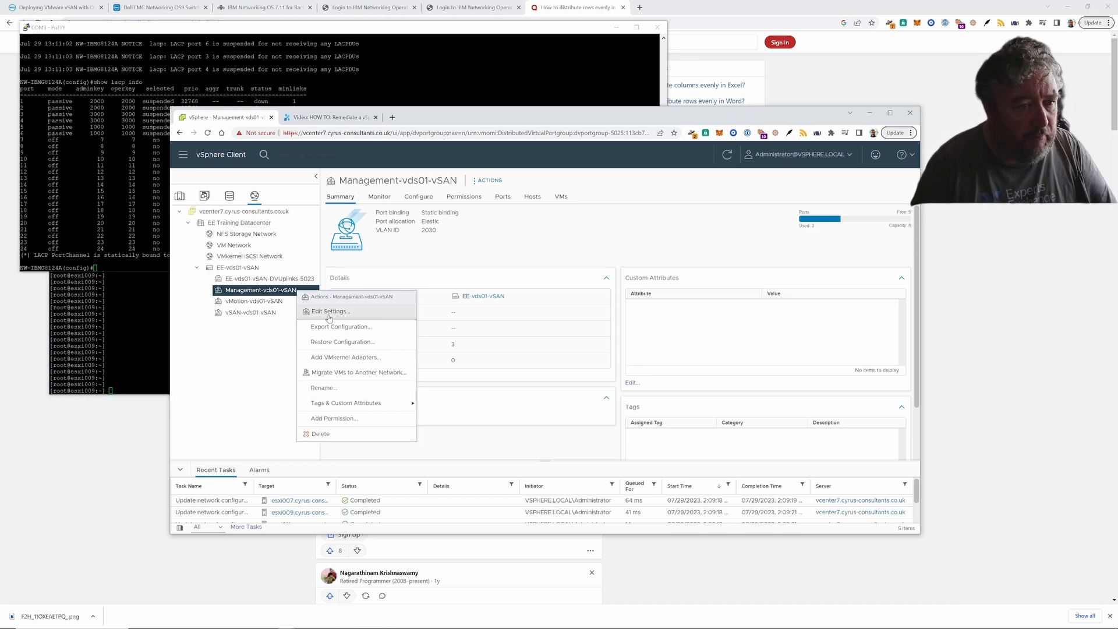
pyautogui.click(329, 314)
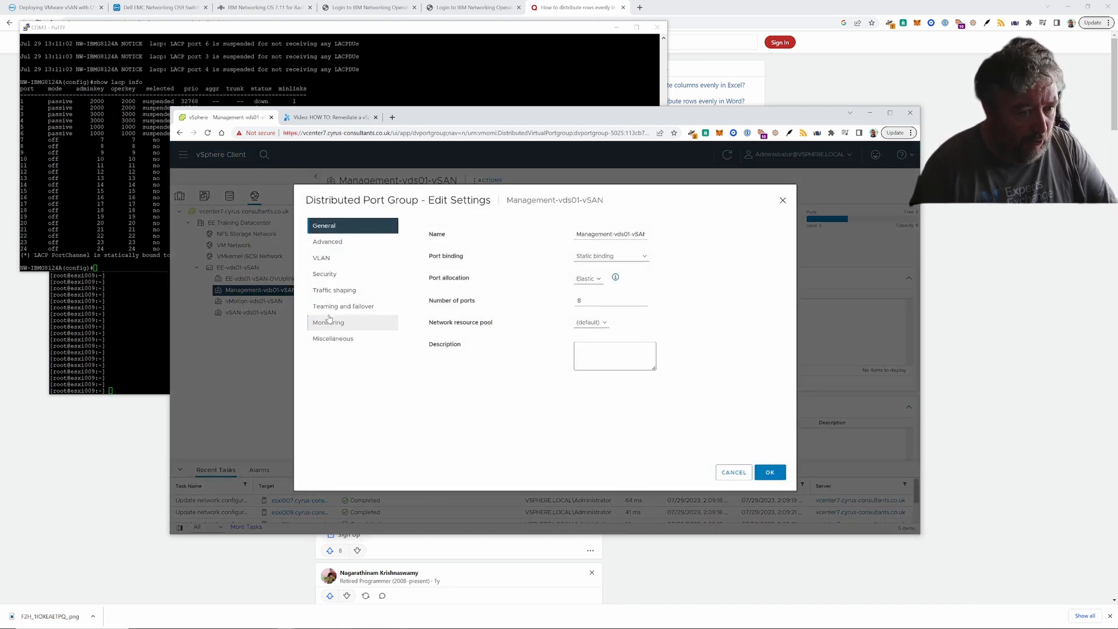
pyautogui.click(339, 249)
pyautogui.click(335, 259)
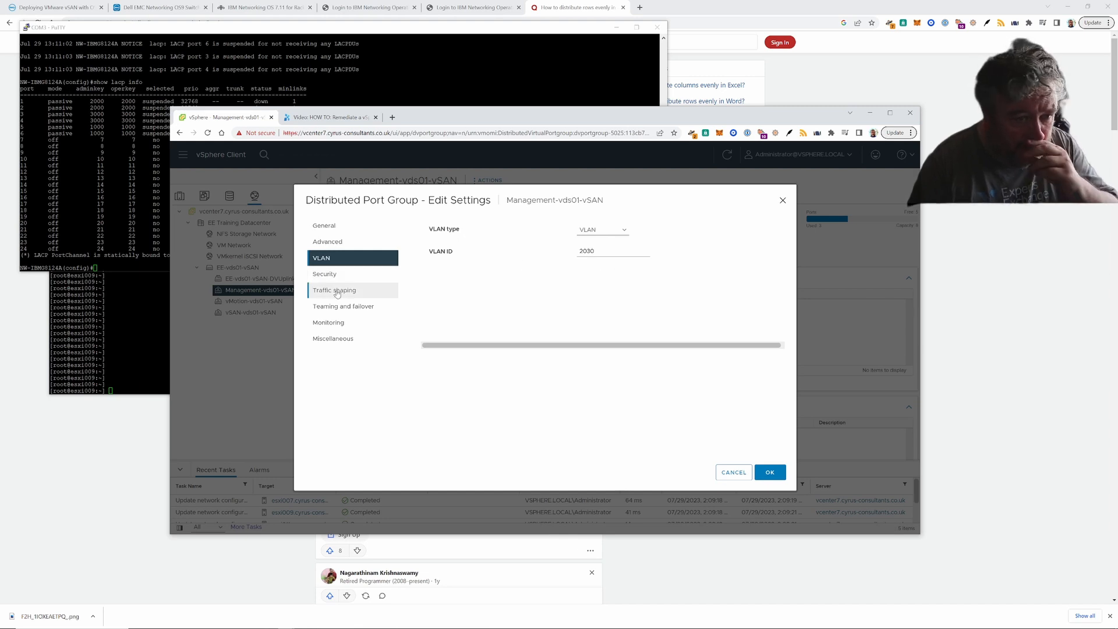
pyautogui.click(352, 308)
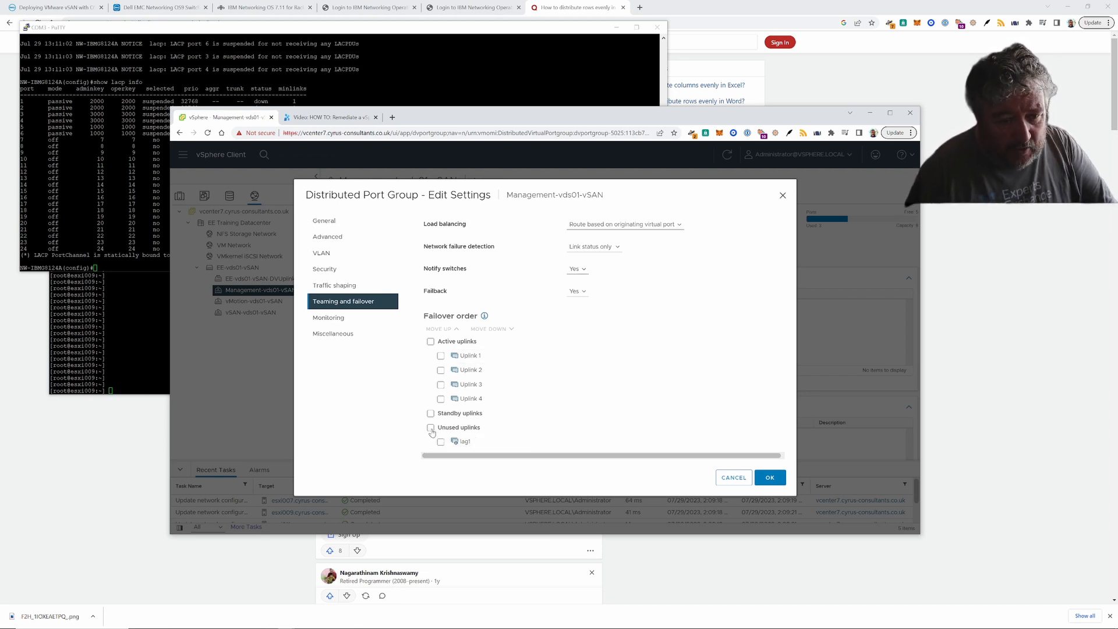
# - Move lag1 up to the top of the active uplinks
pyautogui.click(441, 441)
pyautogui.click(443, 329)
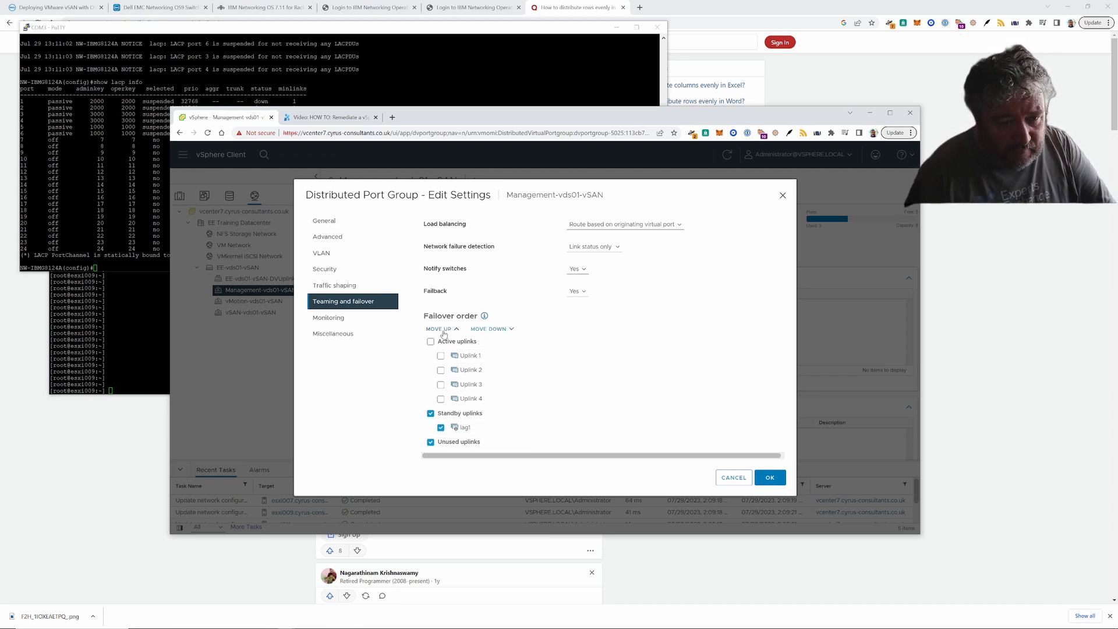
pyautogui.click(443, 330)
pyautogui.click(443, 329)
pyautogui.click(443, 329)
pyautogui.click(443, 330)
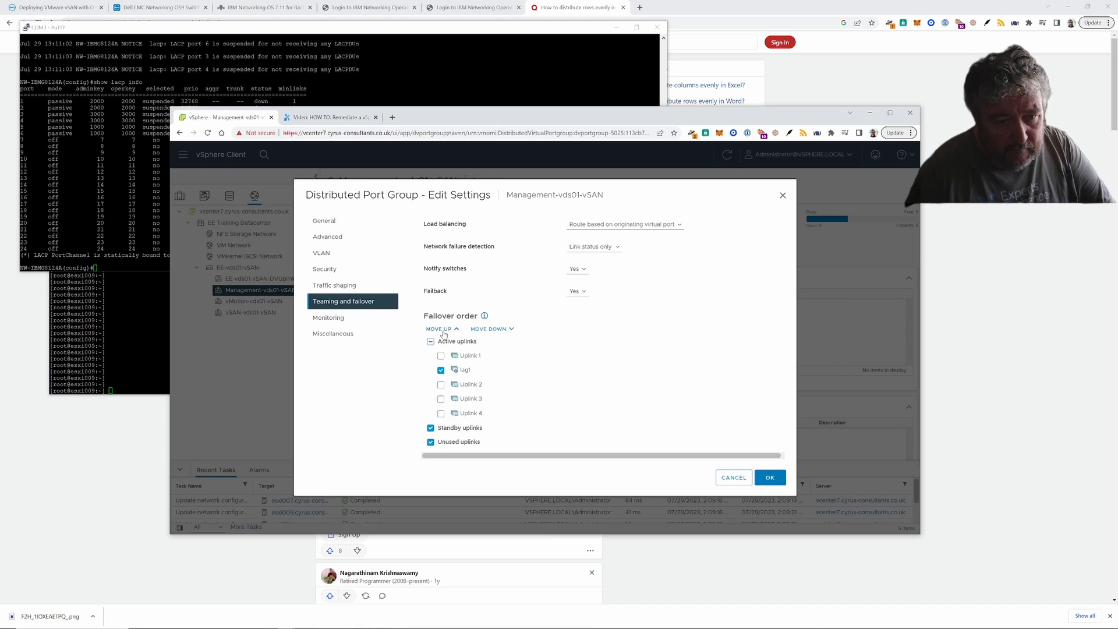
pyautogui.click(443, 329)
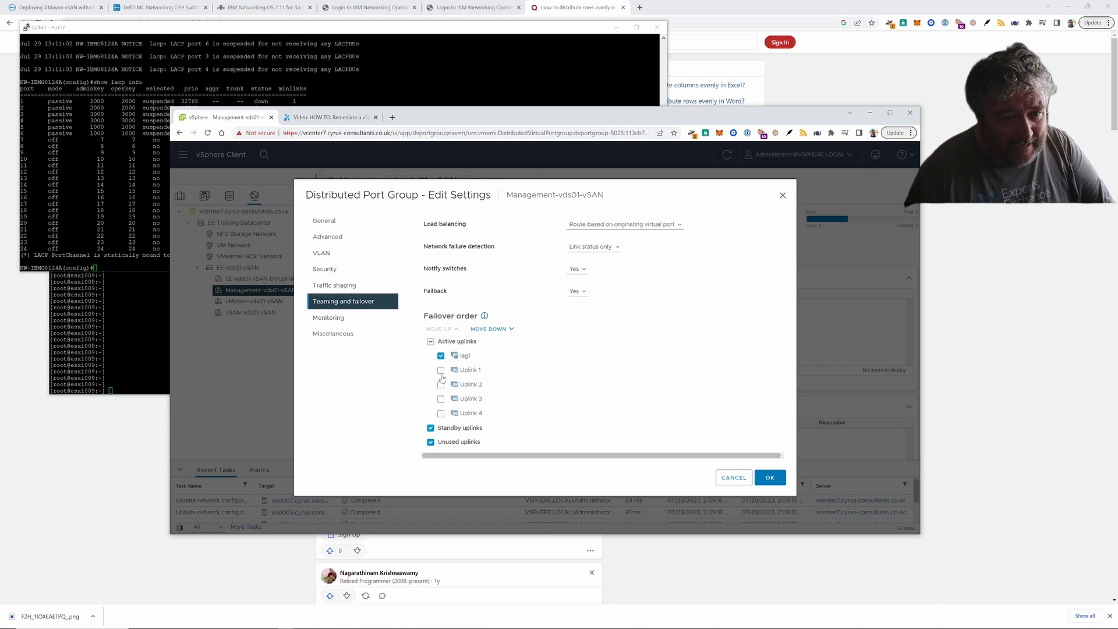
# - Move Uplink 4 down into the unused uplinks
pyautogui.click(441, 370)
pyautogui.click(433, 428)
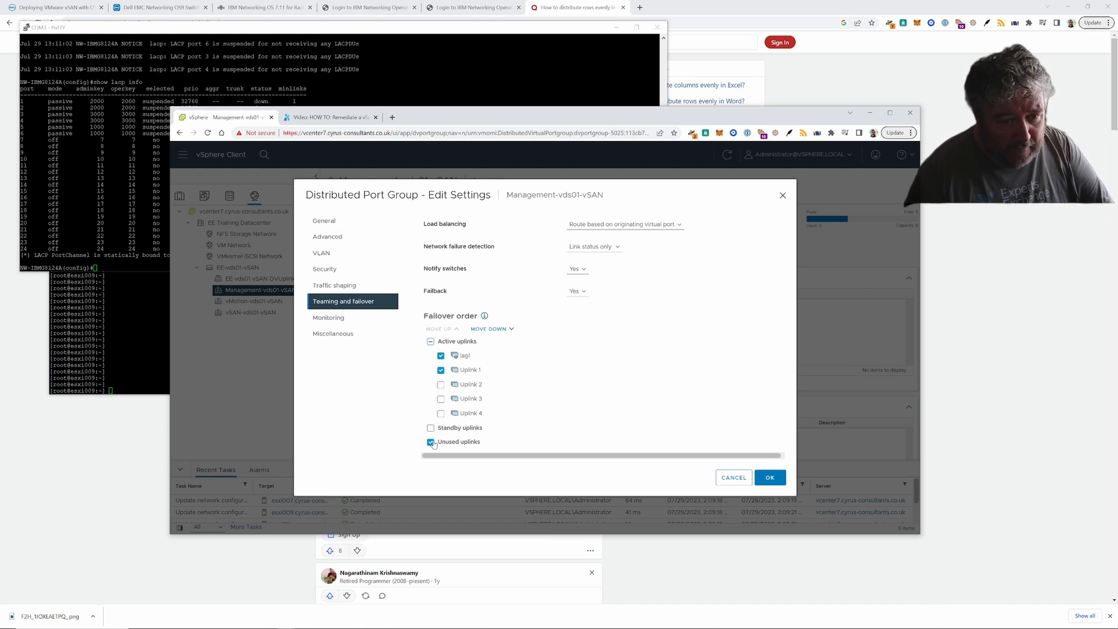
pyautogui.click(432, 442)
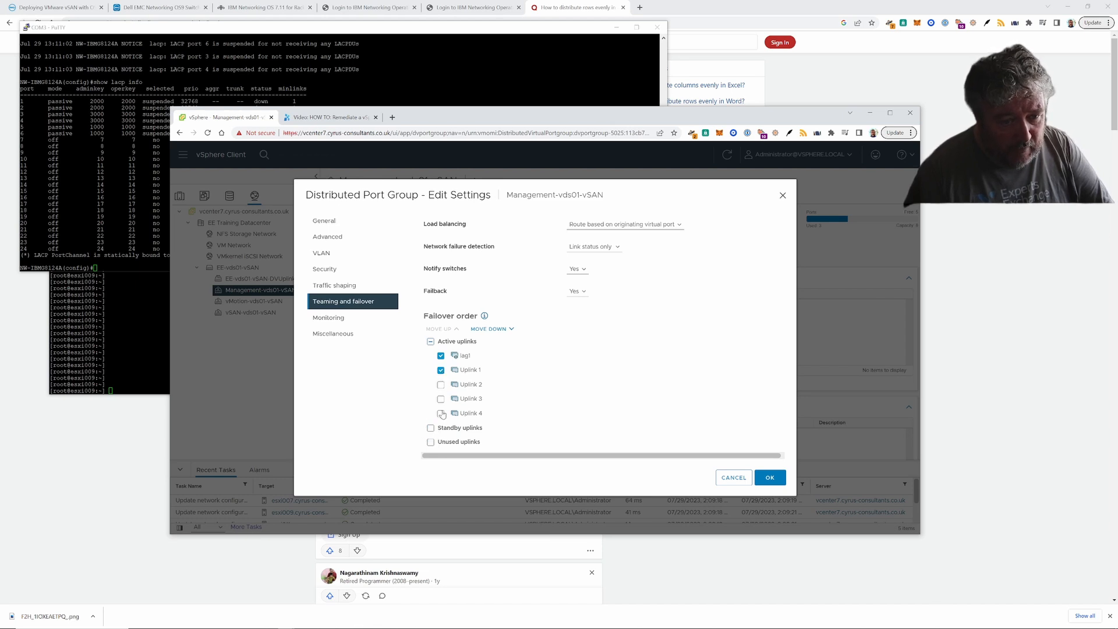
pyautogui.click(442, 370)
pyautogui.click(441, 356)
pyautogui.click(441, 370)
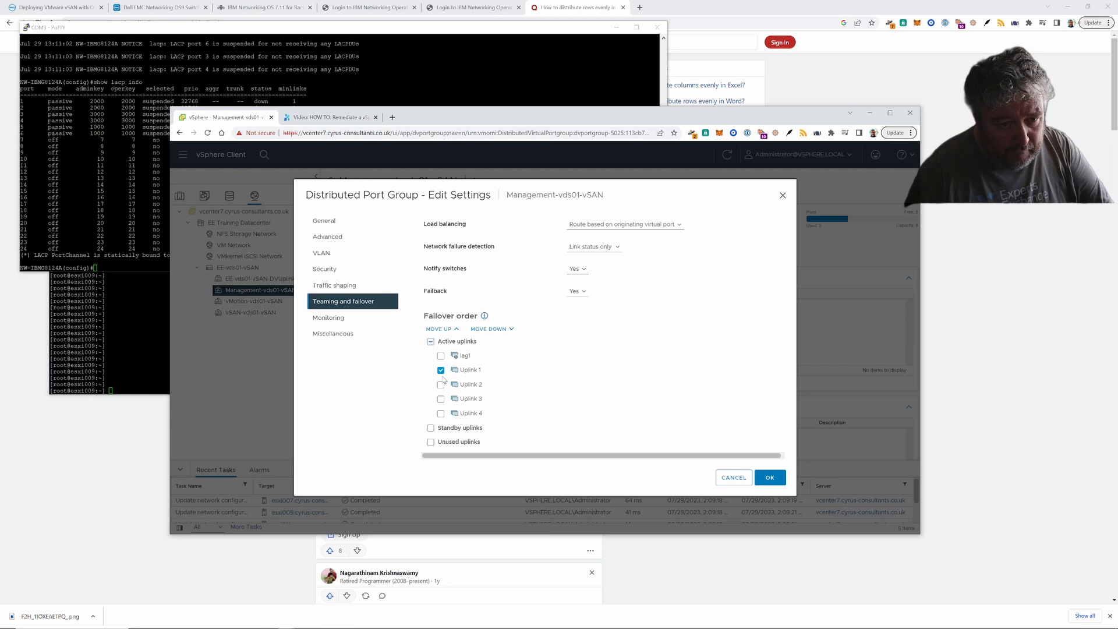
pyautogui.click(440, 413)
pyautogui.click(440, 371)
pyautogui.click(489, 329)
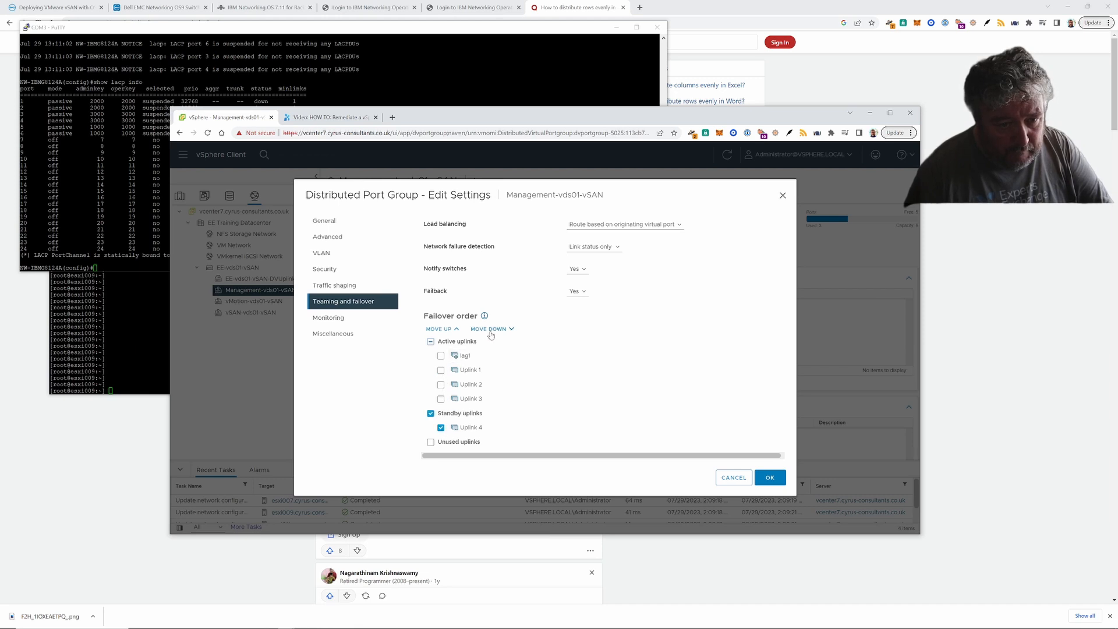
pyautogui.click(489, 329)
pyautogui.click(431, 413)
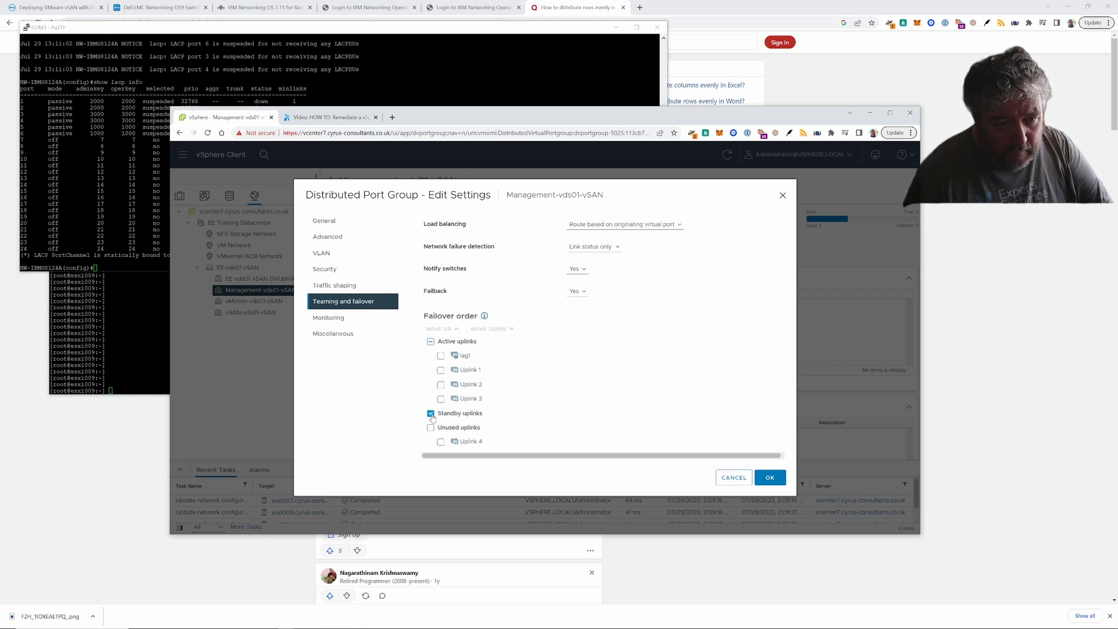
pyautogui.click(430, 413)
# - Move Uplinks 3 and 2 down into the unused uplinks
pyautogui.click(440, 399)
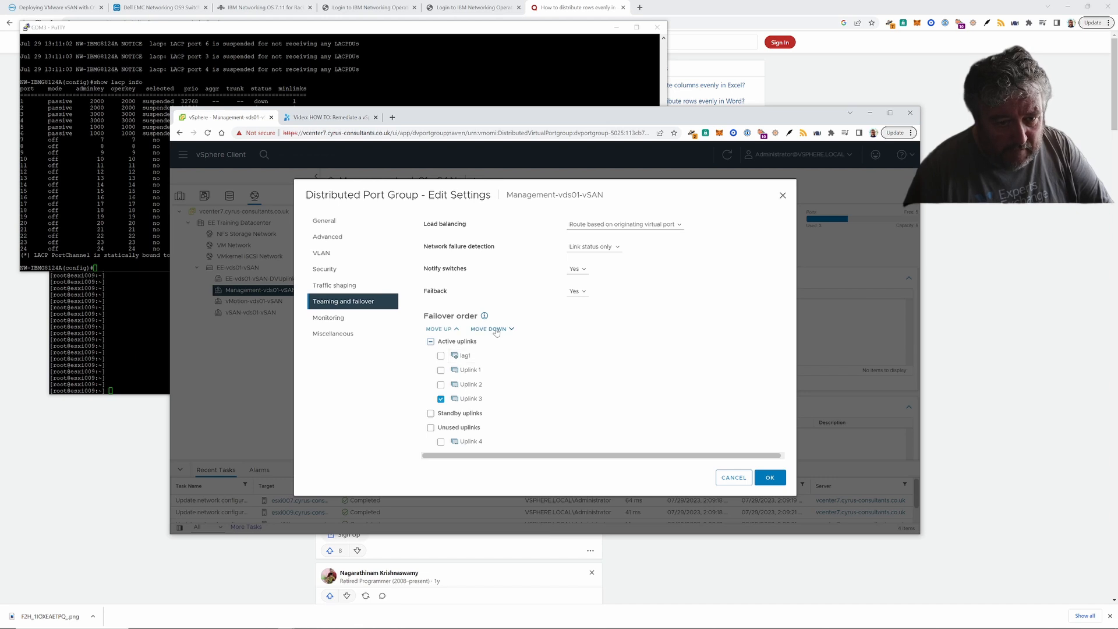
pyautogui.click(496, 329)
pyautogui.click(496, 330)
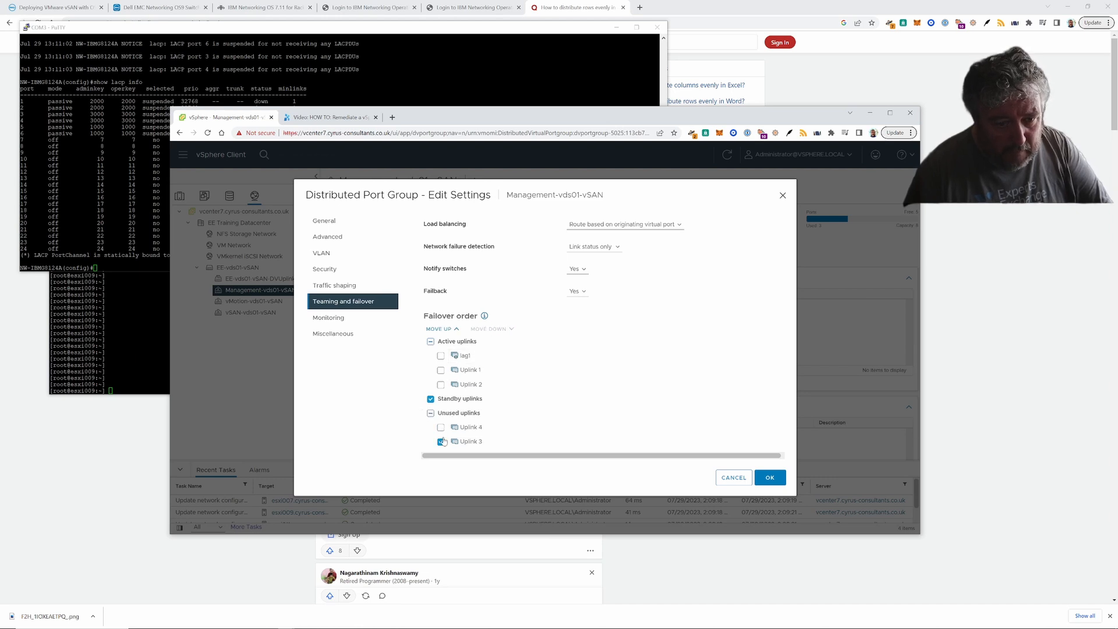
pyautogui.click(430, 399)
pyautogui.click(441, 385)
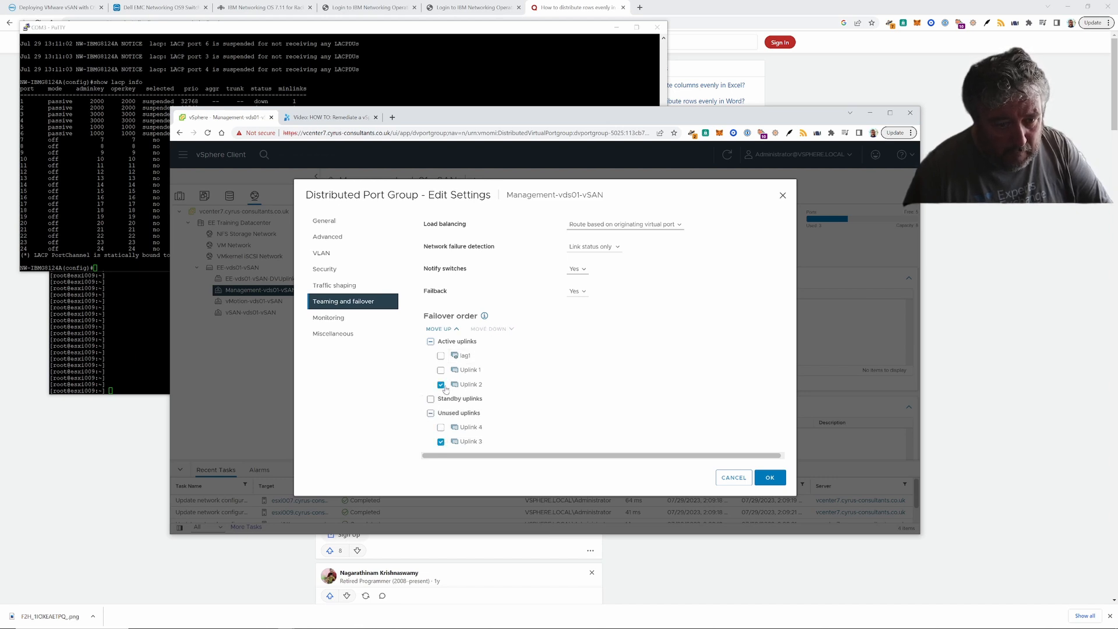
pyautogui.click(441, 442)
pyautogui.click(492, 329)
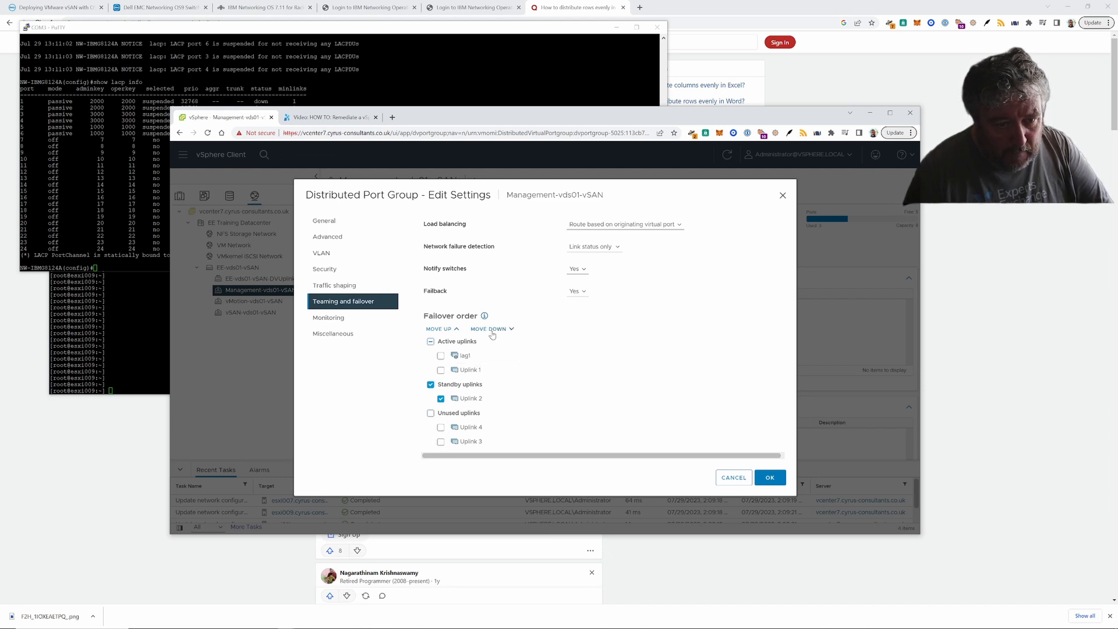
pyautogui.click(492, 330)
pyautogui.click(492, 330)
pyautogui.click(491, 329)
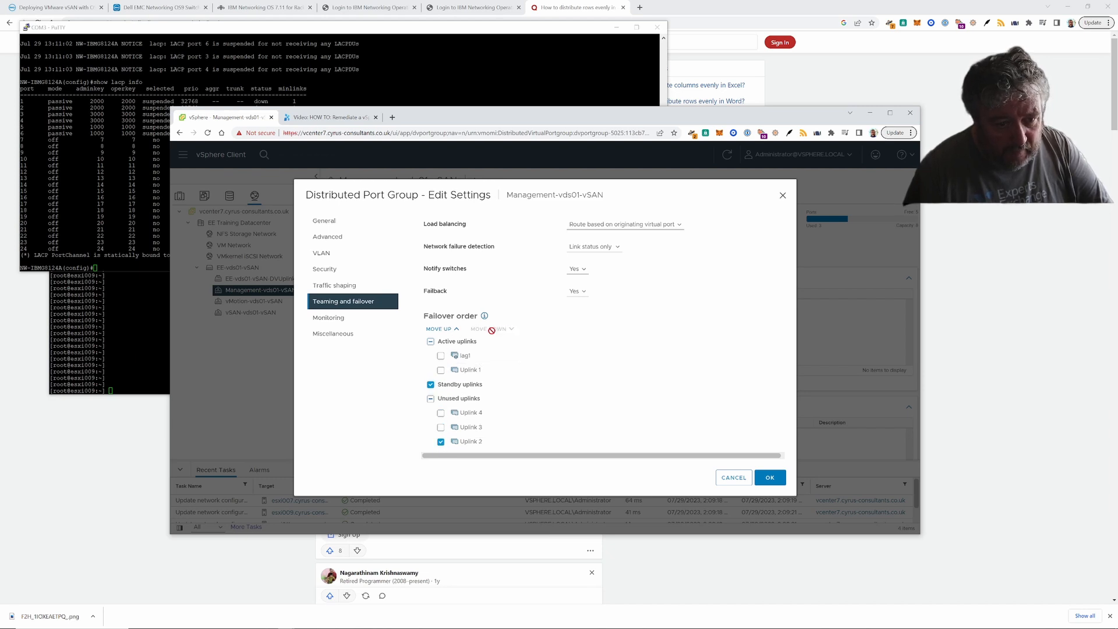
pyautogui.click(453, 329)
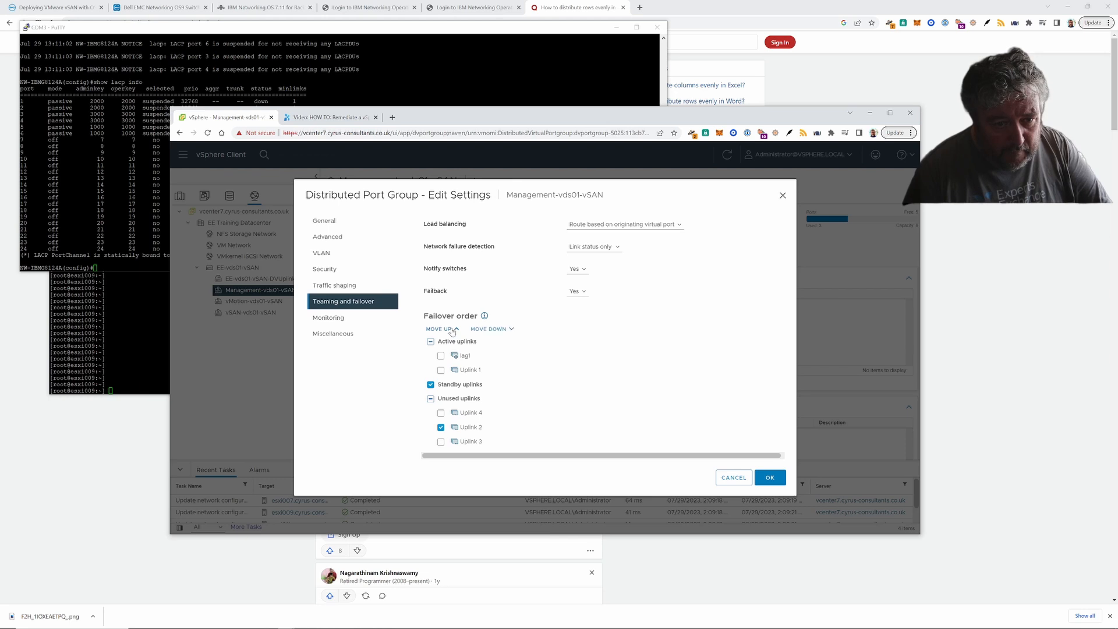
pyautogui.click(431, 385)
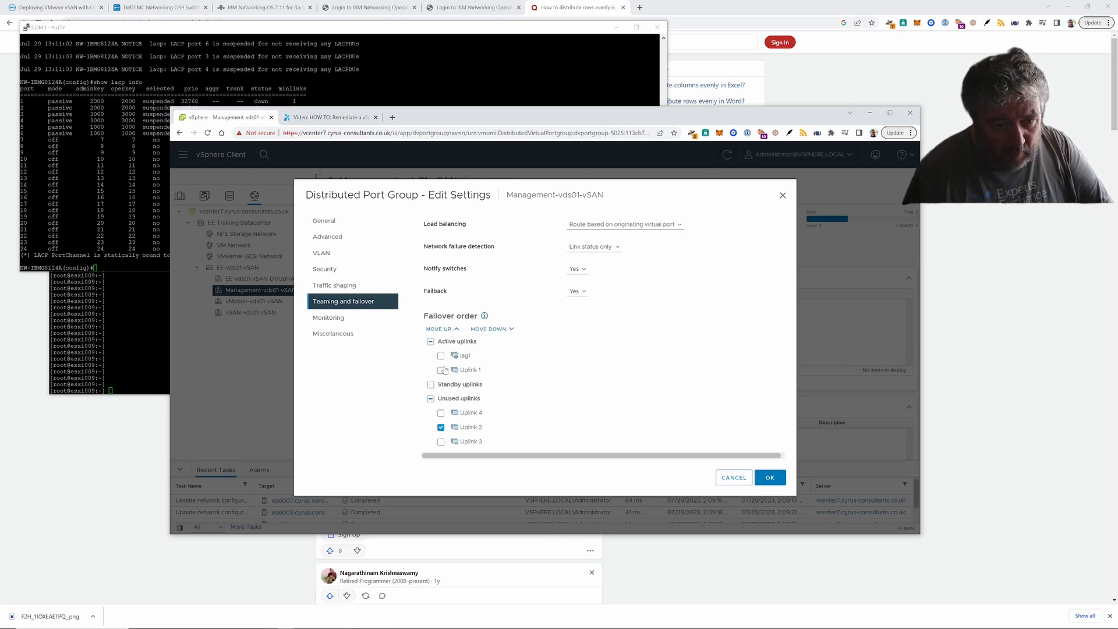
# - Move Uplink 1 into the unused uplinks, leaving lag1 as the only active uplink
pyautogui.click(442, 370)
pyautogui.click(494, 330)
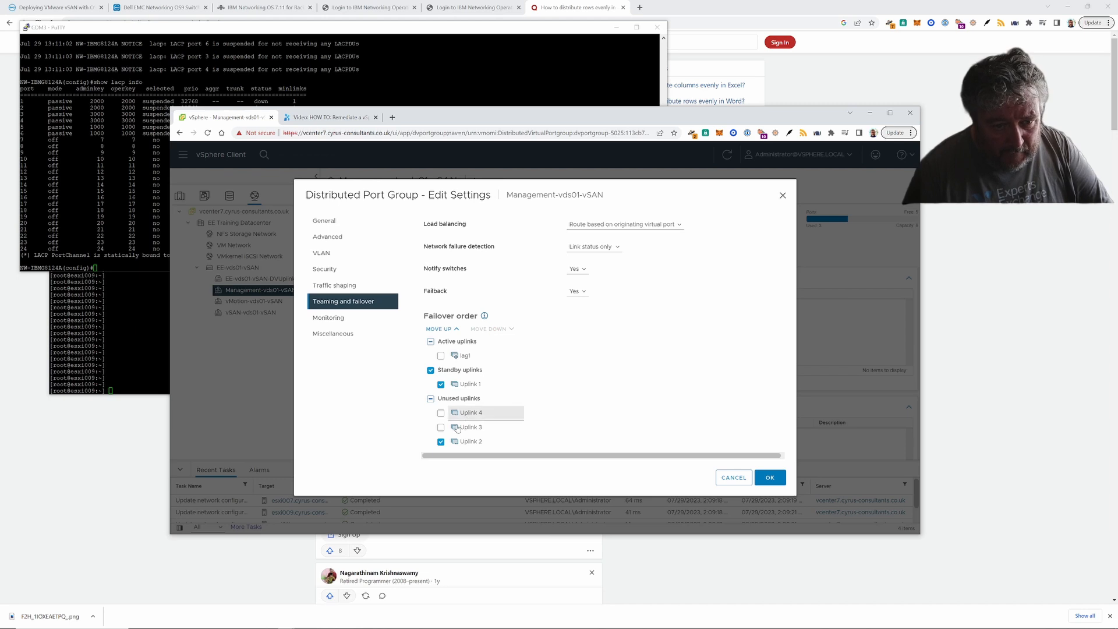
pyautogui.click(441, 442)
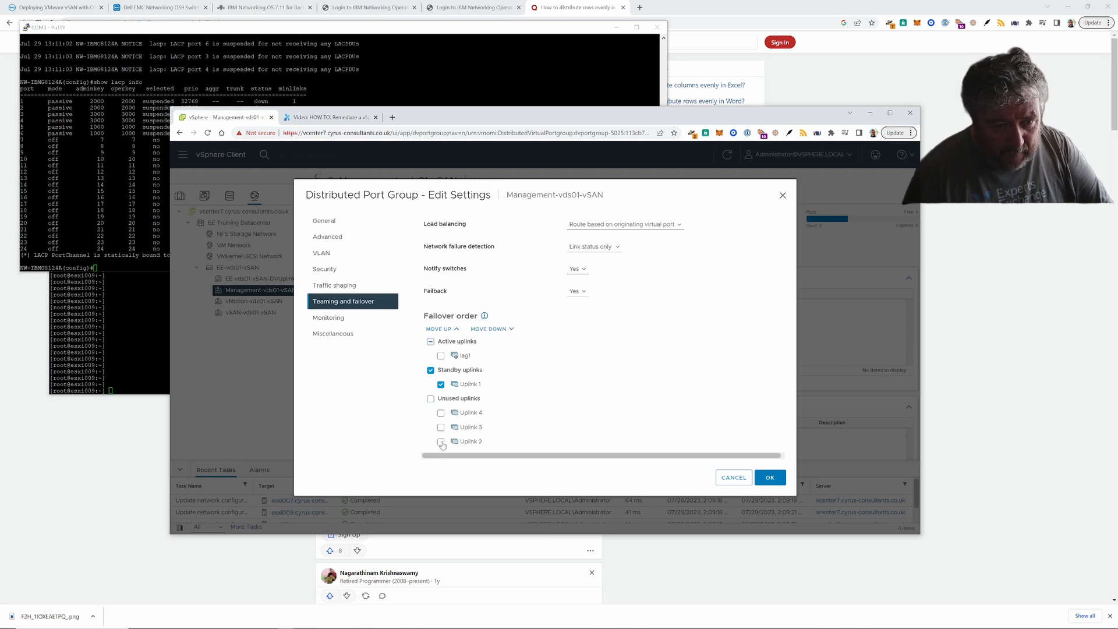
pyautogui.click(440, 329)
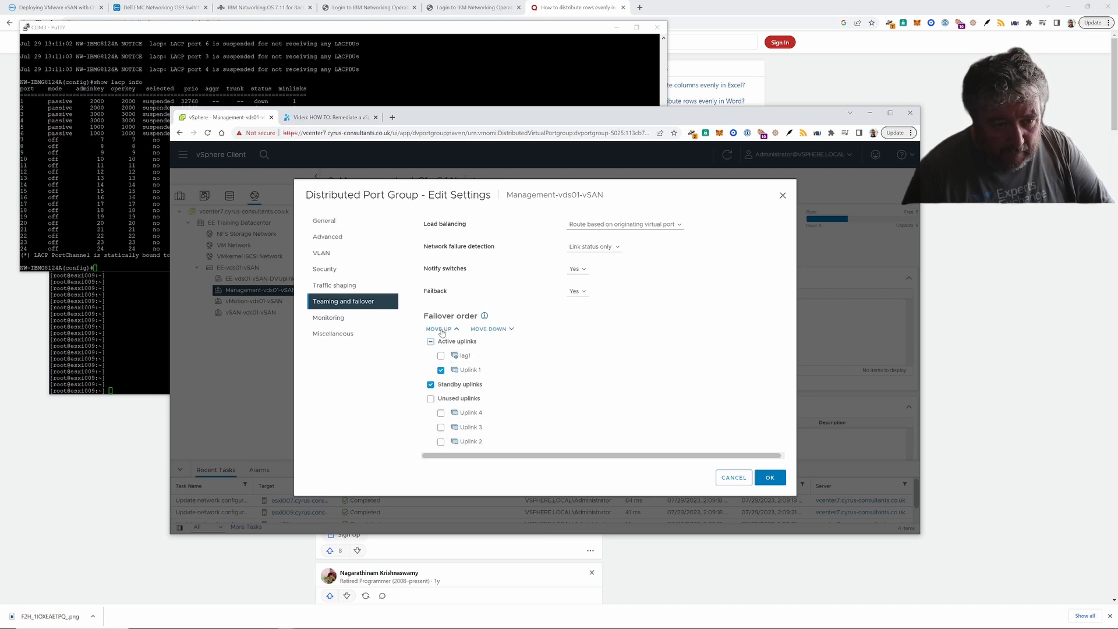
pyautogui.click(431, 385)
pyautogui.click(499, 330)
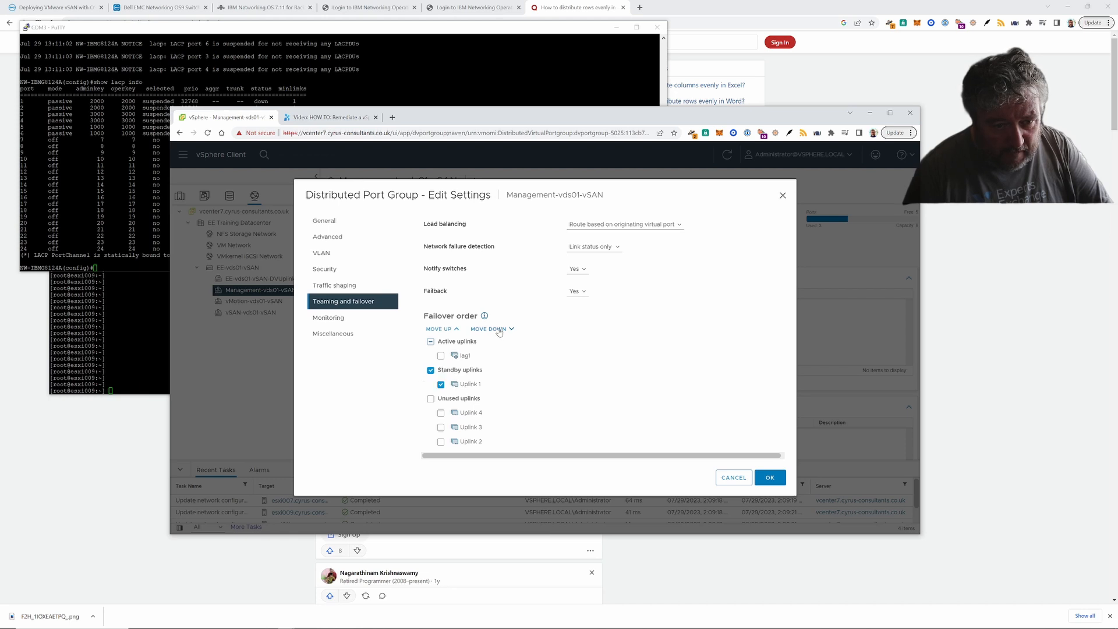
pyautogui.click(499, 330)
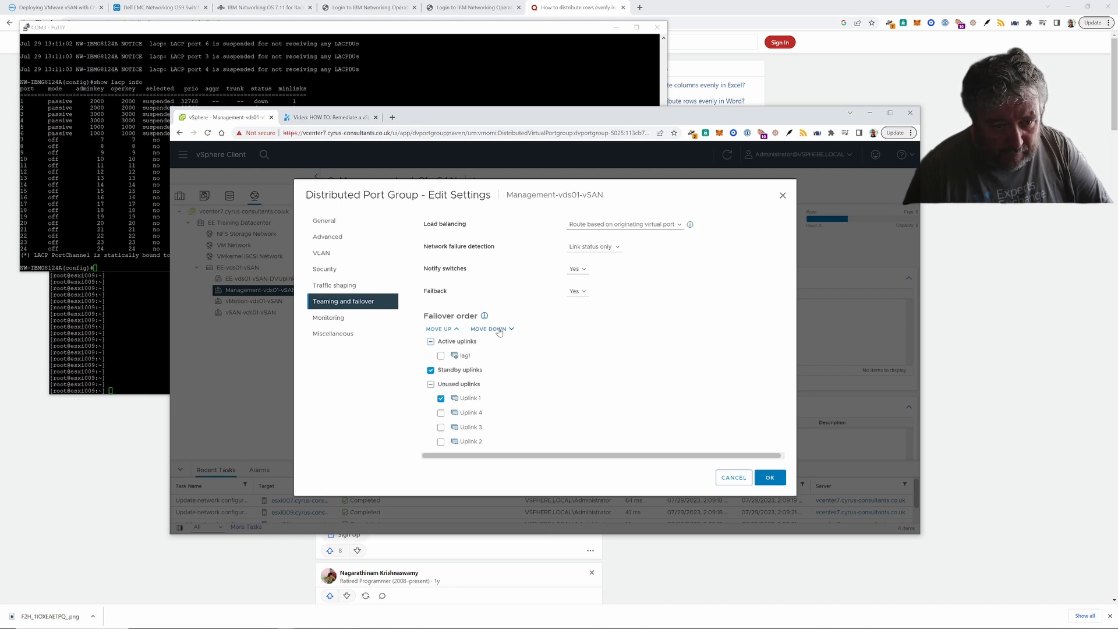
pyautogui.click(441, 398)
# - Reorder Uplinks 2 and 3 within the unused uplinks list
pyautogui.click(441, 442)
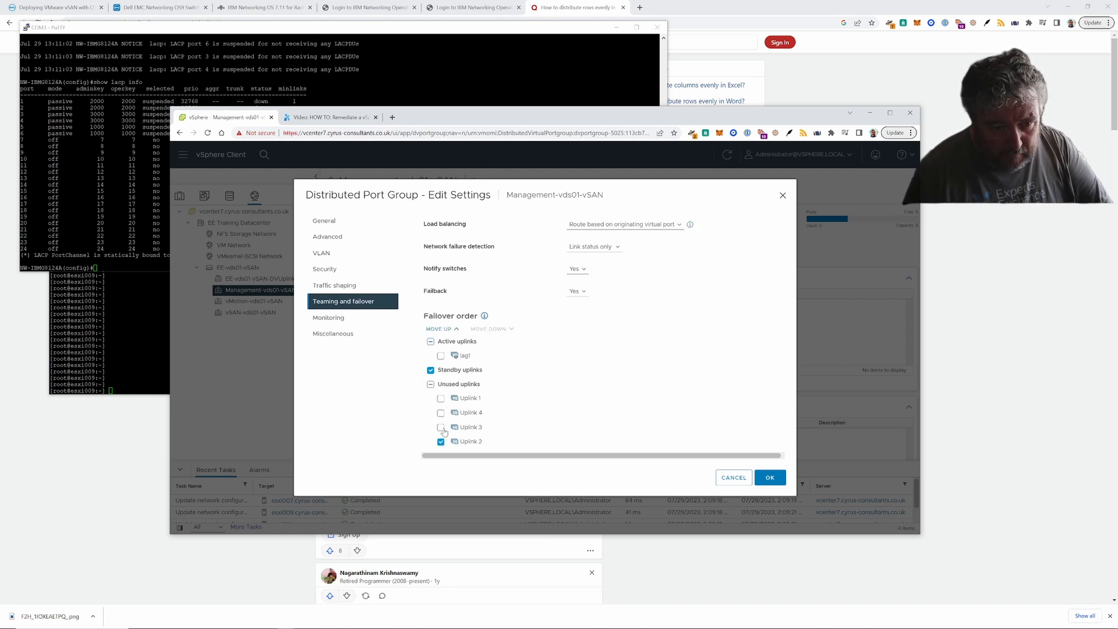
pyautogui.click(439, 328)
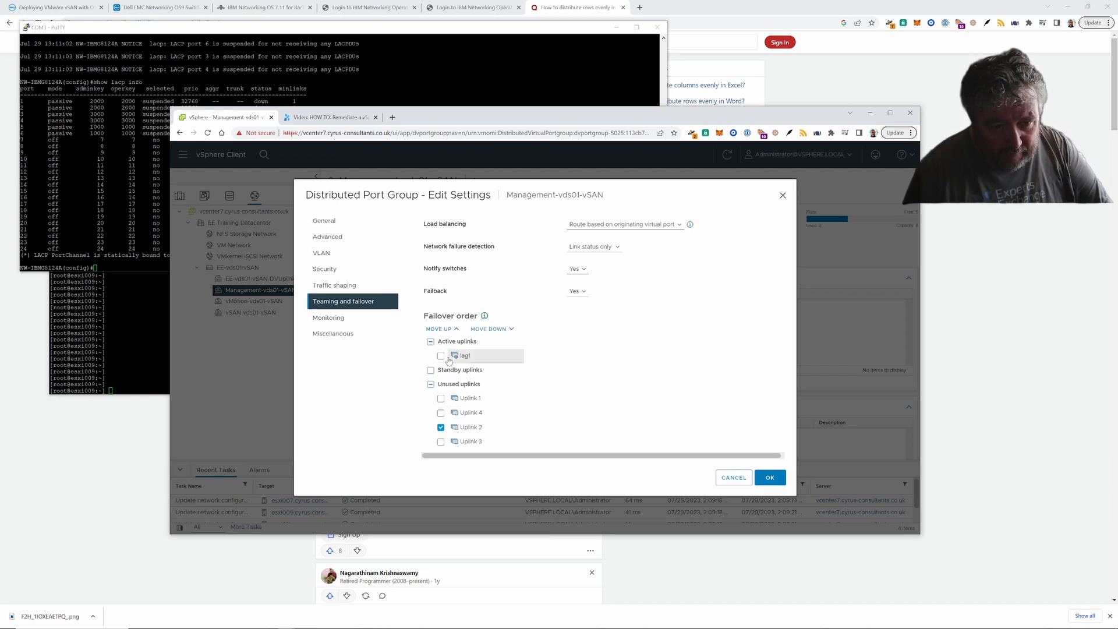
pyautogui.click(446, 331)
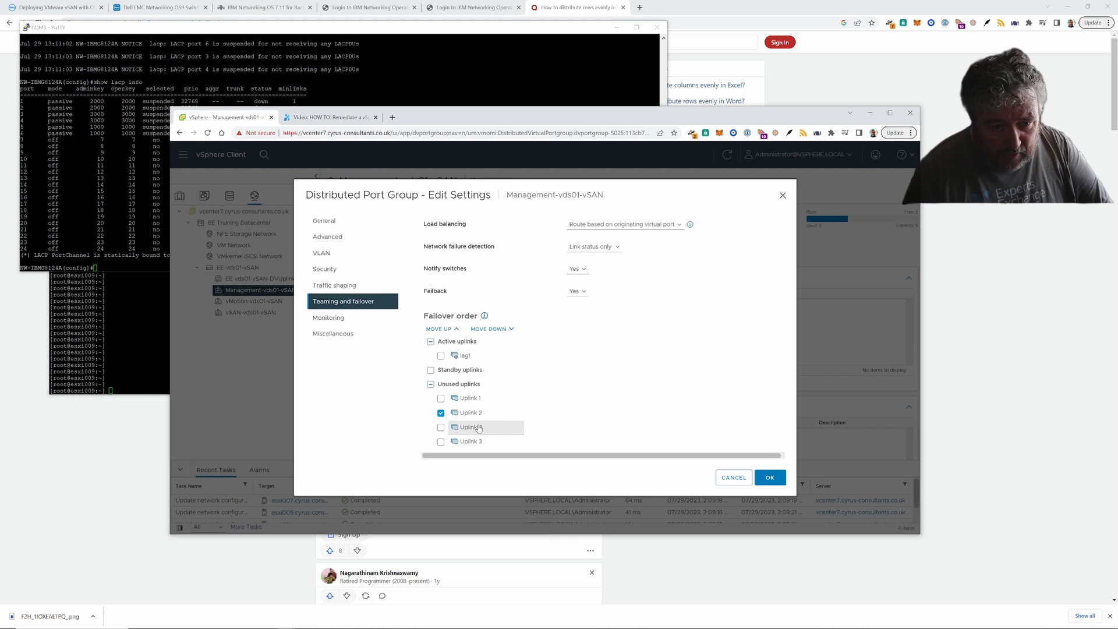
pyautogui.click(441, 412)
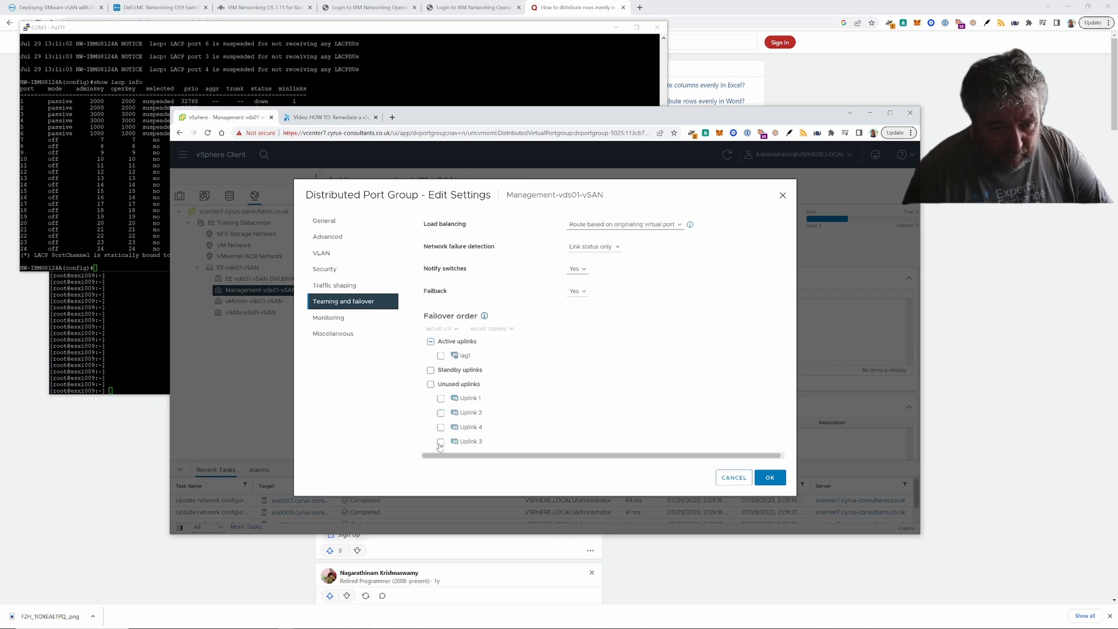
pyautogui.click(441, 441)
pyautogui.click(440, 330)
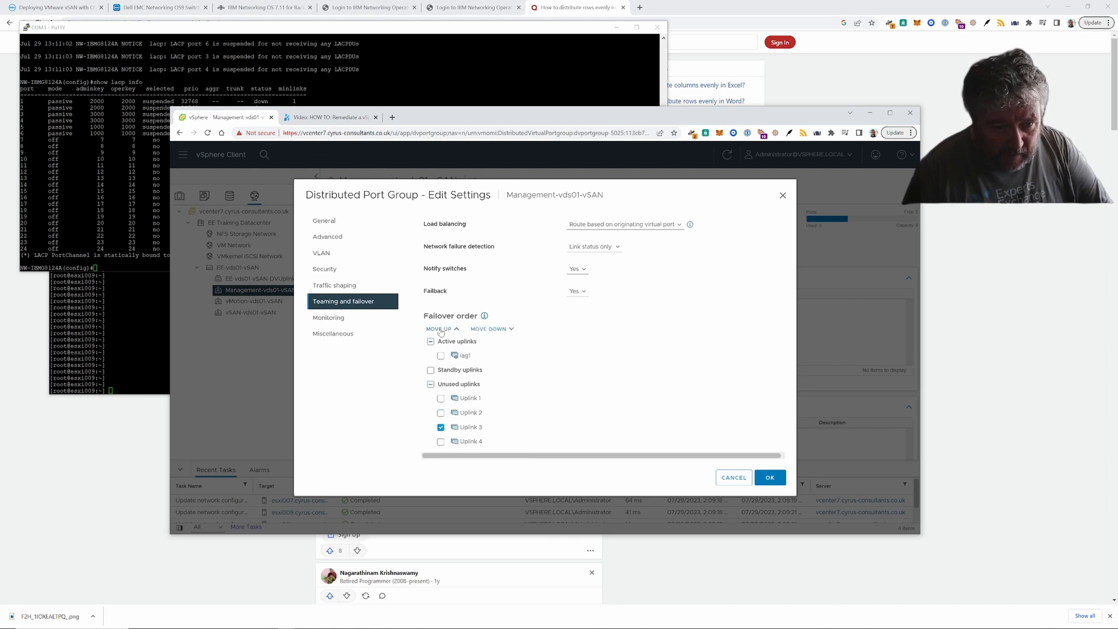
# - Set load balancing to Route based on physical NIC load and save the port group settings
pyautogui.click(441, 428)
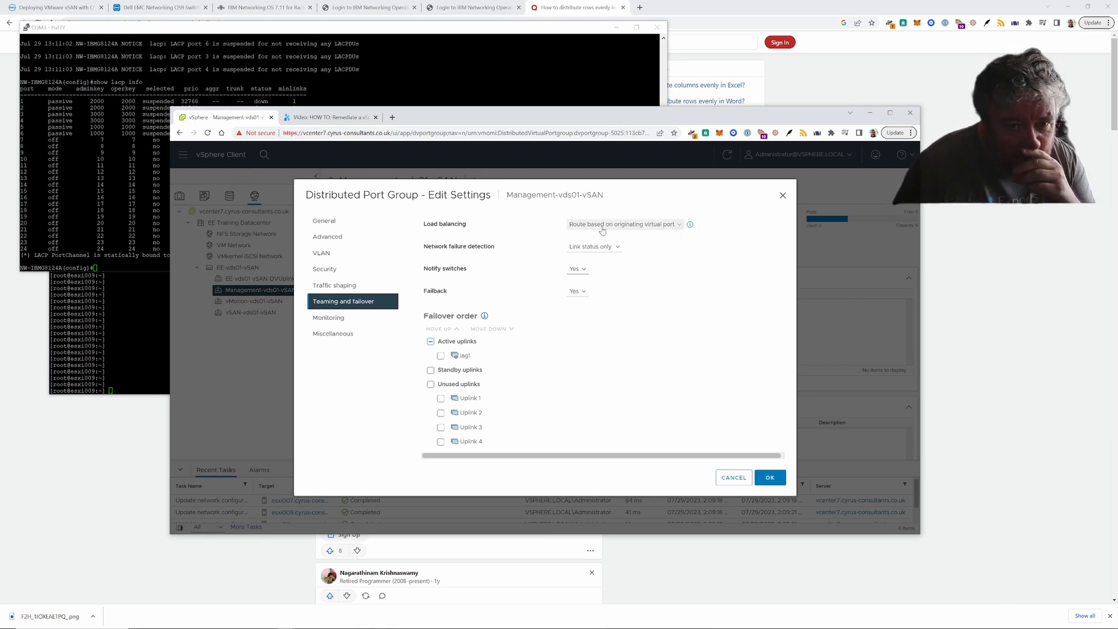
pyautogui.click(677, 226)
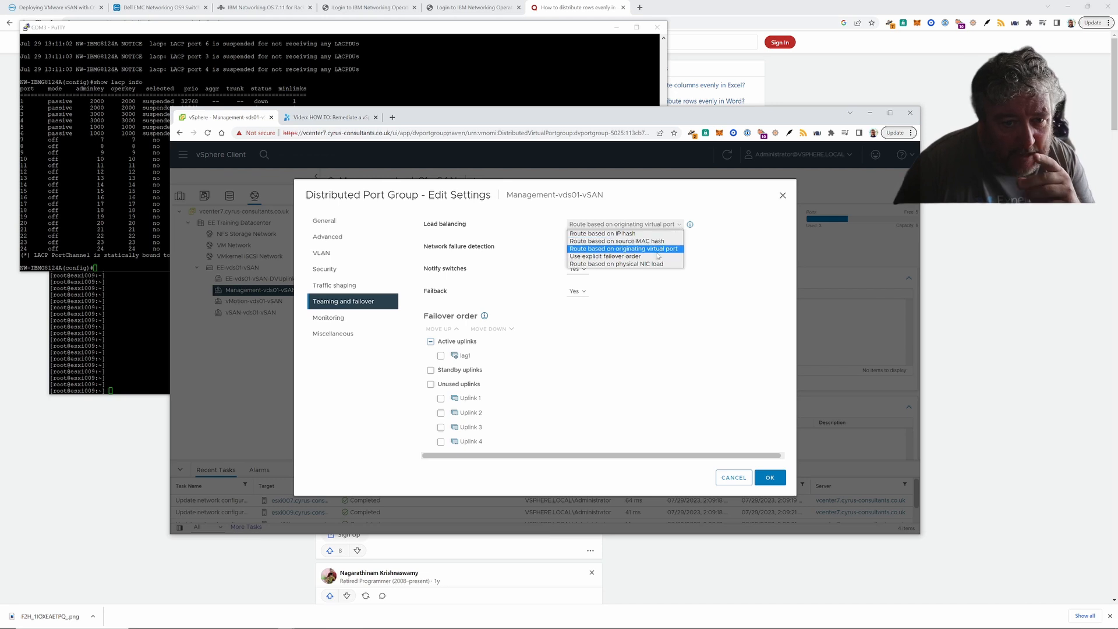
pyautogui.click(623, 265)
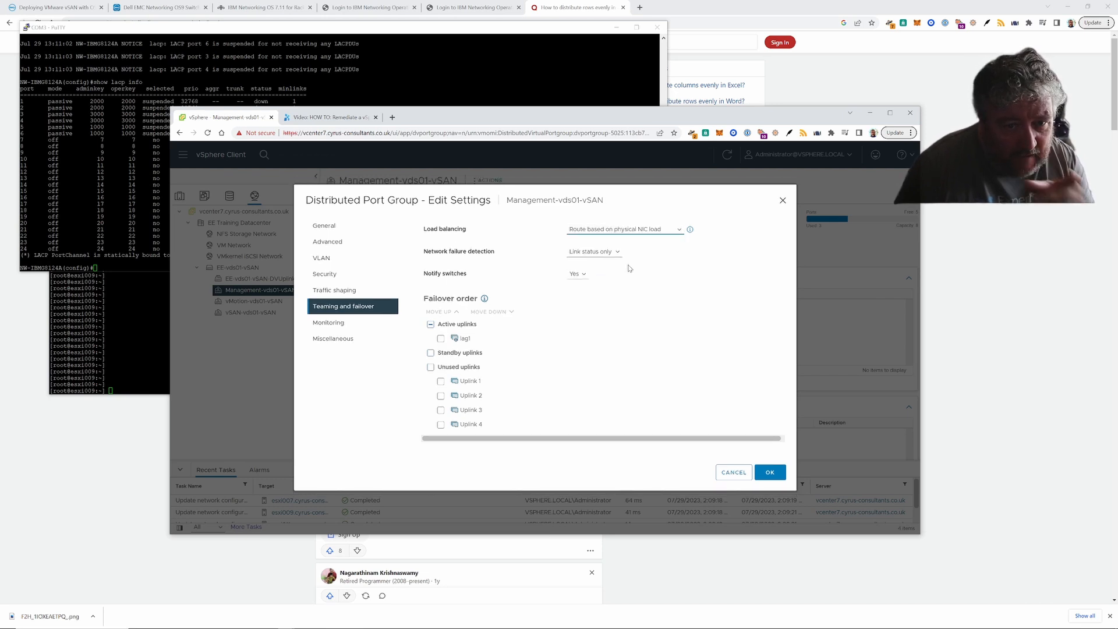
pyautogui.click(776, 474)
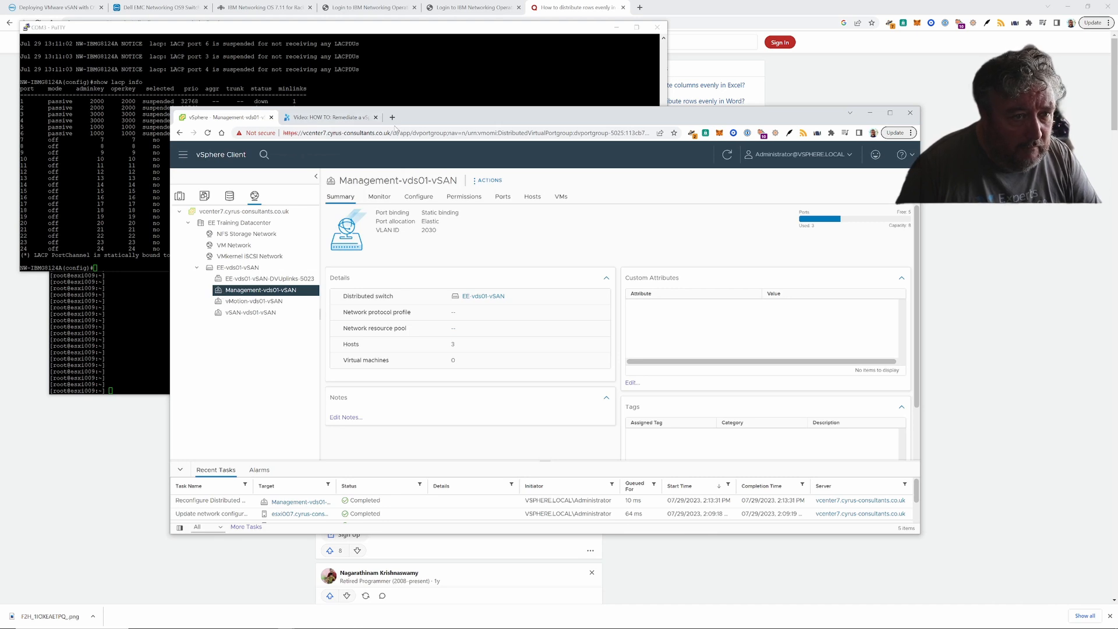
# - Open Edit Settings for vMotion-vds01-vSAN at its Teaming and failover page
pyautogui.moveTo(411, 118); pyautogui.dragTo(503, 124)
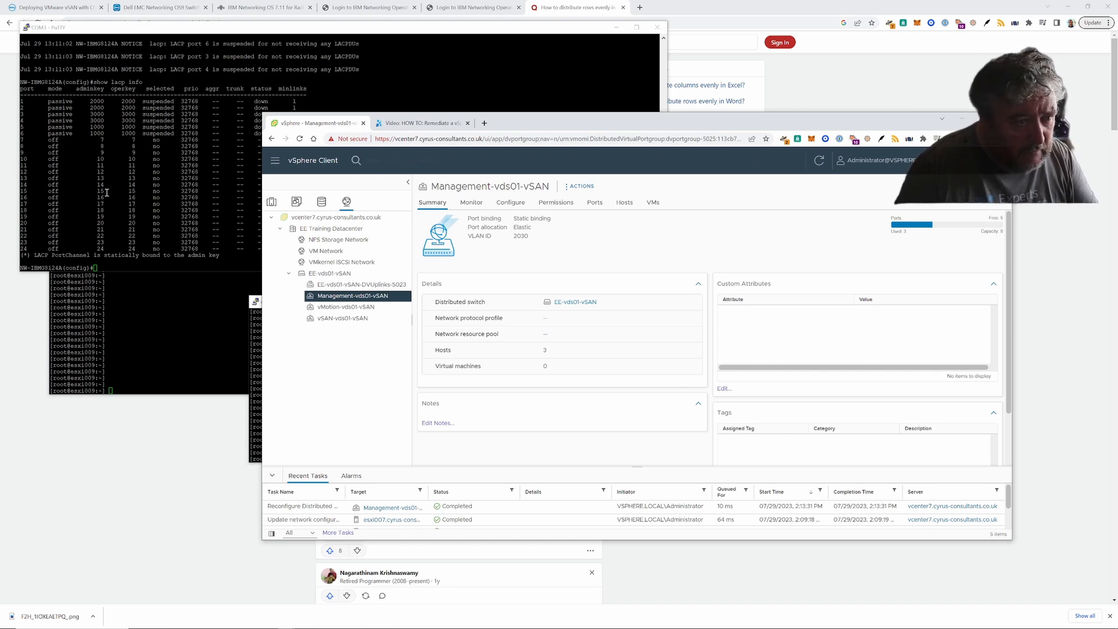
pyautogui.click(345, 307)
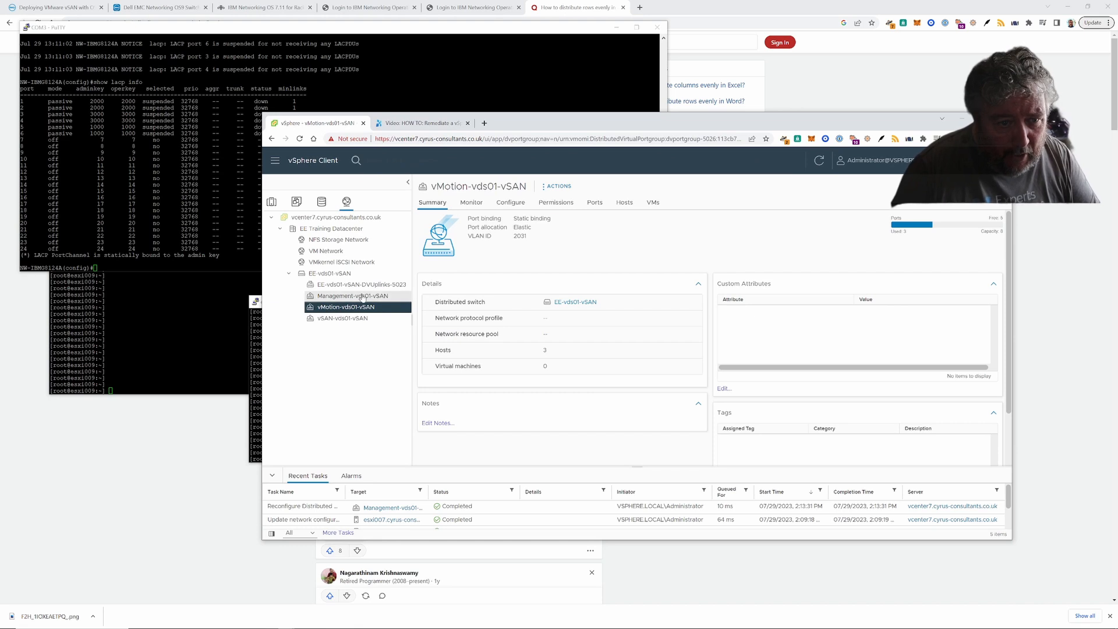
pyautogui.rightClick(374, 307)
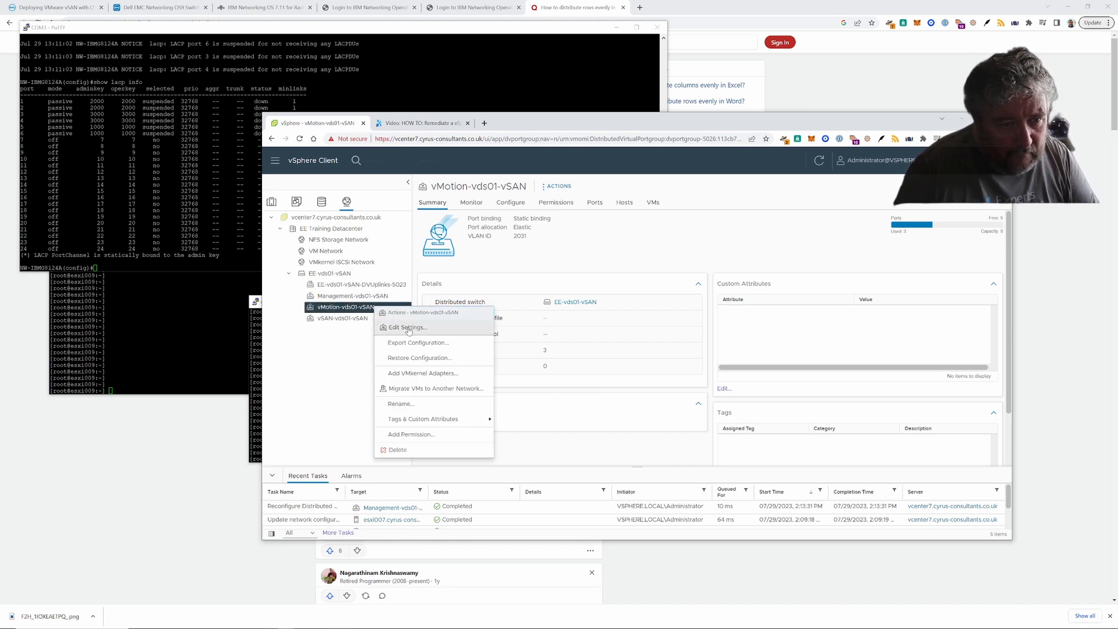
pyautogui.click(409, 328)
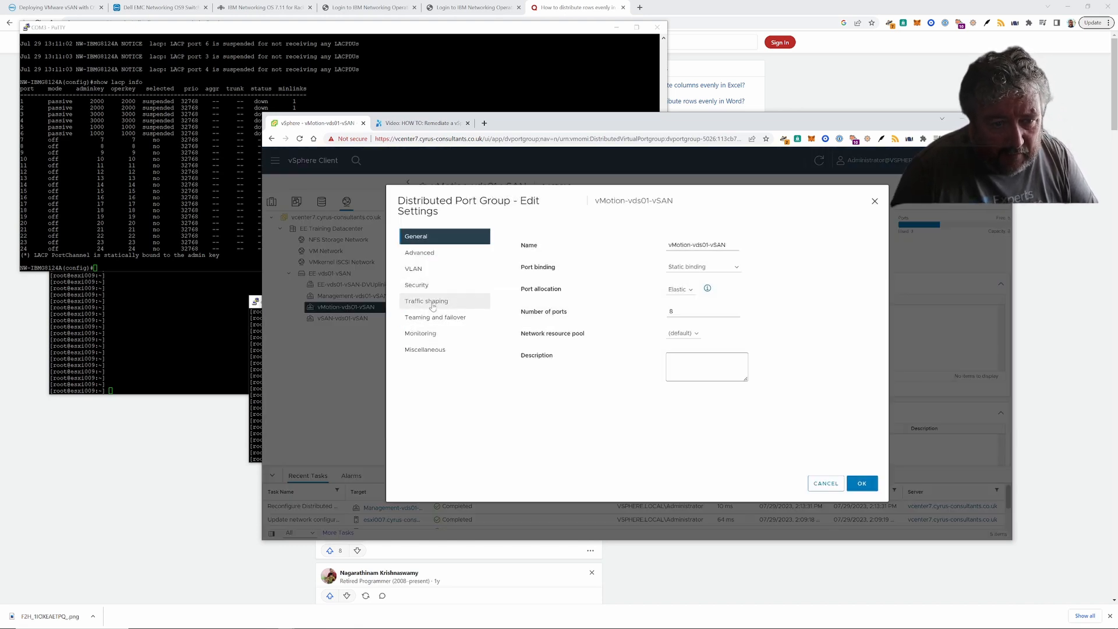
pyautogui.click(434, 319)
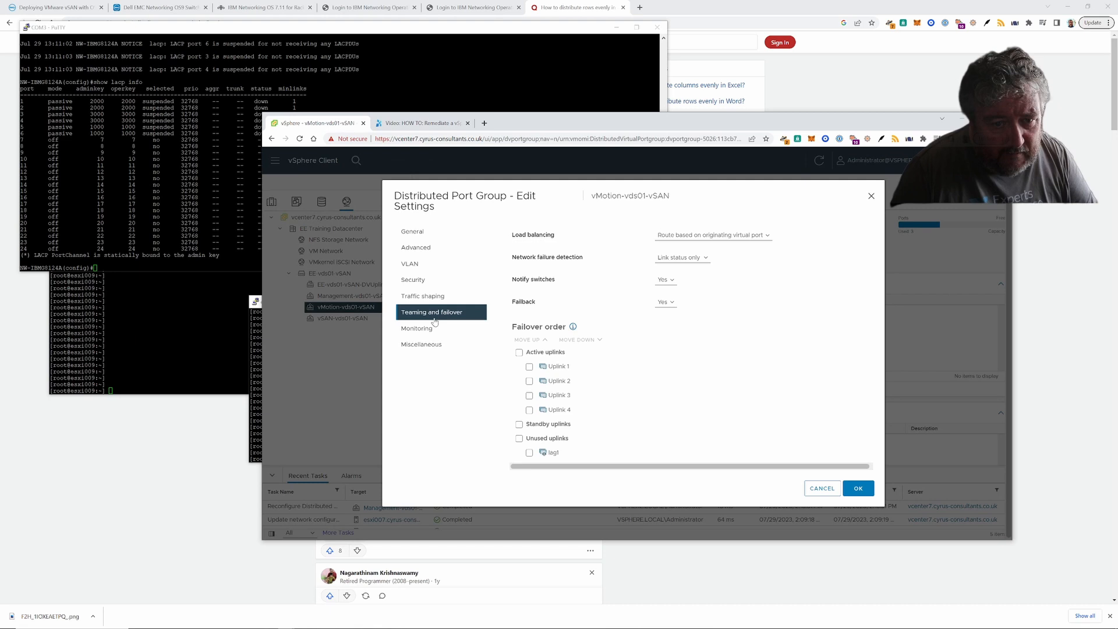
# - Move lag1 from unused to the top of the active uplinks
pyautogui.click(528, 452)
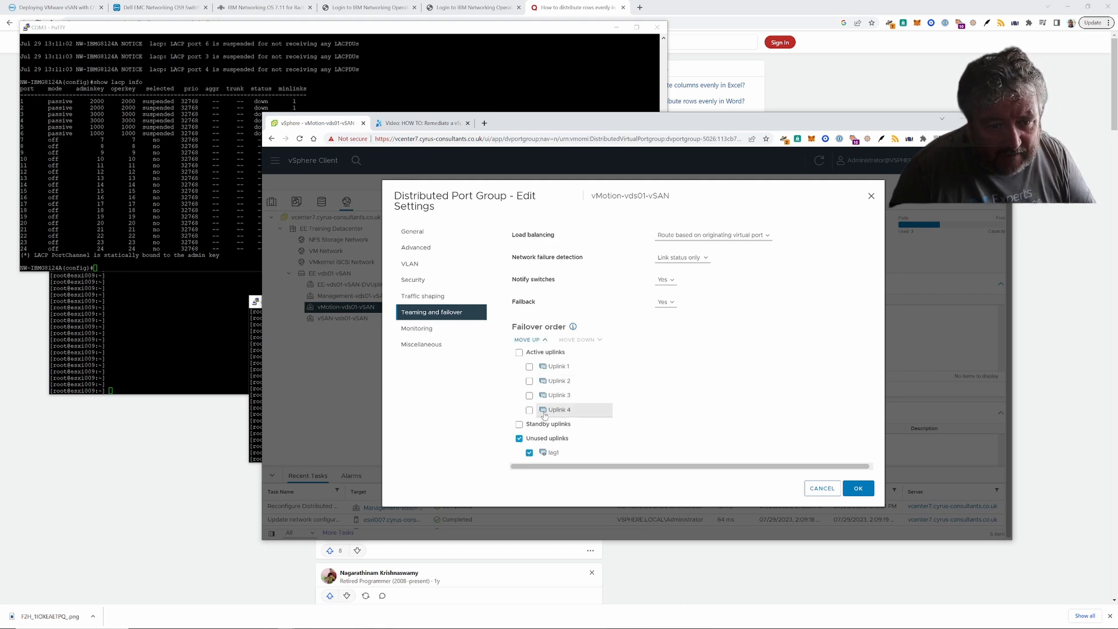
pyautogui.click(533, 340)
pyautogui.click(533, 341)
pyautogui.click(532, 340)
pyautogui.click(533, 341)
pyautogui.click(532, 341)
pyautogui.click(532, 341)
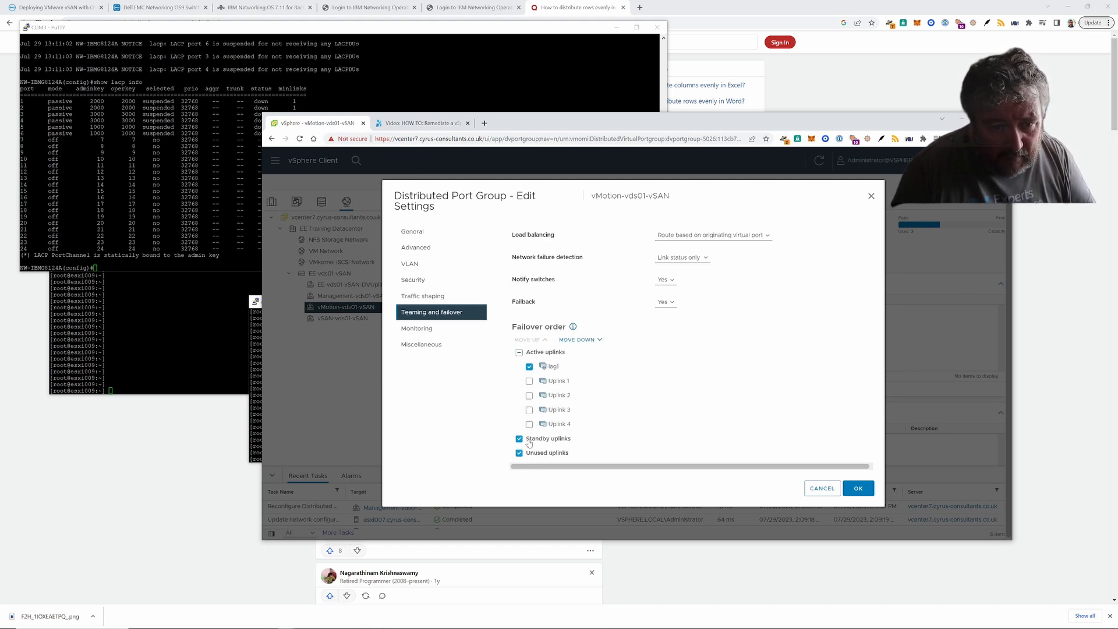
pyautogui.click(519, 453)
pyautogui.click(519, 440)
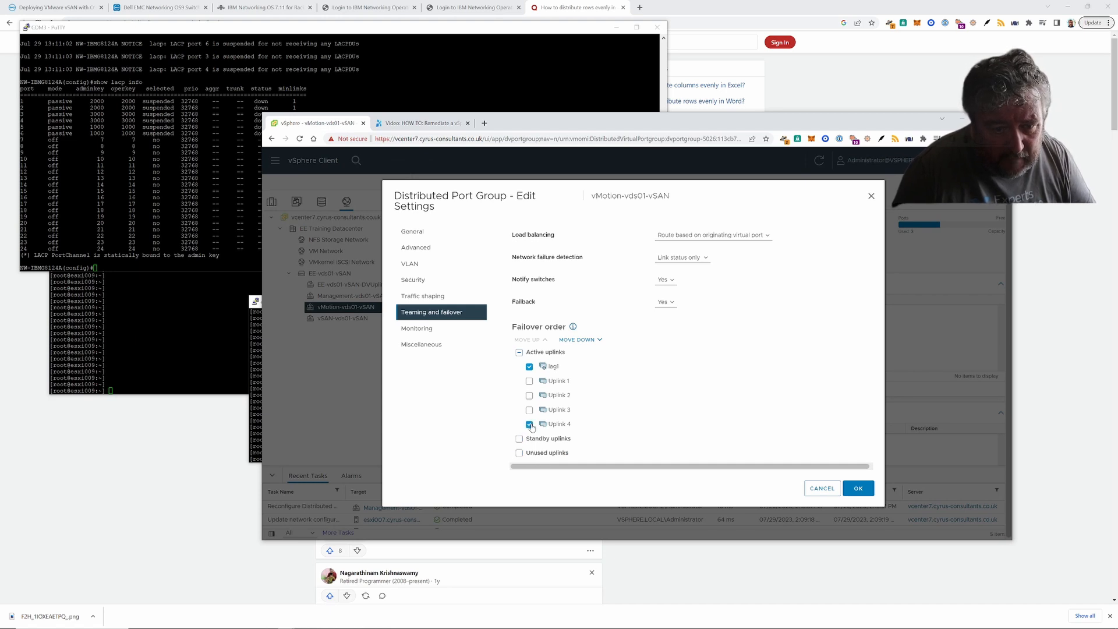
# - Move Uplinks 4, 3 and 2 down into the unused uplinks
pyautogui.click(579, 340)
pyautogui.click(579, 340)
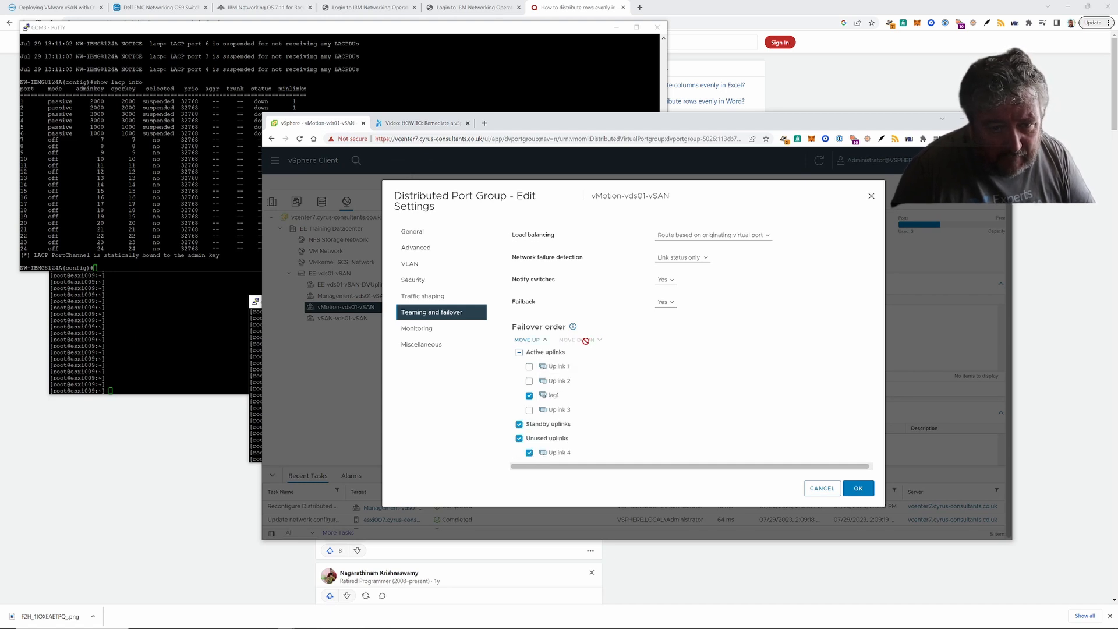
pyautogui.click(519, 437)
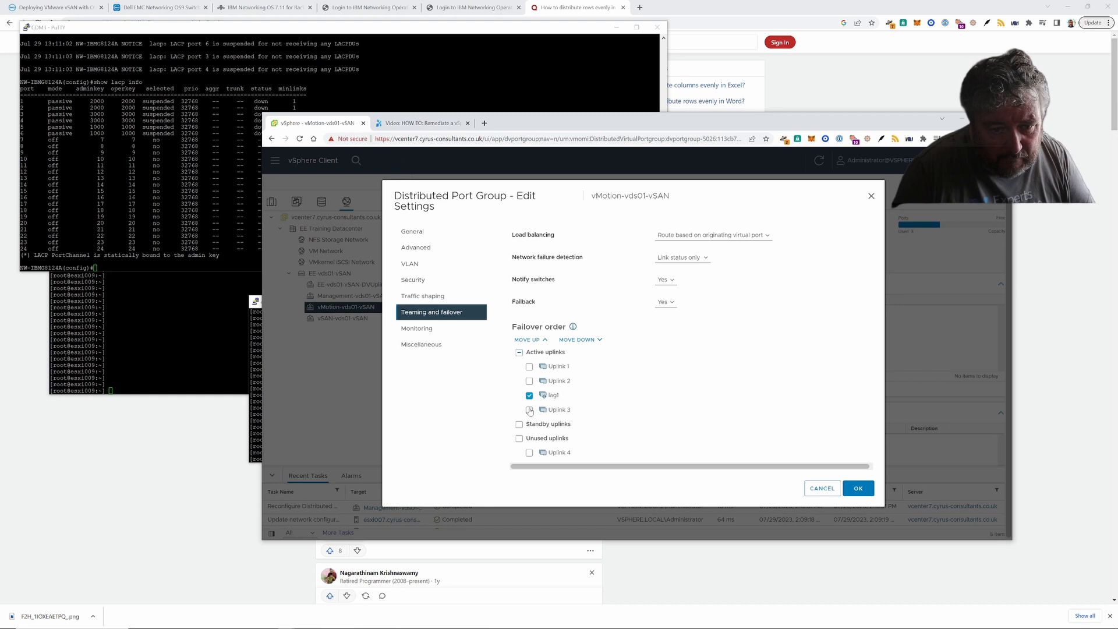
pyautogui.click(529, 410)
pyautogui.click(579, 340)
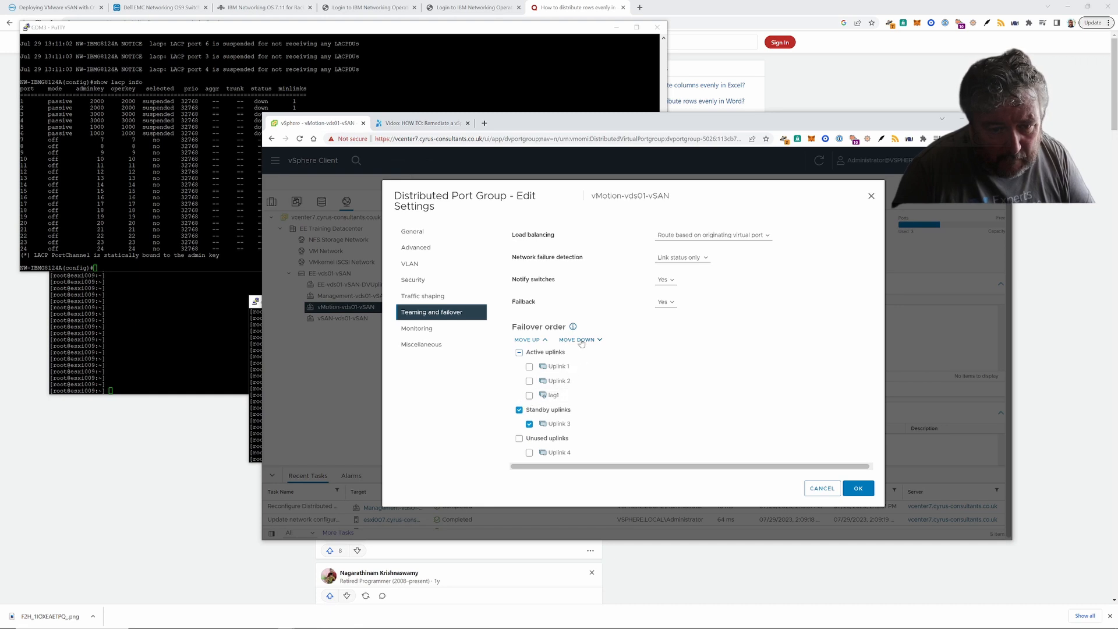
pyautogui.click(580, 340)
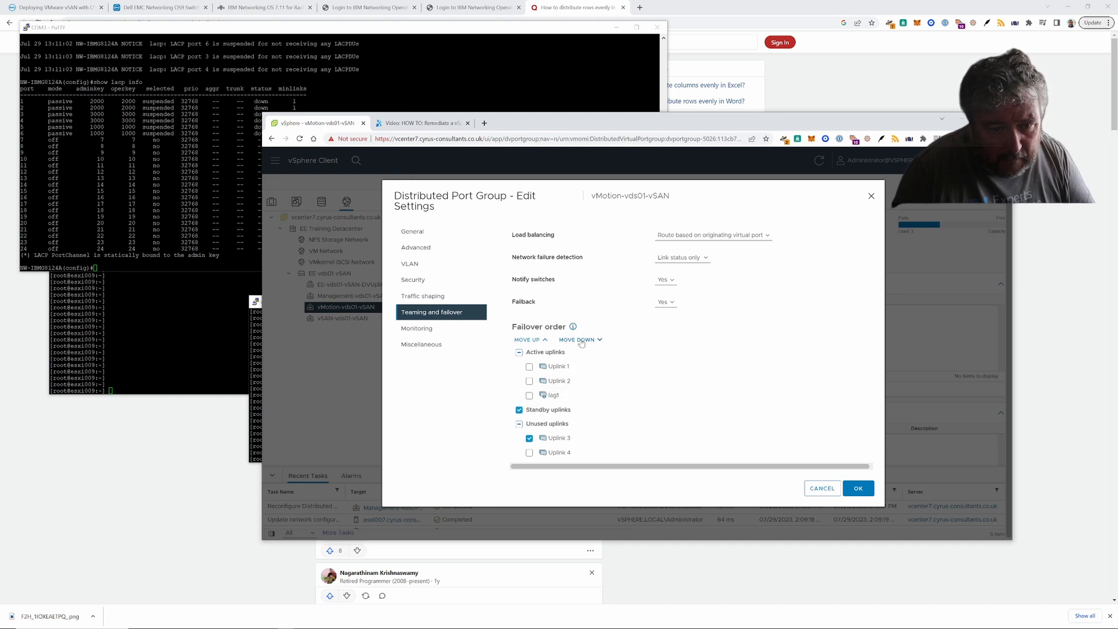
pyautogui.click(529, 381)
pyautogui.click(583, 340)
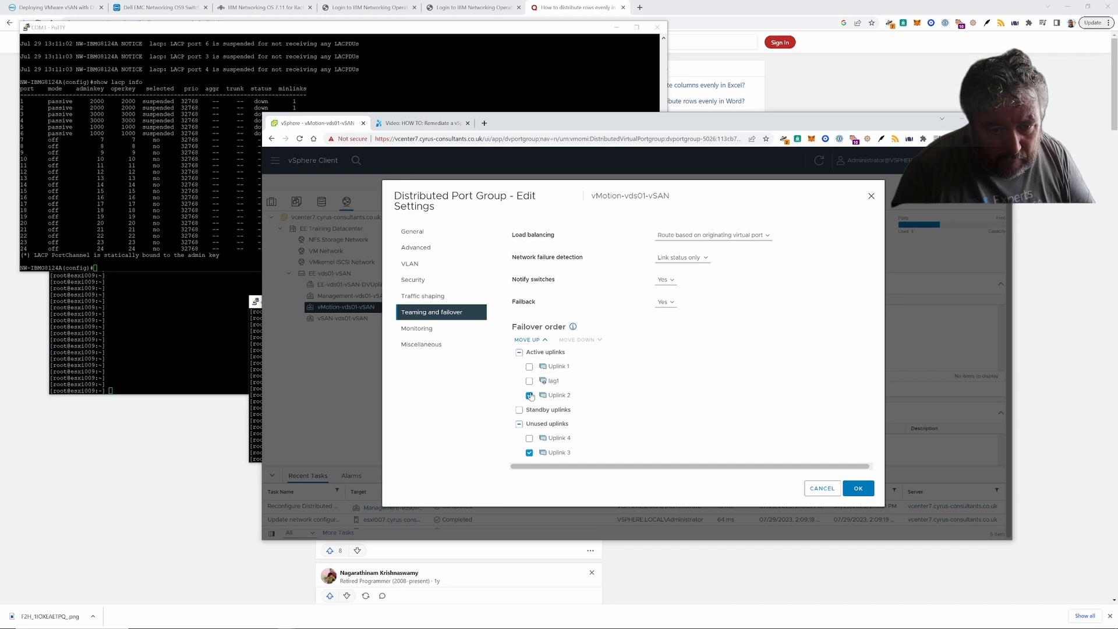
pyautogui.click(529, 452)
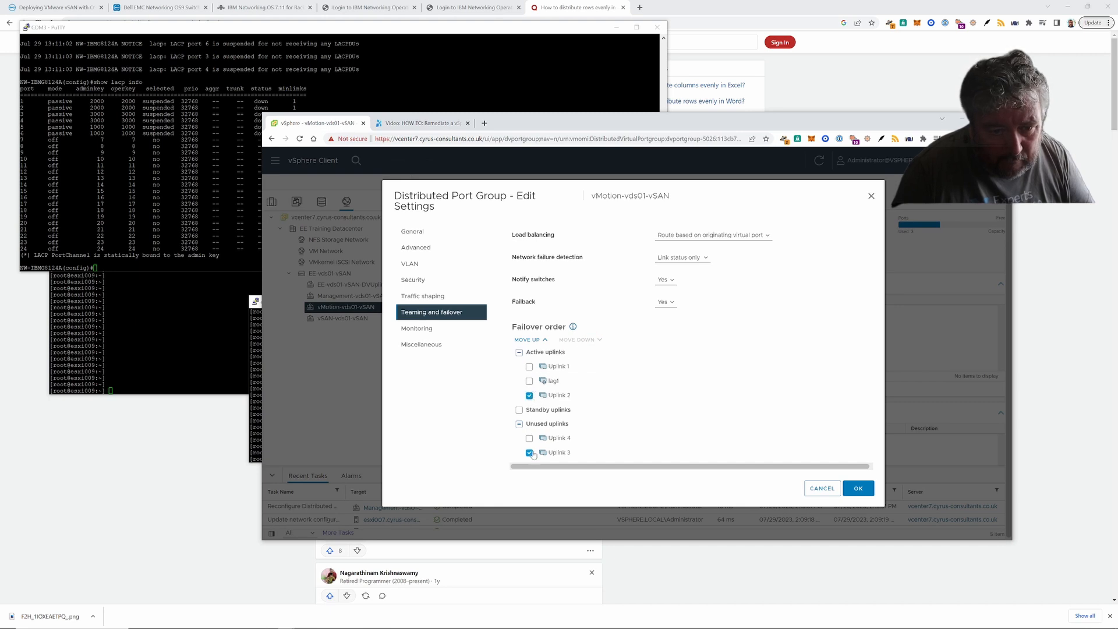
pyautogui.click(580, 341)
pyautogui.click(580, 341)
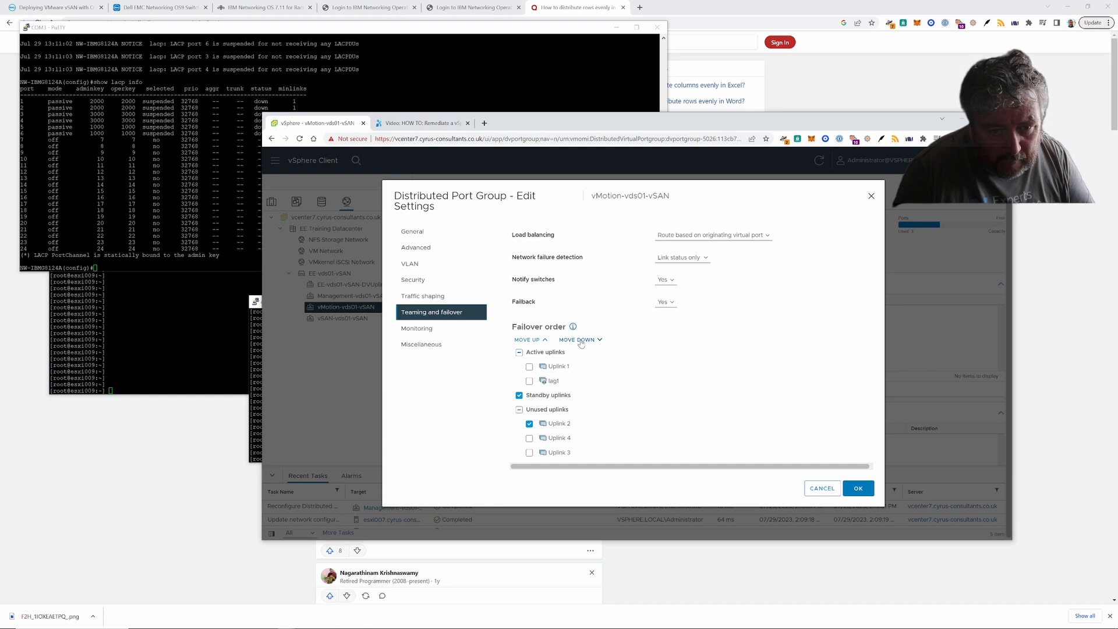
pyautogui.click(529, 423)
# - Move Uplink 1 into the unused uplinks so lag1 is the only active uplink
pyautogui.click(529, 366)
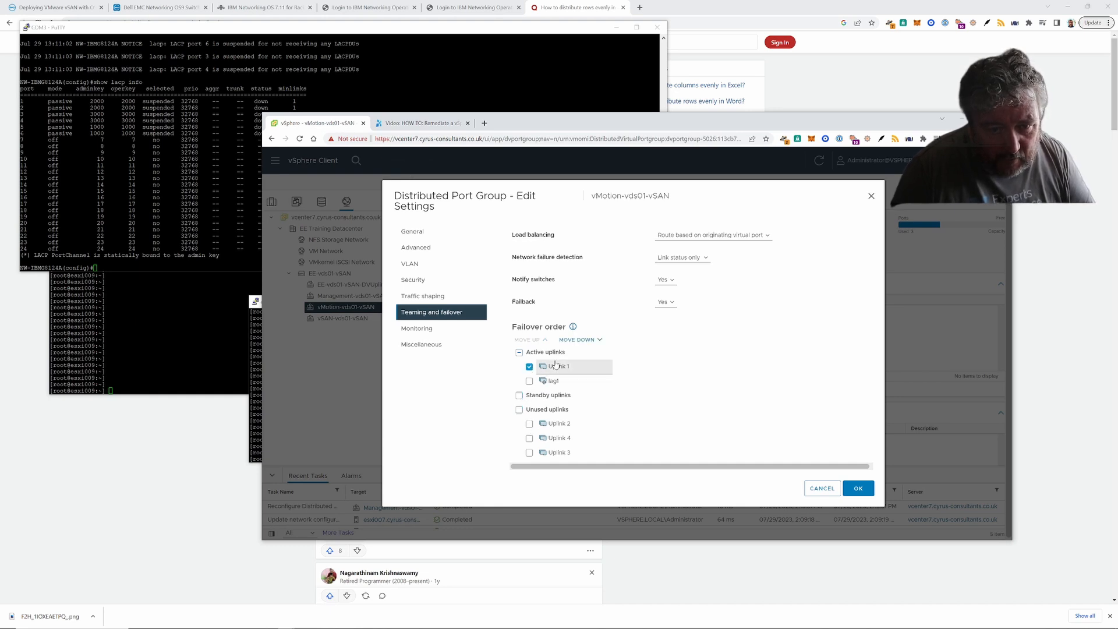
pyautogui.click(576, 340)
pyautogui.click(576, 340)
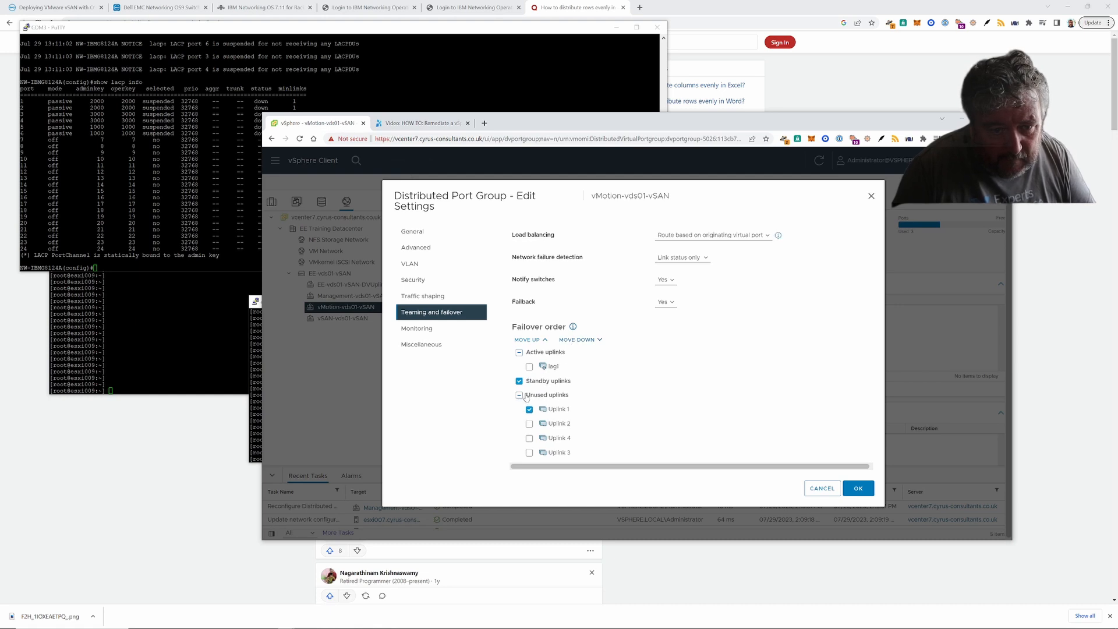
pyautogui.click(529, 409)
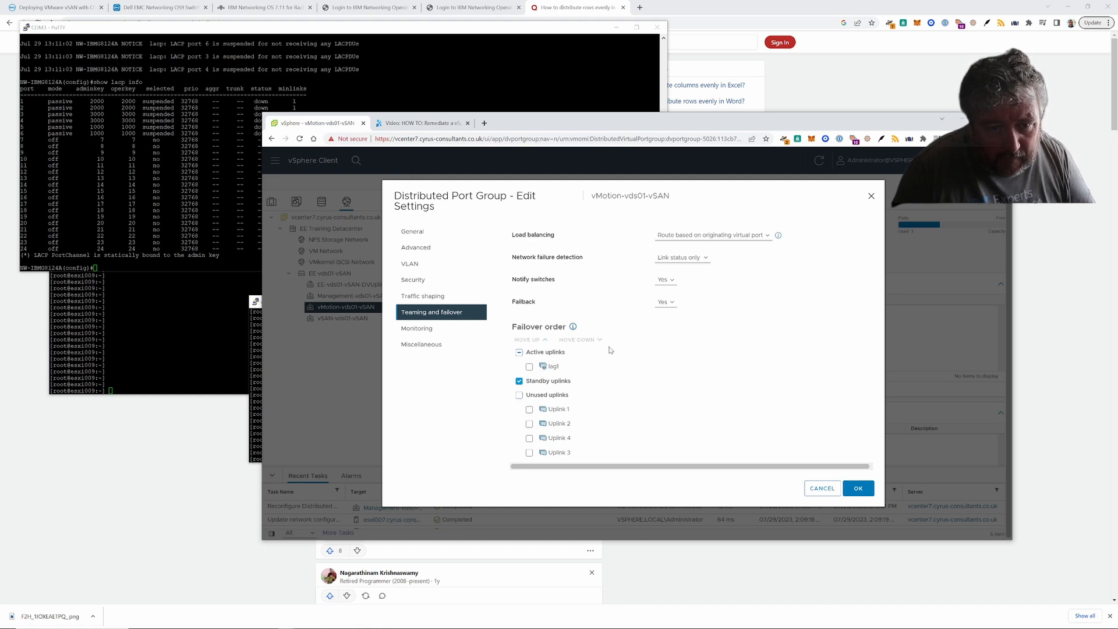
pyautogui.click(529, 366)
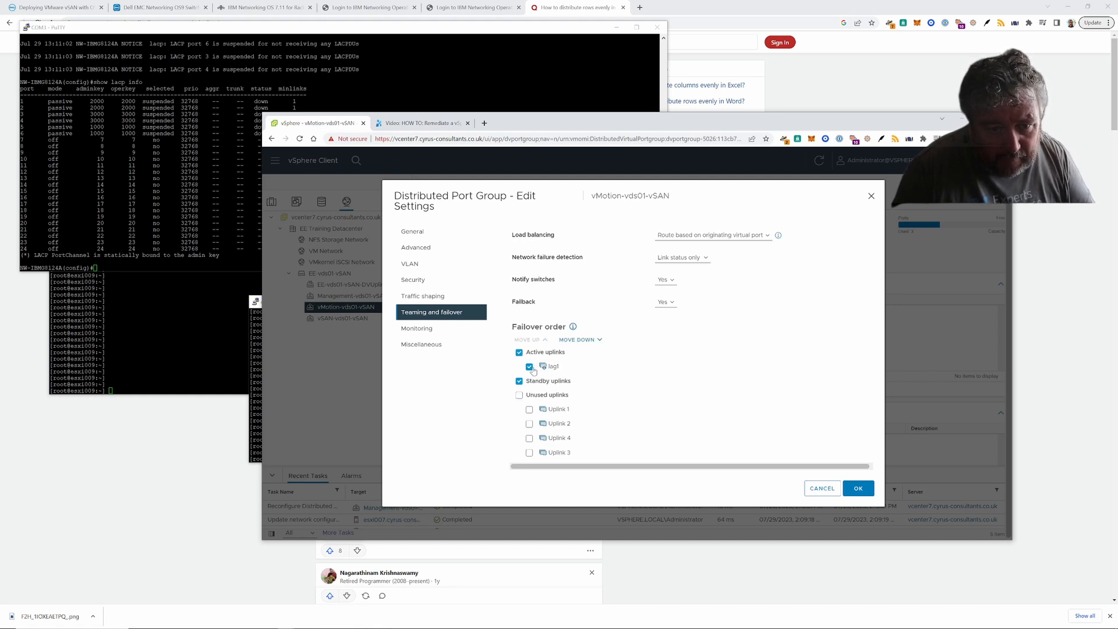
# - Set load balancing to Route based on physical NIC load and save the vMotion settings
pyautogui.click(739, 243)
pyautogui.click(738, 280)
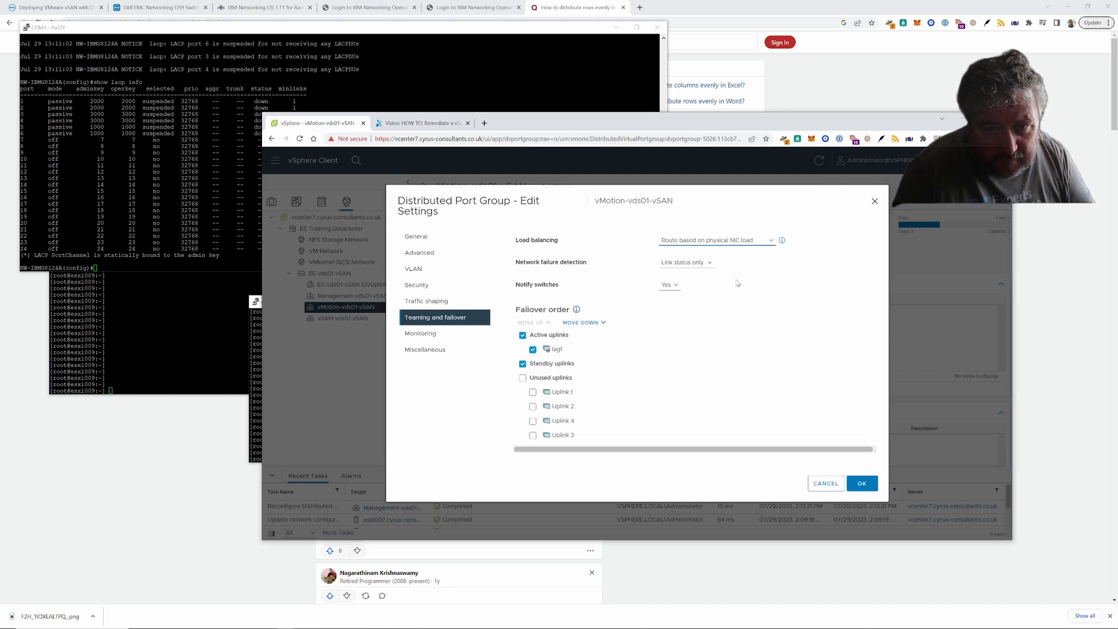
pyautogui.click(862, 482)
pyautogui.click(372, 318)
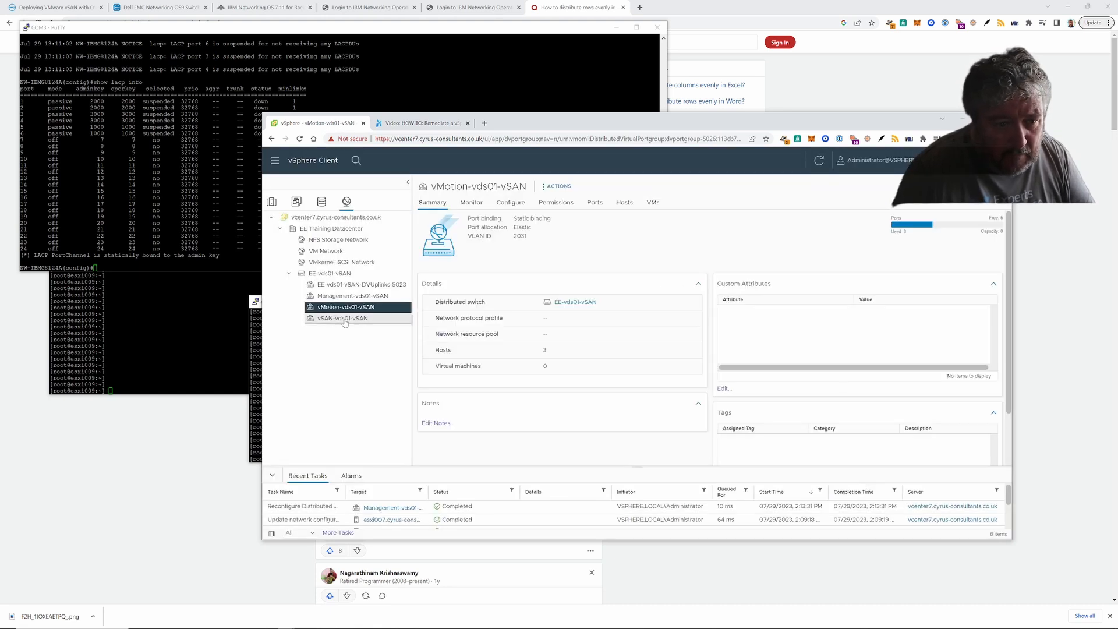
# - Open vSAN-vds01-vSAN's teaming and failover settings and move lag1 to the top of active uplinks
pyautogui.click(547, 186)
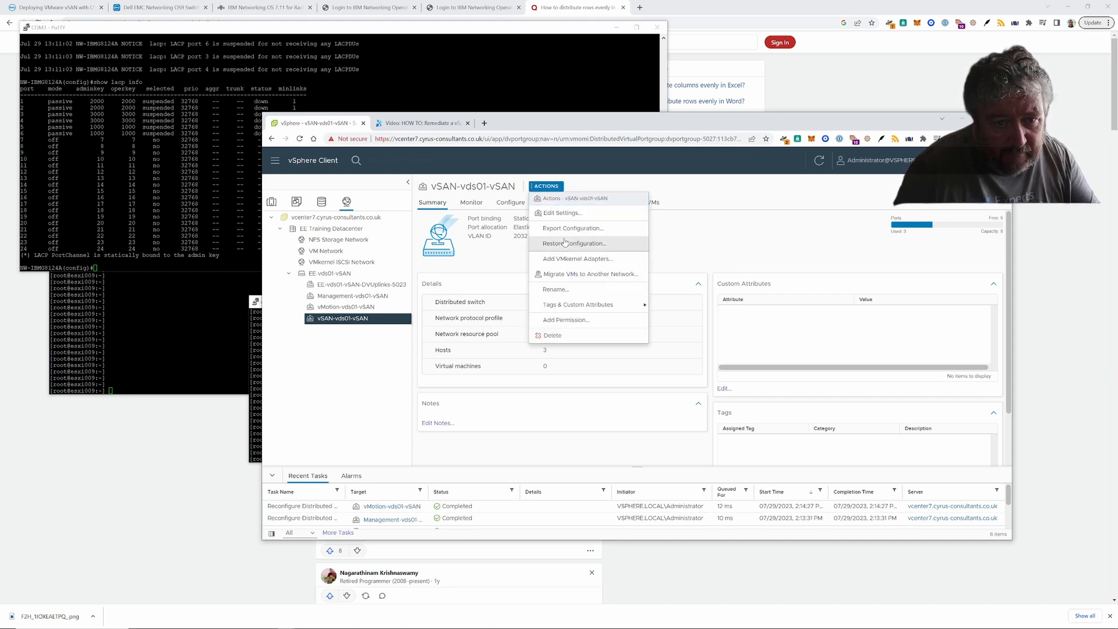
pyautogui.click(568, 215)
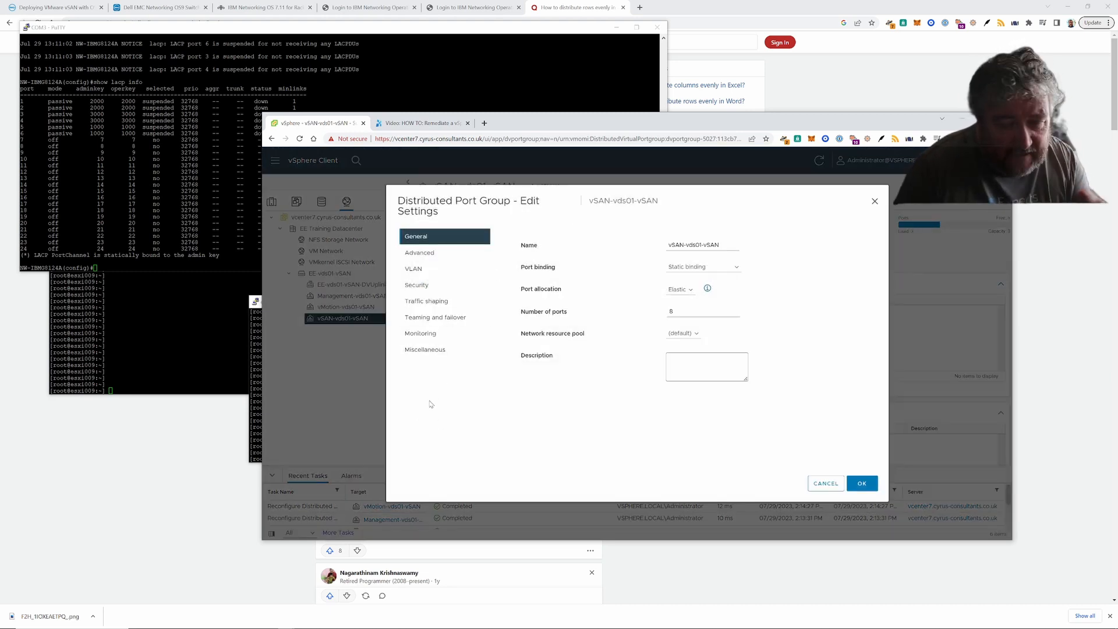
pyautogui.click(434, 317)
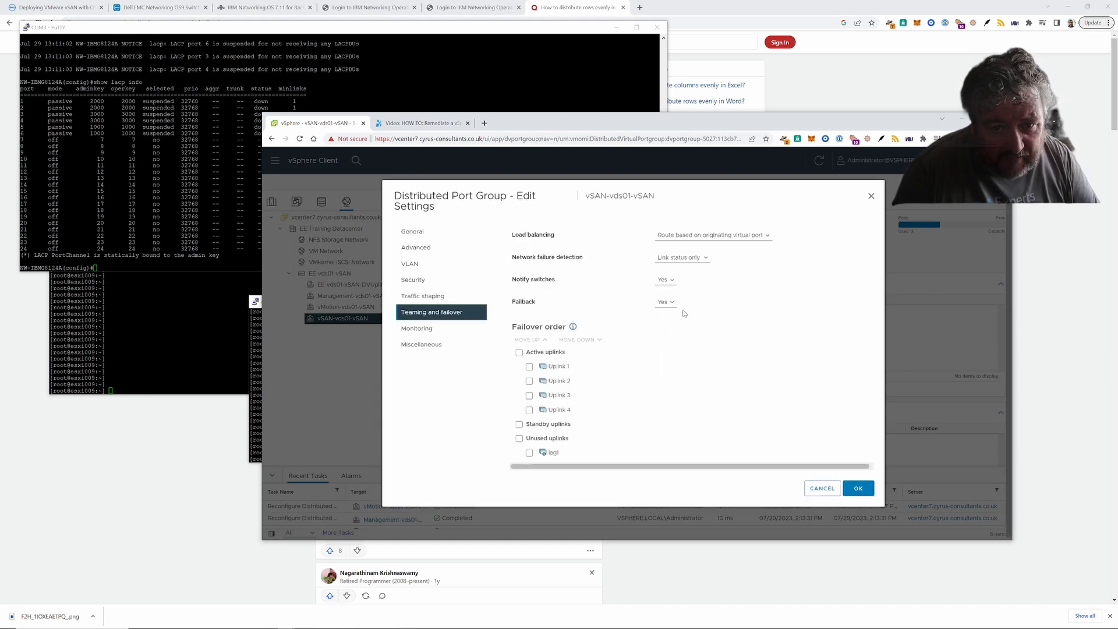
pyautogui.click(529, 453)
pyautogui.click(530, 340)
pyautogui.click(529, 340)
pyautogui.click(529, 340)
pyautogui.click(529, 340)
pyautogui.click(530, 340)
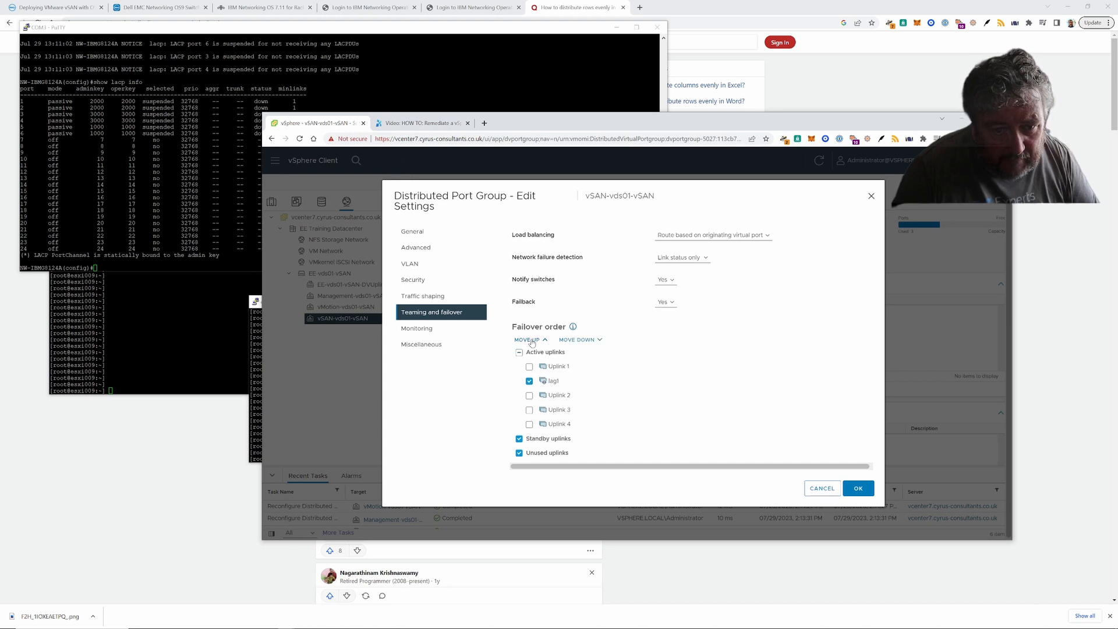
pyautogui.click(530, 340)
pyautogui.click(519, 439)
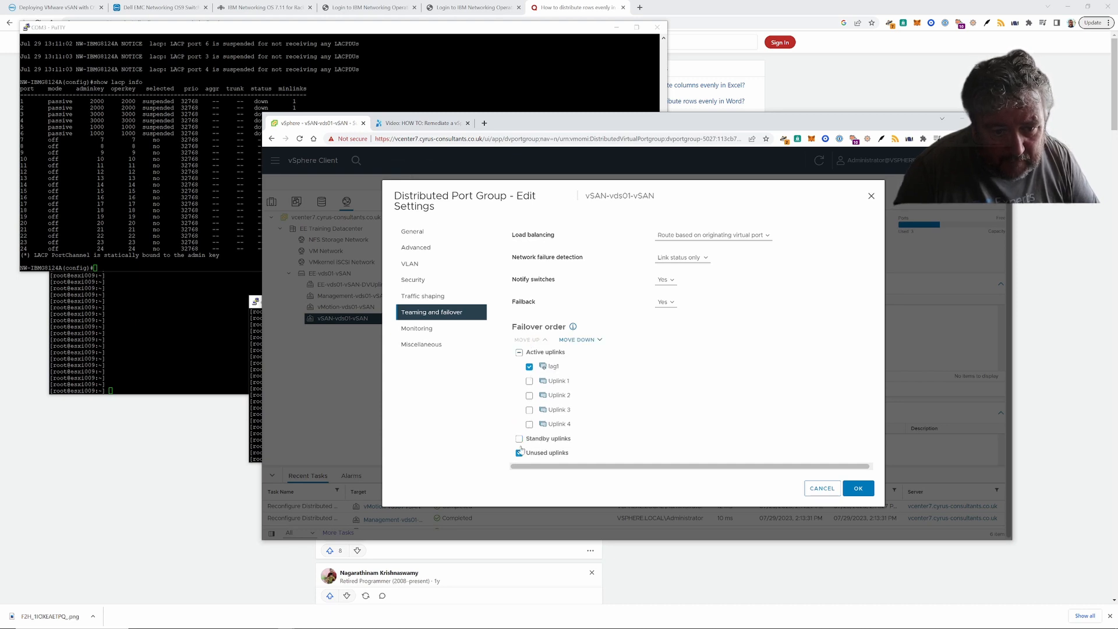
# - Move Uplinks 4 and 3 down into the unused uplinks
pyautogui.click(529, 424)
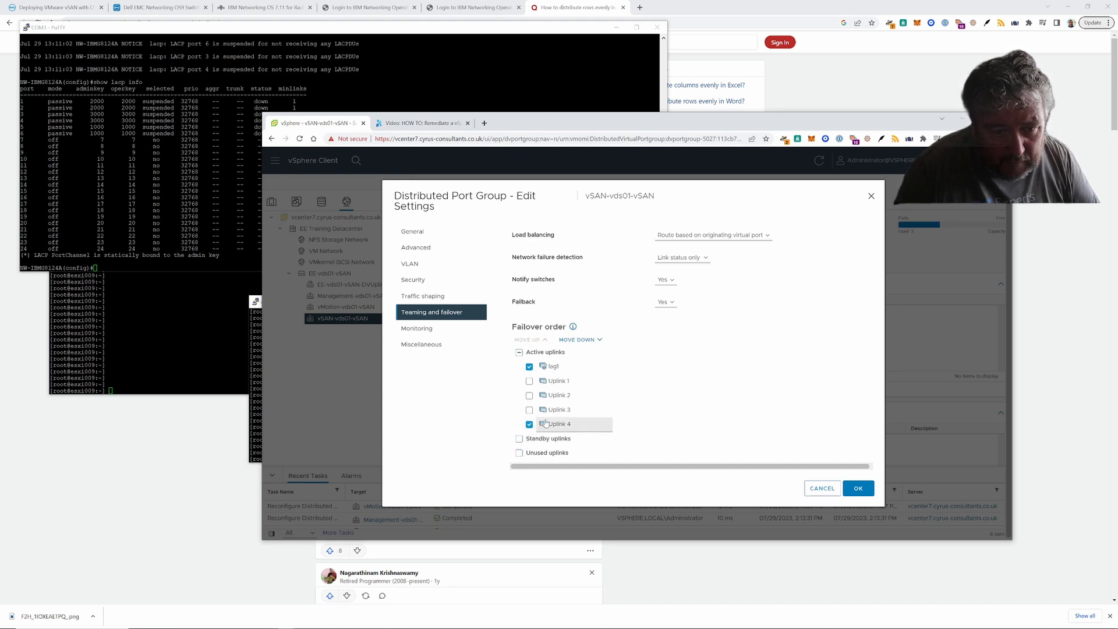
pyautogui.click(585, 339)
pyautogui.click(585, 339)
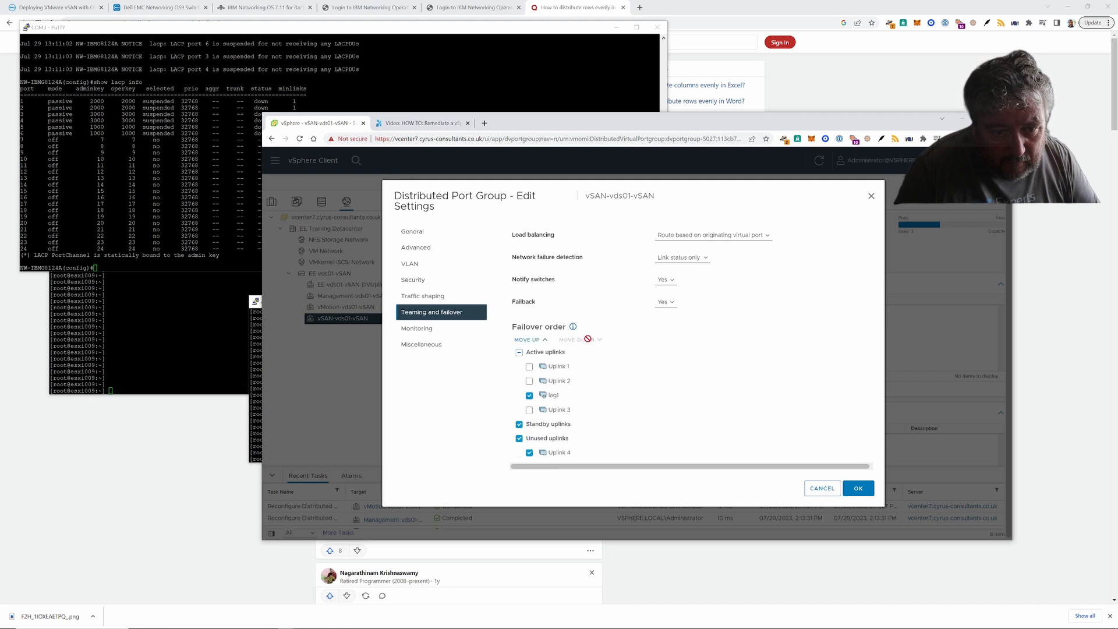
pyautogui.click(529, 410)
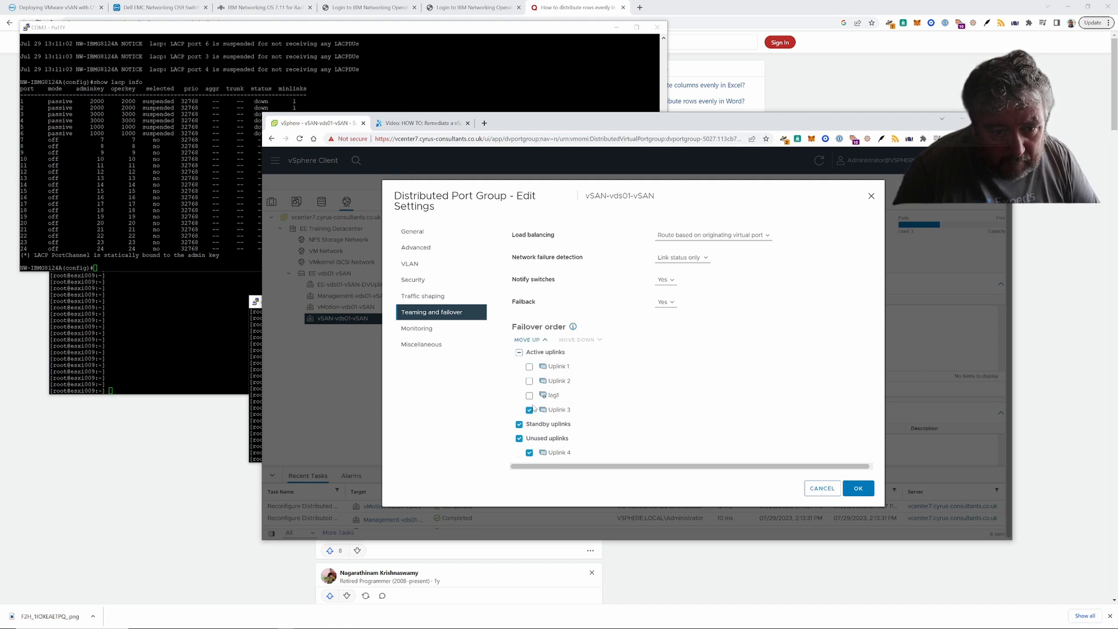
pyautogui.click(519, 437)
pyautogui.click(519, 424)
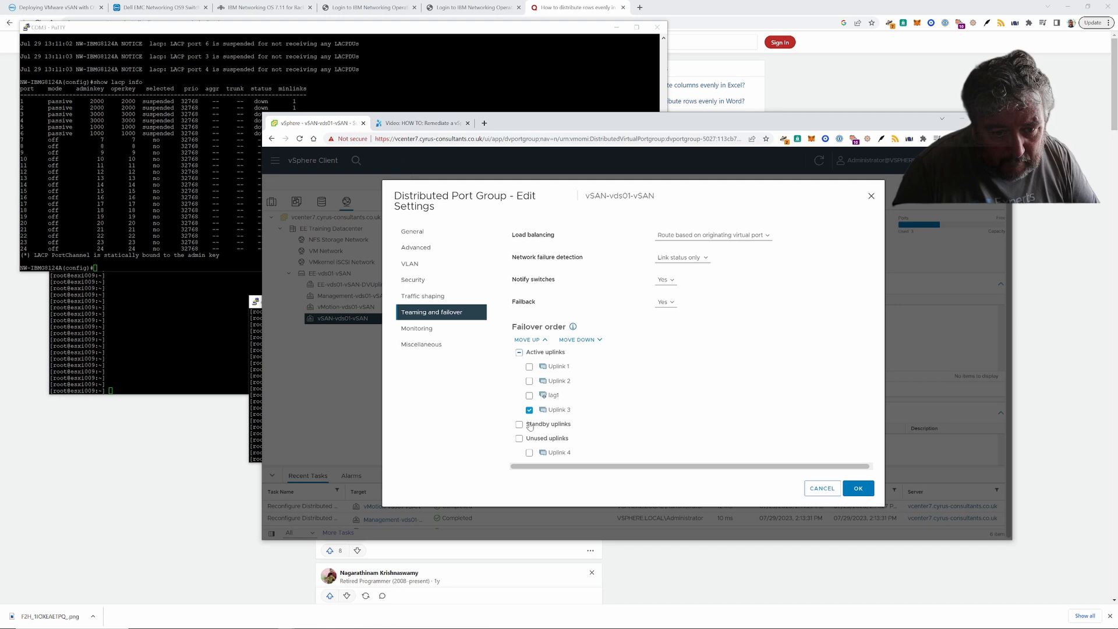
pyautogui.click(590, 341)
pyautogui.click(591, 340)
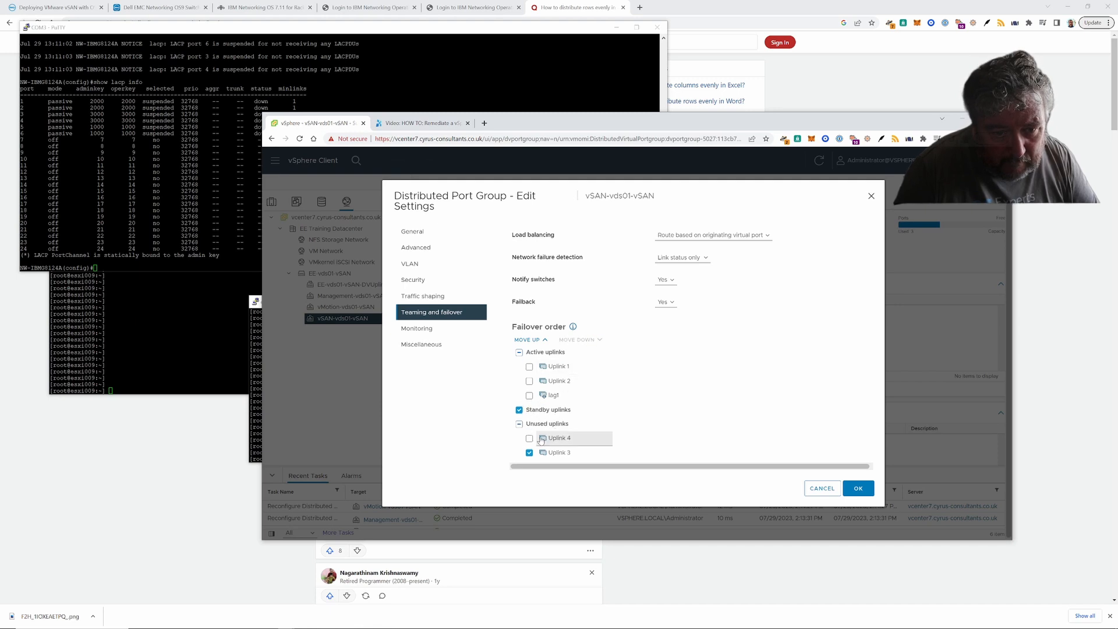
pyautogui.click(528, 340)
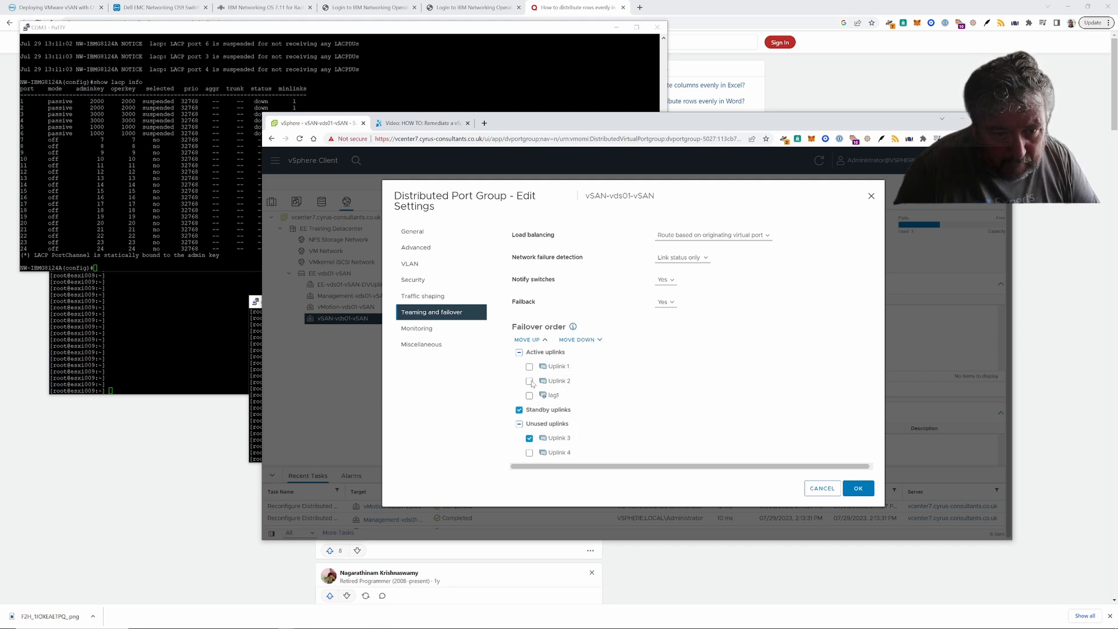
# - Move Uplinks 2 and 1 into the unused uplinks, leaving lag1 solely active
pyautogui.click(529, 381)
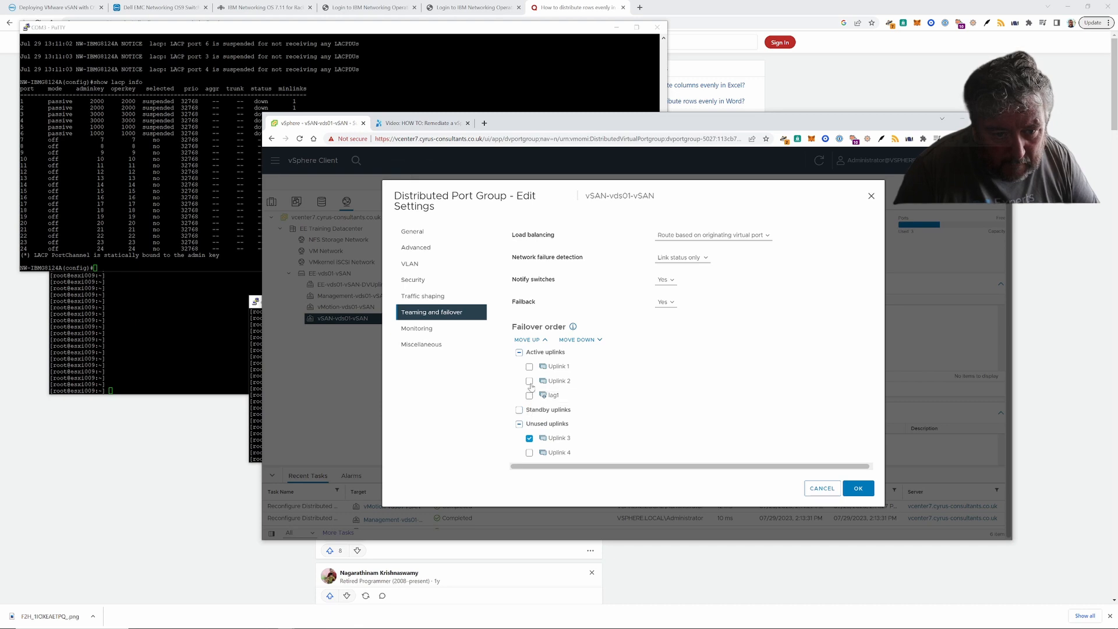
pyautogui.click(578, 340)
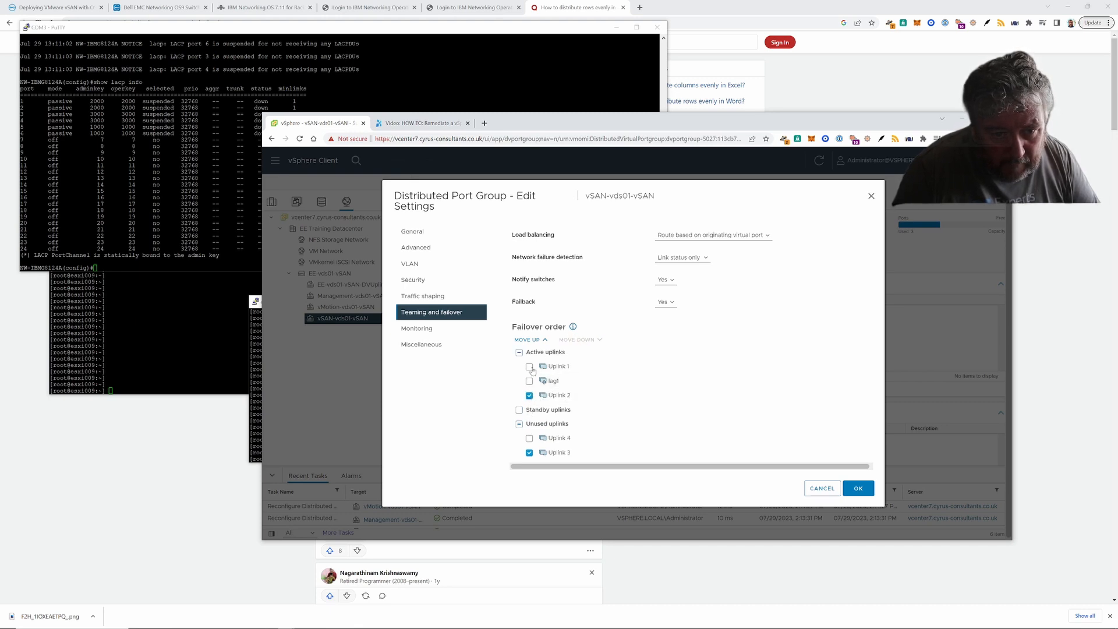
pyautogui.click(529, 453)
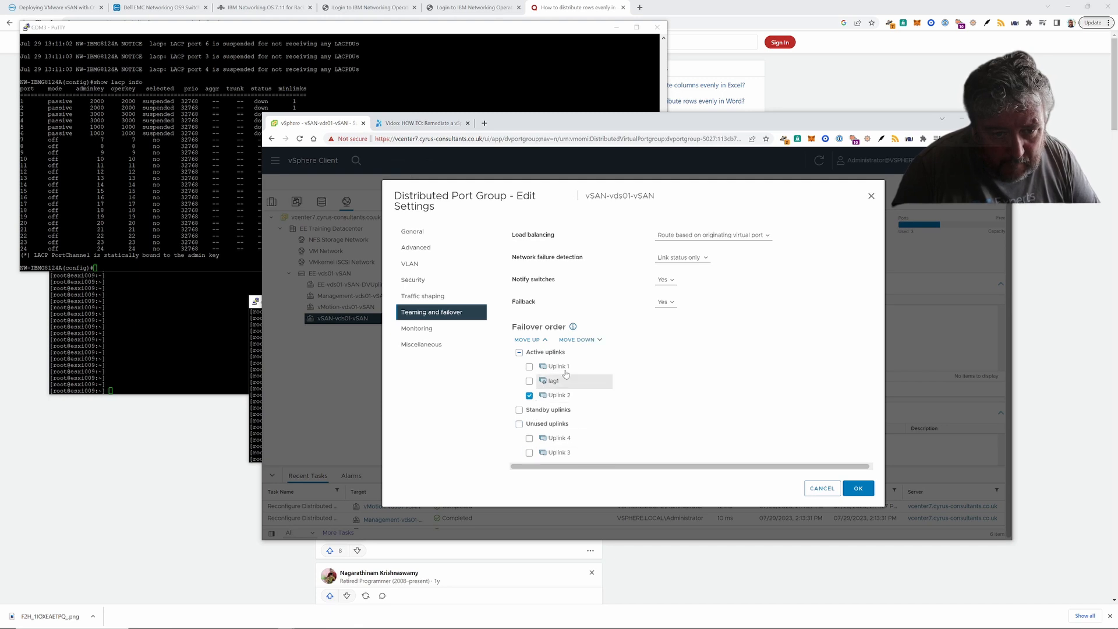
pyautogui.click(578, 340)
pyautogui.click(578, 340)
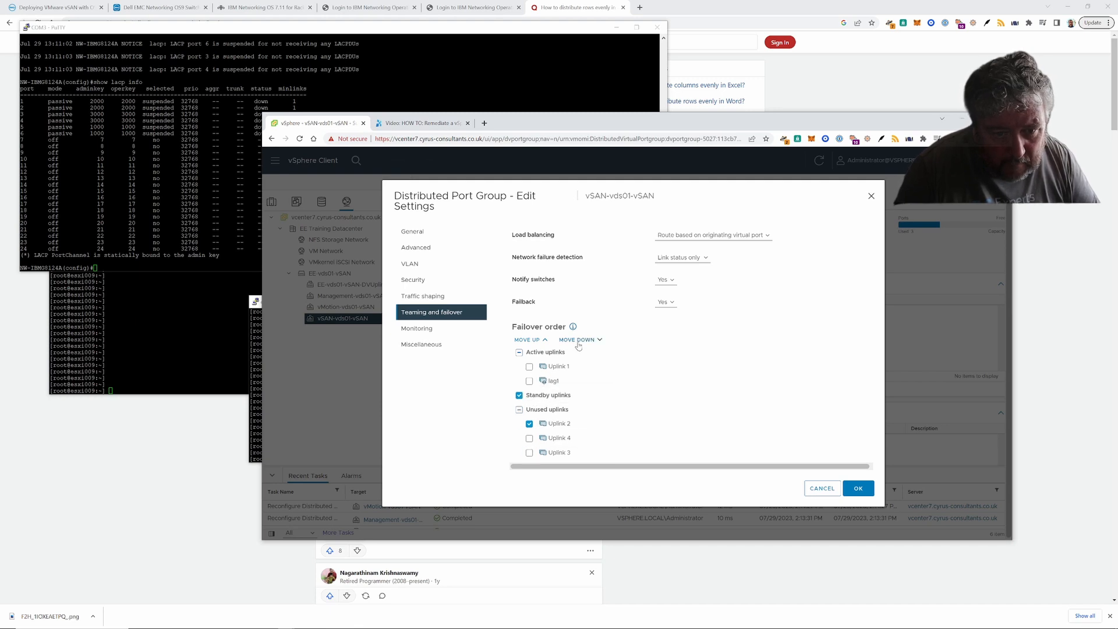
pyautogui.click(529, 424)
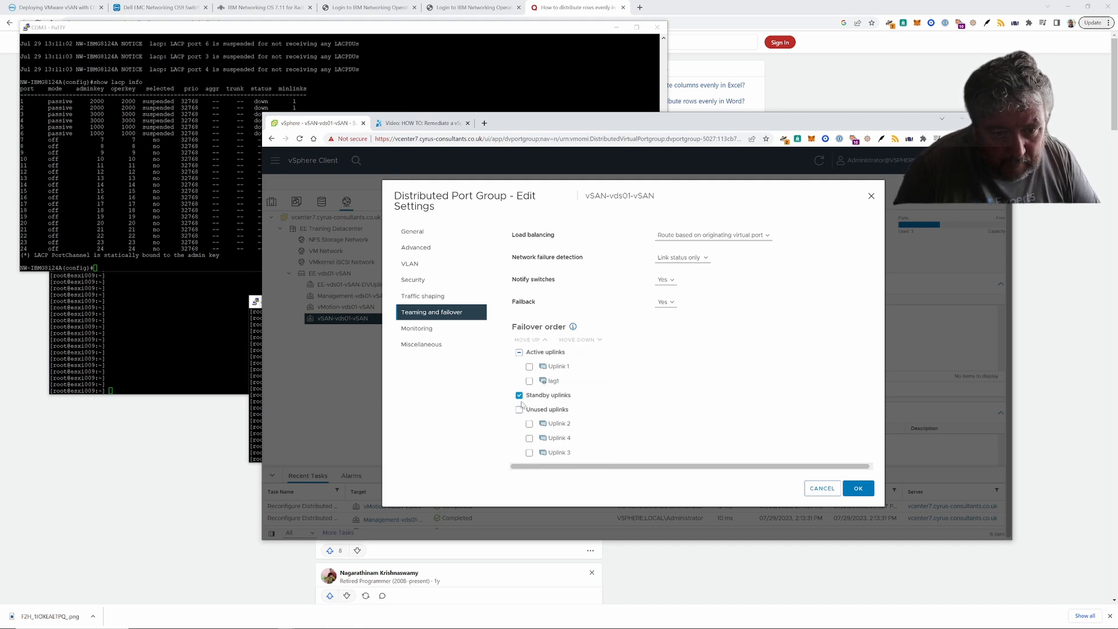
pyautogui.click(529, 367)
pyautogui.click(579, 340)
pyautogui.click(580, 340)
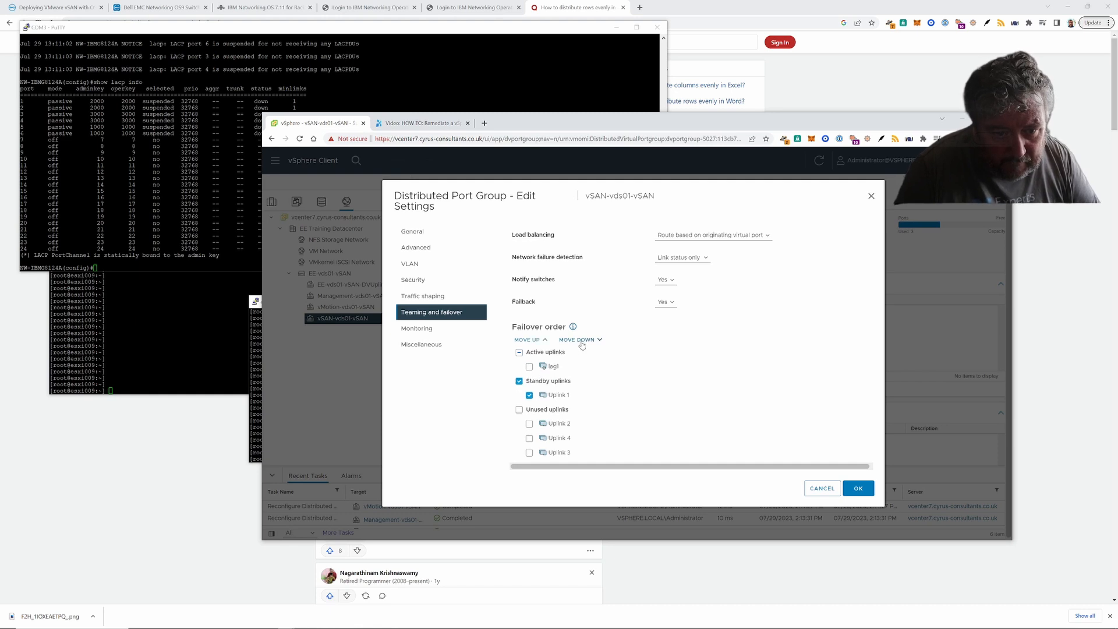
pyautogui.click(581, 340)
pyautogui.click(529, 409)
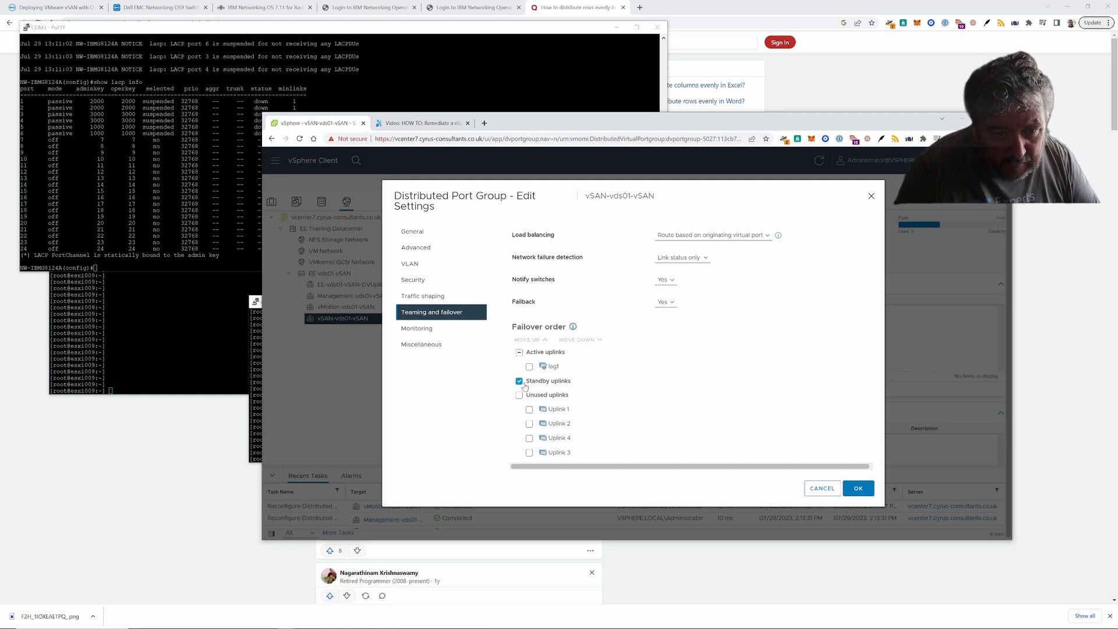
pyautogui.click(523, 383)
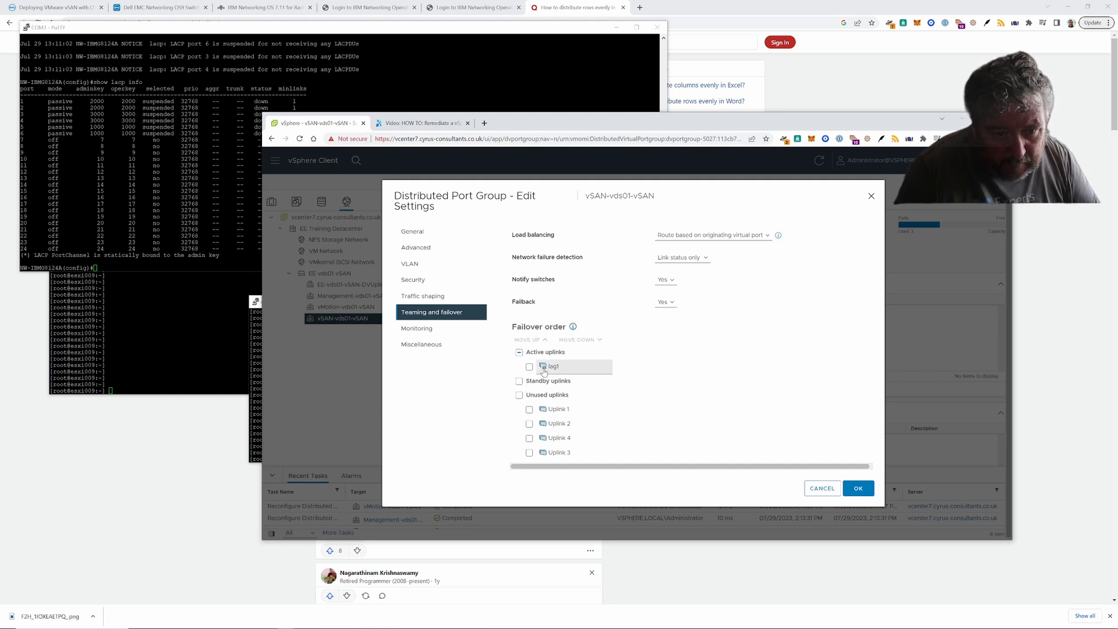
# - Set load balancing to Route based on physical NIC load and save with OK
pyautogui.click(757, 239)
pyautogui.click(740, 274)
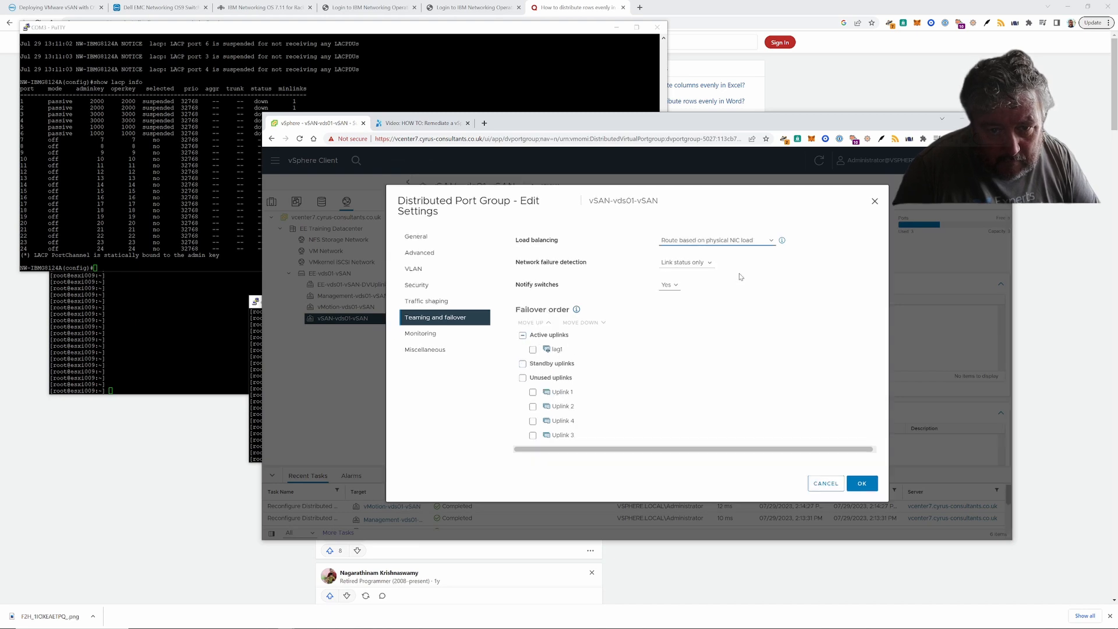
pyautogui.click(861, 486)
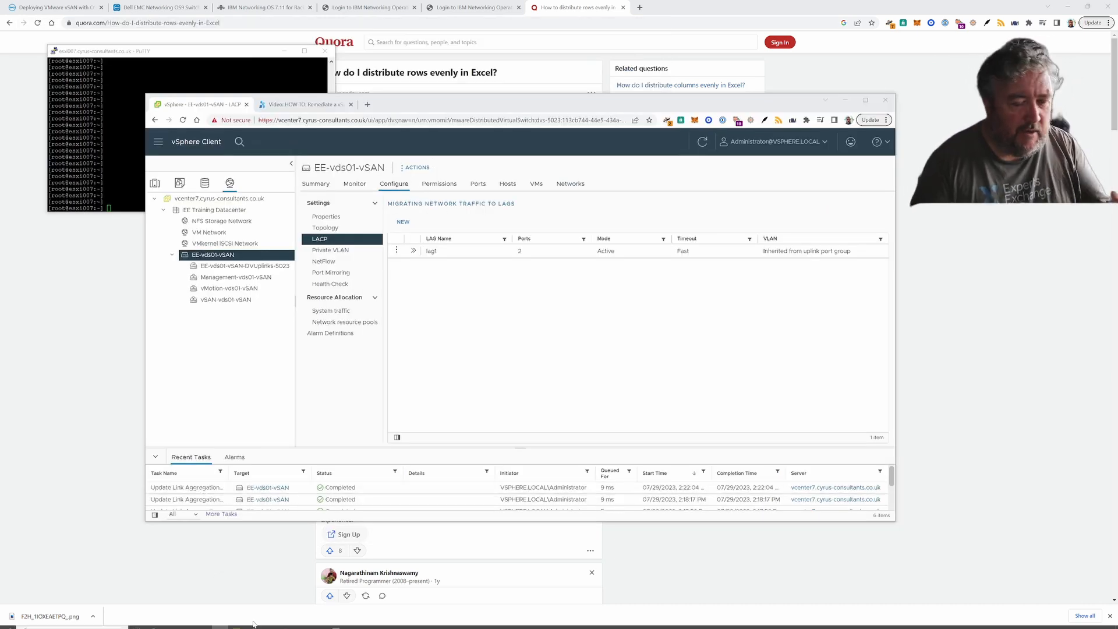
# - Review EE-vds01-vSAN's LACP page: lag1 in Active mode, 2 ports, Fast timeout
pyautogui.moveTo(354, 622)
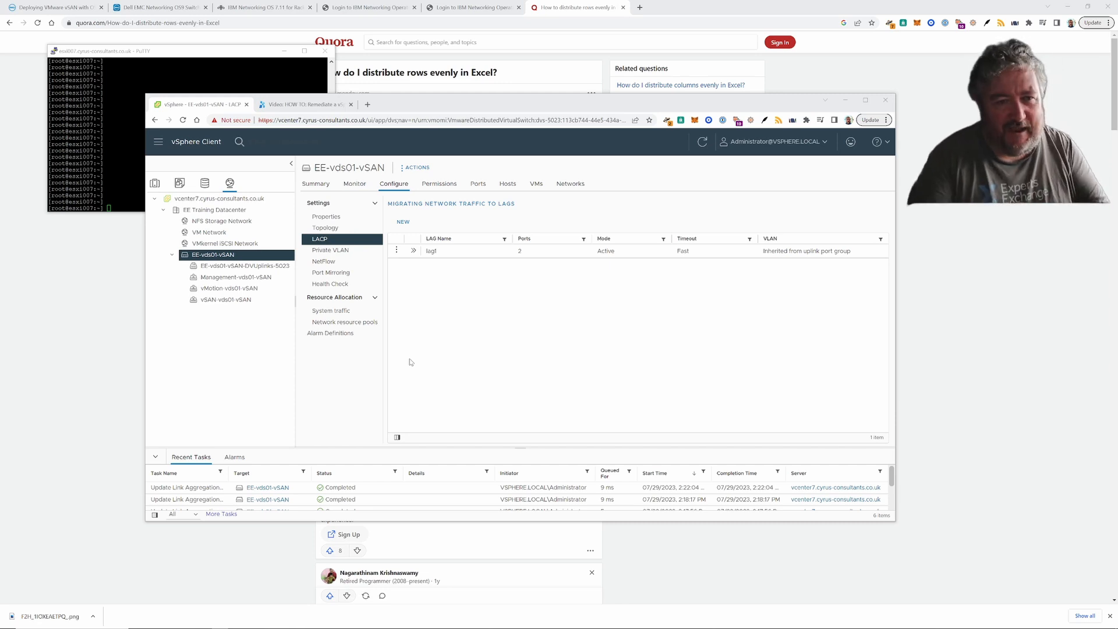
pyautogui.moveTo(285, 625)
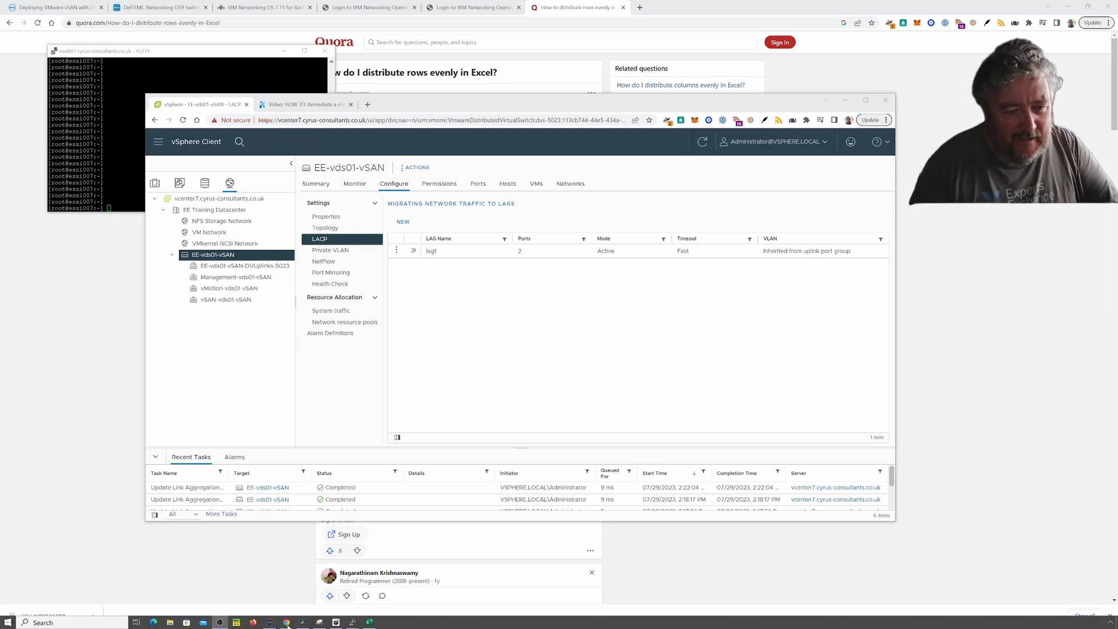
pyautogui.moveTo(352, 622)
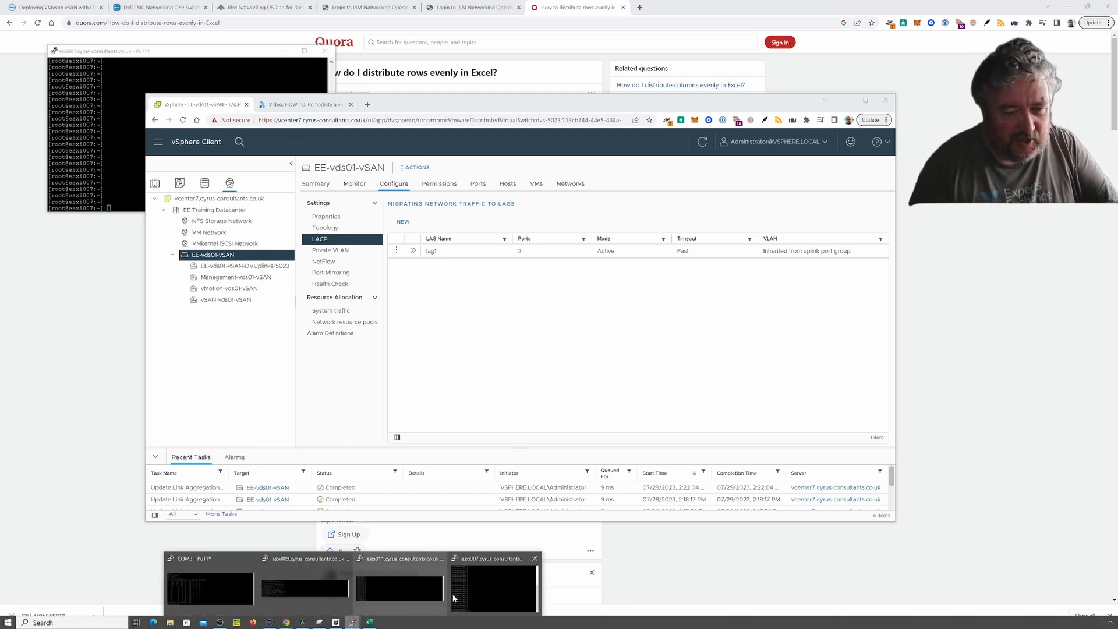
# - Rerun 'show lacp info' to confirm ports 1–6 are active, selected and up in trunks 13–15
pyautogui.click(209, 587)
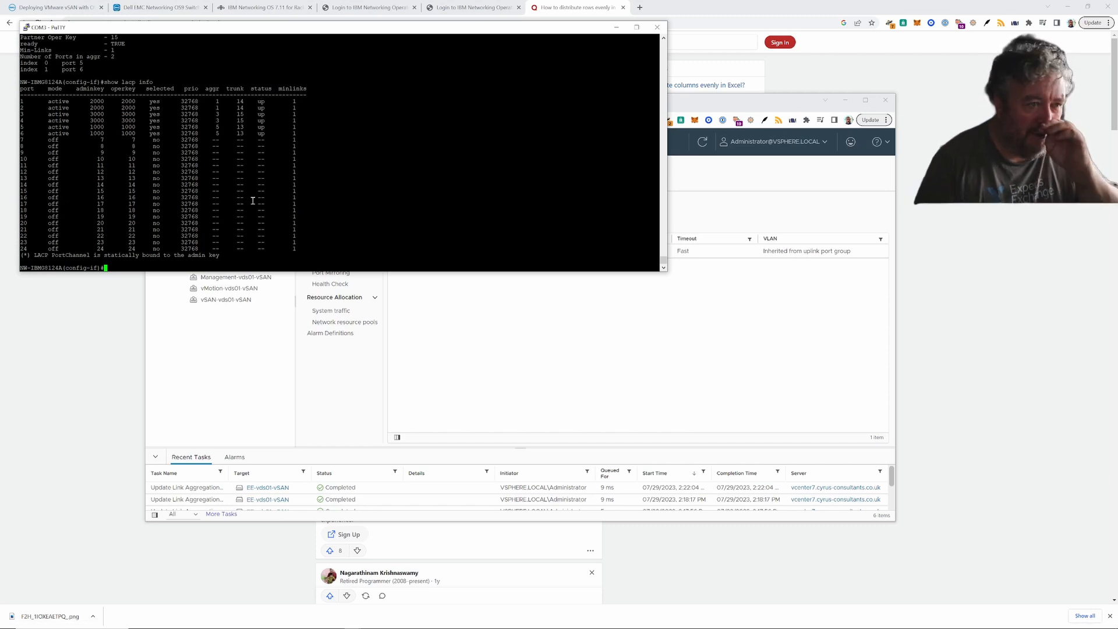
pyautogui.press('Up')
pyautogui.press('Return')
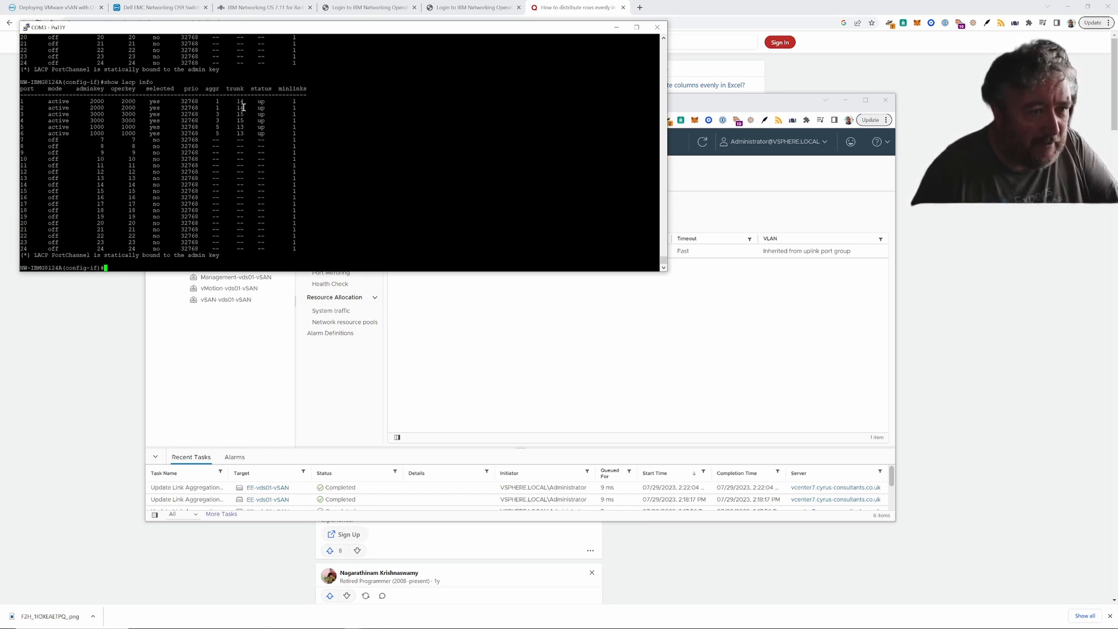
pyautogui.click(440, 358)
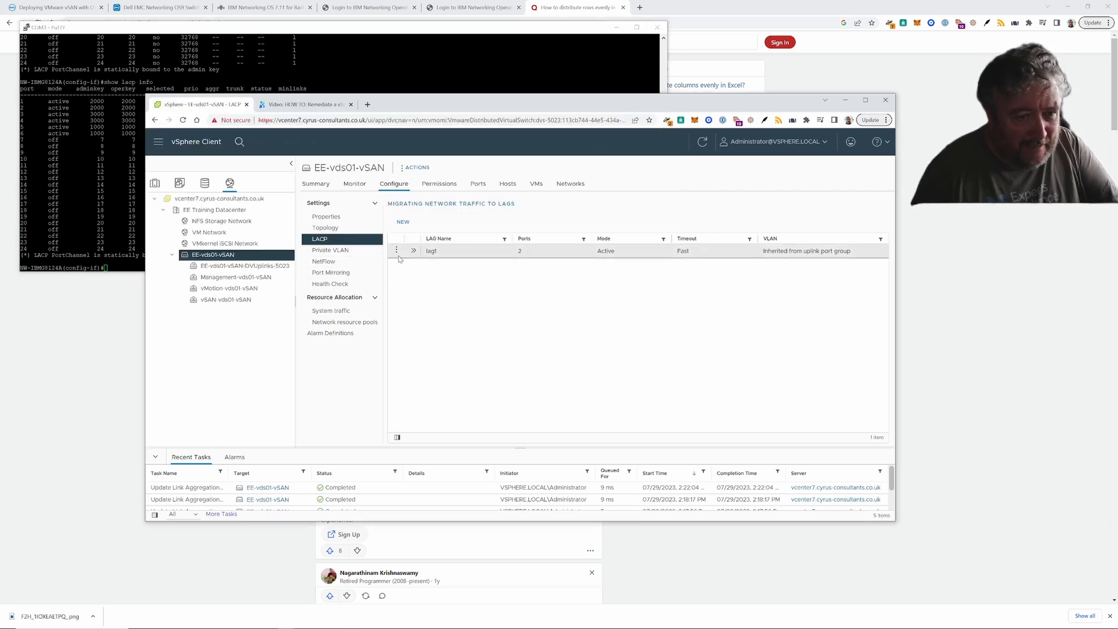
pyautogui.click(397, 250)
pyautogui.click(417, 251)
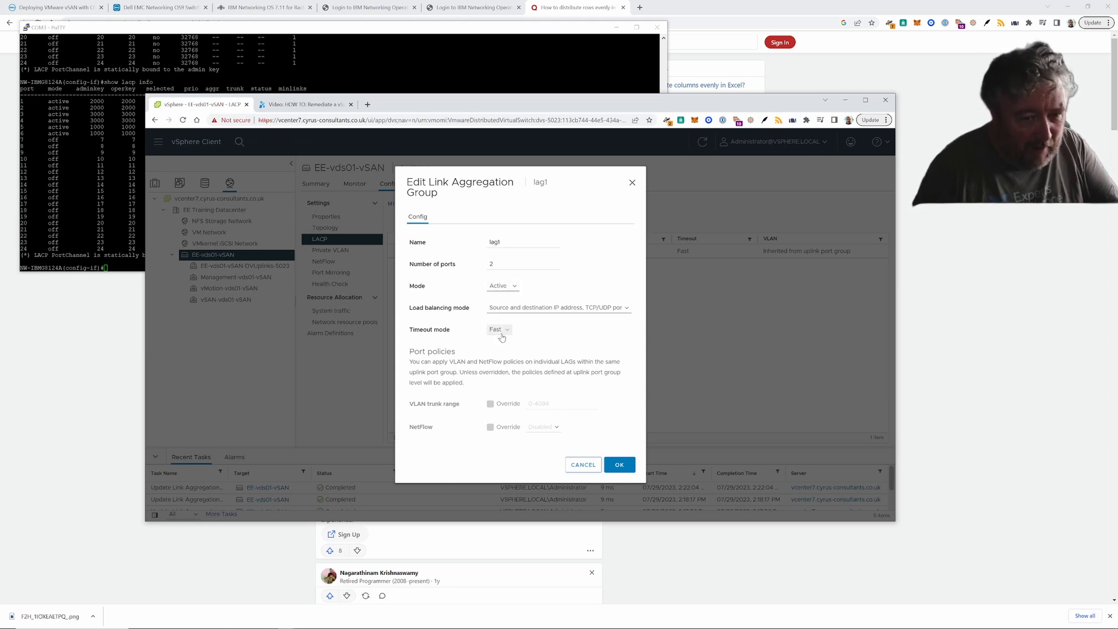
pyautogui.click(583, 466)
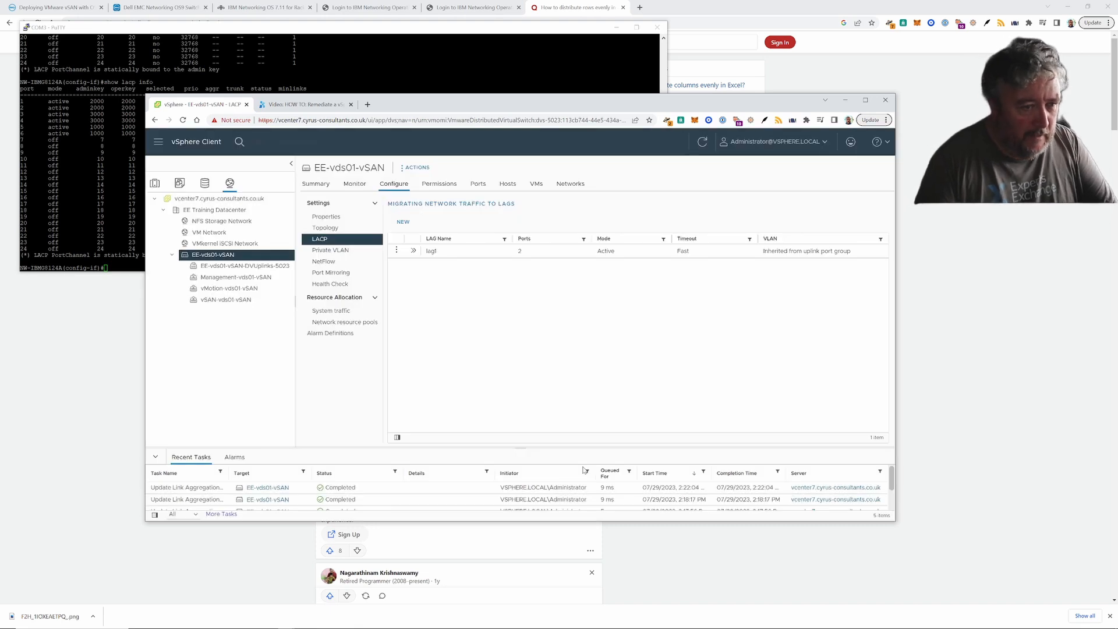
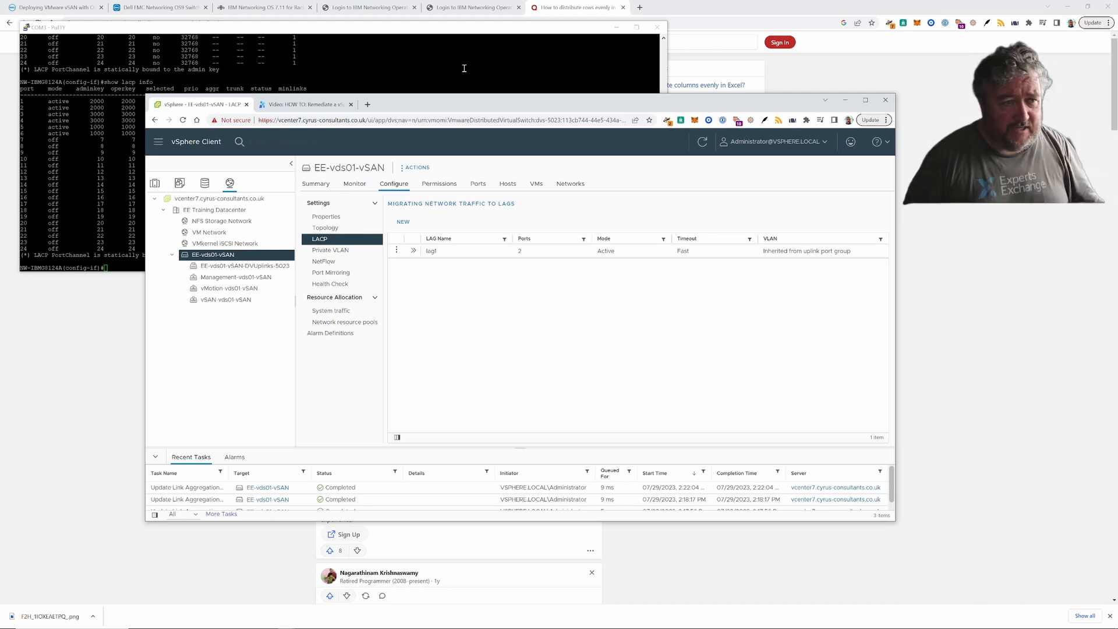
# - Bring the esxi007 PuTTY session forward, widen it, and position it over the esxi009 window
pyautogui.moveTo(345, 624)
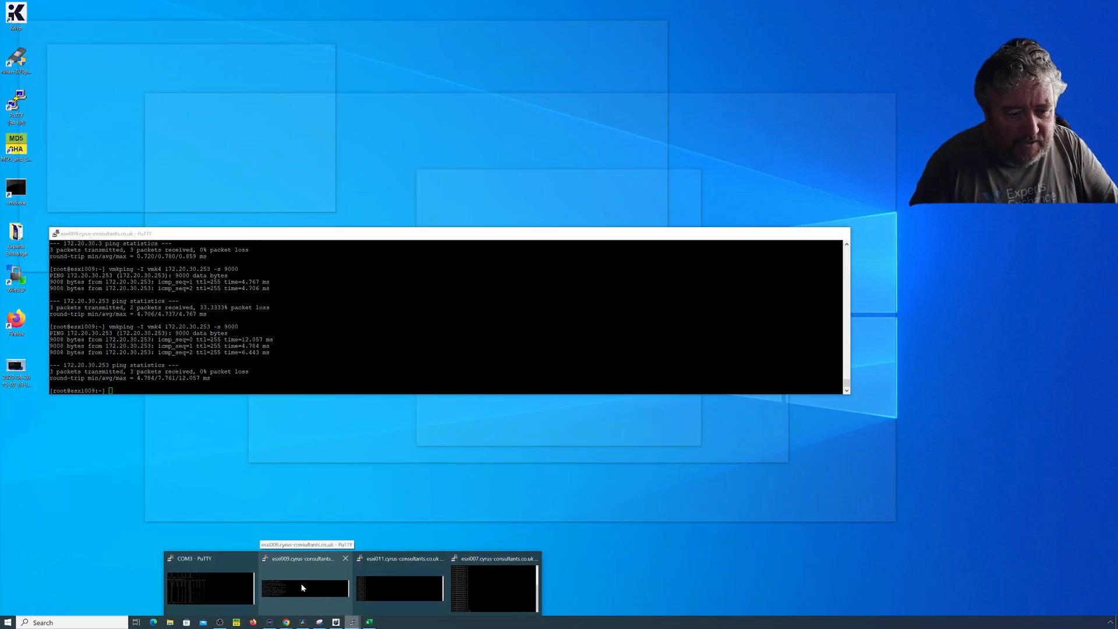
pyautogui.click(325, 598)
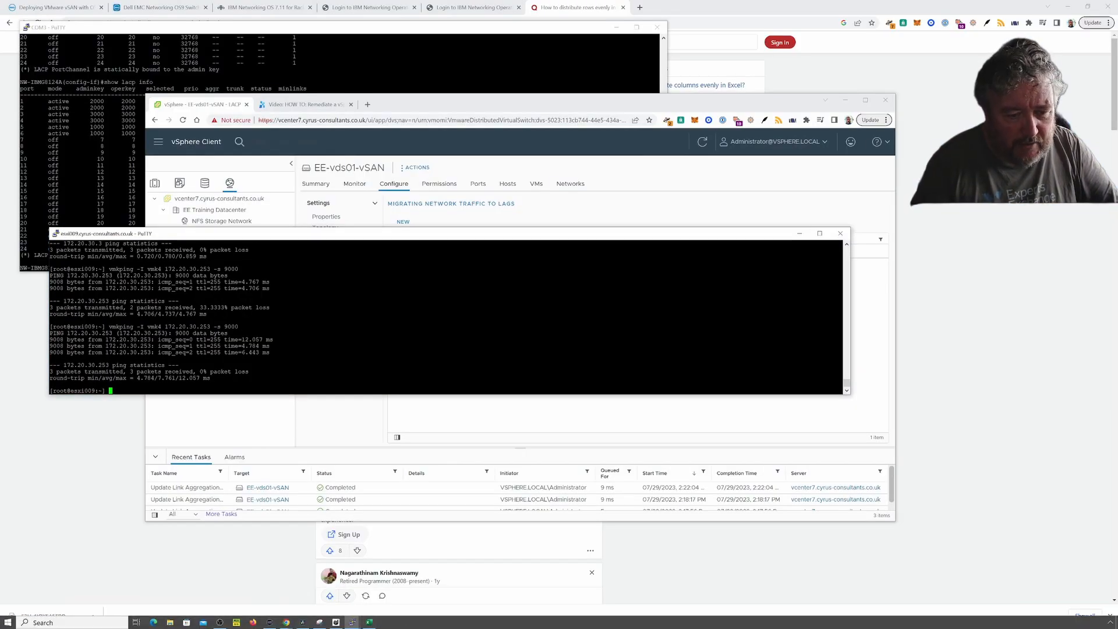
pyautogui.moveTo(357, 623)
pyautogui.click(480, 591)
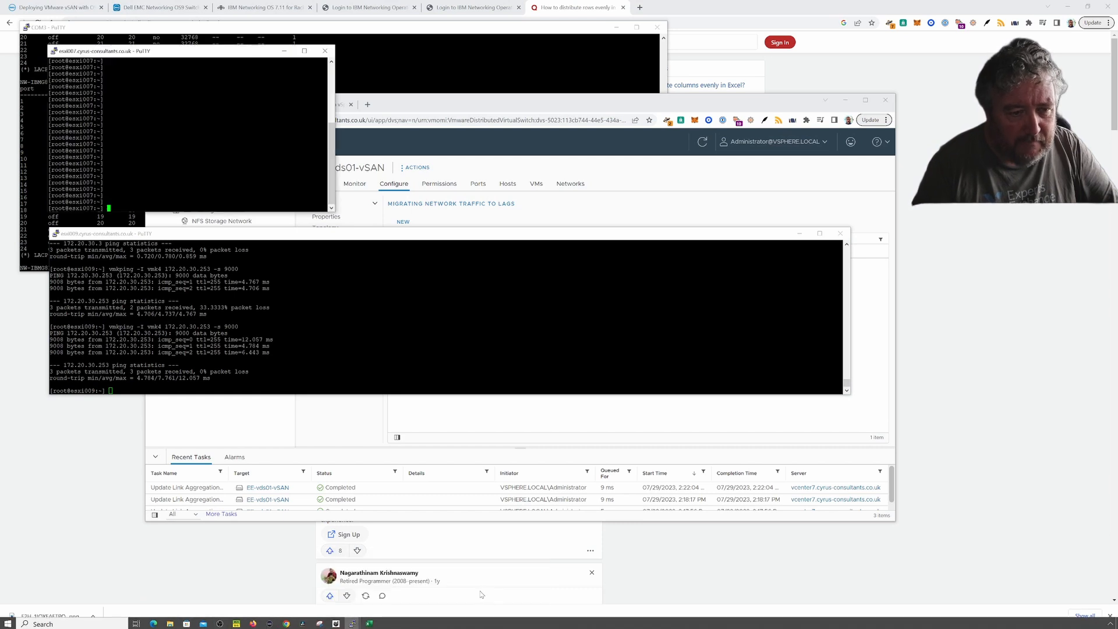
pyautogui.moveTo(186, 46); pyautogui.dragTo(262, 146)
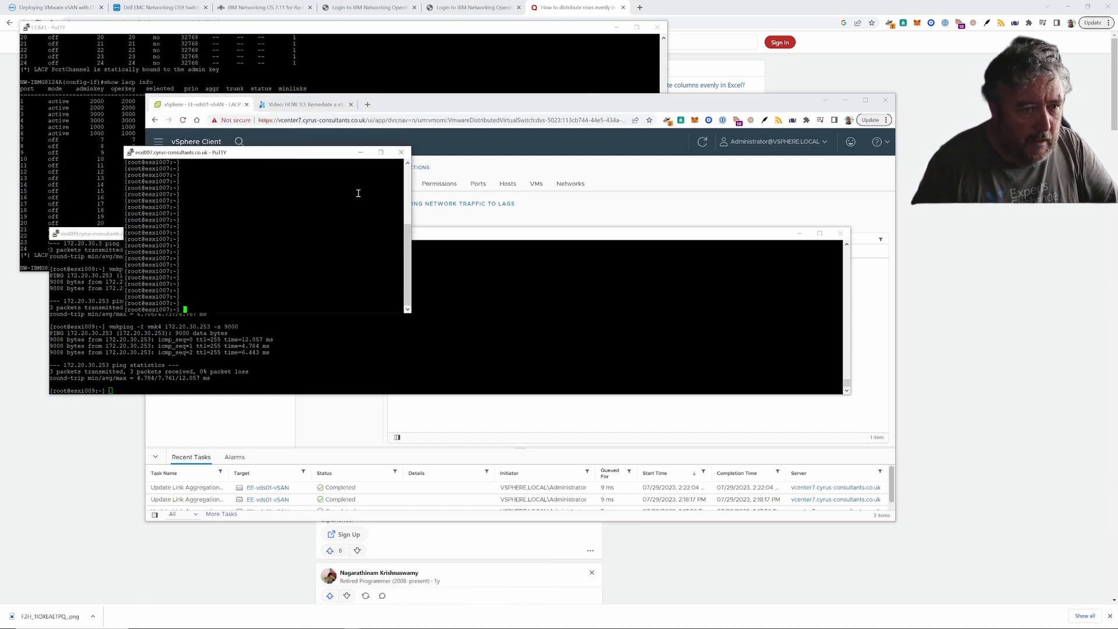
pyautogui.moveTo(409, 214); pyautogui.dragTo(868, 214)
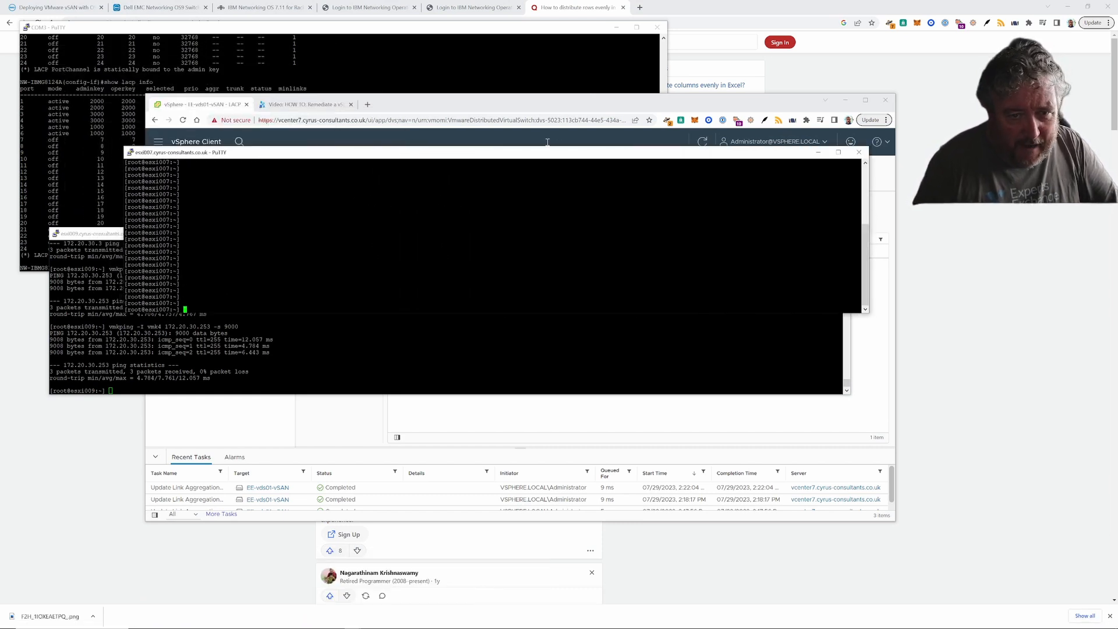
pyautogui.moveTo(540, 154); pyautogui.dragTo(523, 235)
pyautogui.moveTo(335, 624)
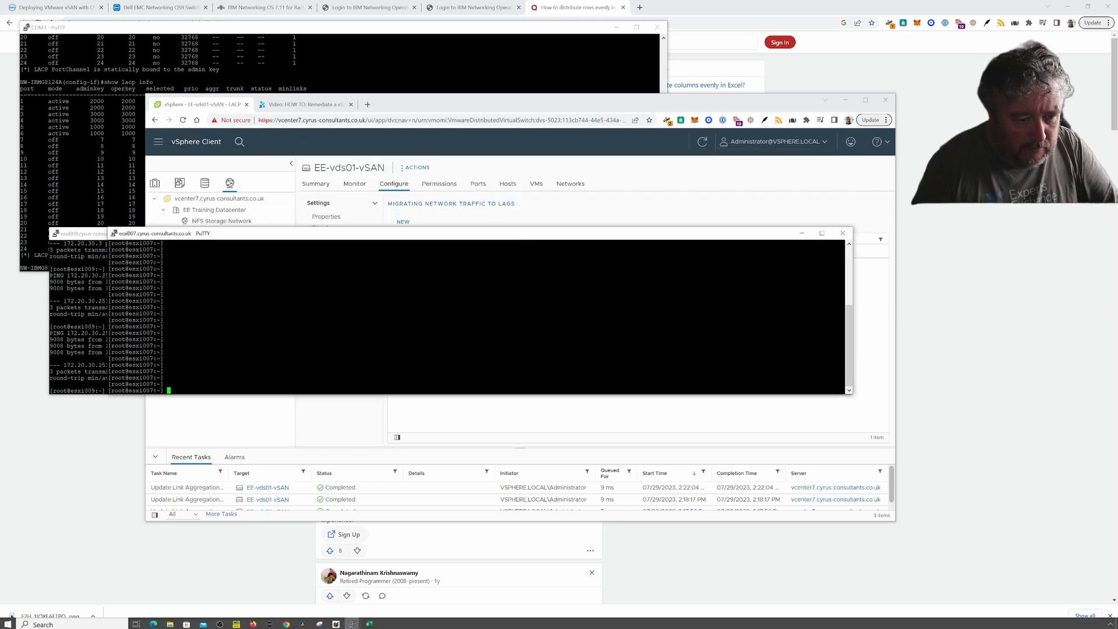
pyautogui.click(369, 622)
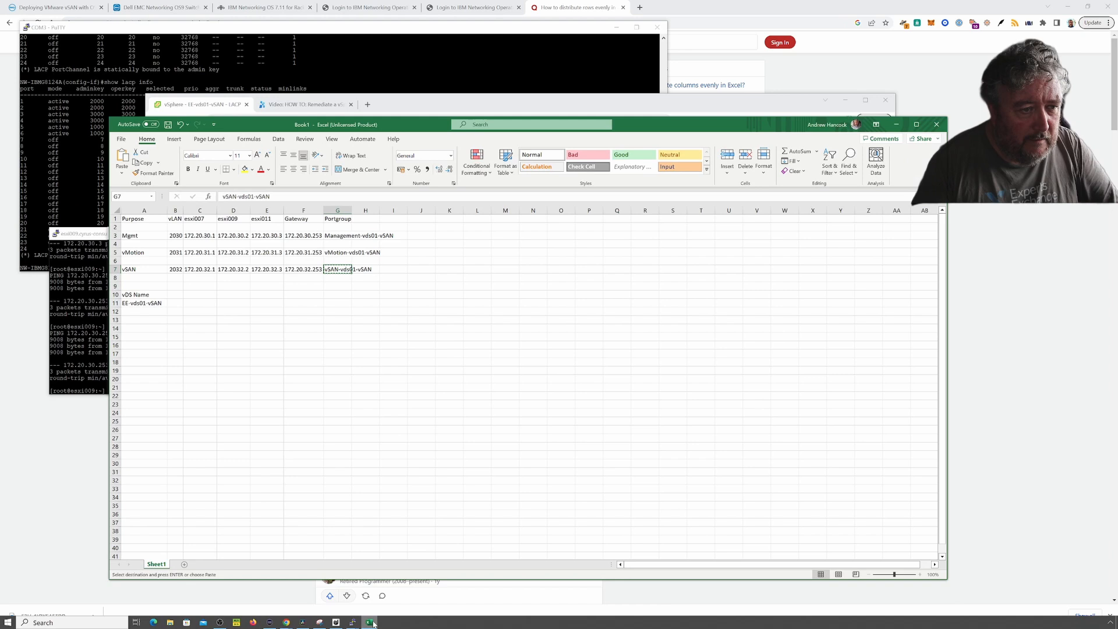
# - Copy esxi007's management address 172.20.30.1 from cell C3 of the IP table
pyautogui.click(199, 238)
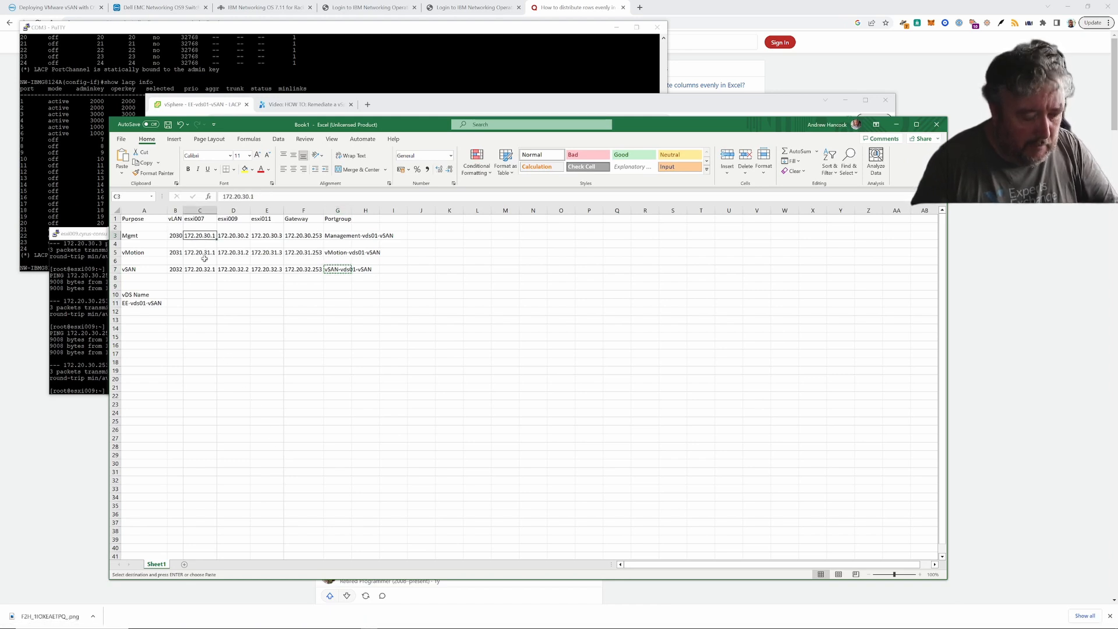
pyautogui.hotkey('ctrl', 'c')
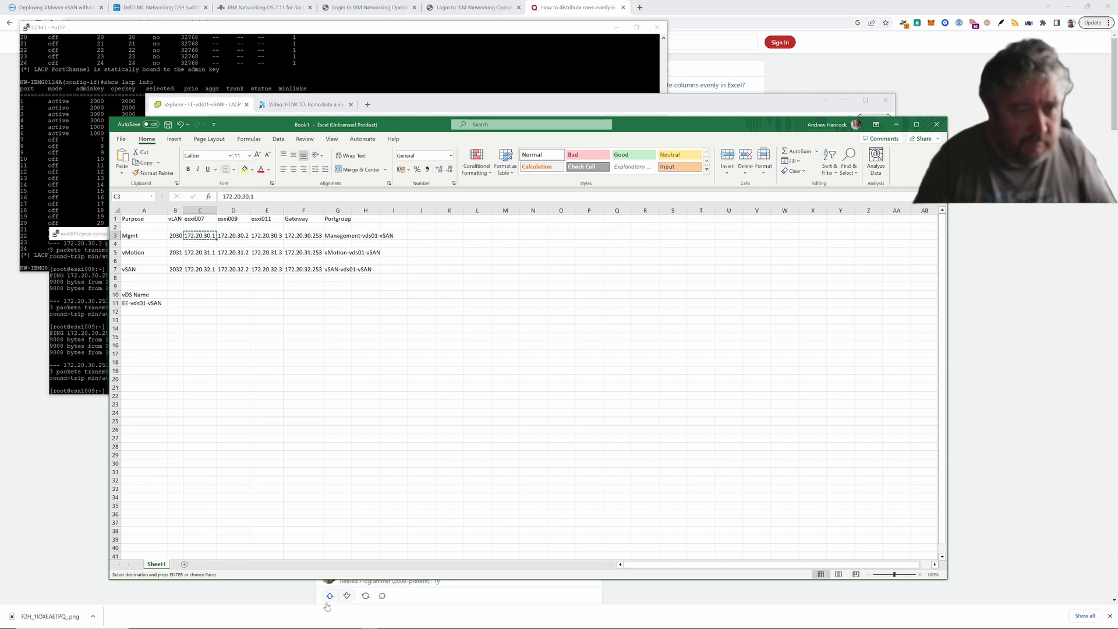
# - In the esxi007 session, ping the pasted management address 172.20.30.1
pyautogui.moveTo(356, 624)
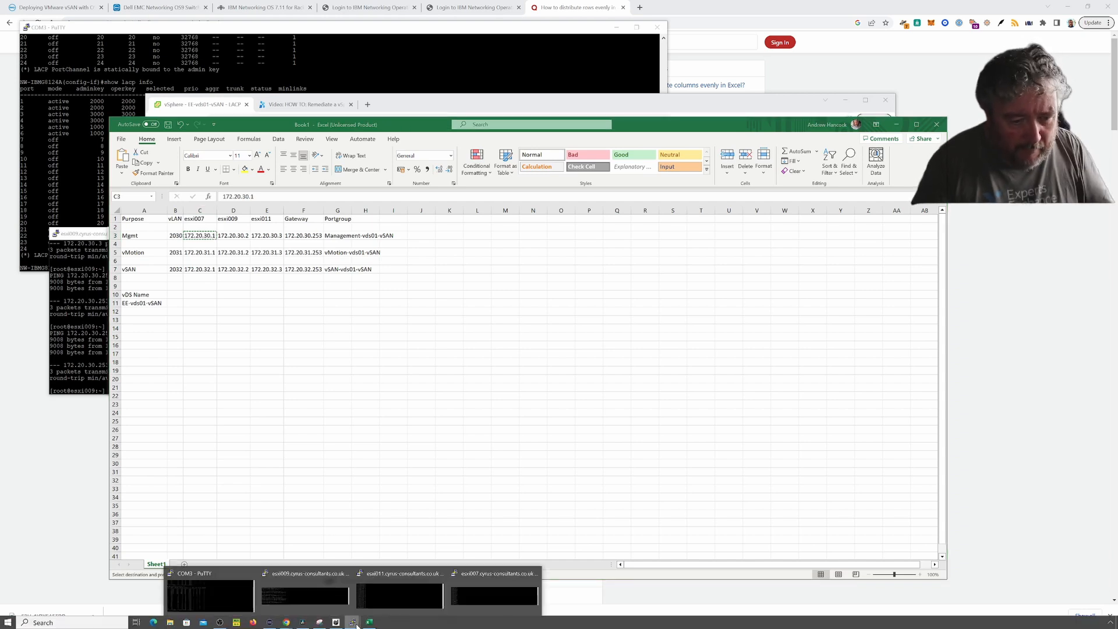
pyautogui.click(474, 592)
pyautogui.rightClick(334, 360)
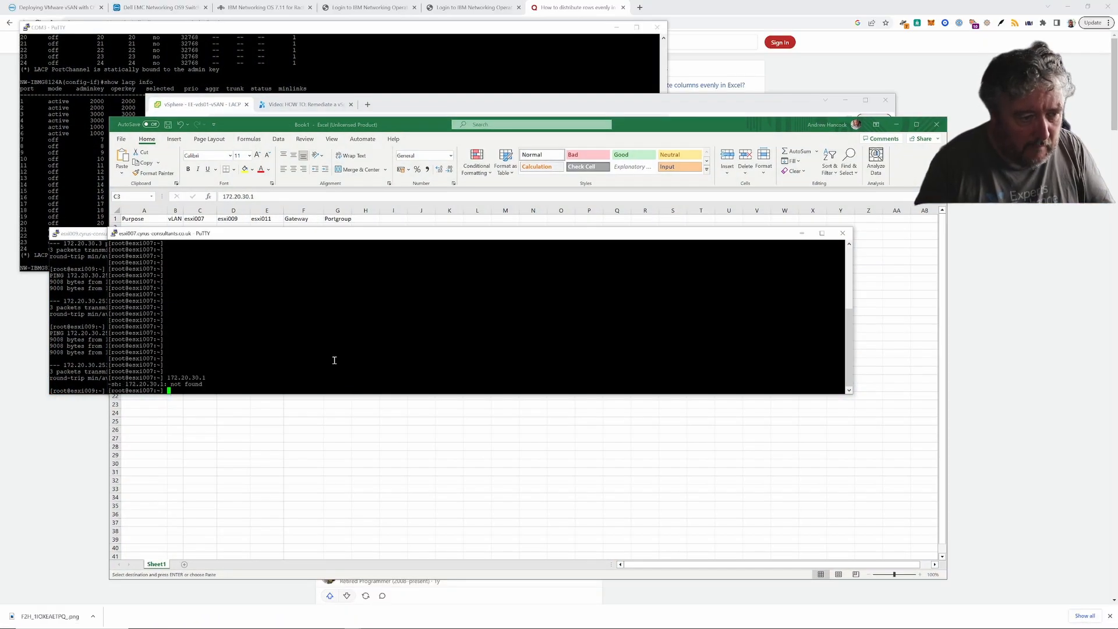
pyautogui.write('ping')
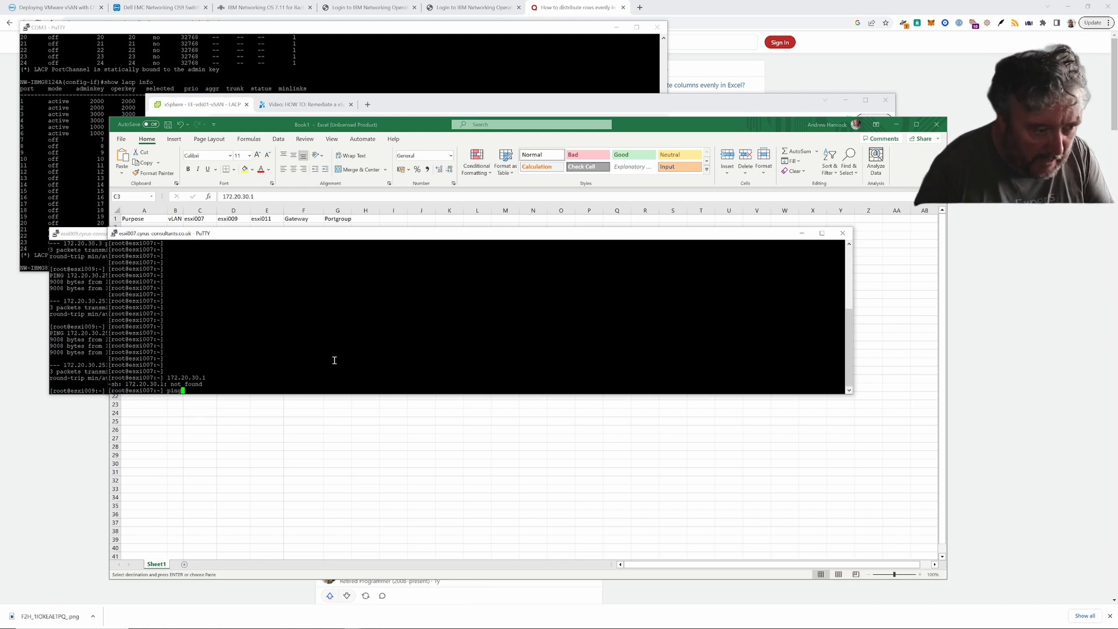
pyautogui.rightClick(454, 359)
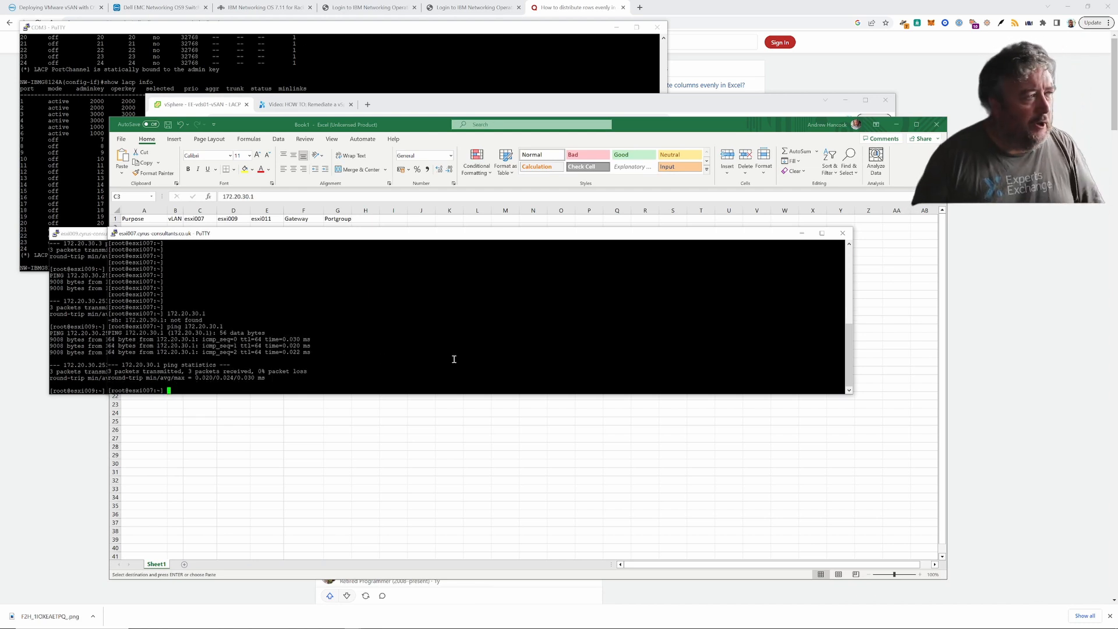
# - Turn the ping into vmkping -I vmk4 172.20.30.1 and run it
pyautogui.press('Up')
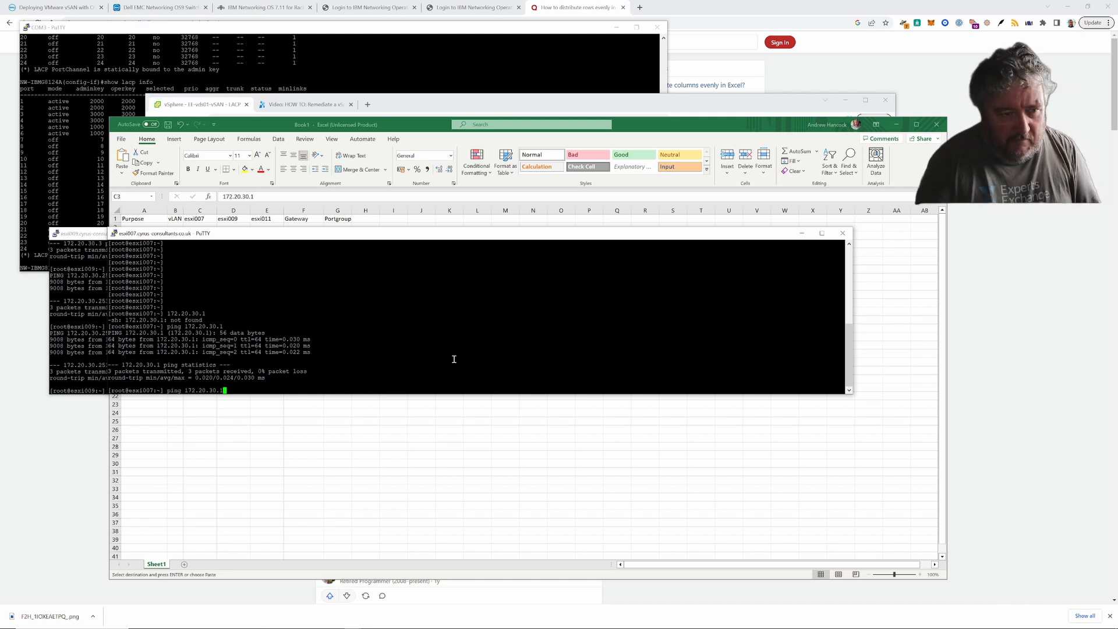
pyautogui.press('Left')
pyautogui.press('Left')
pyautogui.press('Left')
pyautogui.press('Left')
pyautogui.press('Left')
pyautogui.press('Left')
pyautogui.press('Left')
pyautogui.press('Left')
pyautogui.press('Left')
pyautogui.press('Left')
pyautogui.press('Left')
pyautogui.press('Left')
pyautogui.press('Left')
pyautogui.press('Left')
pyautogui.press('Left')
pyautogui.press('Left')
pyautogui.write('vm')
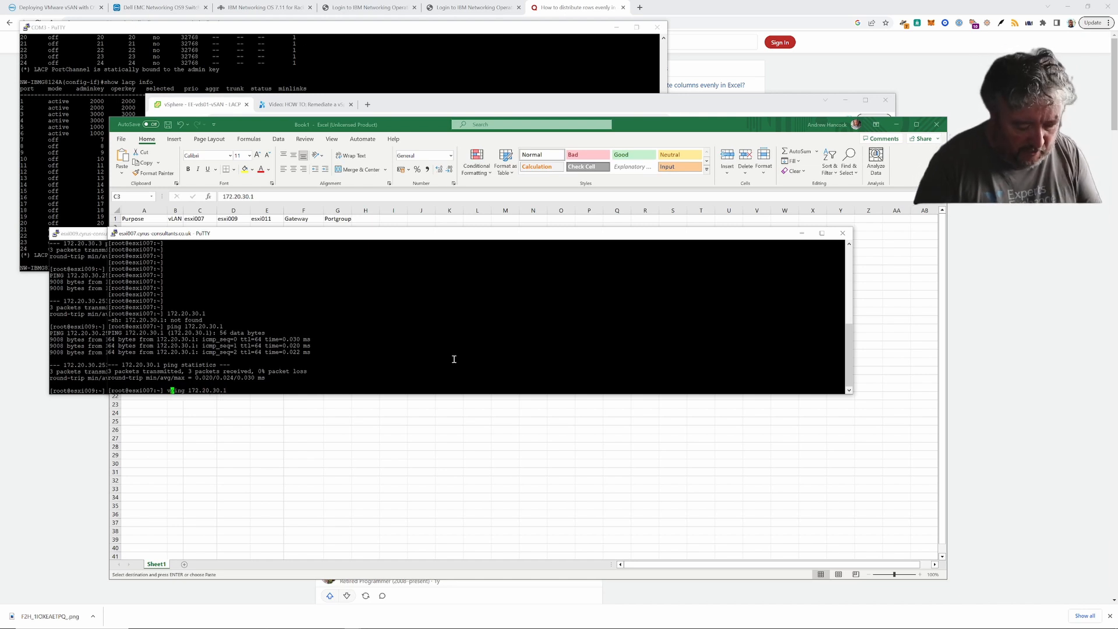
pyautogui.write('k')
pyautogui.press('Right')
pyautogui.press('Right')
pyautogui.press('Right')
pyautogui.press('Right')
pyautogui.press('Right')
pyautogui.press('Right')
pyautogui.press('Right')
pyautogui.press('Right')
pyautogui.press('Right')
pyautogui.press('Right')
pyautogui.press('Right')
pyautogui.press('Right')
pyautogui.press('Right')
pyautogui.press('Right')
pyautogui.press('Right')
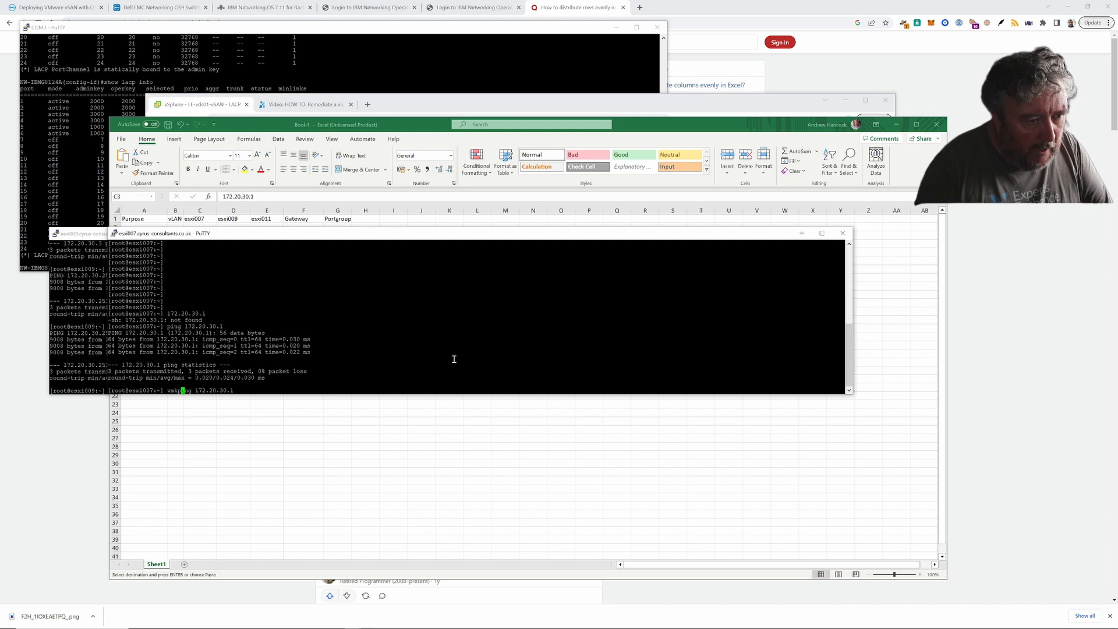
pyautogui.press('Left')
pyautogui.press('Left')
pyautogui.press('Left')
pyautogui.press('Left')
pyautogui.press('Left')
pyautogui.press('Left')
pyautogui.press('Left')
pyautogui.press('Left')
pyautogui.press('Left')
pyautogui.press('Left')
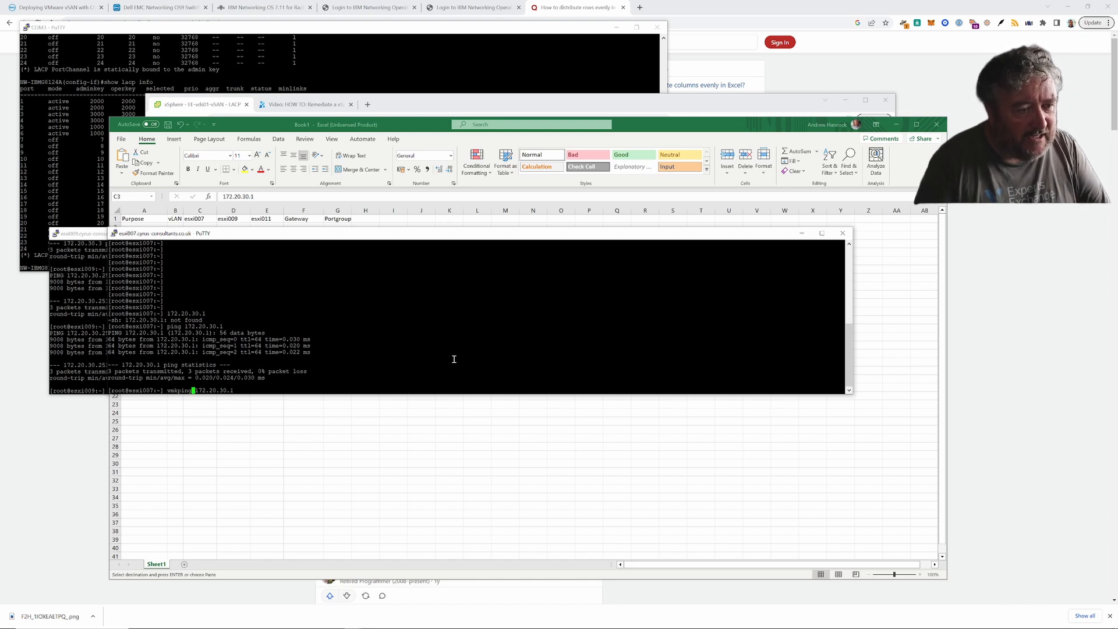
pyautogui.write('-I v')
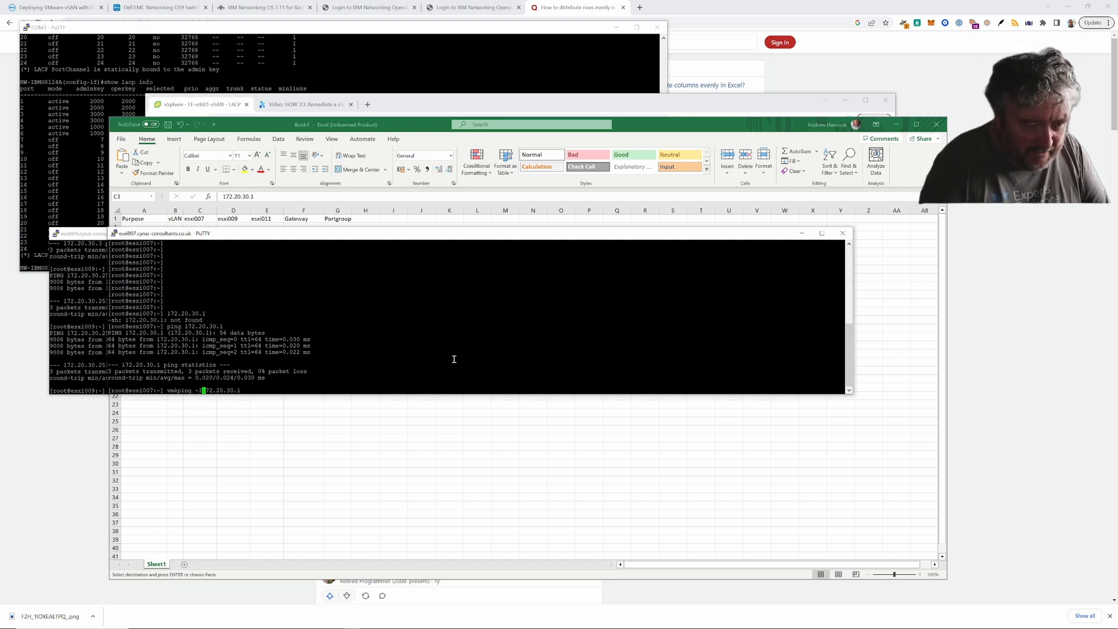
pyautogui.write('mk4')
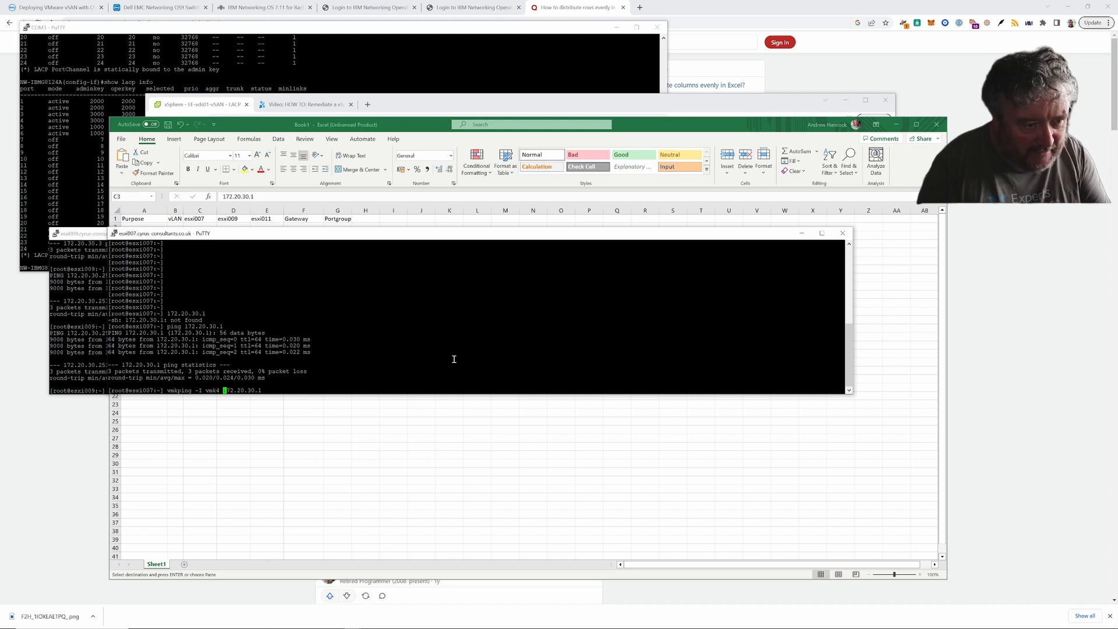
pyautogui.press('Right')
pyautogui.press('Right')
pyautogui.press('Right')
pyautogui.press('Right')
pyautogui.press('Right')
pyautogui.press('Right')
pyautogui.press('Right')
pyautogui.press('Right')
pyautogui.press('Right')
pyautogui.press('Right')
pyautogui.press('Right')
pyautogui.press('Left')
pyautogui.press('Left')
pyautogui.press('Left')
pyautogui.press('Left')
pyautogui.press('Left')
pyautogui.press('Left')
pyautogui.press('Left')
pyautogui.press('Left')
pyautogui.press('Left')
pyautogui.press('Left')
pyautogui.press('Left')
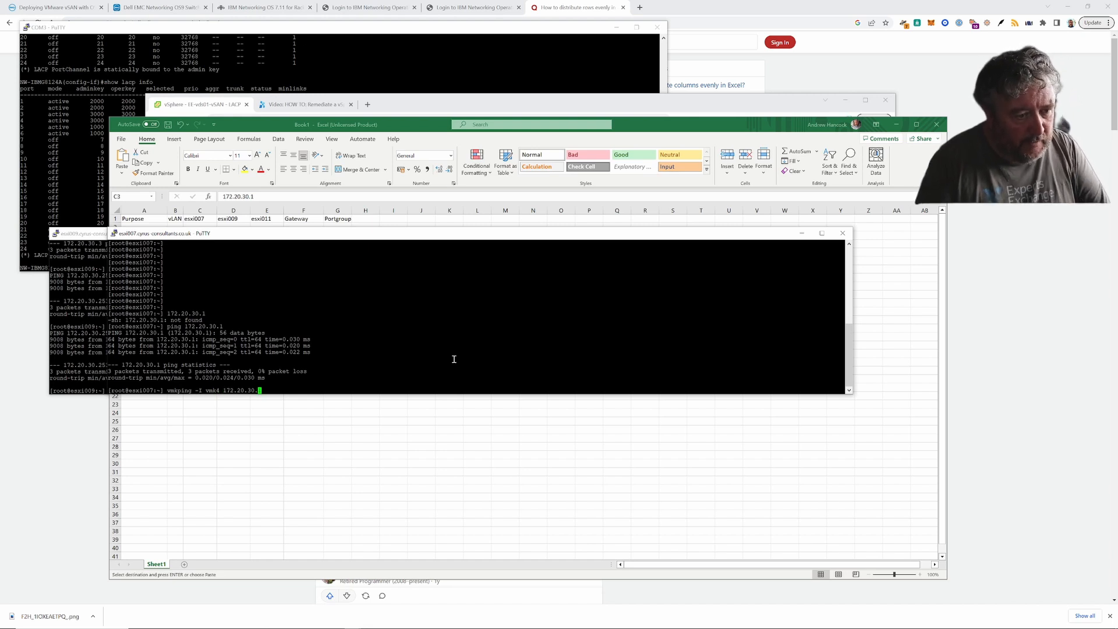
pyautogui.press('Left')
pyautogui.press('Left')
pyautogui.press('Left')
pyautogui.press('Left')
pyautogui.press('Left')
pyautogui.press('Left')
pyautogui.press('Left')
pyautogui.press('Left')
pyautogui.press('Left')
pyautogui.press('Left')
pyautogui.press('Left')
pyautogui.press('Left')
pyautogui.press('Left')
pyautogui.press('Left')
pyautogui.press('Left')
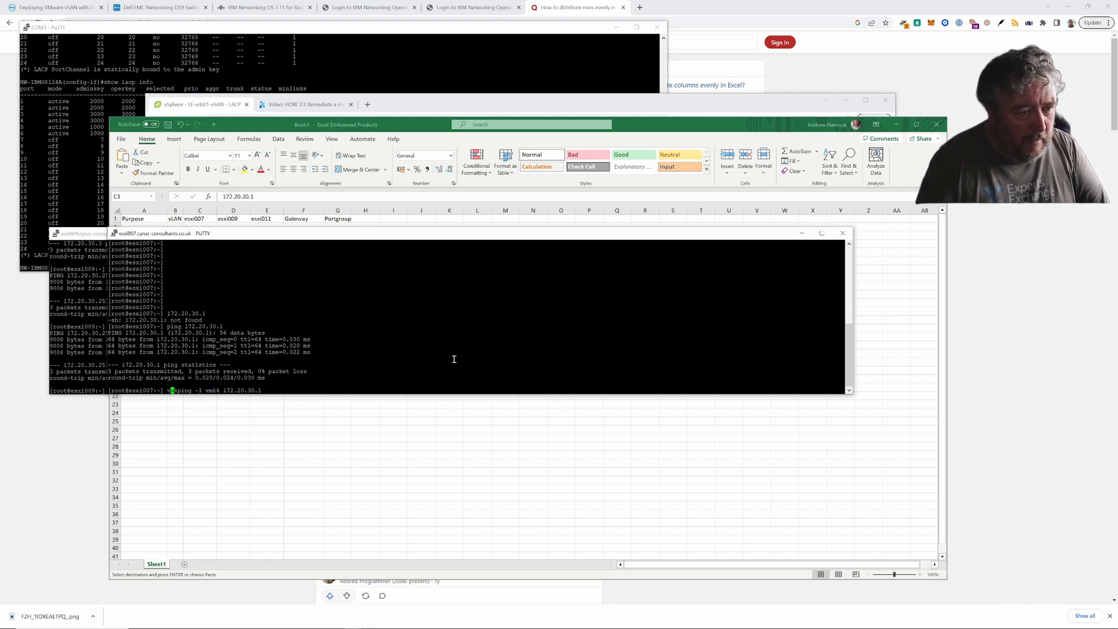
pyautogui.press('Right')
pyautogui.press('Right')
pyautogui.press('Right')
pyautogui.press('Right')
pyautogui.press('Right')
pyautogui.press('Right')
pyautogui.press('Right')
pyautogui.press('Right')
pyautogui.press('Right')
pyautogui.press('Right')
pyautogui.press('Right')
pyautogui.press('Right')
pyautogui.press('Right')
pyautogui.press('Right')
pyautogui.press('Right')
pyautogui.press('Right')
pyautogui.press('Right')
pyautogui.press('Right')
pyautogui.press('Right')
pyautogui.press('Right')
pyautogui.press('Right')
pyautogui.press('Right')
pyautogui.press('Right')
pyautogui.press('Right')
pyautogui.press('Right')
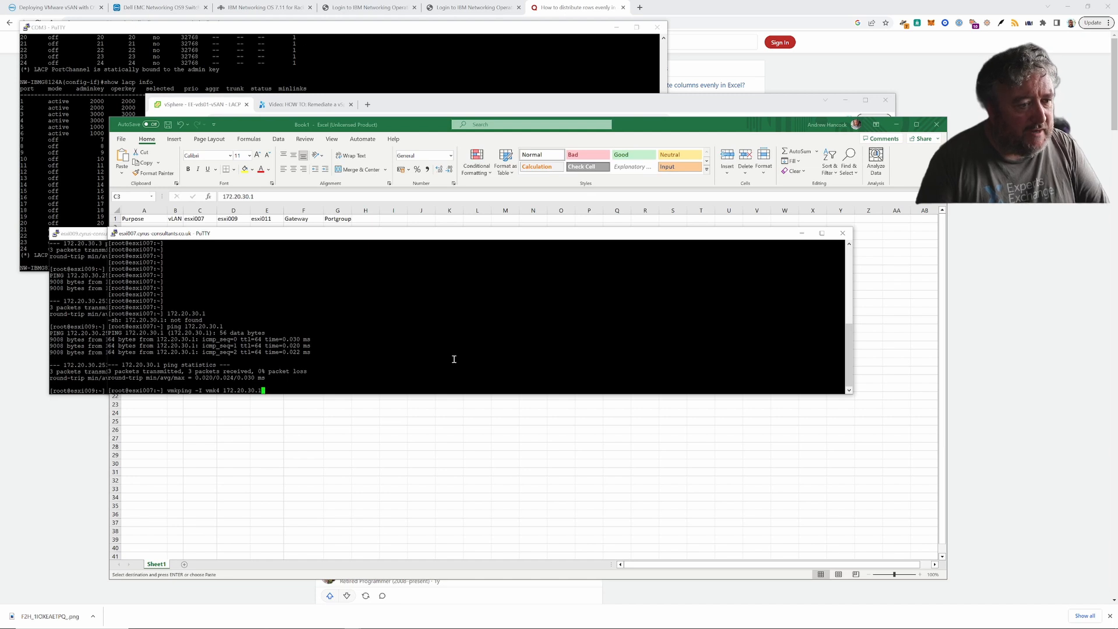
pyautogui.press('Return')
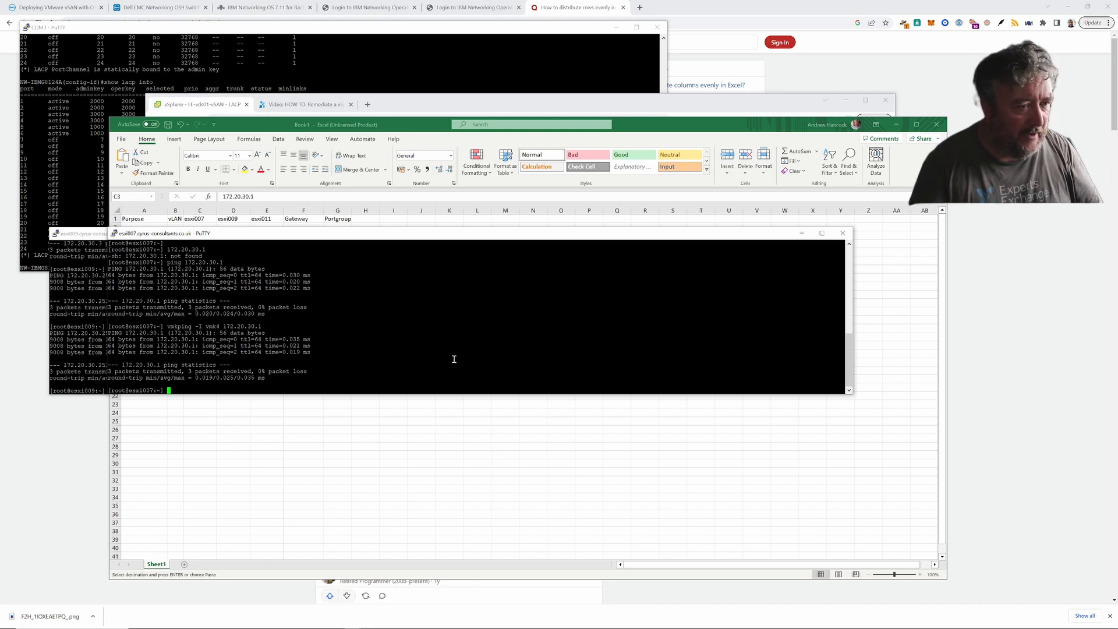
# - Run the vmk4 vmkping against 172.20.30.2
pyautogui.press('Up')
pyautogui.press('Left')
pyautogui.press('Left')
pyautogui.press('Left')
pyautogui.press('Left')
pyautogui.press('Left')
pyautogui.press('Left')
pyautogui.press('Left')
pyautogui.press('Left')
pyautogui.press('Left')
pyautogui.press('Left')
pyautogui.press('Left')
pyautogui.press('Left')
pyautogui.press('Left')
pyautogui.press('Left')
pyautogui.press('Left')
pyautogui.press('Left')
pyautogui.press('Left')
pyautogui.press('Left')
pyautogui.press('Left')
pyautogui.press('Left')
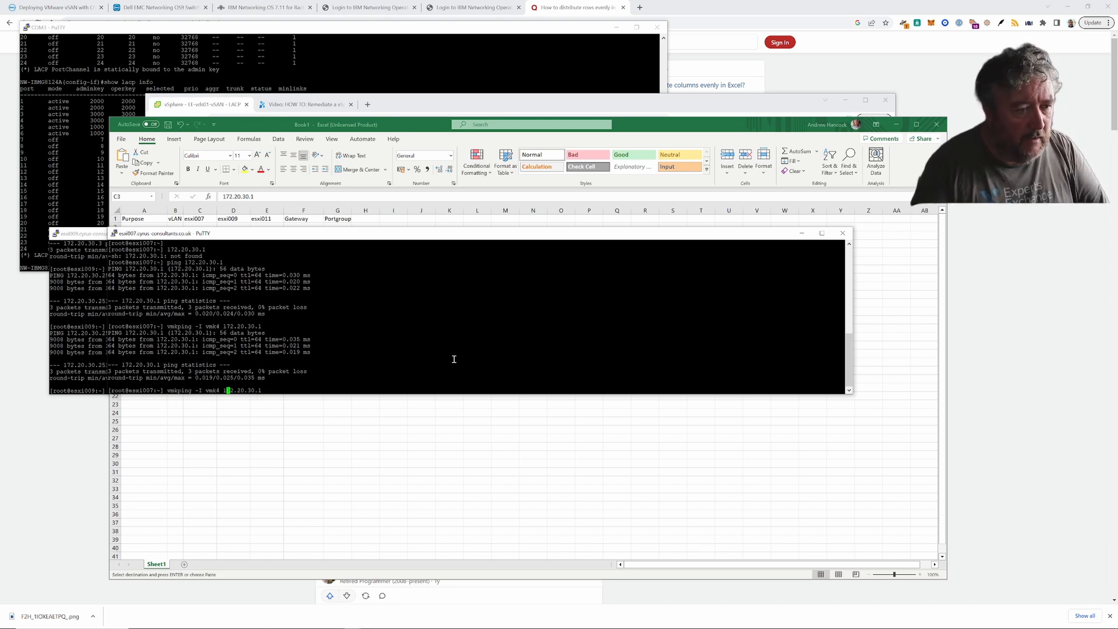
pyautogui.press('Right')
pyautogui.press('Right')
pyautogui.press('Right')
pyautogui.press('Right')
pyautogui.press('Right')
pyautogui.press('Right')
pyautogui.press('Right')
pyautogui.press('Right')
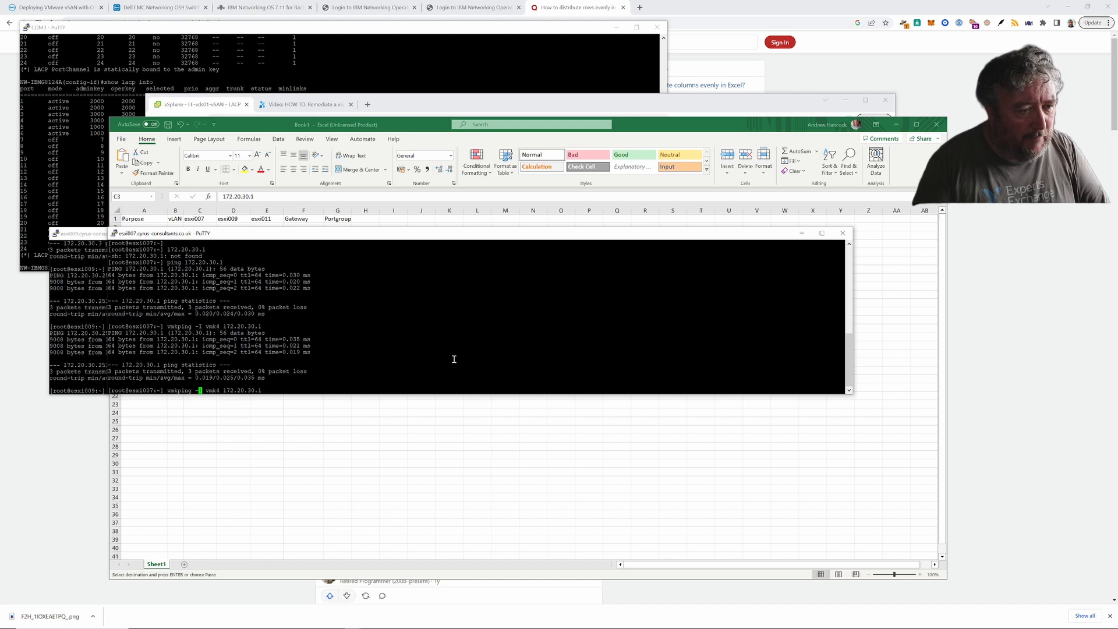
pyautogui.press('Right')
pyautogui.press('Right')
pyautogui.press('Right')
pyautogui.press('Right')
pyautogui.press('Right')
pyautogui.press('Right')
pyautogui.press('Right')
pyautogui.press('Right')
pyautogui.press('Right')
pyautogui.press('Right')
pyautogui.press('Right')
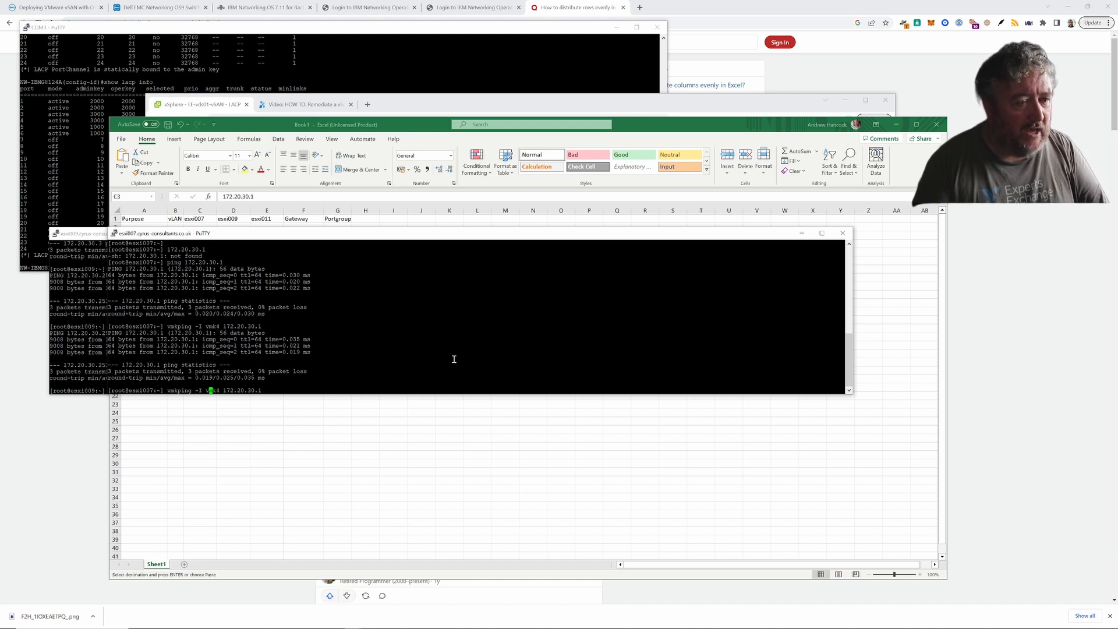
pyautogui.press('Right')
pyautogui.press('Right')
pyautogui.press('Right')
pyautogui.press('Right')
pyautogui.press('Right')
pyautogui.press('Right')
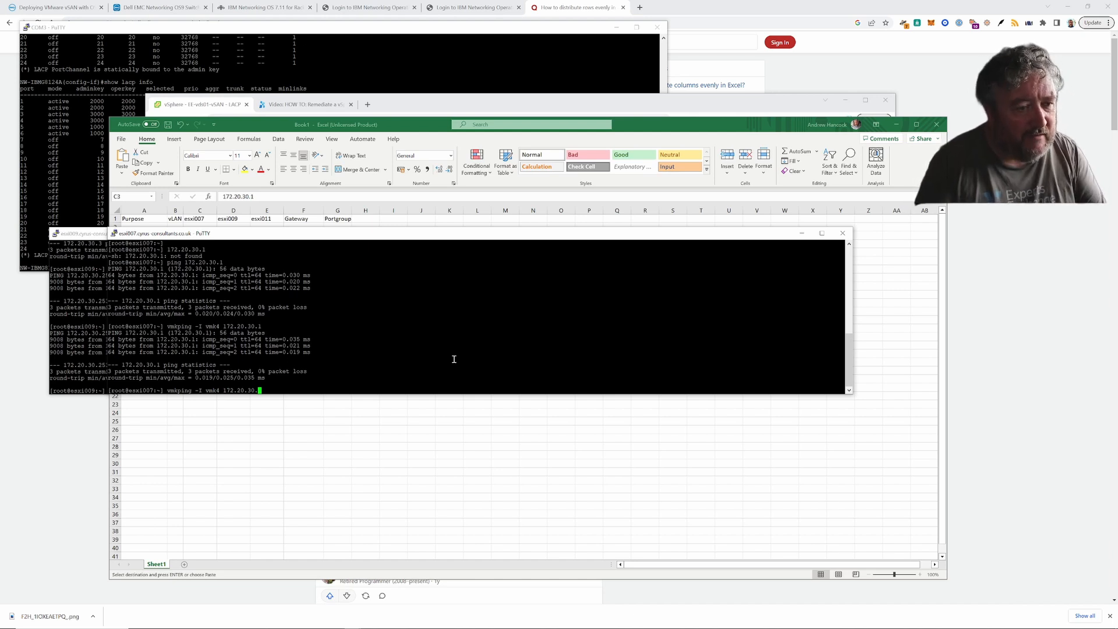
pyautogui.write('2')
pyautogui.press('Return')
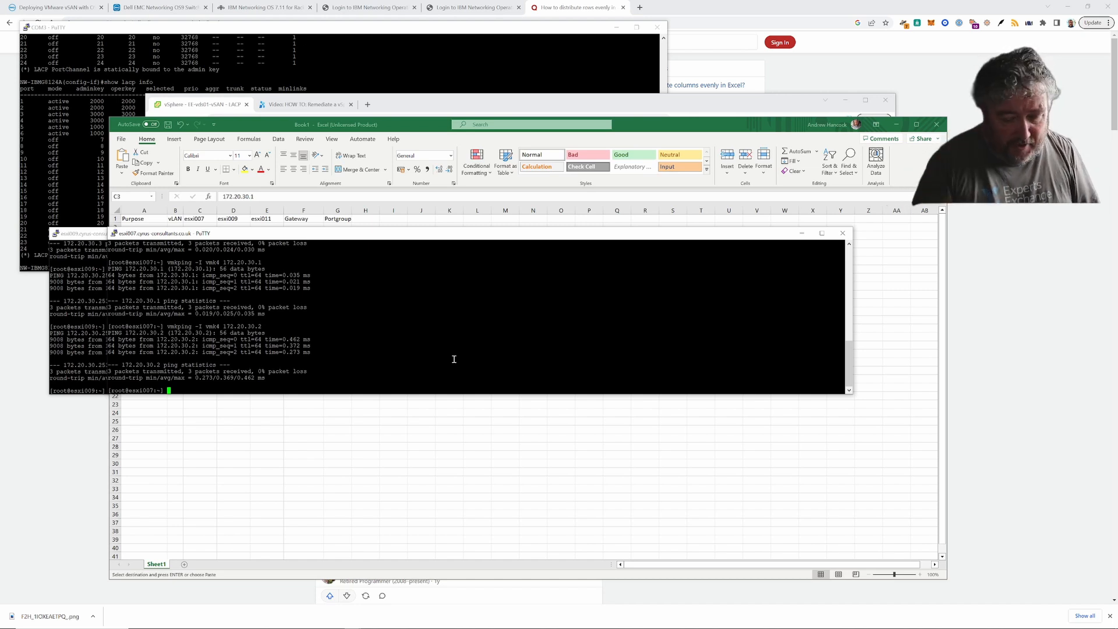
# - Run the vmk4 vmkping against 172.20.30.3
pyautogui.press('Up')
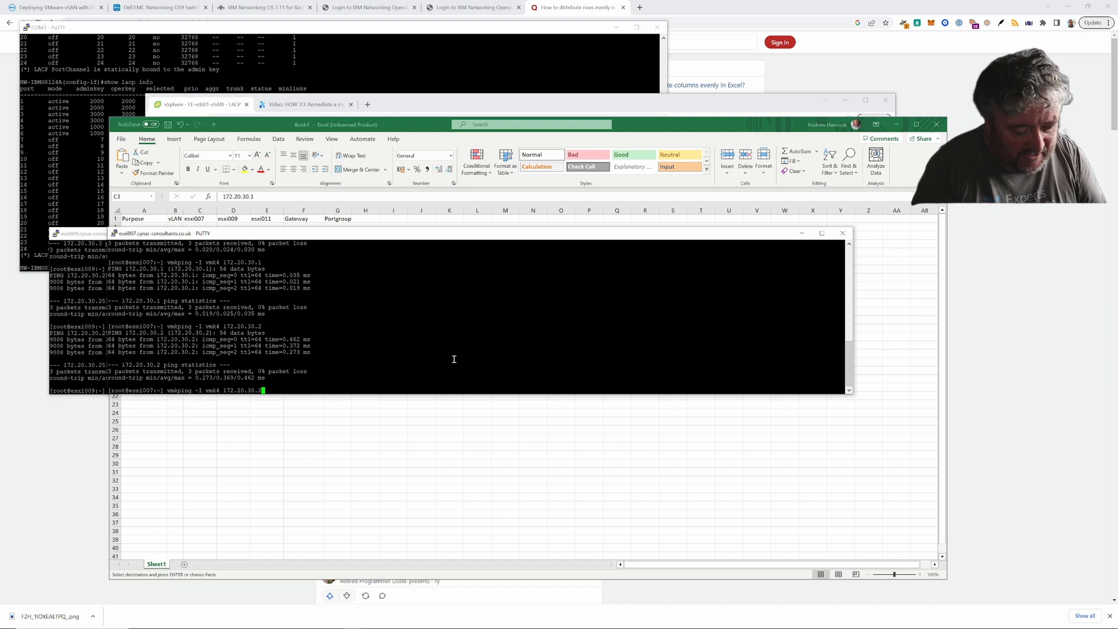
pyautogui.press('BackSpace')
pyautogui.write('3')
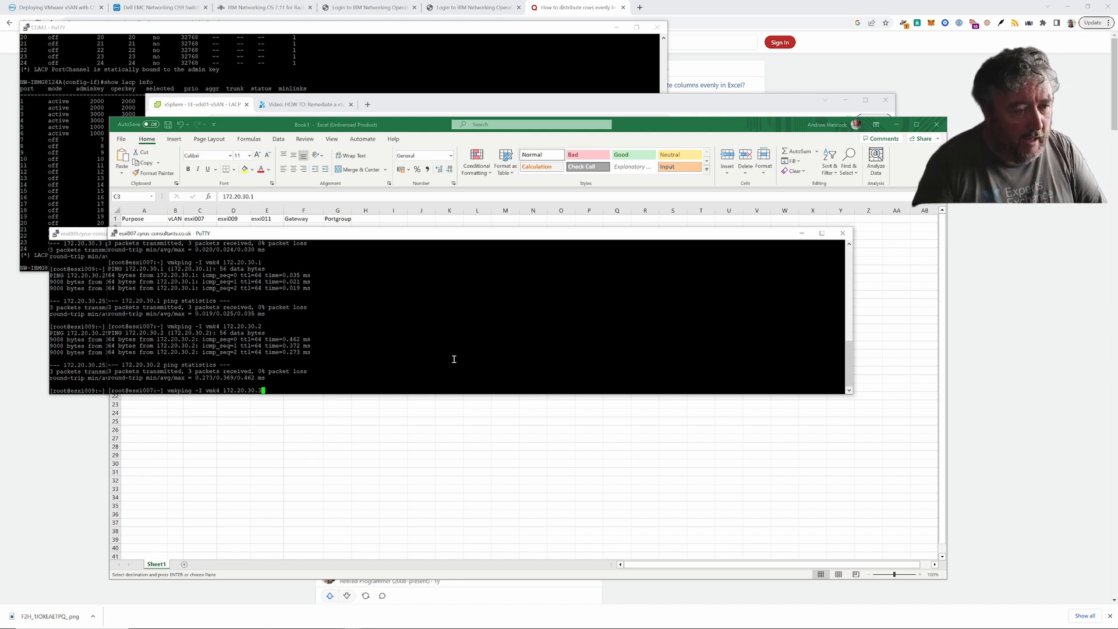
pyautogui.press('Return')
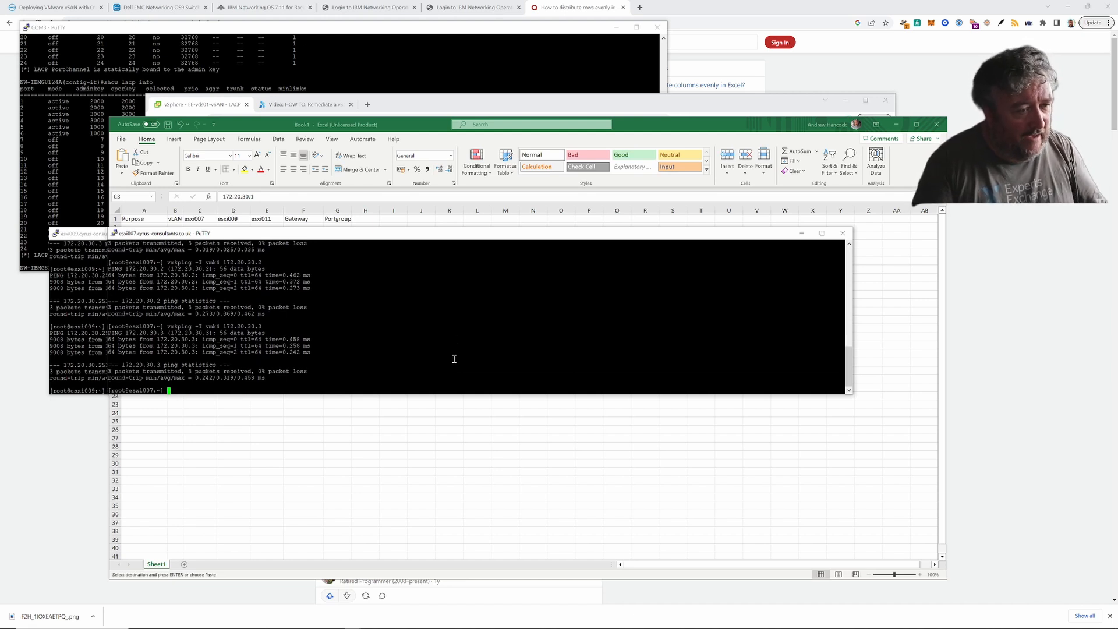
# - Change the interface in the recalled vmkping from vmk4 to vmk5
pyautogui.press('Up')
pyautogui.press('Left')
pyautogui.press('Left')
pyautogui.press('Left')
pyautogui.press('Left')
pyautogui.press('Left')
pyautogui.press('Left')
pyautogui.press('Left')
pyautogui.press('Left')
pyautogui.press('Left')
pyautogui.press('Left')
pyautogui.press('Left')
pyautogui.press('Left')
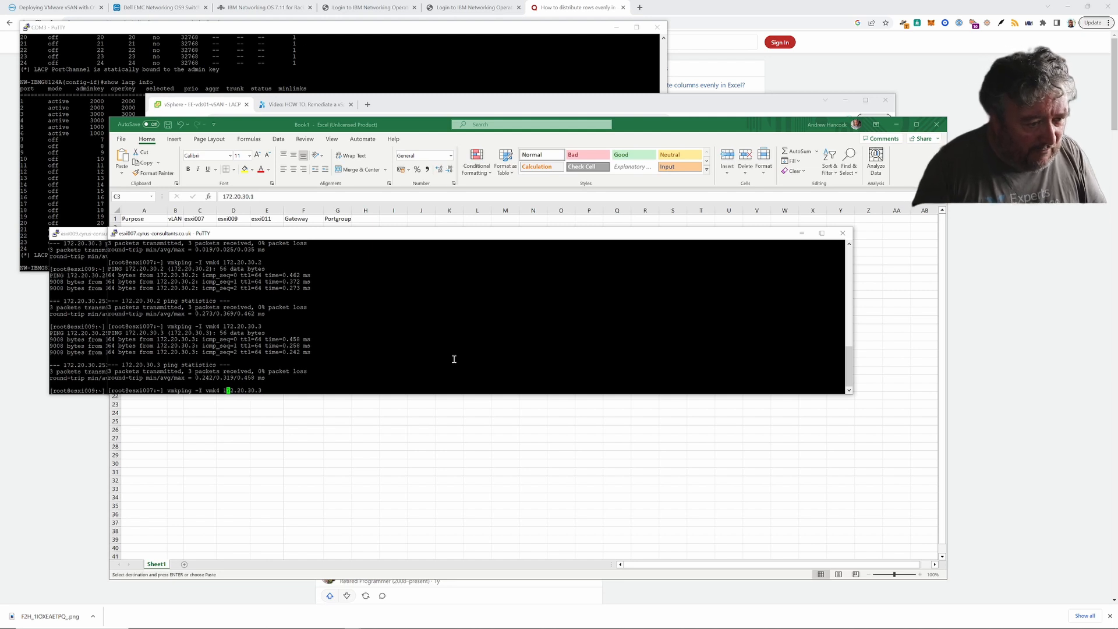
pyautogui.press('BackSpace')
pyautogui.write('5')
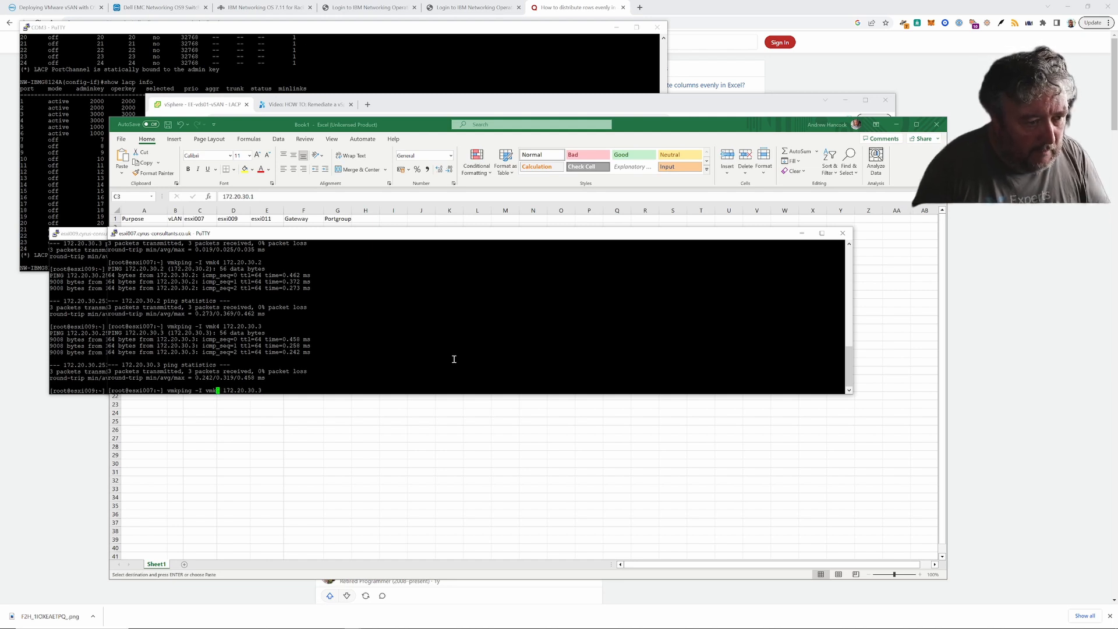
pyautogui.press('Left')
pyautogui.press('Left')
pyautogui.press('Left')
pyautogui.press('Left')
pyautogui.press('Left')
pyautogui.press('Left')
pyautogui.press('Left')
pyautogui.press('Left')
pyautogui.press('Left')
pyautogui.press('Left')
pyautogui.press('Left')
pyautogui.press('Left')
pyautogui.press('Left')
pyautogui.press('Left')
pyautogui.press('Right')
pyautogui.press('Right')
pyautogui.press('Right')
pyautogui.press('Right')
pyautogui.press('Right')
pyautogui.press('Right')
pyautogui.press('Right')
pyautogui.press('Right')
pyautogui.press('Right')
pyautogui.press('Right')
pyautogui.press('Right')
pyautogui.press('Right')
pyautogui.press('Right')
pyautogui.press('Right')
pyautogui.press('Right')
pyautogui.press('Right')
pyautogui.press('Right')
pyautogui.press('Right')
pyautogui.press('Right')
pyautogui.press('Right')
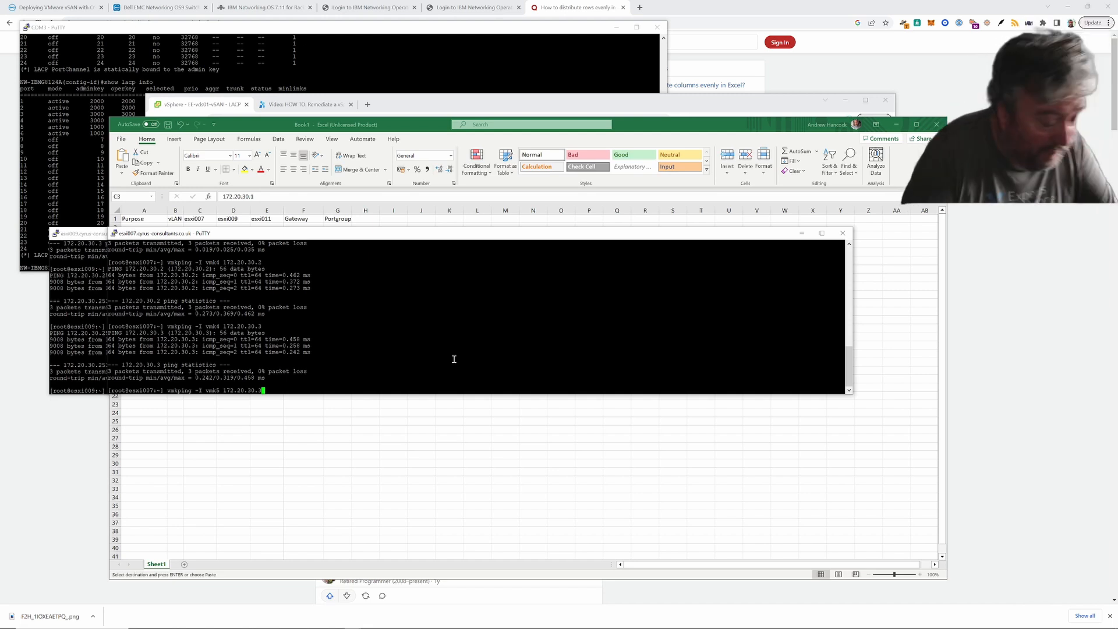
# - Vmkping 172.20.30.3 over vmk5, then over vmk6; both report network unreachable
pyautogui.press('Return')
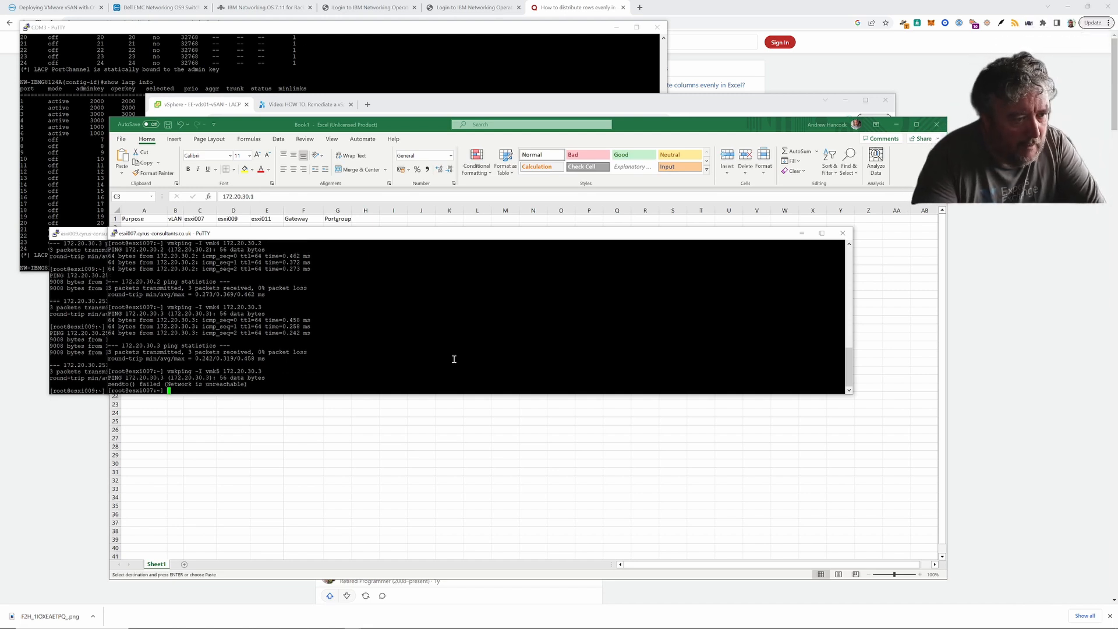
pyautogui.press('Up')
pyautogui.press('Left')
pyautogui.press('Left')
pyautogui.press('Left')
pyautogui.press('Left')
pyautogui.press('Left')
pyautogui.press('Left')
pyautogui.press('Left')
pyautogui.press('Left')
pyautogui.press('Left')
pyautogui.press('Left')
pyautogui.press('Left')
pyautogui.press('Left')
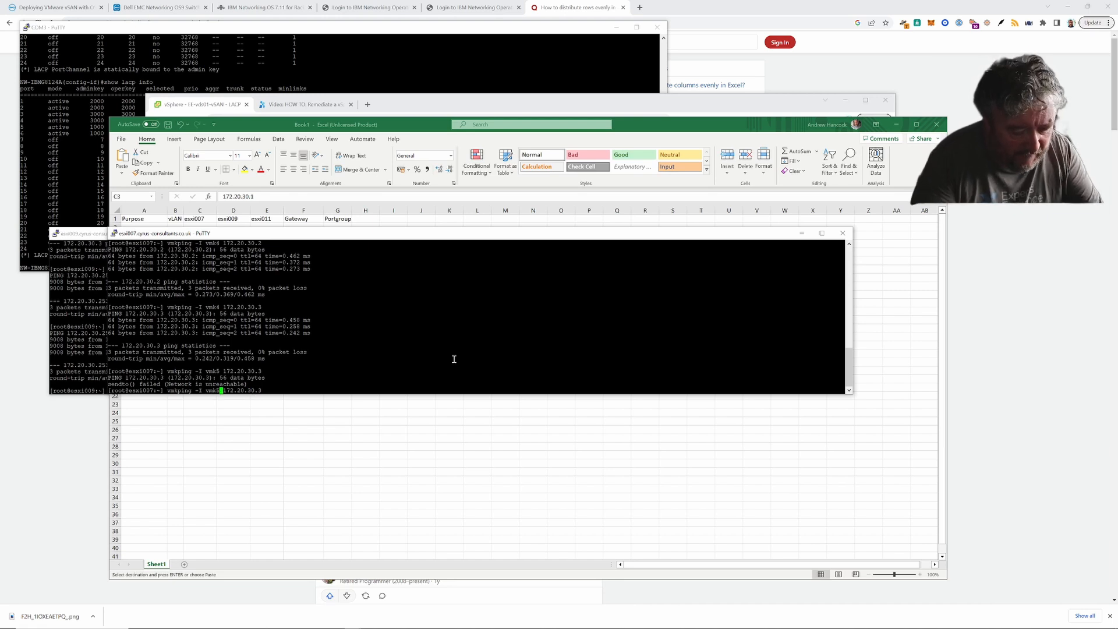
pyautogui.press('Delete')
pyautogui.write('6')
pyautogui.press('Left')
pyautogui.press('Left')
pyautogui.press('Left')
pyautogui.press('Left')
pyautogui.press('Left')
pyautogui.press('Left')
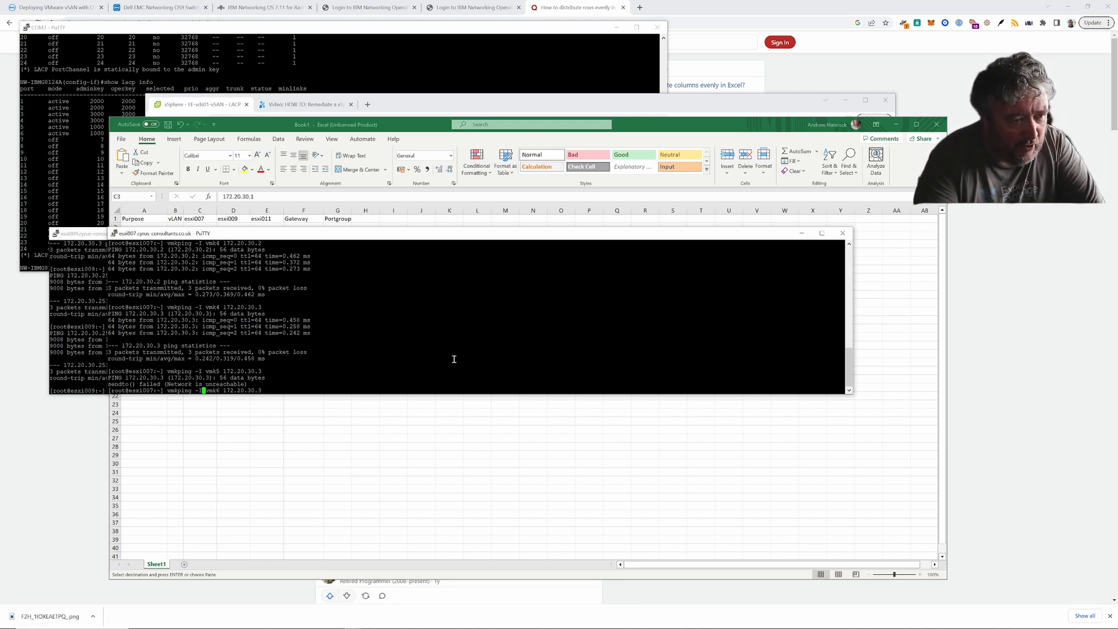
pyautogui.press('Right')
pyautogui.press('Right')
pyautogui.press('Right')
pyautogui.press('Right')
pyautogui.press('Right')
pyautogui.press('Right')
pyautogui.press('Right')
pyautogui.press('Right')
pyautogui.press('Right')
pyautogui.press('Right')
pyautogui.press('Right')
pyautogui.press('Right')
pyautogui.press('Right')
pyautogui.press('Right')
pyautogui.press('Right')
pyautogui.press('Right')
pyautogui.press('Right')
pyautogui.press('Left')
pyautogui.press('Left')
pyautogui.press('Left')
pyautogui.press('Left')
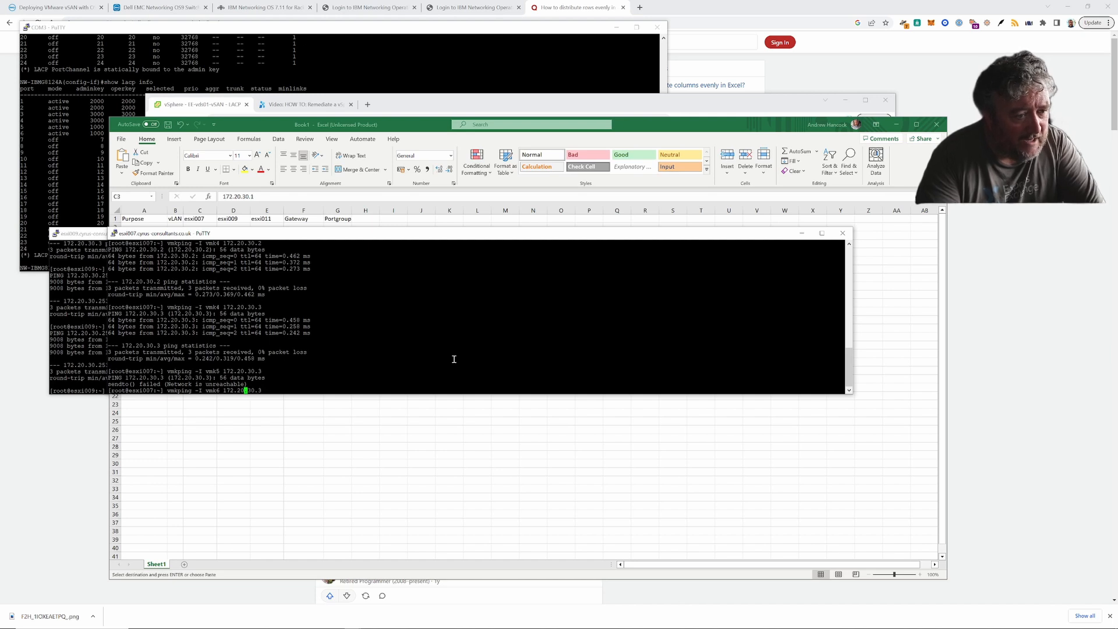
pyautogui.press('Right')
pyautogui.press('Right')
pyautogui.press('Right')
pyautogui.press('Right')
pyautogui.press('Right')
pyautogui.press('Return')
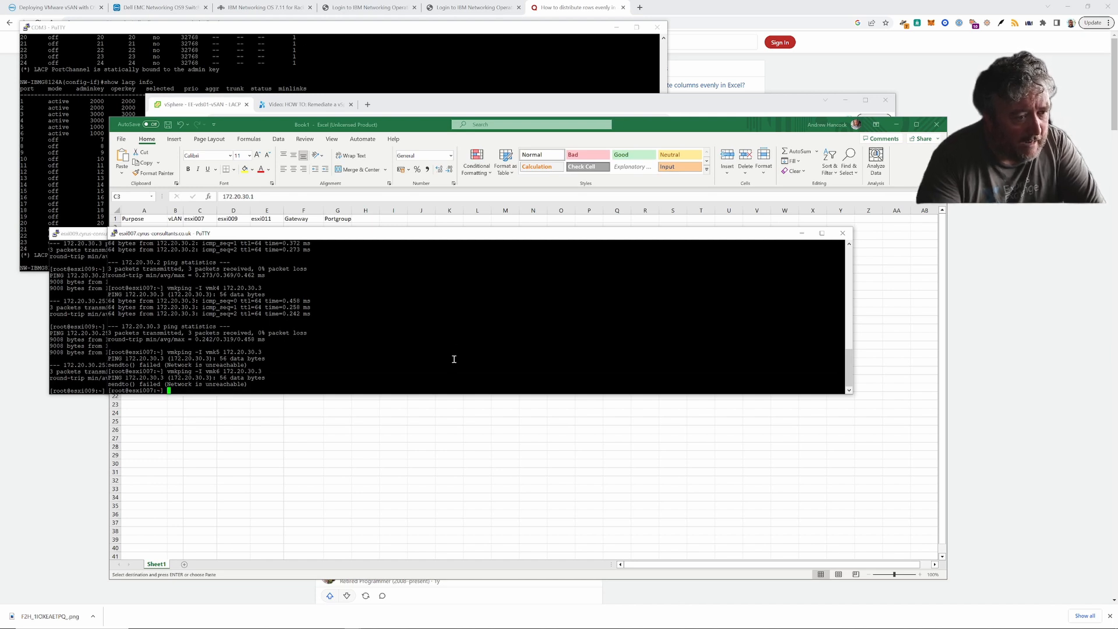
# - Rerun the vmk4 vmkping to 172.20.30.3 and shift the session window left
pyautogui.press('Up')
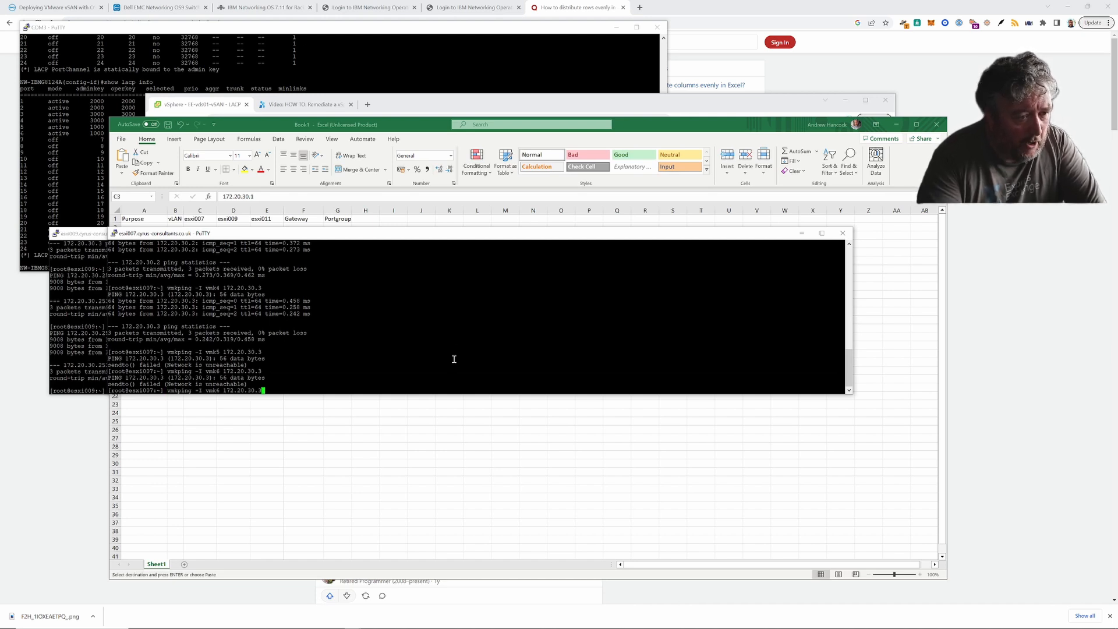
pyautogui.press('Return')
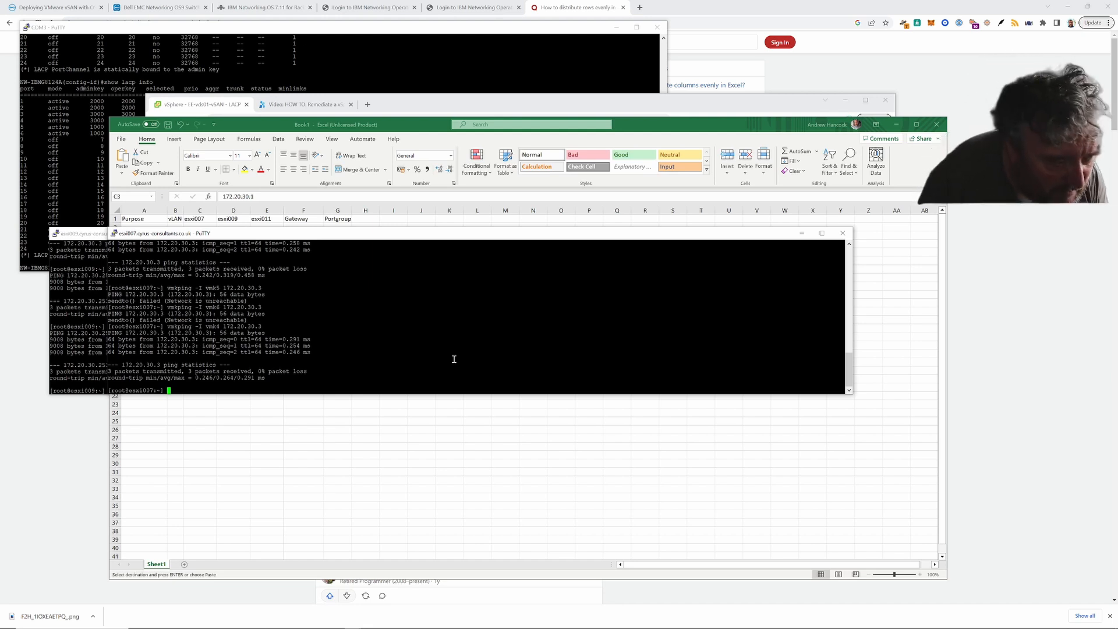
pyautogui.moveTo(392, 240); pyautogui.dragTo(332, 242)
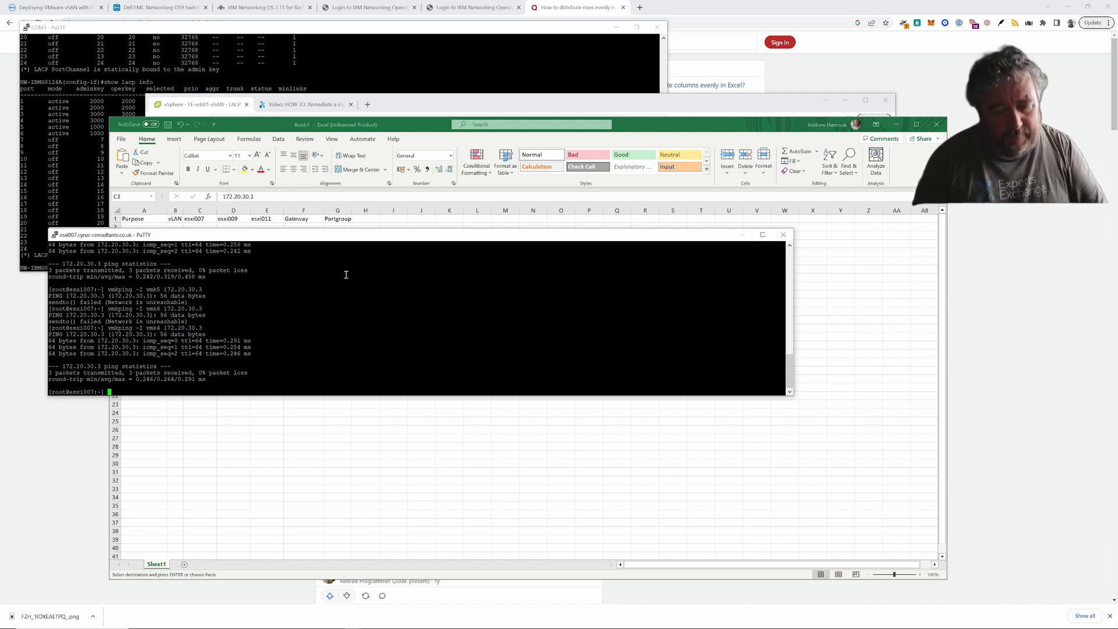
# - Vmkping gateway 172.20.30.253 over vmk4, then append -s 9000 to the recalled command
pyautogui.press('Up')
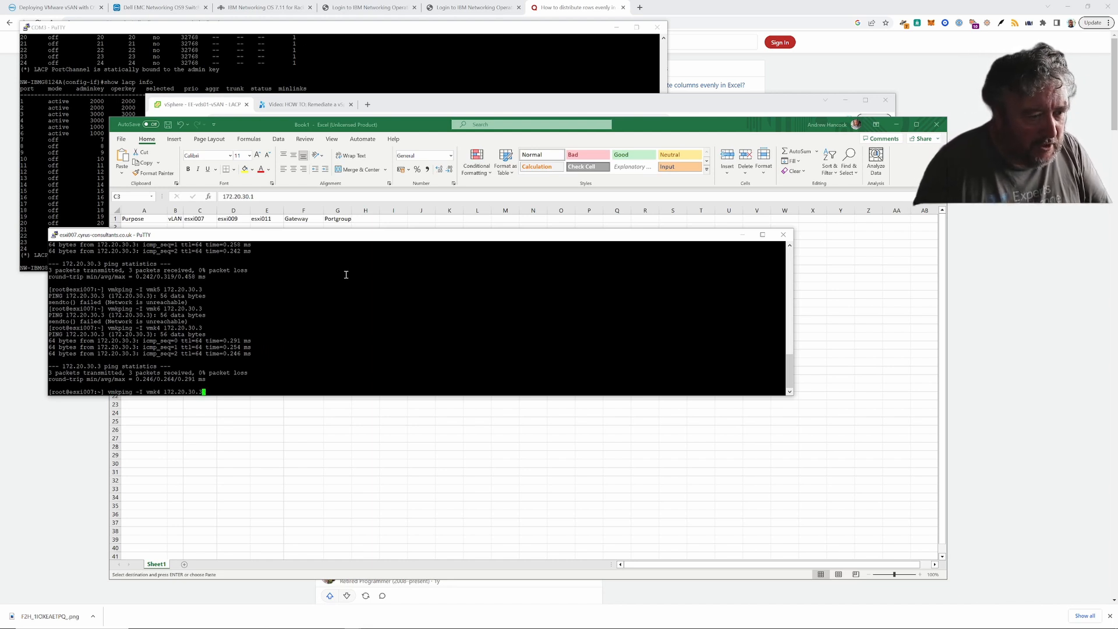
pyautogui.press('BackSpace')
pyautogui.write('253')
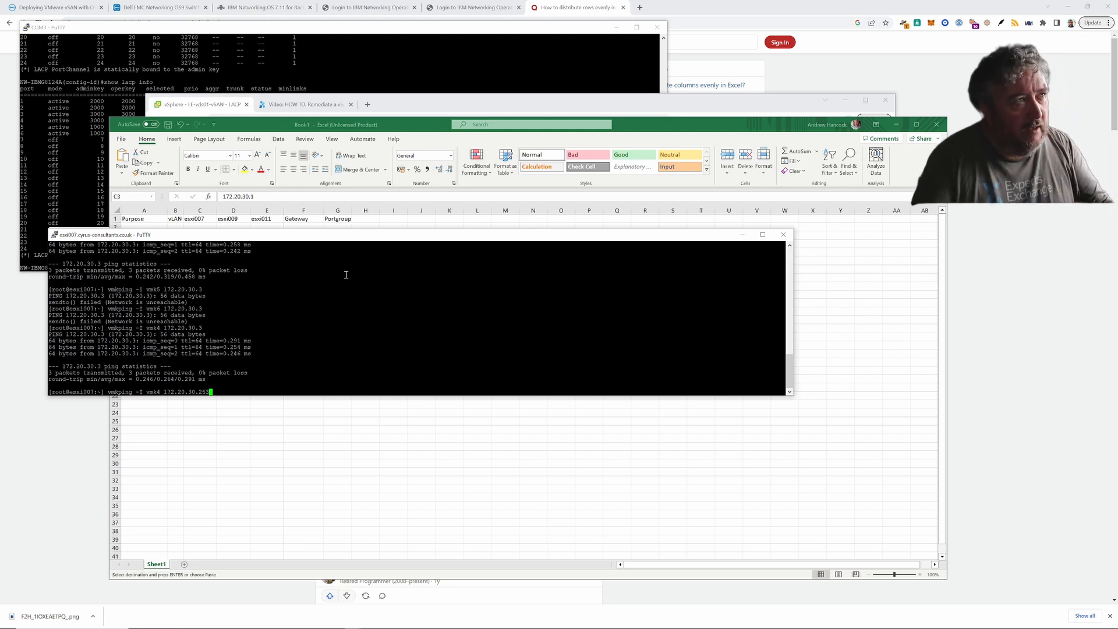
pyautogui.press('Return')
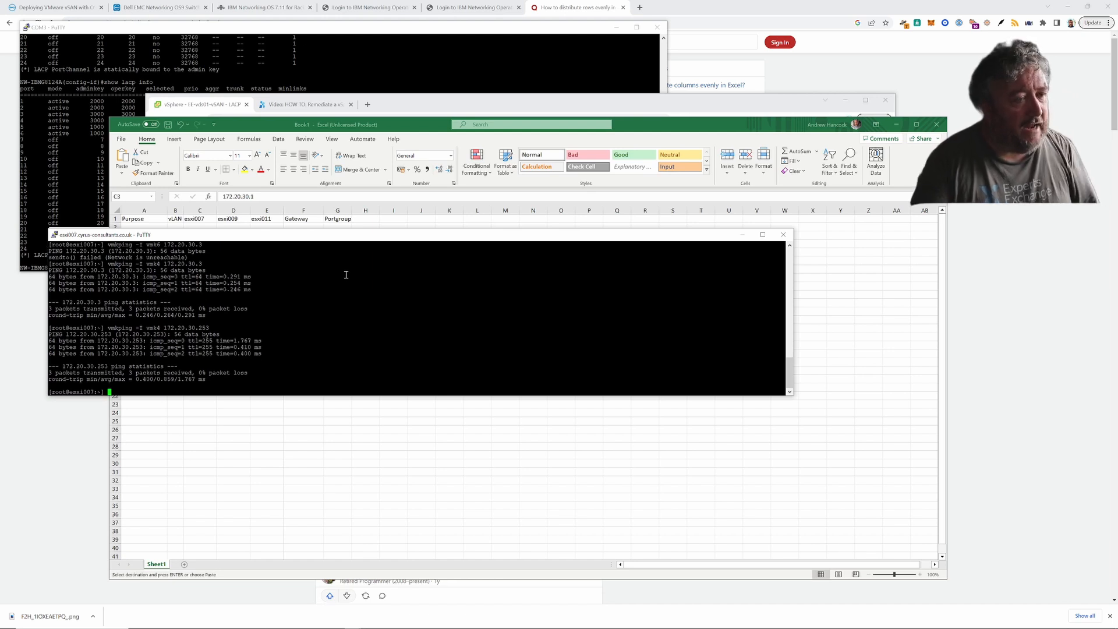
pyautogui.press('Up')
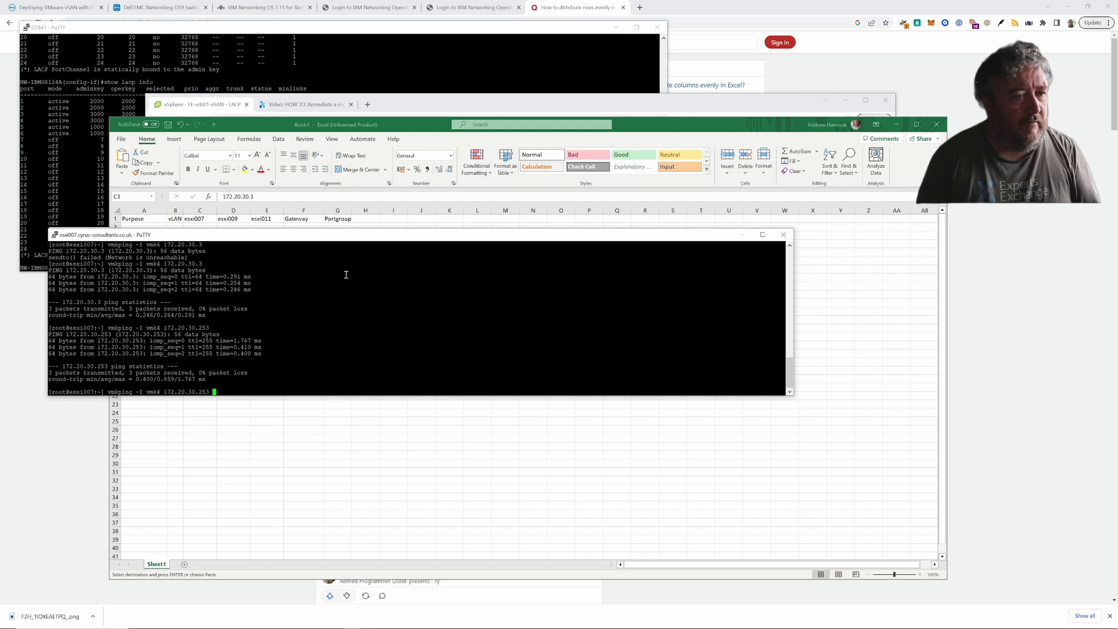
pyautogui.write('-s 9000')
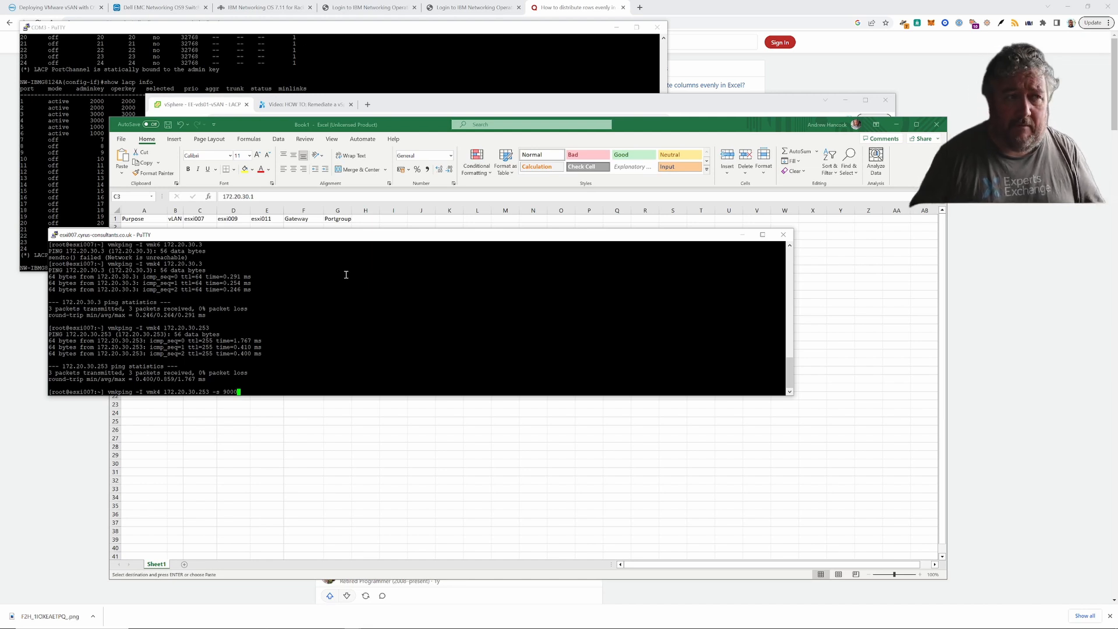
# - Vmkping 172.20.30.253 over vmk4 at 9000 bytes, standard size, then 9000 bytes again
pyautogui.press('Left')
pyautogui.press('Left')
pyautogui.press('Left')
pyautogui.press('Left')
pyautogui.press('Left')
pyautogui.press('Left')
pyautogui.press('Left')
pyautogui.press('Left')
pyautogui.press('Left')
pyautogui.press('Left')
pyautogui.press('Left')
pyautogui.press('Left')
pyautogui.press('Left')
pyautogui.press('Left')
pyautogui.press('Left')
pyautogui.press('Left')
pyautogui.press('Left')
pyautogui.press('Left')
pyautogui.press('Left')
pyautogui.press('Left')
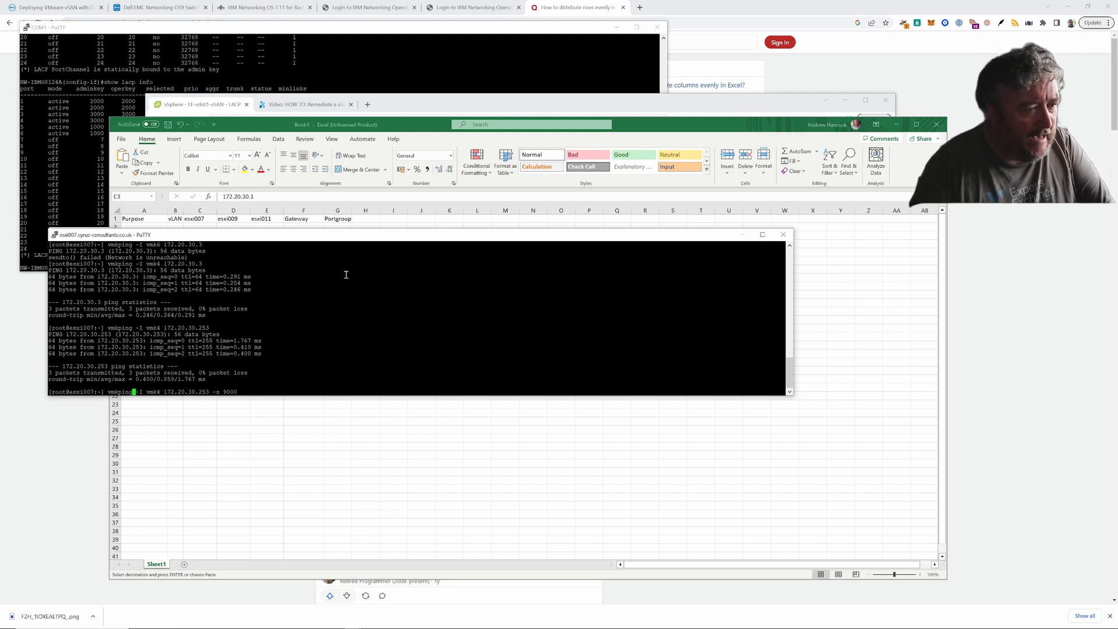
pyautogui.press('Right')
pyautogui.press('Right')
pyautogui.press('Right')
pyautogui.press('Right')
pyautogui.press('Right')
pyautogui.press('Right')
pyautogui.press('Right')
pyautogui.press('Right')
pyautogui.press('Right')
pyautogui.press('Right')
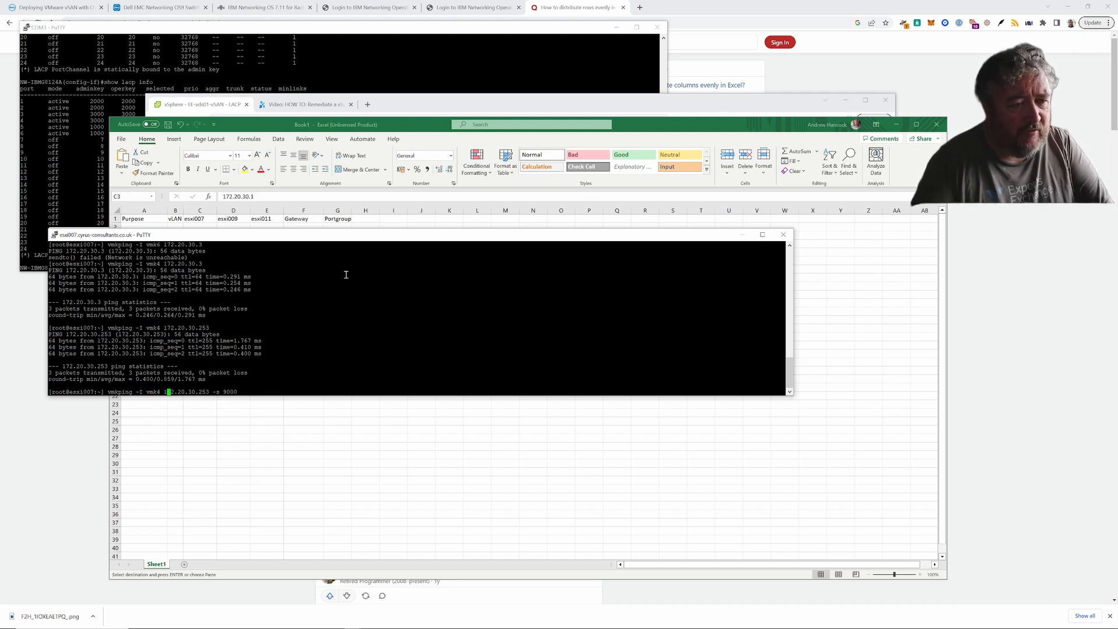
pyautogui.press('Right')
pyautogui.press('Right')
pyautogui.press('Right')
pyautogui.press('Right')
pyautogui.press('Right')
pyautogui.press('Right')
pyautogui.press('Right')
pyautogui.press('Right')
pyautogui.press('Right')
pyautogui.press('Right')
pyautogui.press('Right')
pyautogui.press('Right')
pyautogui.press('Right')
pyautogui.press('Right')
pyautogui.press('Right')
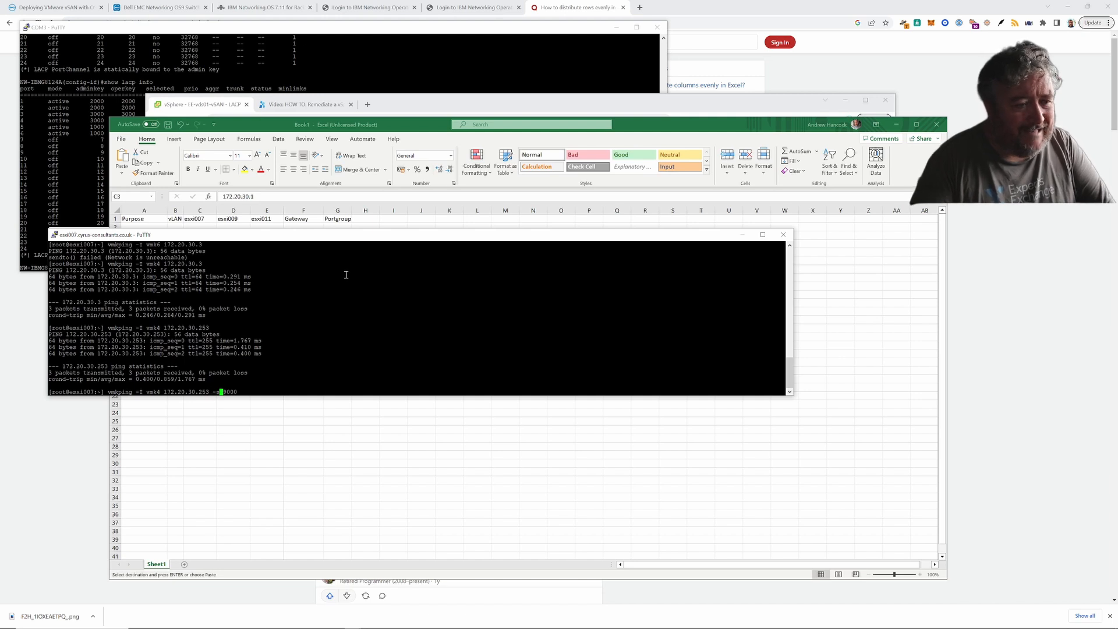
pyautogui.press('Right')
pyautogui.press('Right')
pyautogui.press('Right')
pyautogui.press('Right')
pyautogui.press('Right')
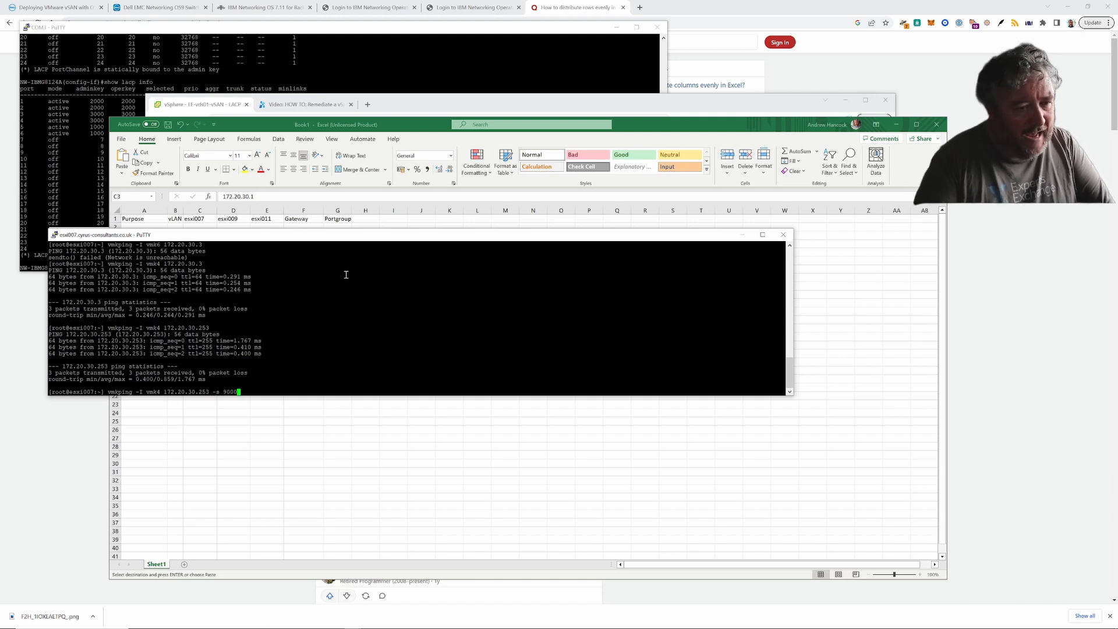
pyautogui.press('Return')
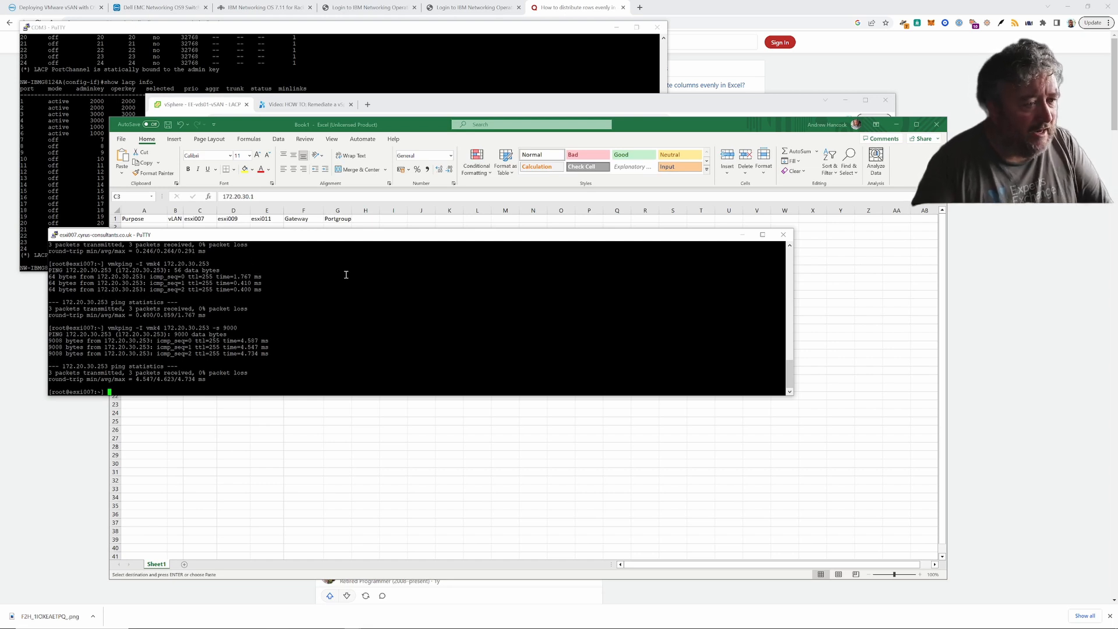
pyautogui.press('Up')
pyautogui.press('BackSpace')
pyautogui.press('BackSpace')
pyautogui.press('BackSpace')
pyautogui.press('BackSpace')
pyautogui.press('BackSpace')
pyautogui.press('BackSpace')
pyautogui.press('BackSpace')
pyautogui.press('BackSpace')
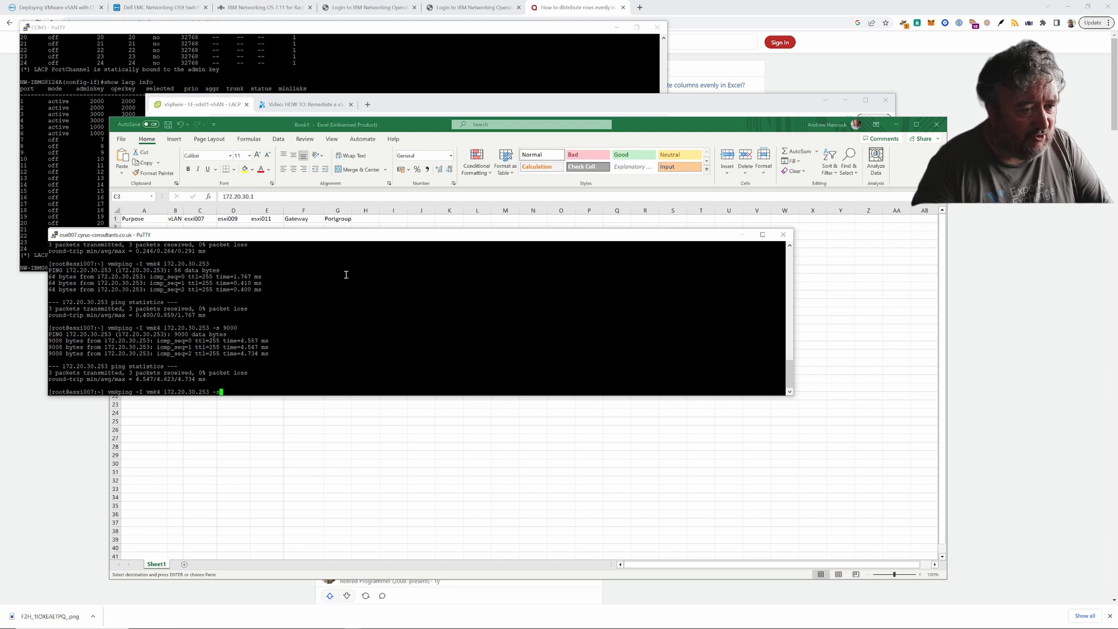
pyautogui.press('Return')
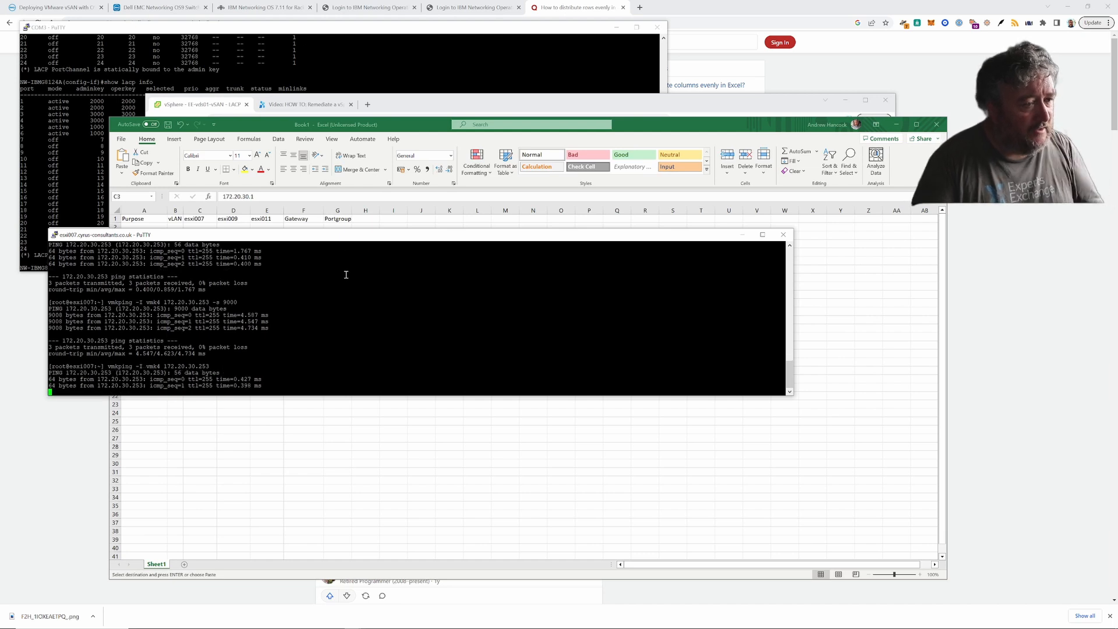
pyautogui.press('Up')
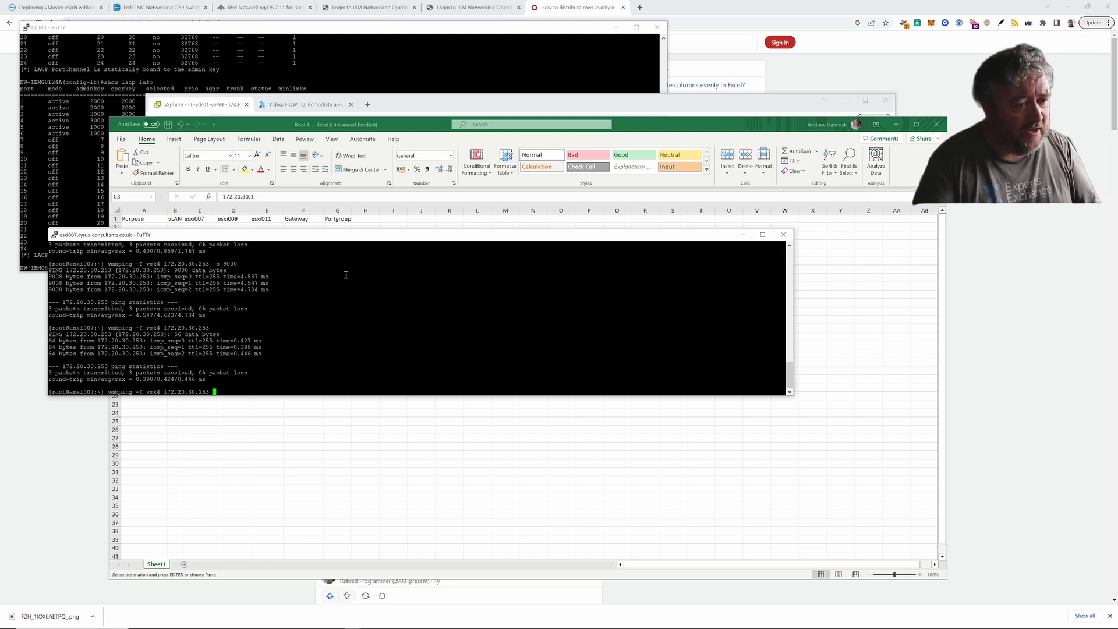
pyautogui.write('-s 9000')
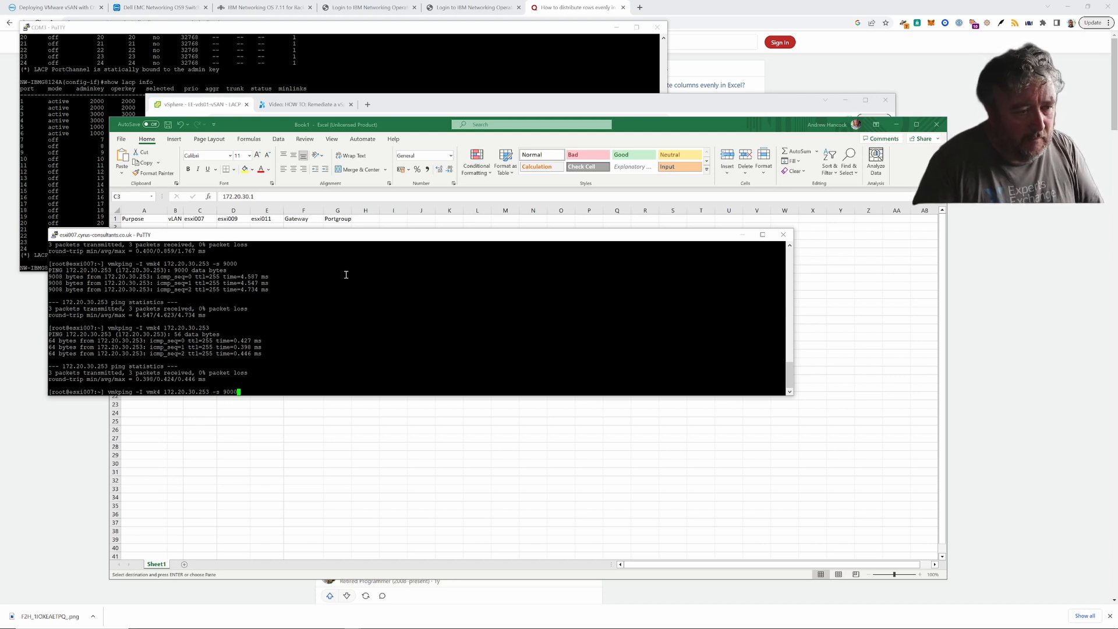
pyautogui.press('Return')
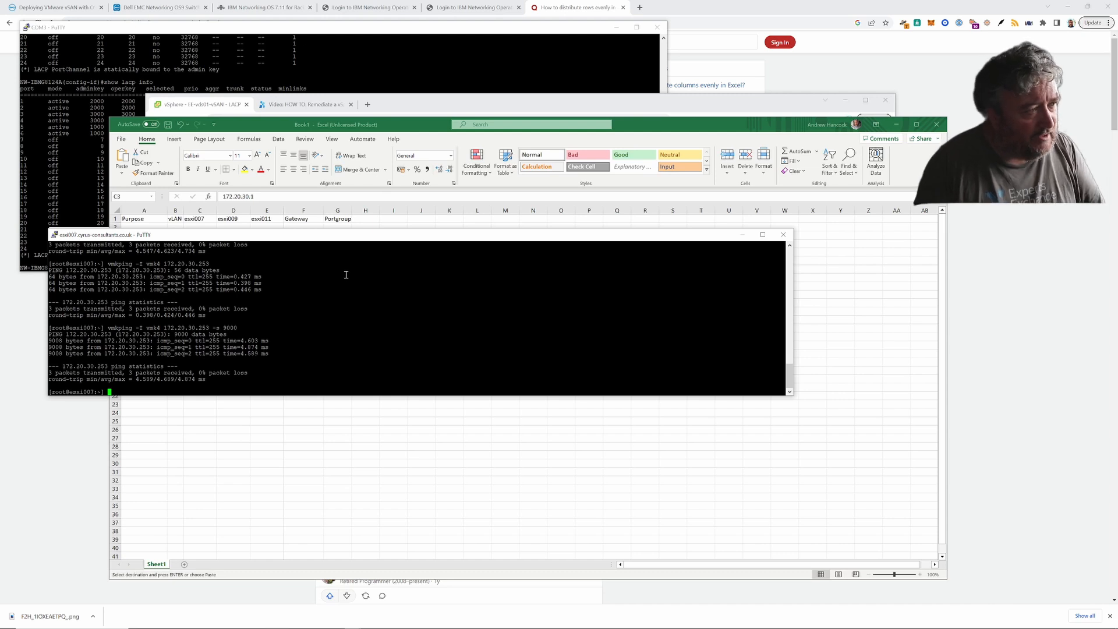
# - Run the 9000-byte vmk4 vmkping against 172.20.30.2
pyautogui.press('Up')
pyautogui.press('Left')
pyautogui.press('Left')
pyautogui.press('Left')
pyautogui.press('Left')
pyautogui.press('Left')
pyautogui.press('Left')
pyautogui.press('Left')
pyautogui.press('Left')
pyautogui.press('Left')
pyautogui.press('Left')
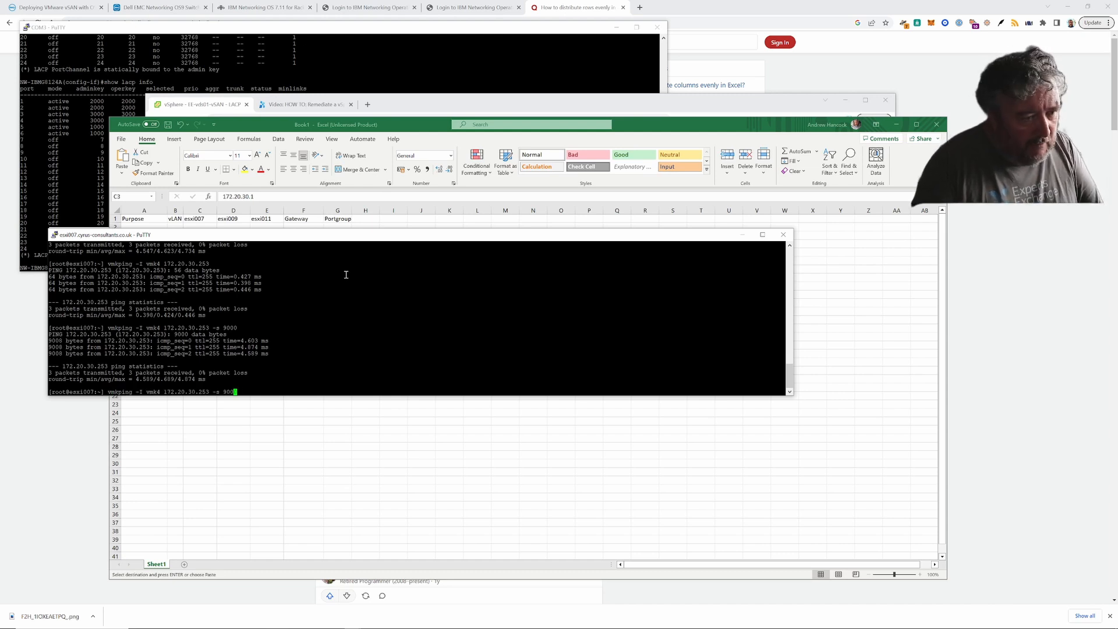
pyautogui.press('Delete')
pyautogui.press('Delete')
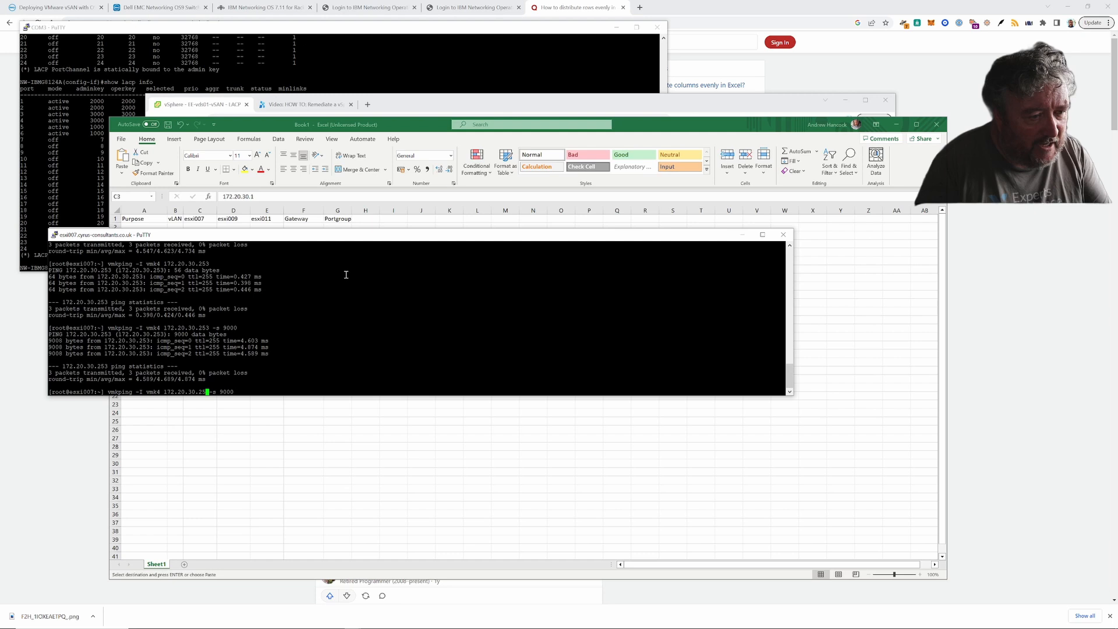
pyautogui.press('BackSpace')
pyautogui.write('1')
pyautogui.press('BackSpace')
pyautogui.write('2')
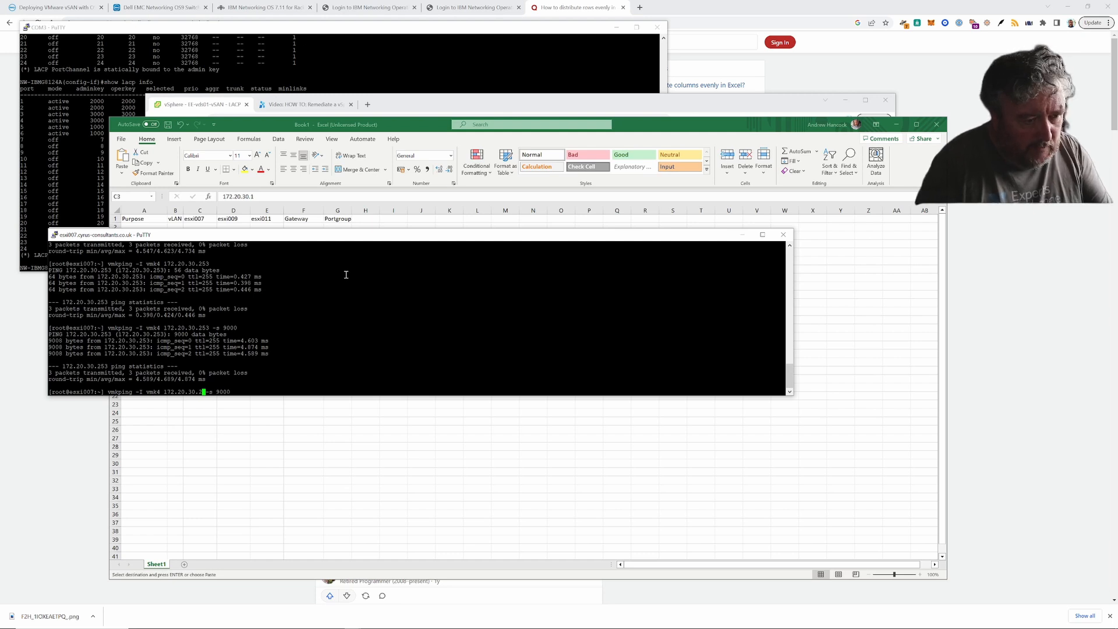
pyautogui.press('Right')
pyautogui.press('Right')
pyautogui.press('Right')
pyautogui.press('Right')
pyautogui.press('Right')
pyautogui.press('Right')
pyautogui.press('Right')
pyautogui.press('Right')
pyautogui.press('Return')
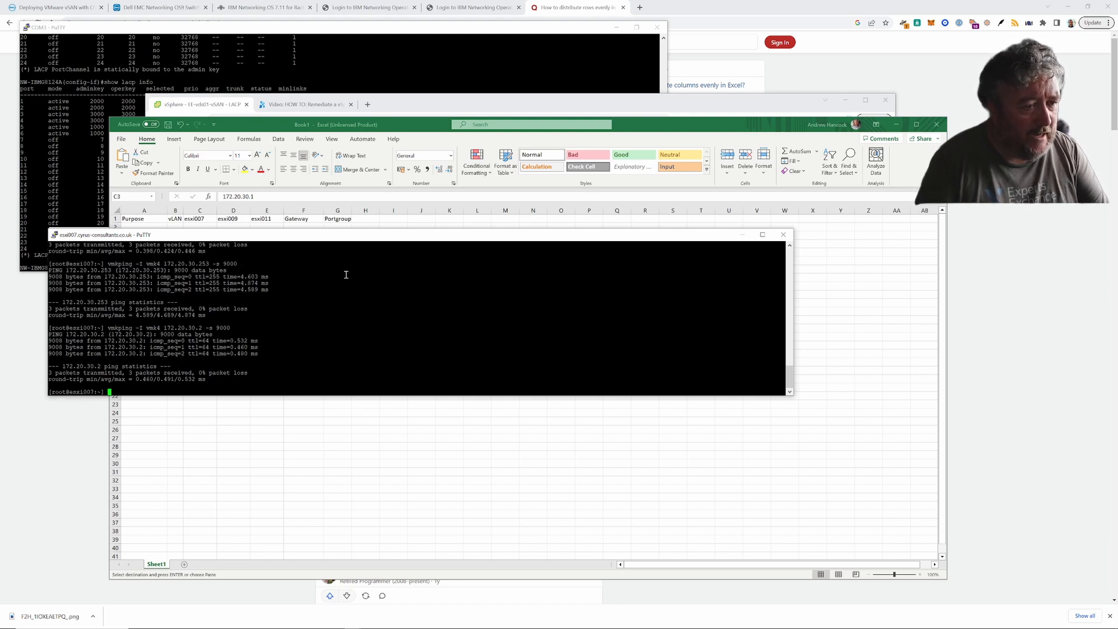
# - Run the 9000-byte vmk4 vmkping against 172.20.30.3
pyautogui.press('Up')
pyautogui.press('Left')
pyautogui.press('Left')
pyautogui.press('Left')
pyautogui.press('Left')
pyautogui.press('Left')
pyautogui.press('Left')
pyautogui.press('Left')
pyautogui.press('Left')
pyautogui.press('Left')
pyautogui.press('Left')
pyautogui.press('Left')
pyautogui.press('Left')
pyautogui.press('Left')
pyautogui.press('Left')
pyautogui.press('Left')
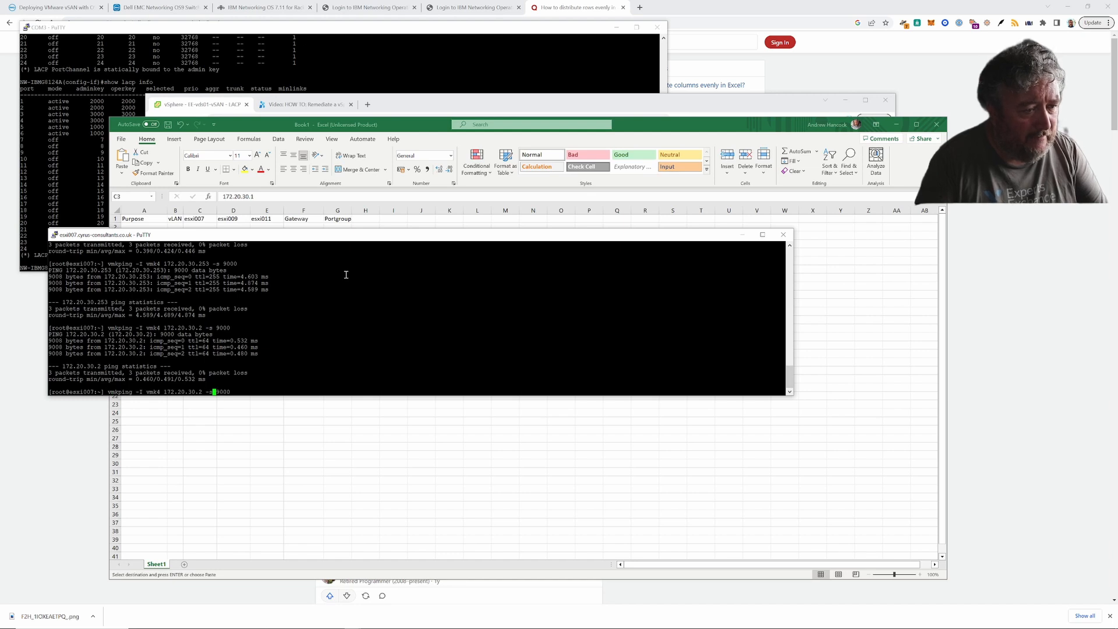
pyautogui.press('Right')
pyautogui.press('Right')
pyautogui.press('Right')
pyautogui.press('Right')
pyautogui.press('Right')
pyautogui.press('Right')
pyautogui.press('Right')
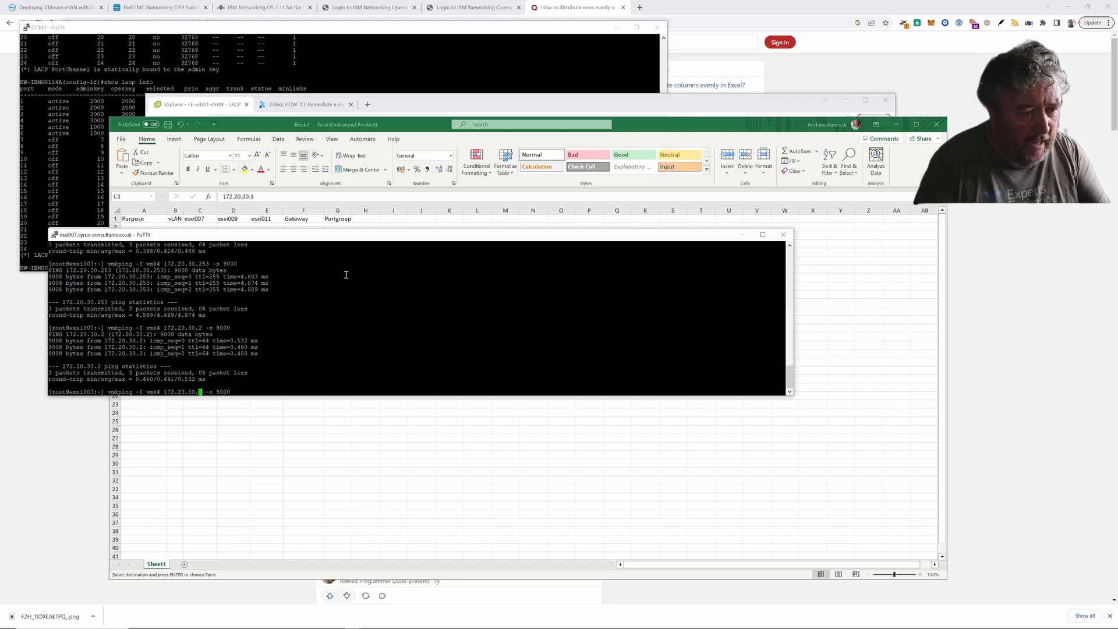
pyautogui.press('Return')
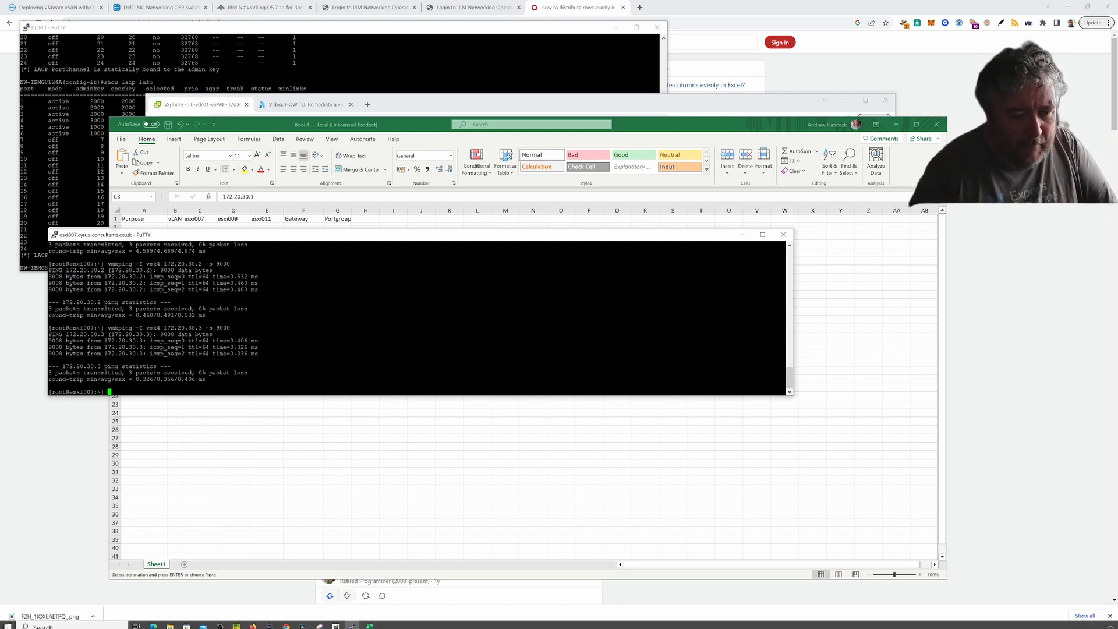
# - On esxi009, vmkping 172.20.30.1 over vmk4, first plain and then with -s 9000
pyautogui.click(354, 624)
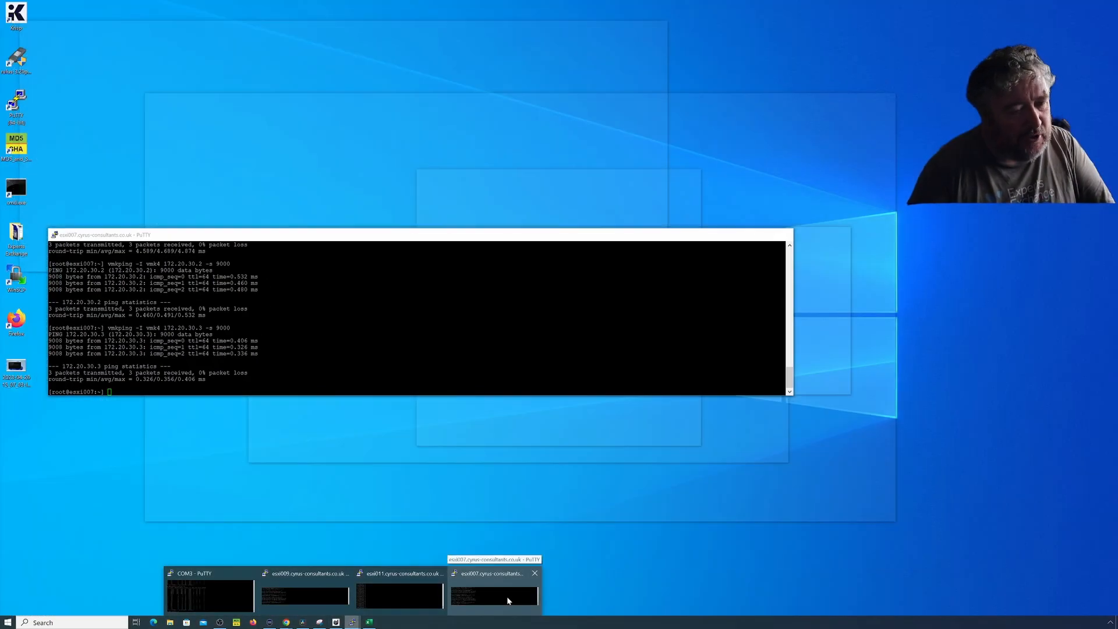
pyautogui.click(315, 591)
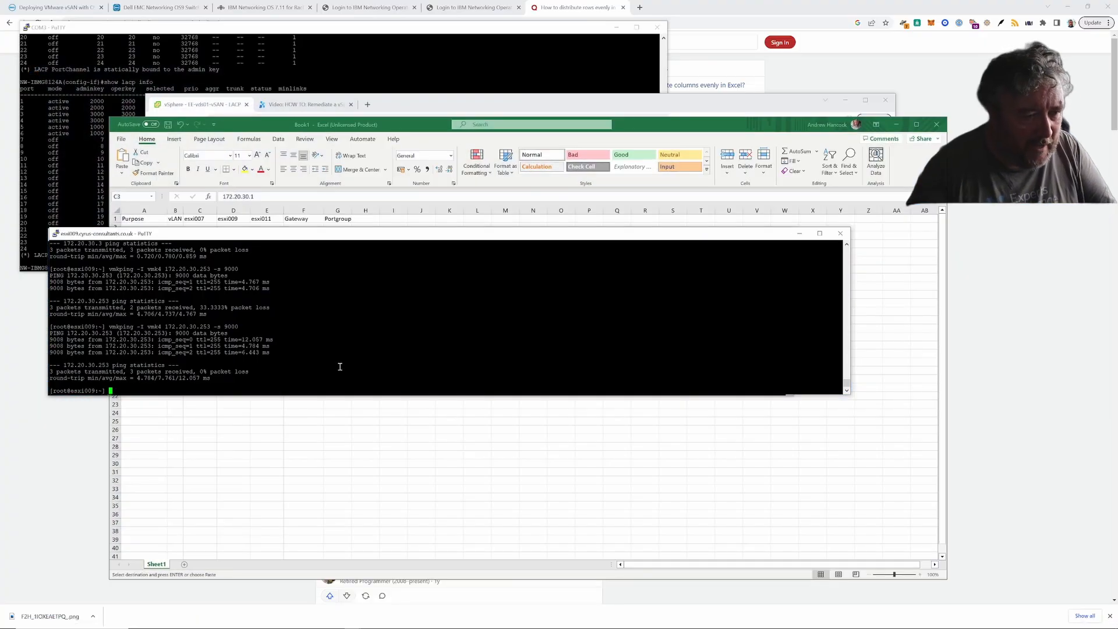
pyautogui.write('vmkpi')
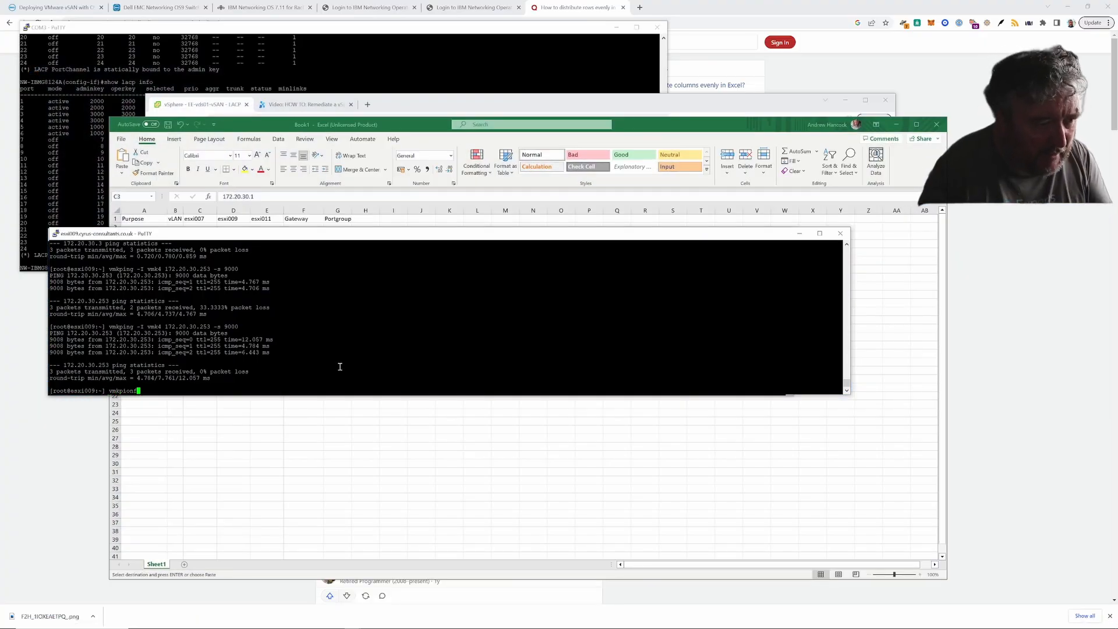
pyautogui.write('ng ')
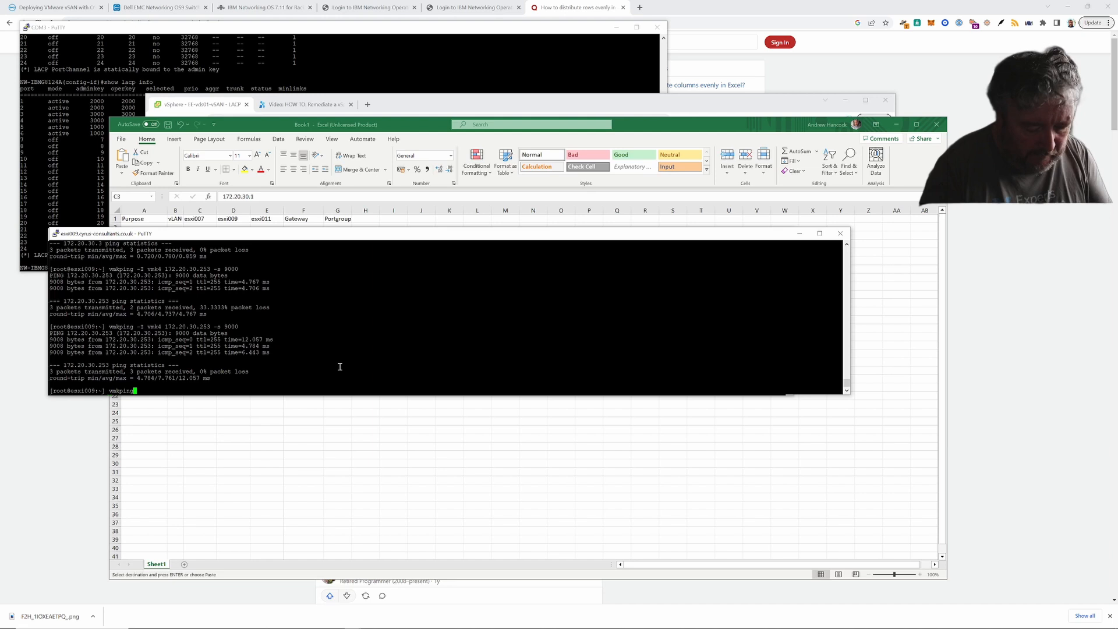
pyautogui.write('-I ')
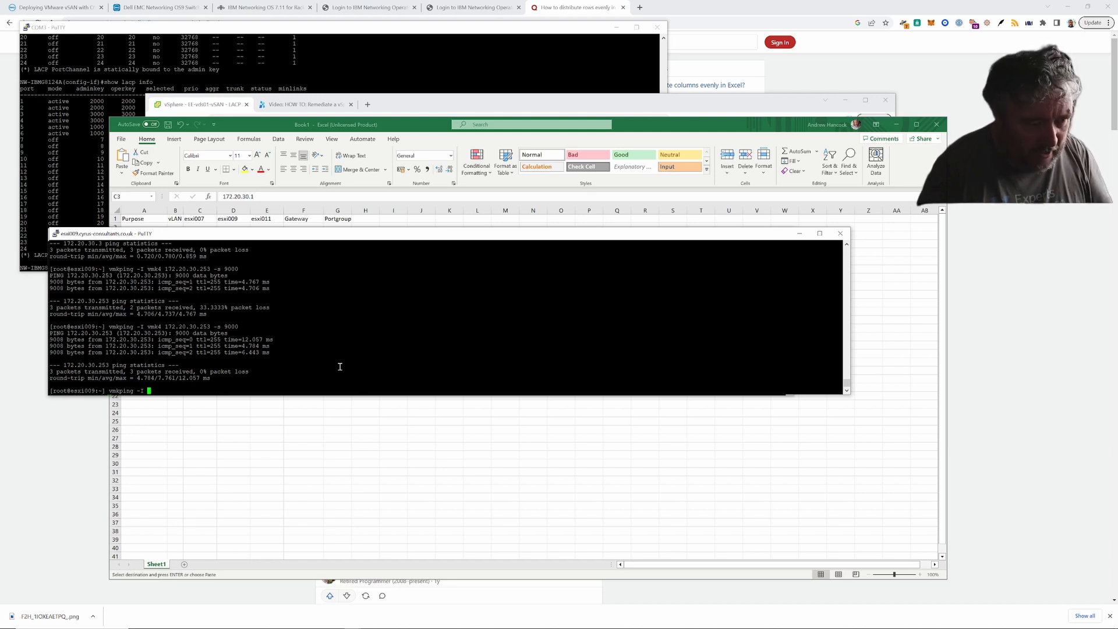
pyautogui.write('vcmk4')
pyautogui.press('Left')
pyautogui.press('Left')
pyautogui.press('Left')
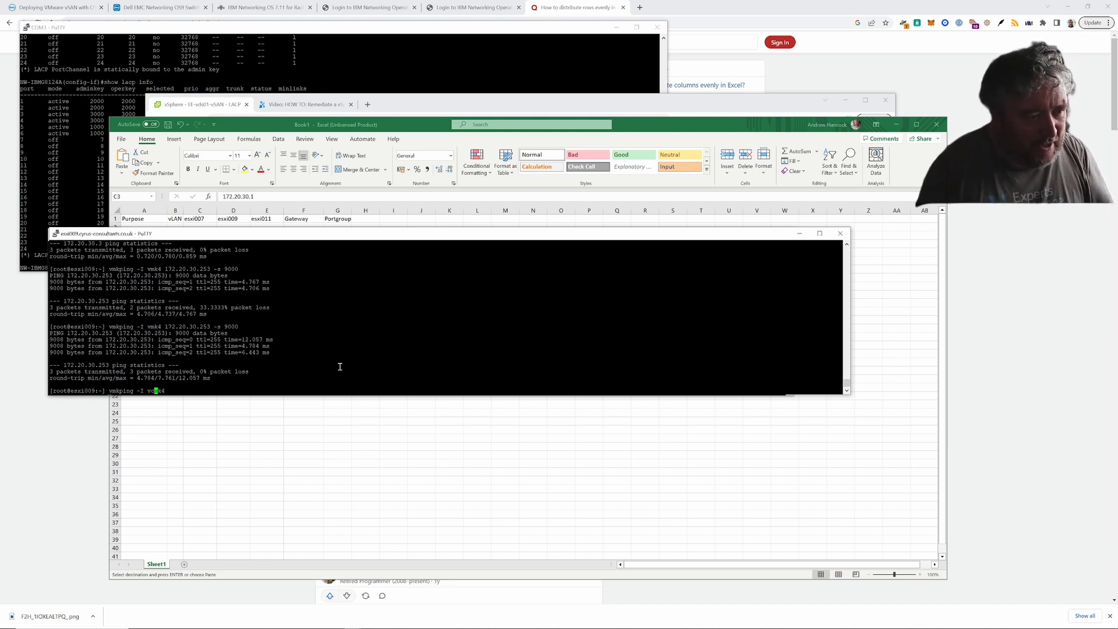
pyautogui.press('BackSpace')
pyautogui.press('Right')
pyautogui.press('Right')
pyautogui.press('Right')
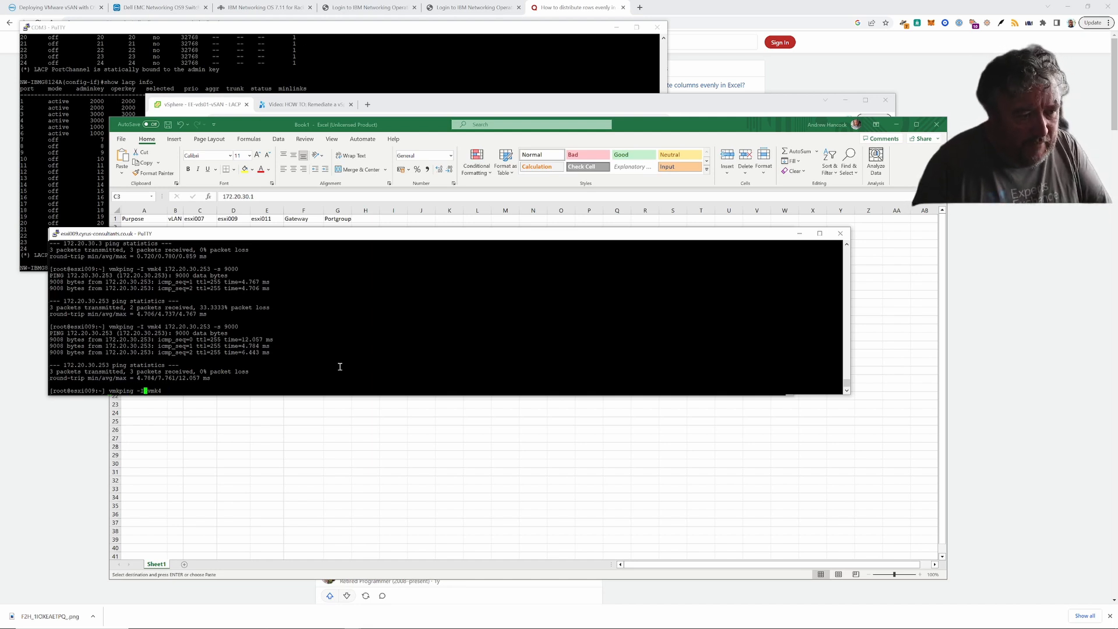
pyautogui.write('172.20')
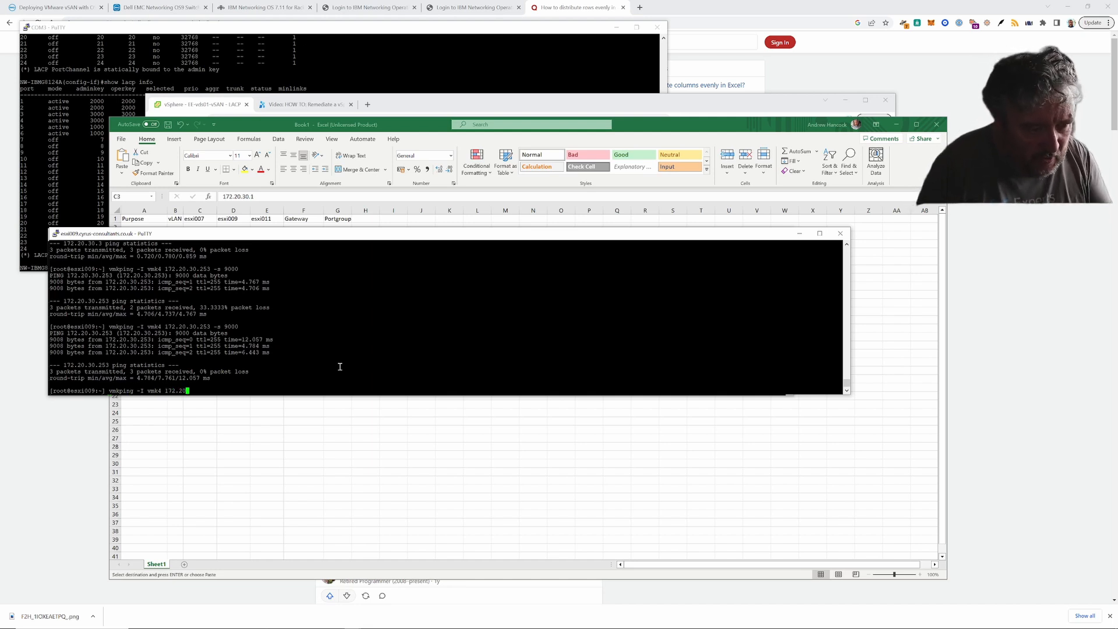
pyautogui.write('.30.1')
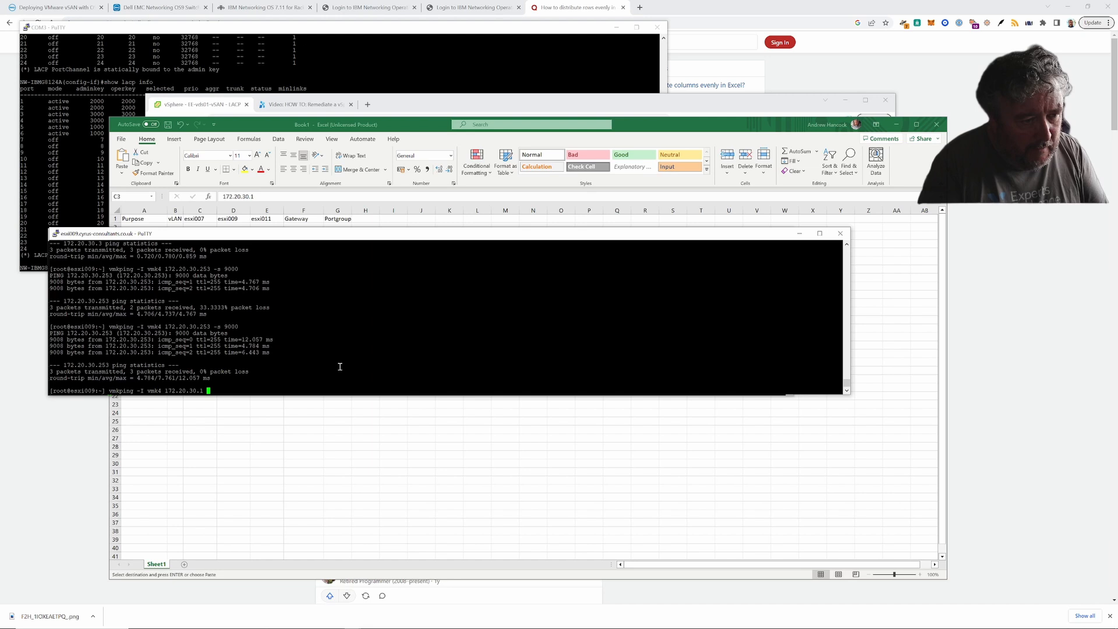
pyautogui.press('Return')
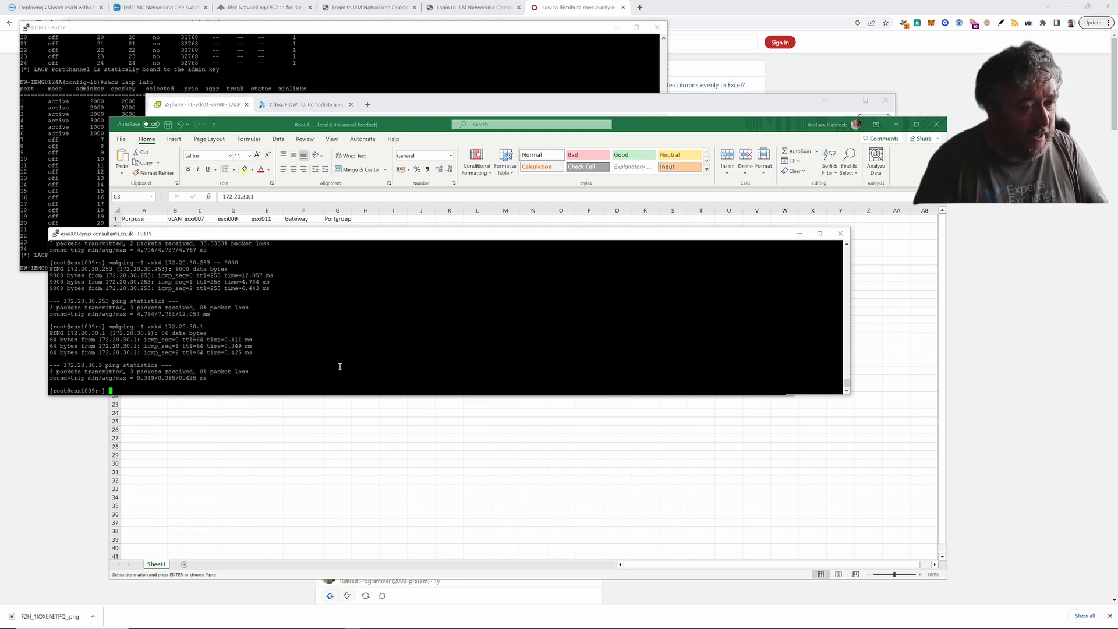
pyautogui.press('Up')
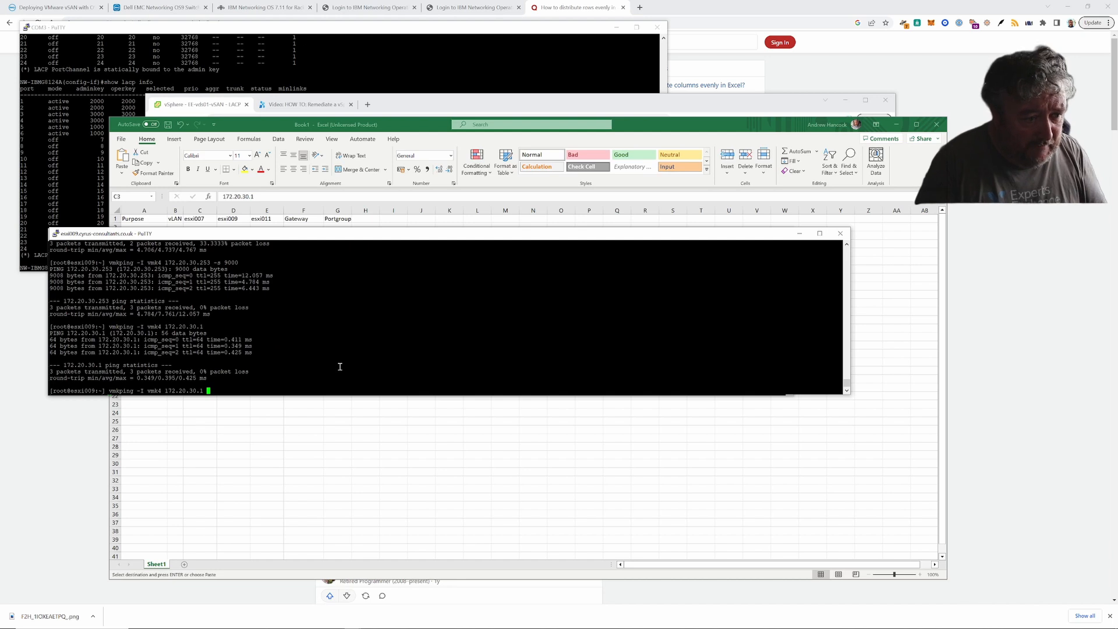
pyautogui.write('-s 9000')
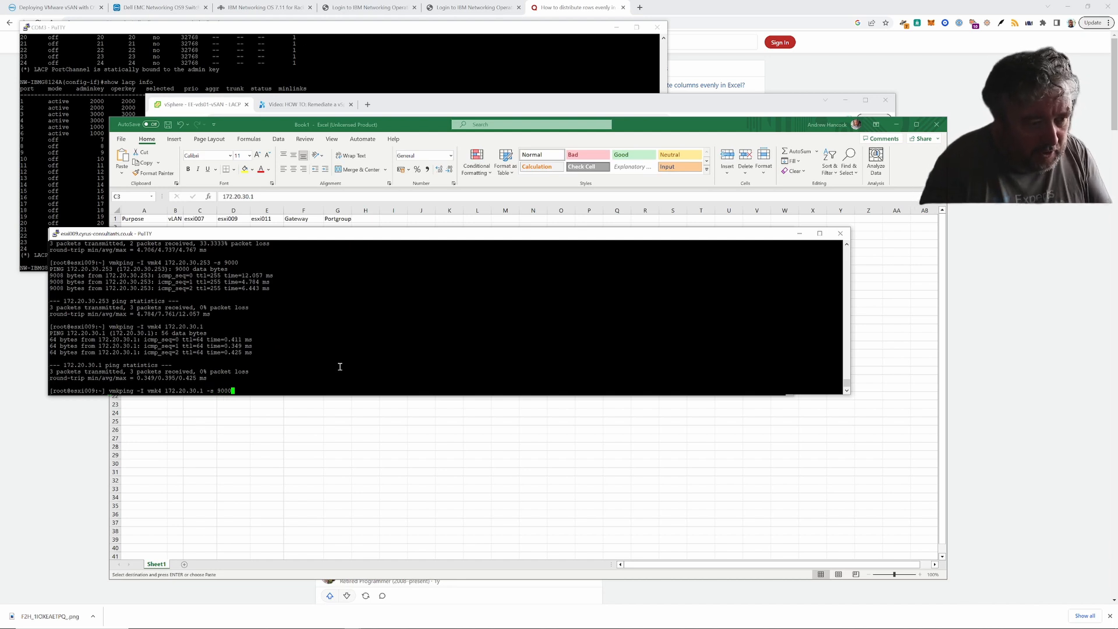
pyautogui.press('Return')
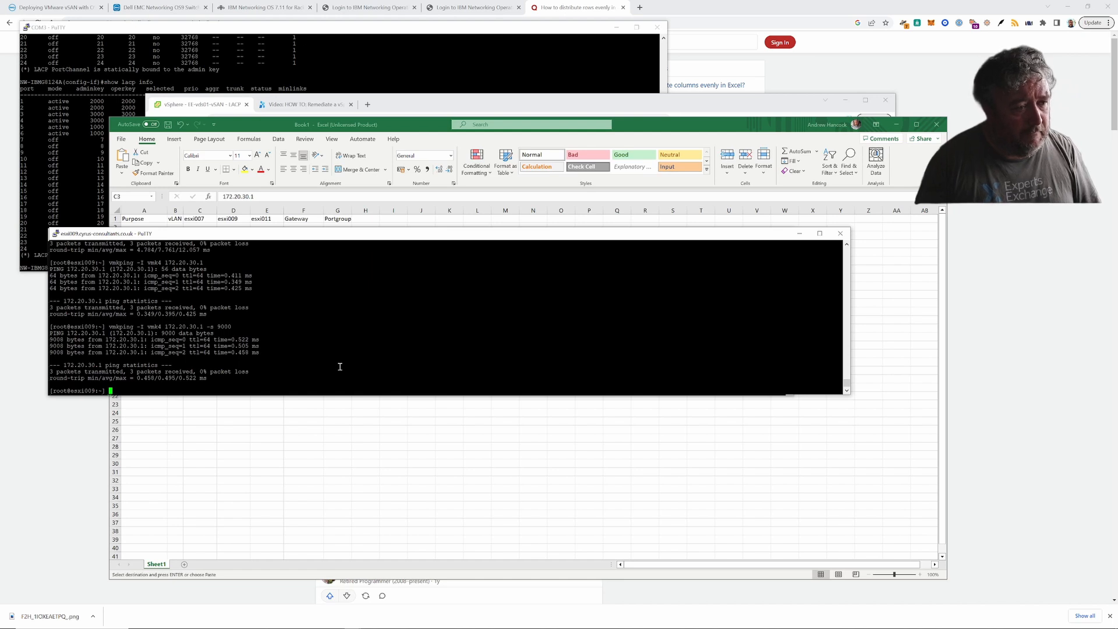
# - Back on esxi007, change the recalled vmkping's interface to vmk5
pyautogui.moveTo(479, 627)
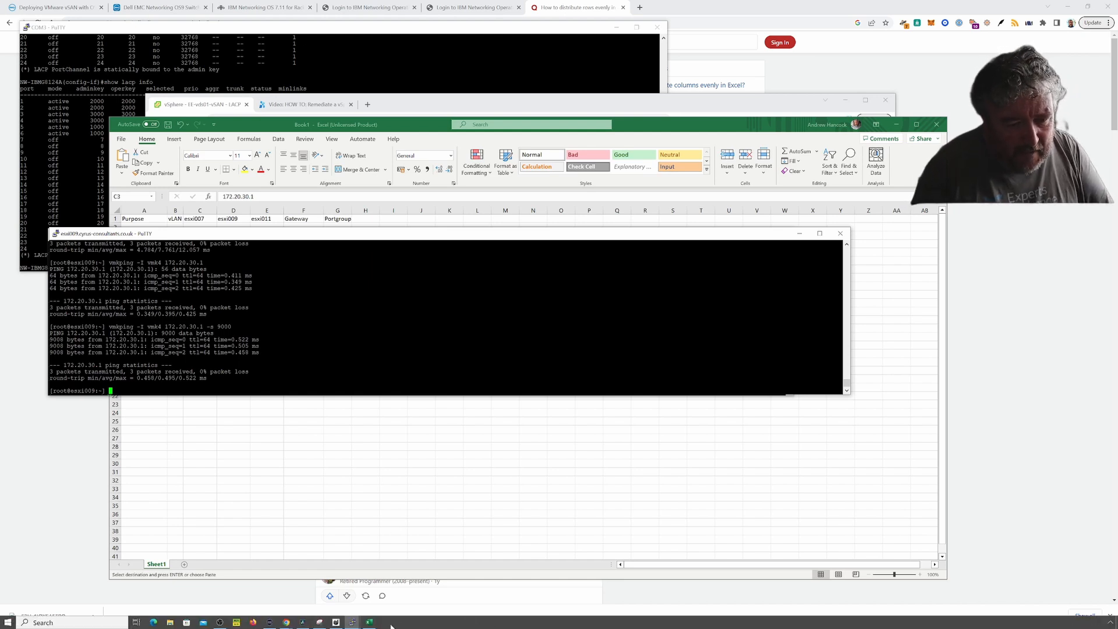
pyautogui.click(352, 622)
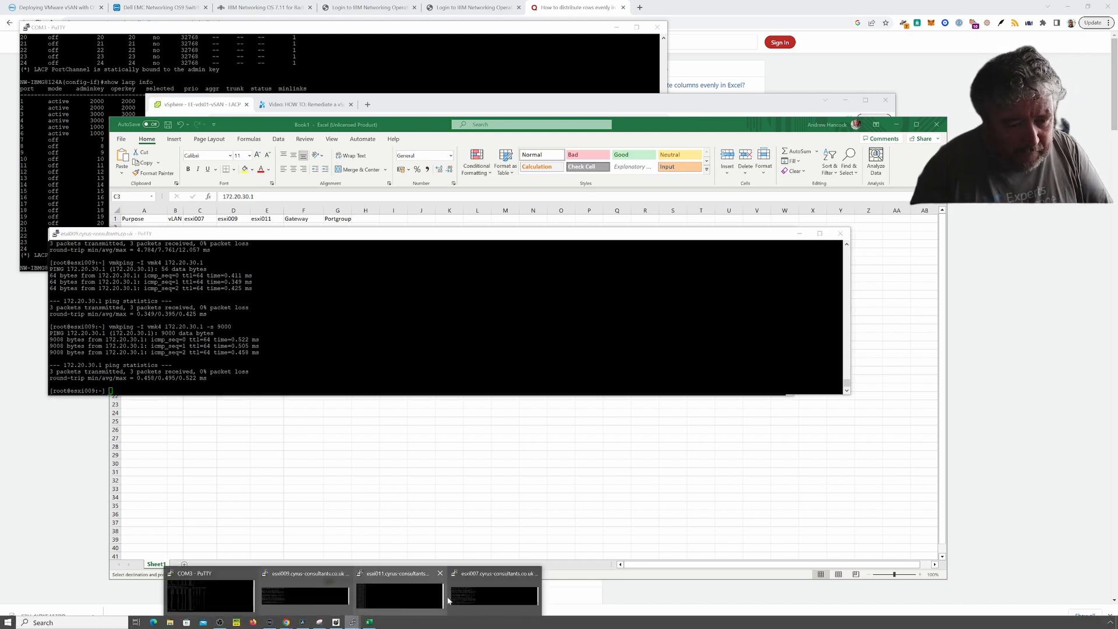
pyautogui.click(480, 593)
pyautogui.press('Up')
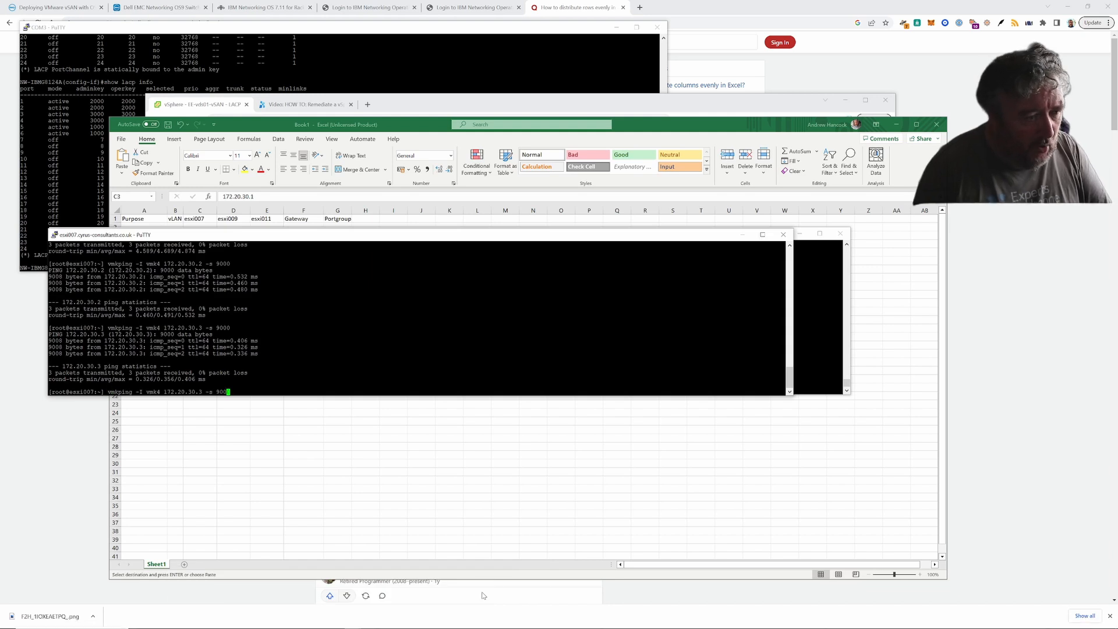
pyautogui.press('Left')
pyautogui.press('Left')
pyautogui.press('Left')
pyautogui.press('Left')
pyautogui.press('Left')
pyautogui.press('Left')
pyautogui.press('Left')
pyautogui.press('Left')
pyautogui.press('Left')
pyautogui.press('Left')
pyautogui.press('Left')
pyautogui.press('Left')
pyautogui.press('Left')
pyautogui.press('Left')
pyautogui.press('Left')
pyautogui.press('Left')
pyautogui.press('Left')
pyautogui.press('Left')
pyautogui.press('Left')
pyautogui.press('BackSpace')
pyautogui.write('5')
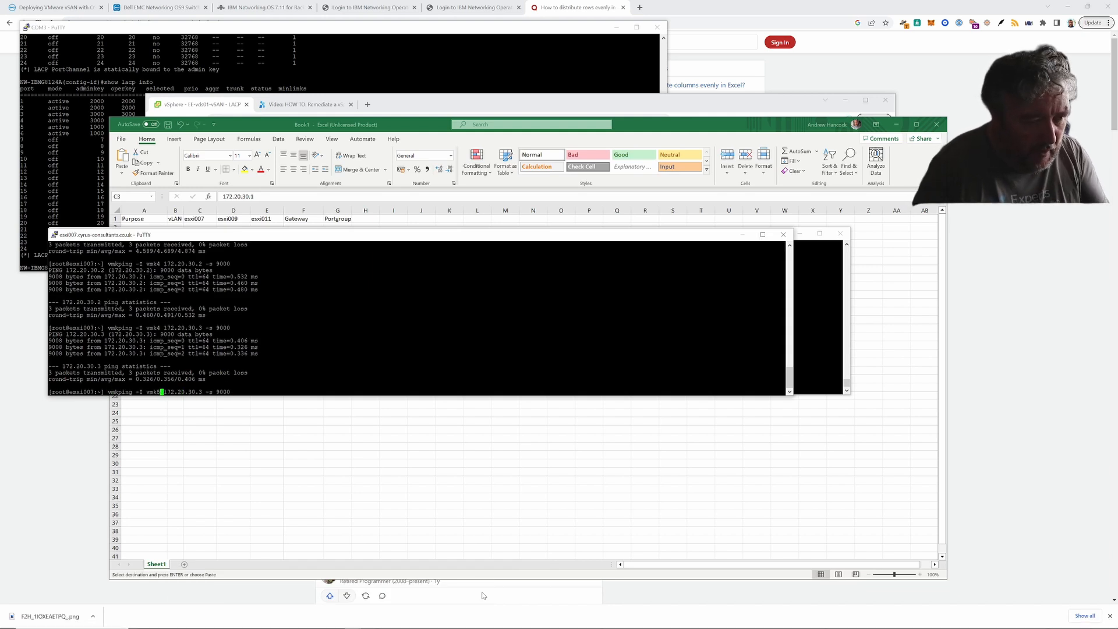
# - Retarget the vmk5 vmkping to 172.20.31.2 and run it with 9000-byte packets
pyautogui.press('Right')
pyautogui.press('Right')
pyautogui.press('Right')
pyautogui.press('Right')
pyautogui.press('Right')
pyautogui.press('Right')
pyautogui.press('Right')
pyautogui.press('Right')
pyautogui.press('Right')
pyautogui.press('Right')
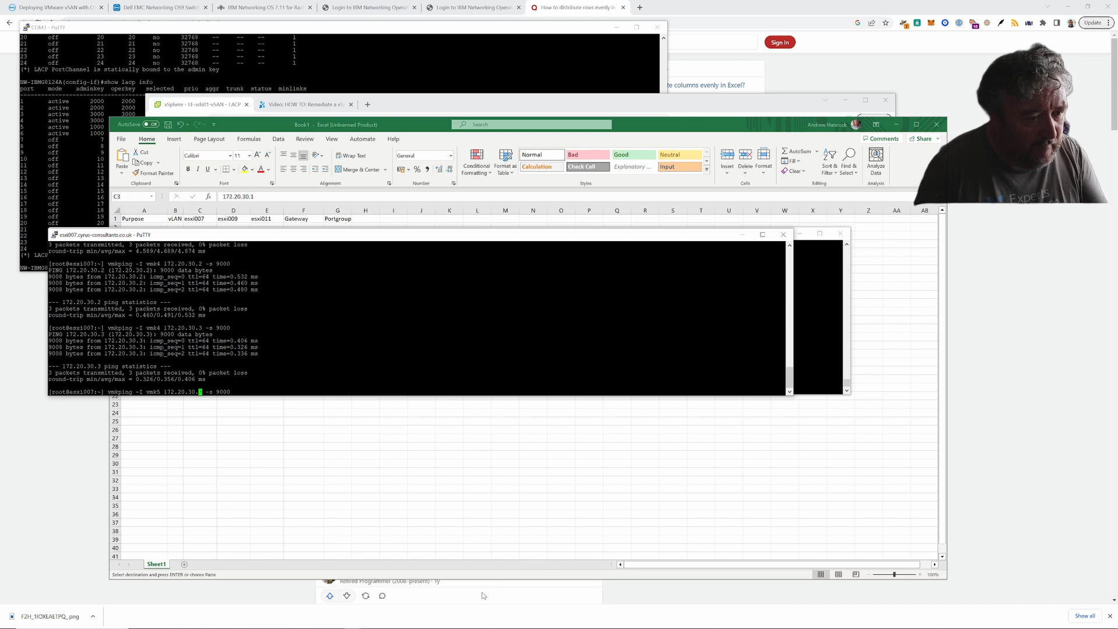
pyautogui.press('BackSpace')
pyautogui.write('1')
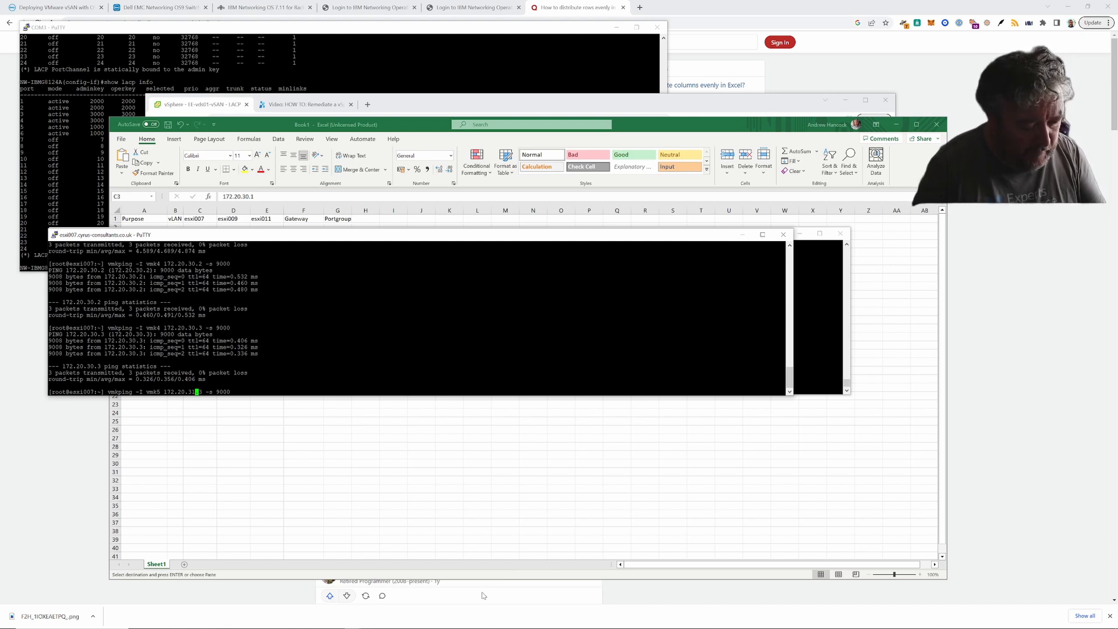
pyautogui.press('Right')
pyautogui.press('Right')
pyautogui.write('2')
pyautogui.press('Right')
pyautogui.press('Right')
pyautogui.press('Right')
pyautogui.press('Right')
pyautogui.press('Right')
pyautogui.press('Right')
pyautogui.press('Right')
pyautogui.press('Right')
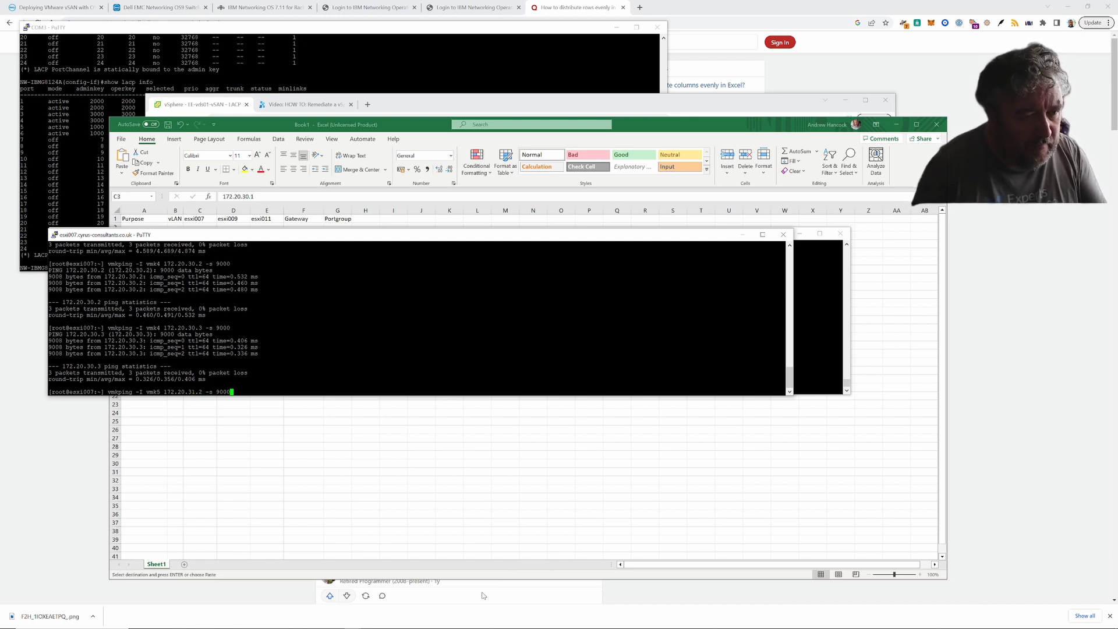
pyautogui.press('Return')
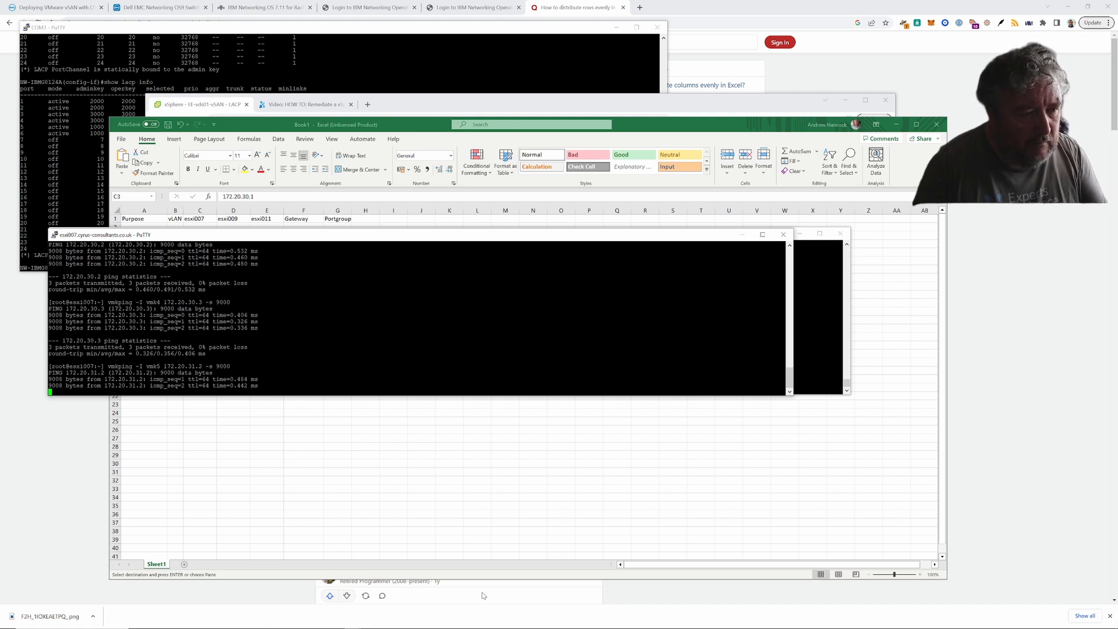
# - Rerun the 9000-byte vmk5 vmkping to 172.20.31.2 four more times
pyautogui.press('Up')
pyautogui.press('Return')
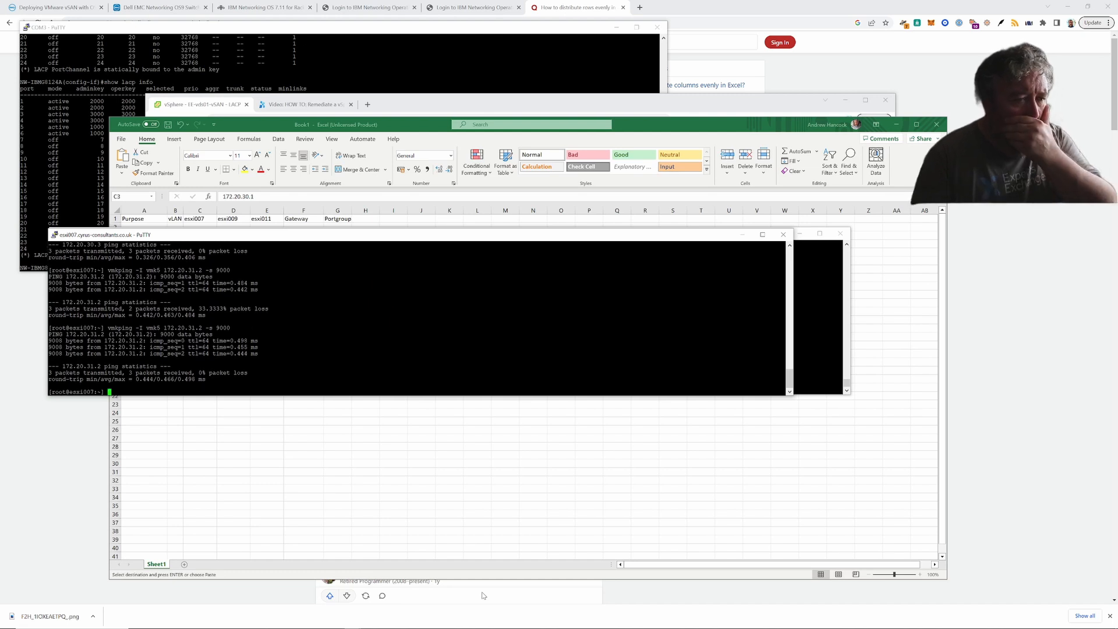
pyautogui.press('Up')
pyautogui.press('Return')
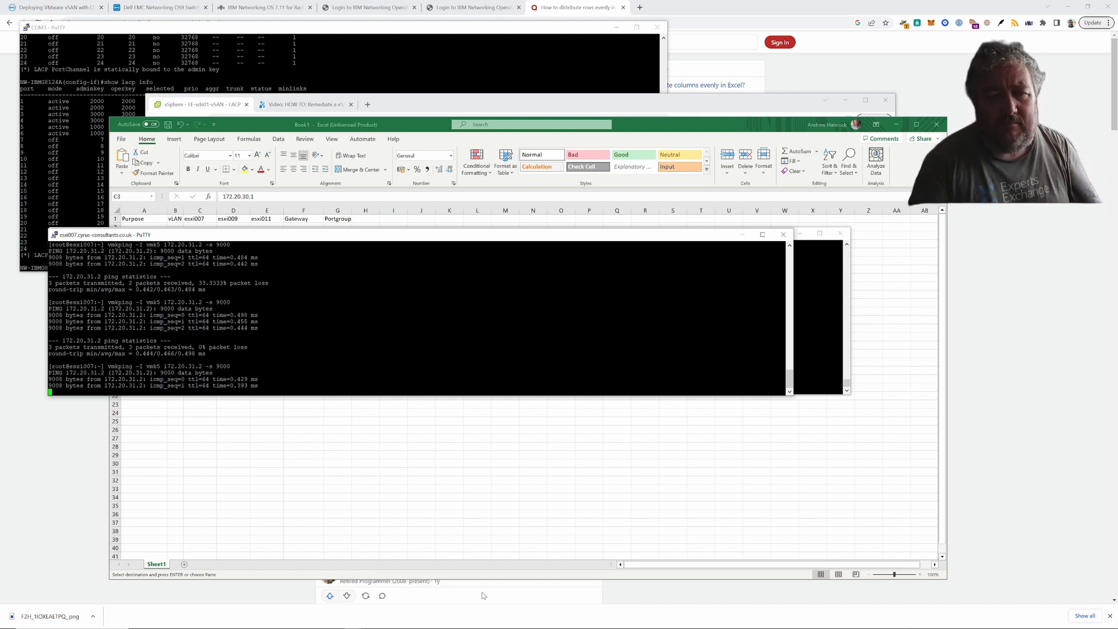
pyautogui.press('Up')
pyautogui.press('Return')
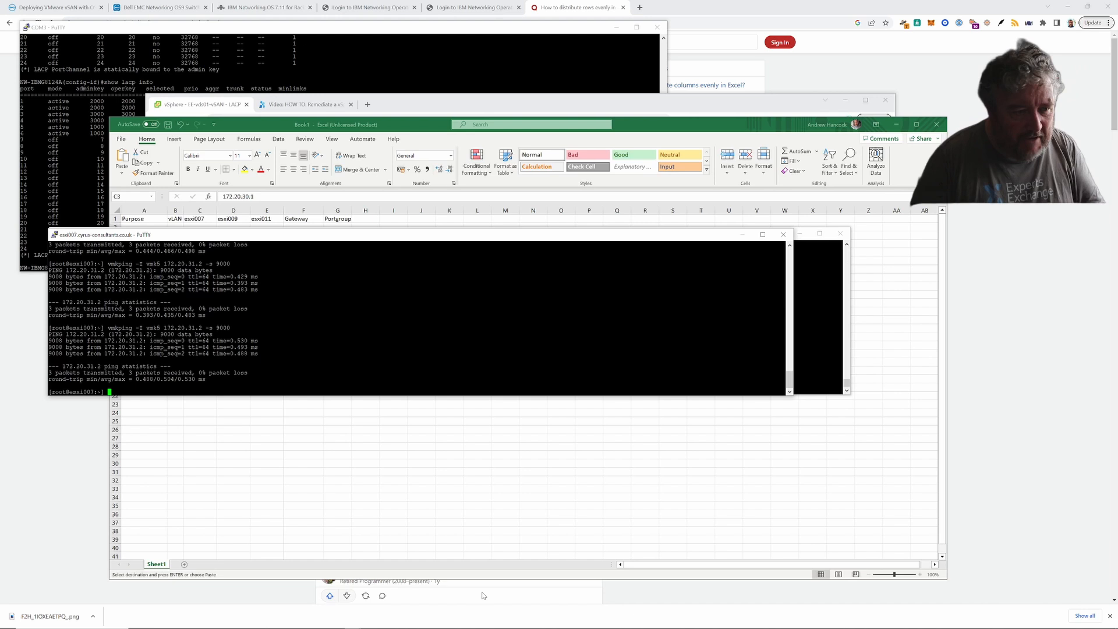
pyautogui.press('Up')
pyautogui.press('Return')
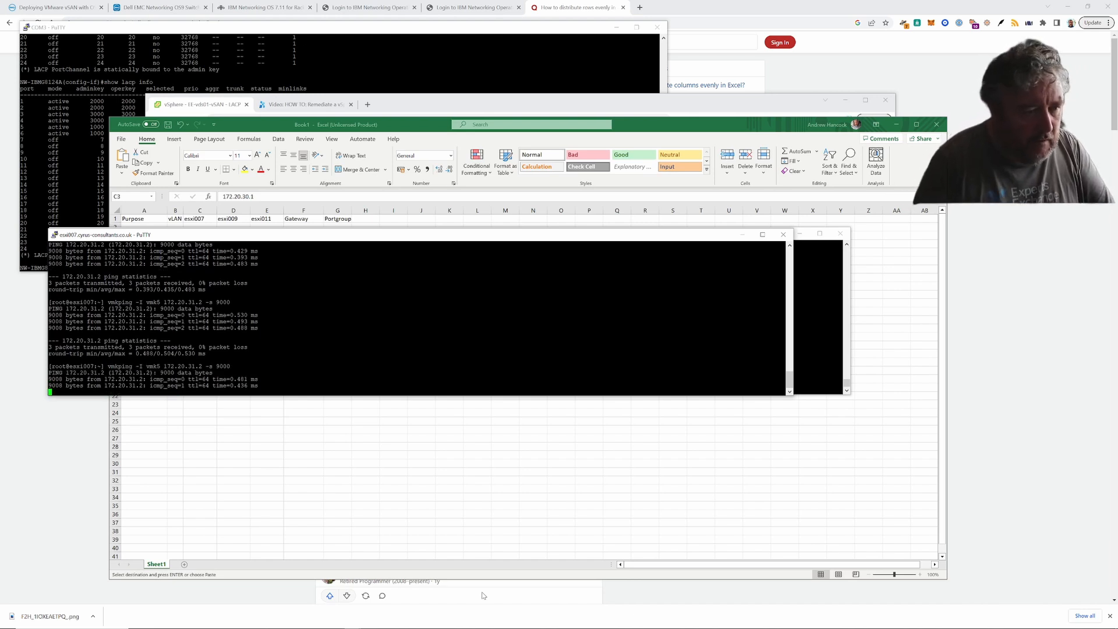
# - Run the 9000-byte vmk5 vmkping to 172.20.31.3 twice, then begin changing its interface
pyautogui.press('Up')
pyautogui.press('Left')
pyautogui.press('Left')
pyautogui.press('Left')
pyautogui.press('Left')
pyautogui.press('Left')
pyautogui.press('Left')
pyautogui.press('Left')
pyautogui.press('Left')
pyautogui.press('Left')
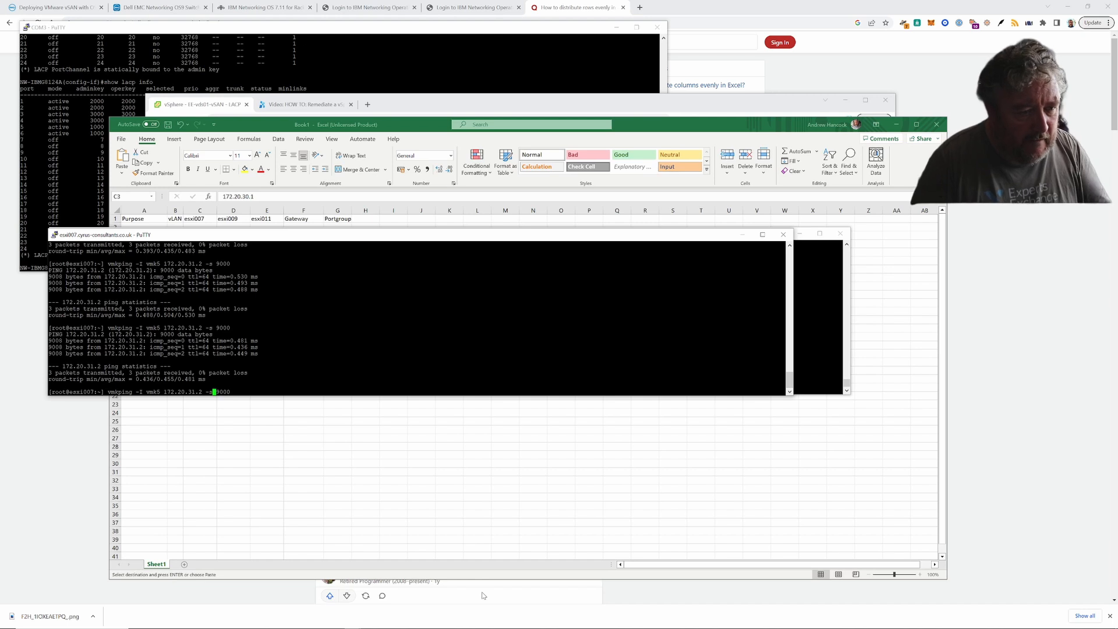
pyautogui.press('Delete')
pyautogui.write('3')
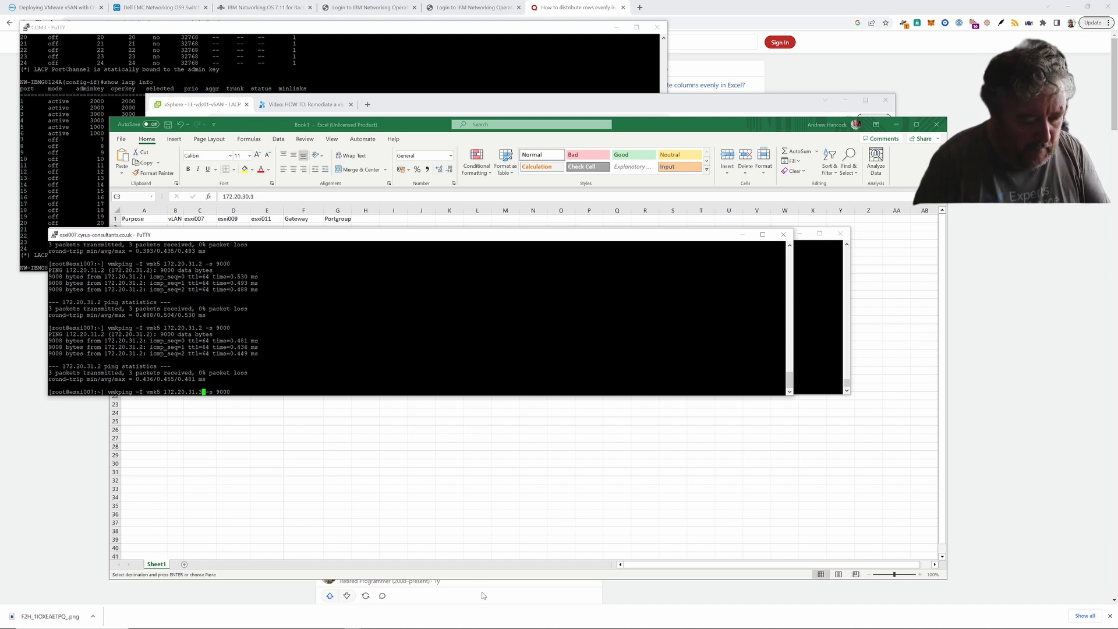
pyautogui.press('Return')
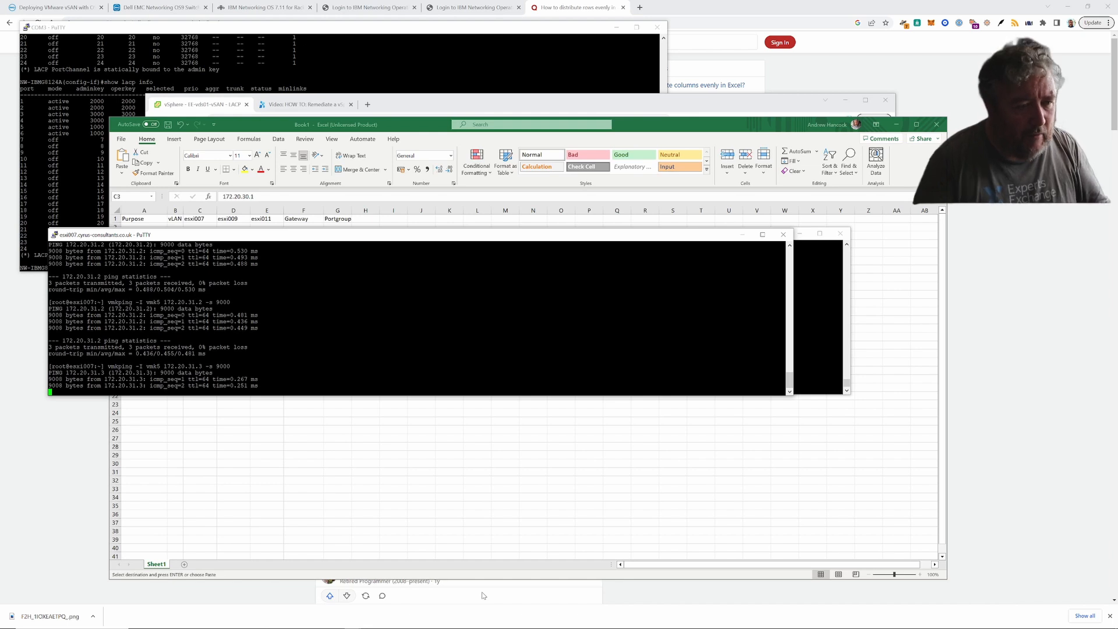
pyautogui.press('Up')
pyautogui.press('Return')
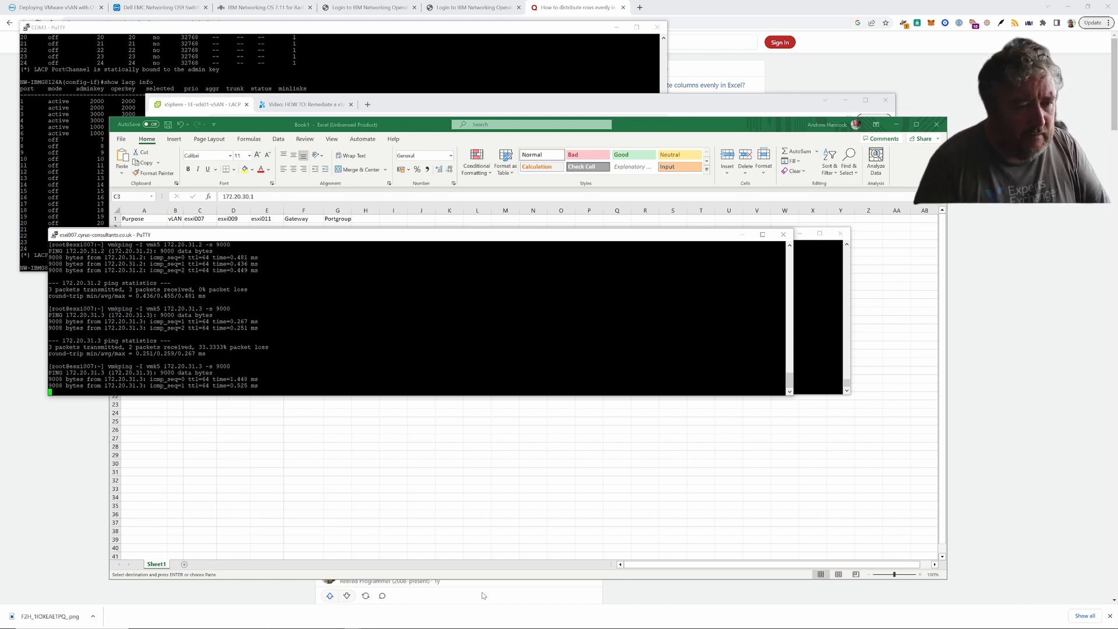
pyautogui.press('Up')
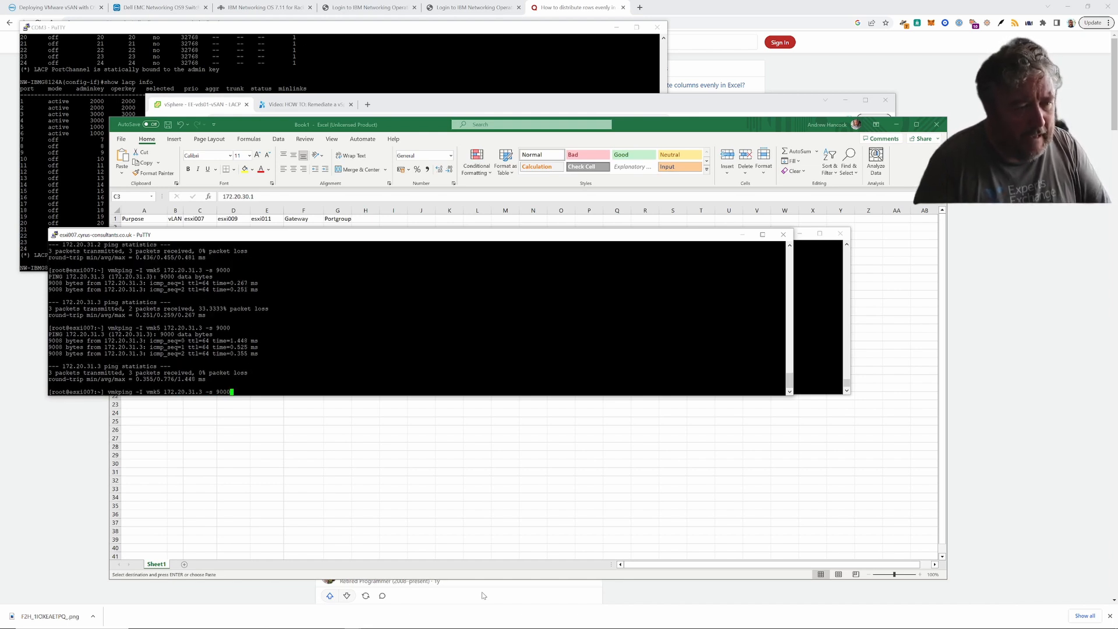
pyautogui.press('Left')
pyautogui.press('Left')
pyautogui.press('Left')
pyautogui.press('Left')
pyautogui.press('Left')
pyautogui.press('Left')
pyautogui.press('Left')
pyautogui.press('Left')
pyautogui.press('Left')
pyautogui.press('Left')
pyautogui.press('Left')
pyautogui.press('Left')
pyautogui.press('Left')
pyautogui.press('Left')
pyautogui.press('Left')
pyautogui.press('Left')
pyautogui.press('Left')
pyautogui.press('Left')
pyautogui.press('Left')
pyautogui.press('Left')
pyautogui.press('BackSpace')
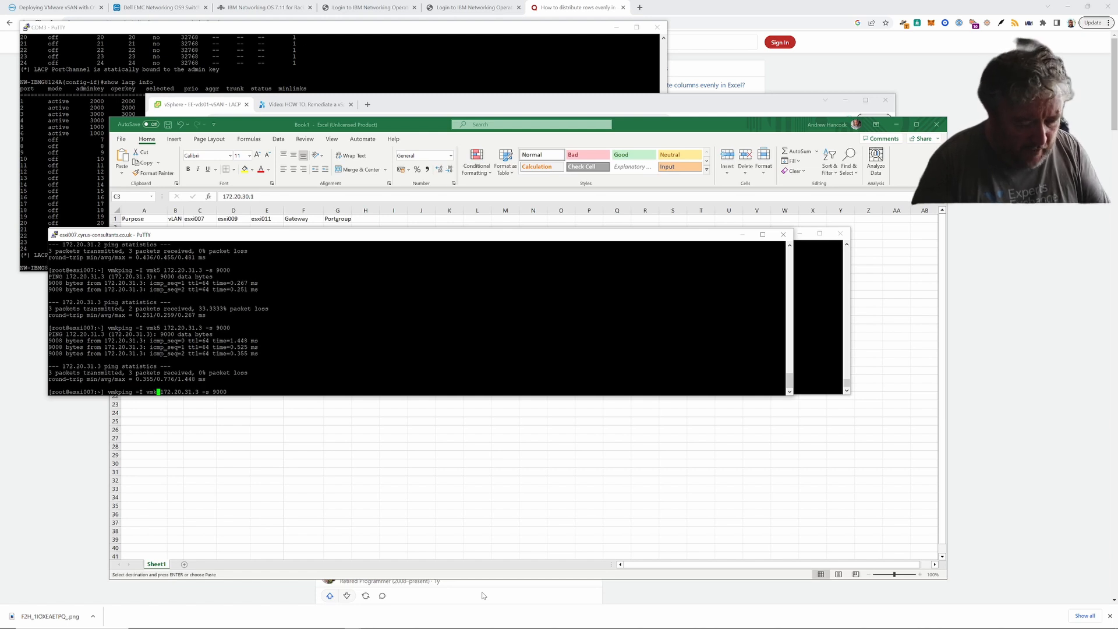
# - Edit the recalled command and run a 9000-byte vmkping over vmk6 to 172.20.31.2
pyautogui.write('6')
pyautogui.press('Right')
pyautogui.press('Right')
pyautogui.press('Right')
pyautogui.press('Right')
pyautogui.press('Right')
pyautogui.press('Right')
pyautogui.press('Right')
pyautogui.press('Right')
pyautogui.press('Right')
pyautogui.press('Right')
pyautogui.press('Right')
pyautogui.press('Right')
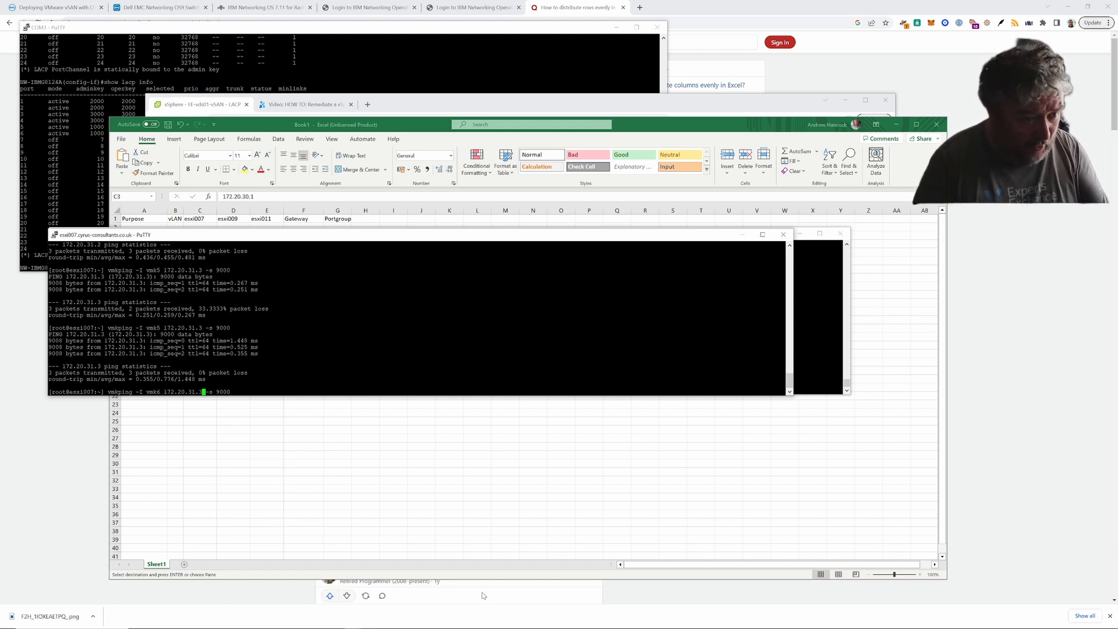
pyautogui.press('BackSpace')
pyautogui.write('1')
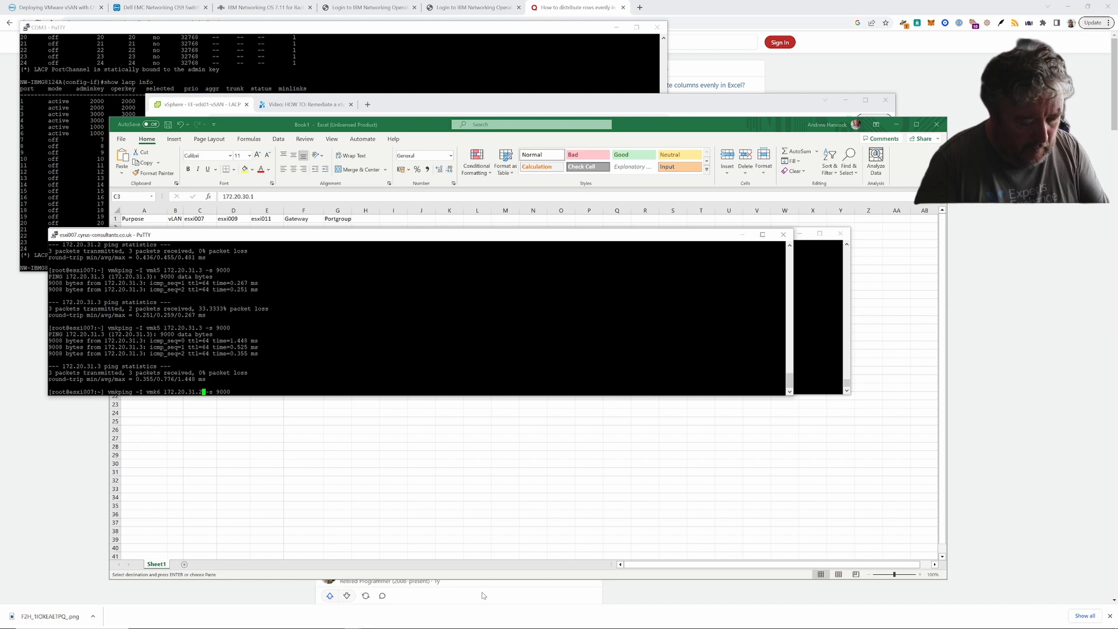
pyautogui.press('Right')
pyautogui.press('Right')
pyautogui.press('Right')
pyautogui.press('Right')
pyautogui.press('Right')
pyautogui.press('Right')
pyautogui.press('Right')
pyautogui.press('Right')
pyautogui.press('Return')
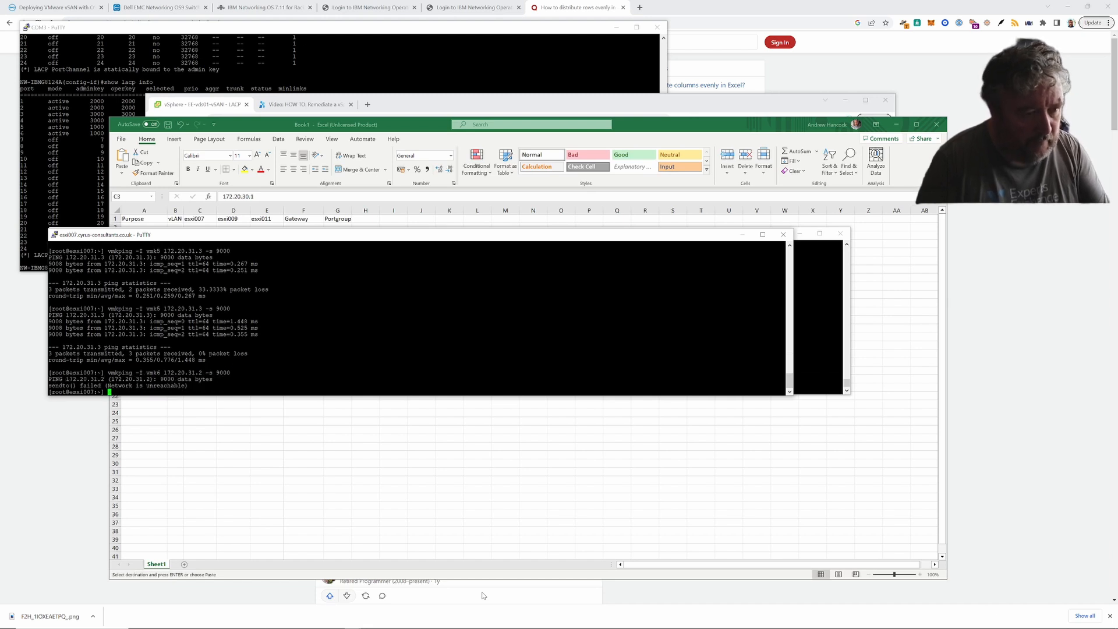
# - Ping 172.20.32.2 over vmk6 with 9000-byte packets, running it three times
pyautogui.press('Up')
pyautogui.press('Left')
pyautogui.press('Left')
pyautogui.press('Left')
pyautogui.press('Left')
pyautogui.press('Left')
pyautogui.press('Left')
pyautogui.press('Left')
pyautogui.press('Left')
pyautogui.press('Left')
pyautogui.press('Left')
pyautogui.press('Left')
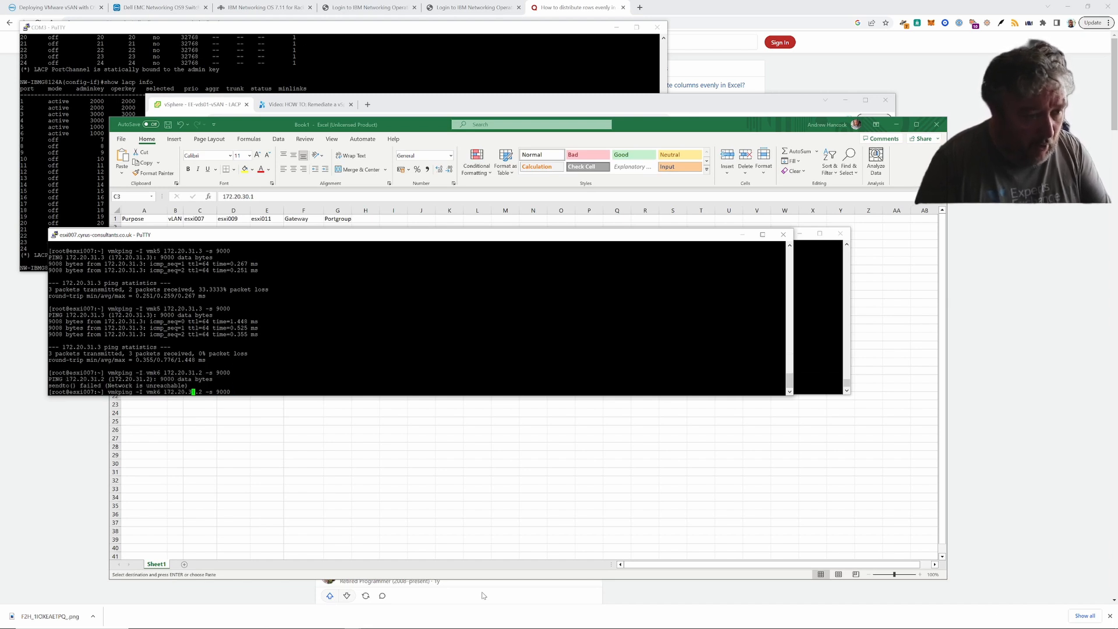
pyautogui.press('Right')
pyautogui.press('BackSpace')
pyautogui.write('2')
pyautogui.press('Right')
pyautogui.press('Right')
pyautogui.press('Right')
pyautogui.press('Right')
pyautogui.press('Right')
pyautogui.press('Right')
pyautogui.press('Right')
pyautogui.press('Right')
pyautogui.press('Right')
pyautogui.press('Right')
pyautogui.press('Return')
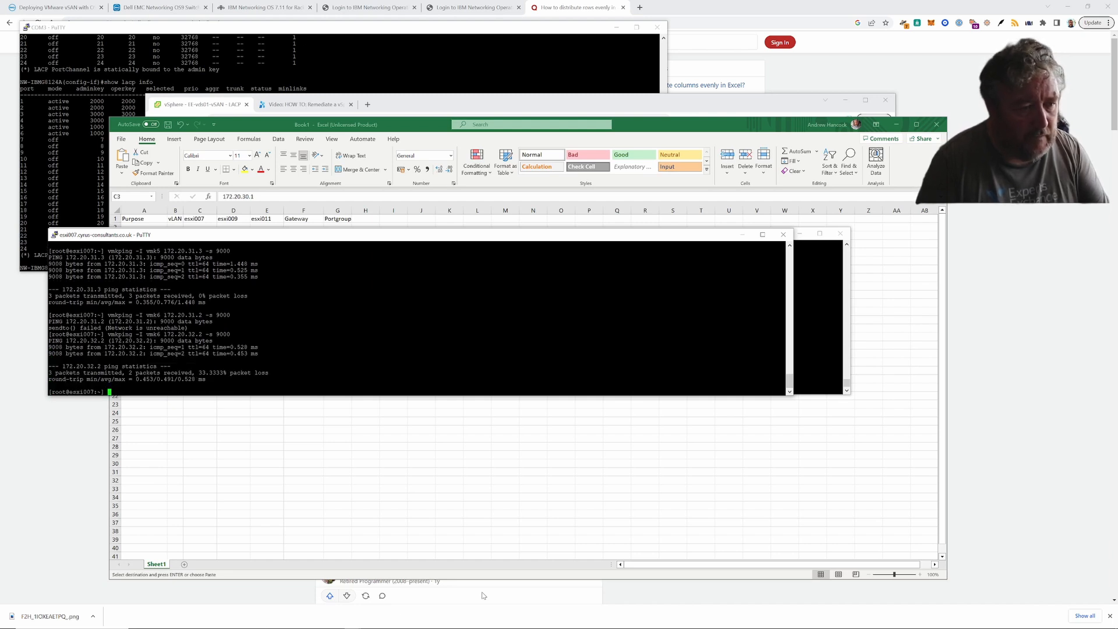
pyautogui.press('Up')
pyautogui.press('Return')
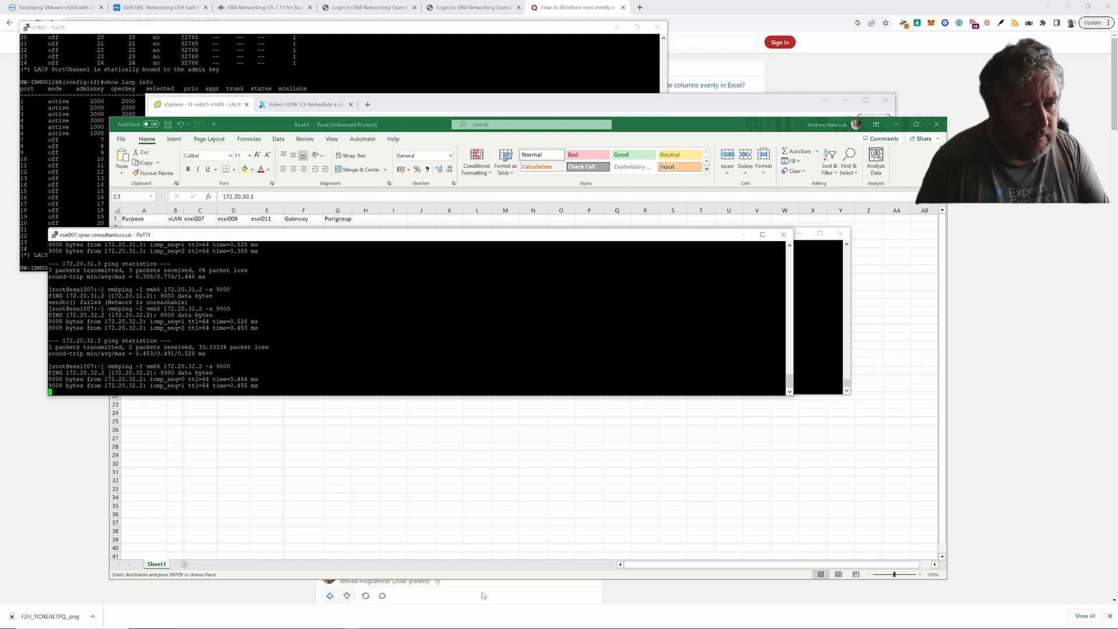
pyautogui.press('Up')
pyautogui.press('Return')
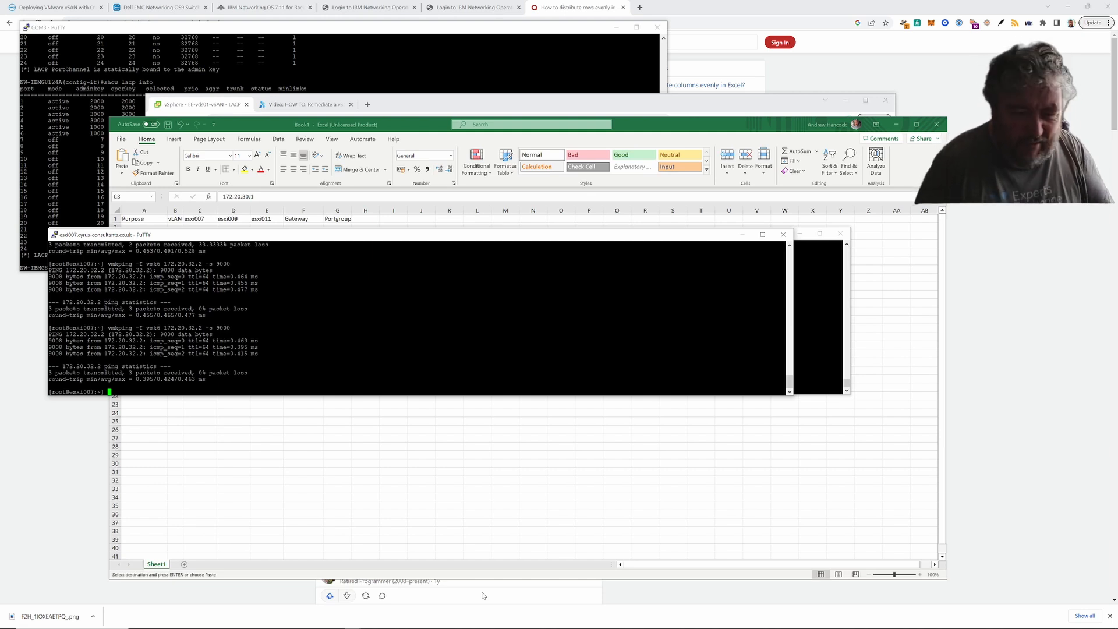
# - Ping 172.20.32.3 over vmk6 with 9000-byte packets, running it three times
pyautogui.press('Up')
pyautogui.press('Left')
pyautogui.press('Left')
pyautogui.press('Left')
pyautogui.press('Left')
pyautogui.press('Left')
pyautogui.press('Left')
pyautogui.press('Left')
pyautogui.press('Left')
pyautogui.press('Left')
pyautogui.press('Left')
pyautogui.press('Left')
pyautogui.press('Left')
pyautogui.press('Left')
pyautogui.press('Left')
pyautogui.press('Left')
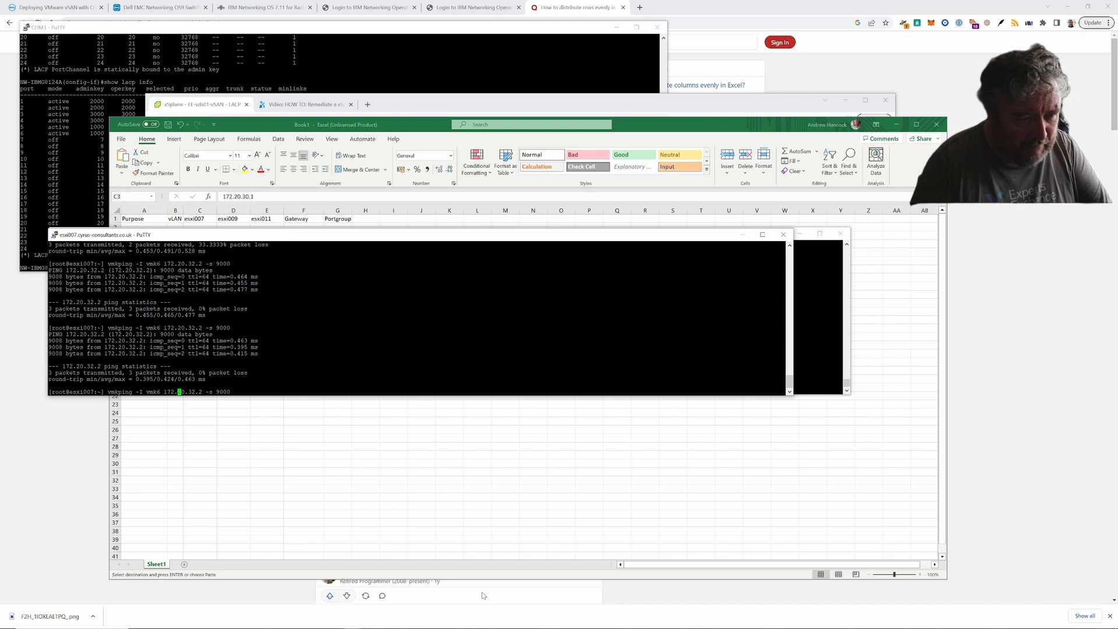
pyautogui.press('Right')
pyautogui.press('Right')
pyautogui.press('Right')
pyautogui.press('Right')
pyautogui.press('Right')
pyautogui.press('Right')
pyautogui.press('Delete')
pyautogui.write('3')
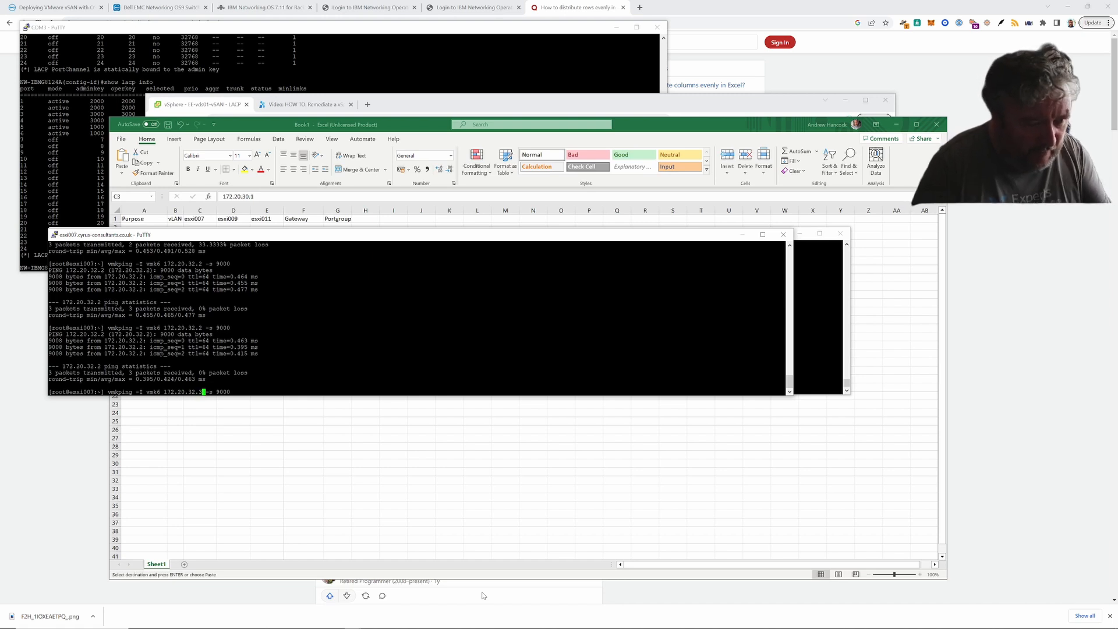
pyautogui.press('Return')
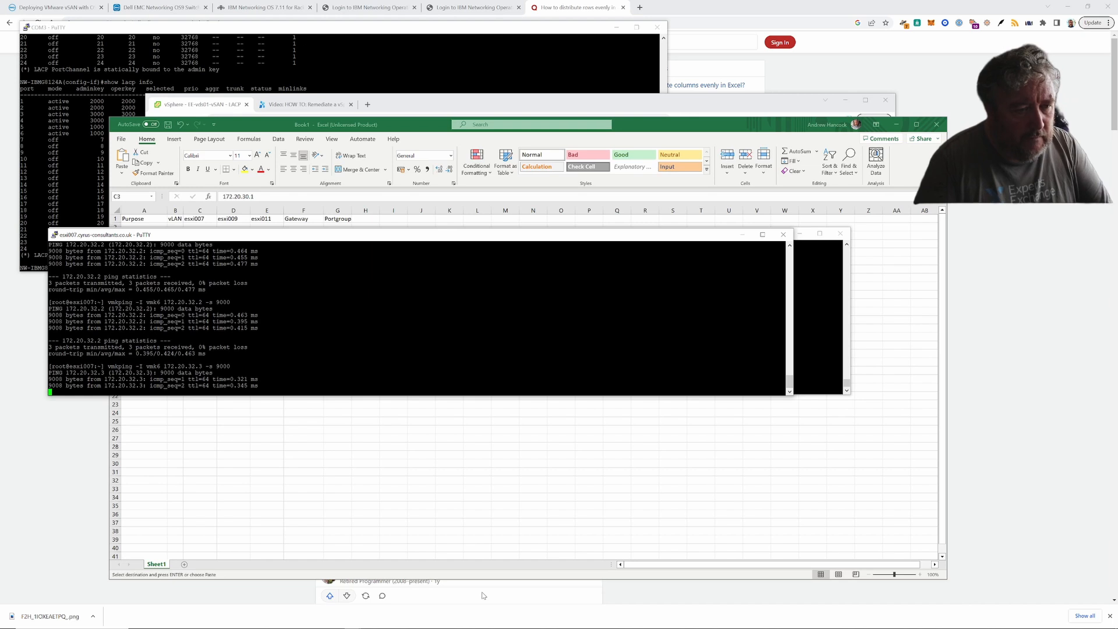
pyautogui.press('Up')
pyautogui.press('Return')
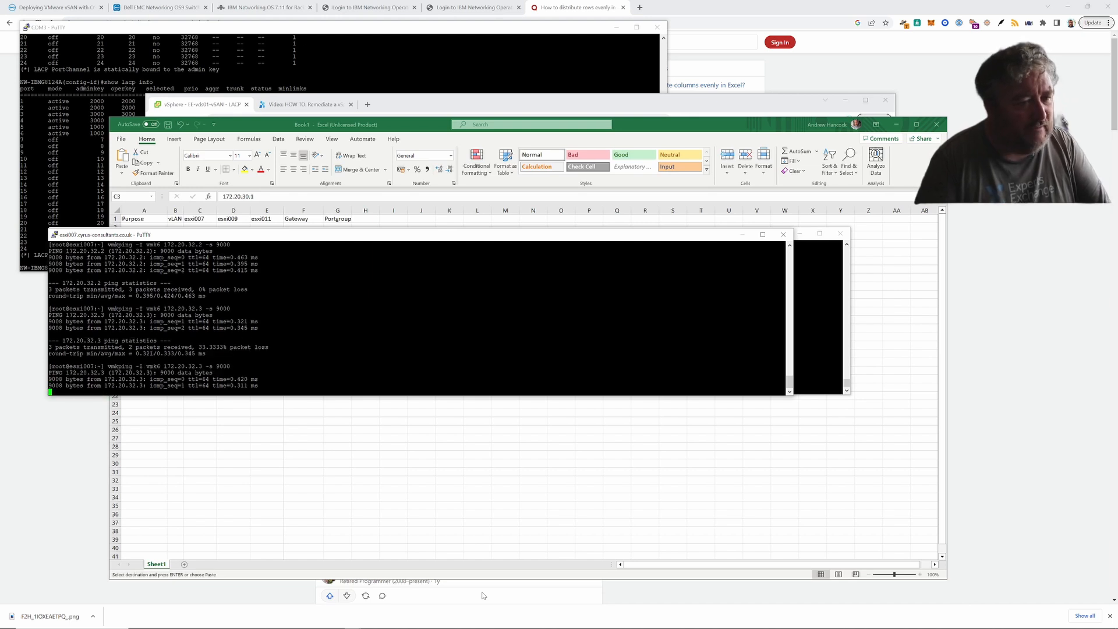
pyautogui.press('Up')
pyautogui.press('Return')
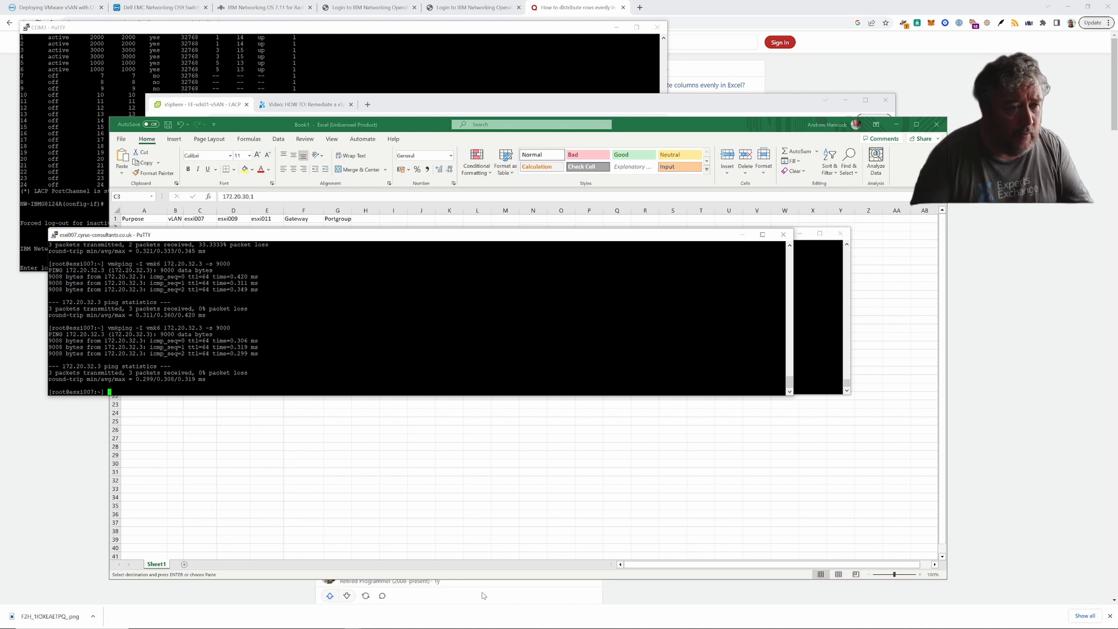
# - Log in to the COM3 switch console and enter privileged mode with enable
pyautogui.click(388, 41)
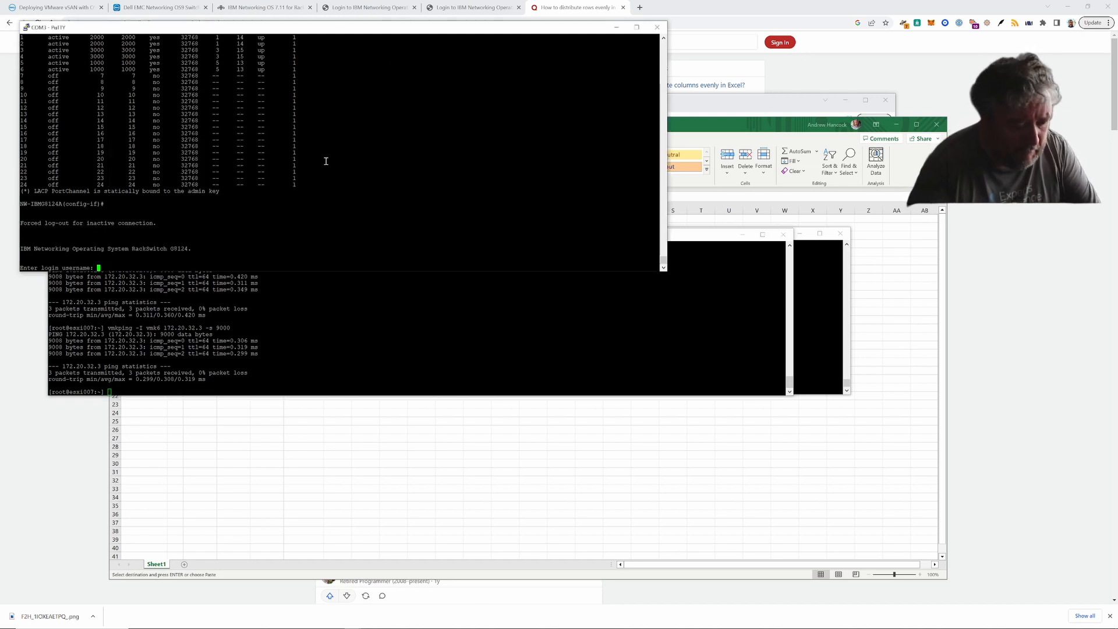
pyautogui.write('admin')
pyautogui.press('Return')
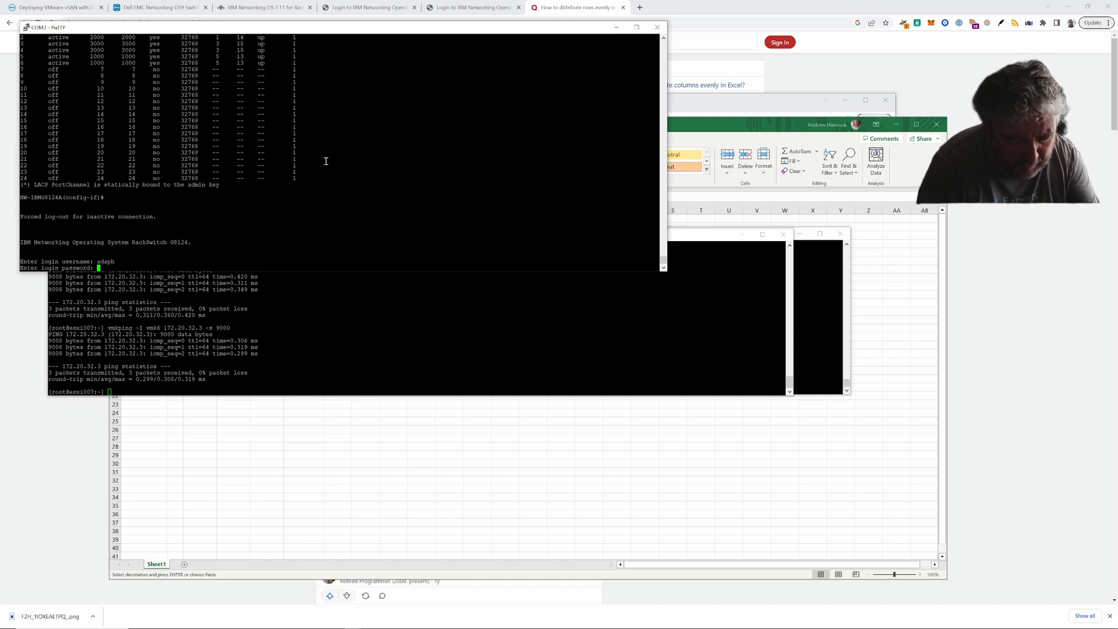
pyautogui.press('Return')
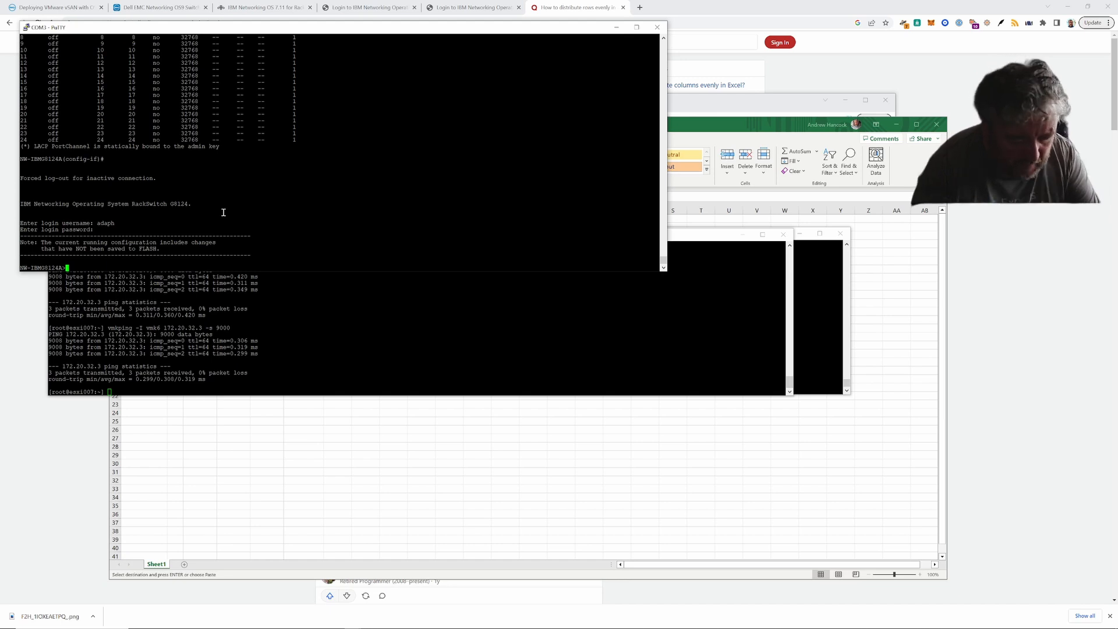
pyautogui.write('enable')
pyautogui.press('Return')
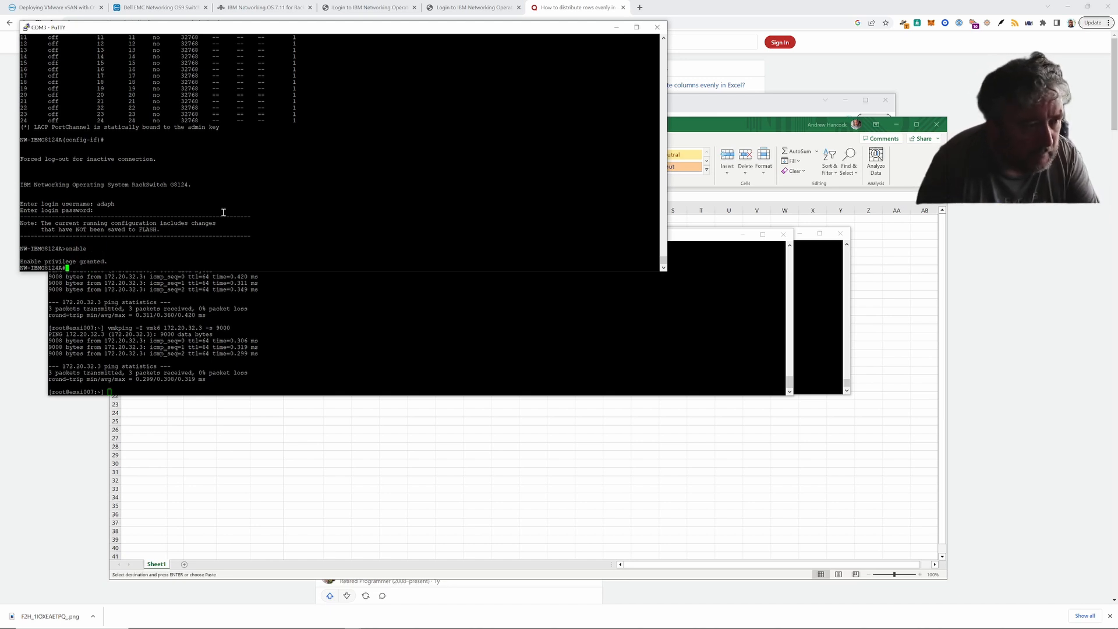
# - Enter configuration mode with conf t, fixing the typo, then save with write mem
pyautogui.write('cong t')
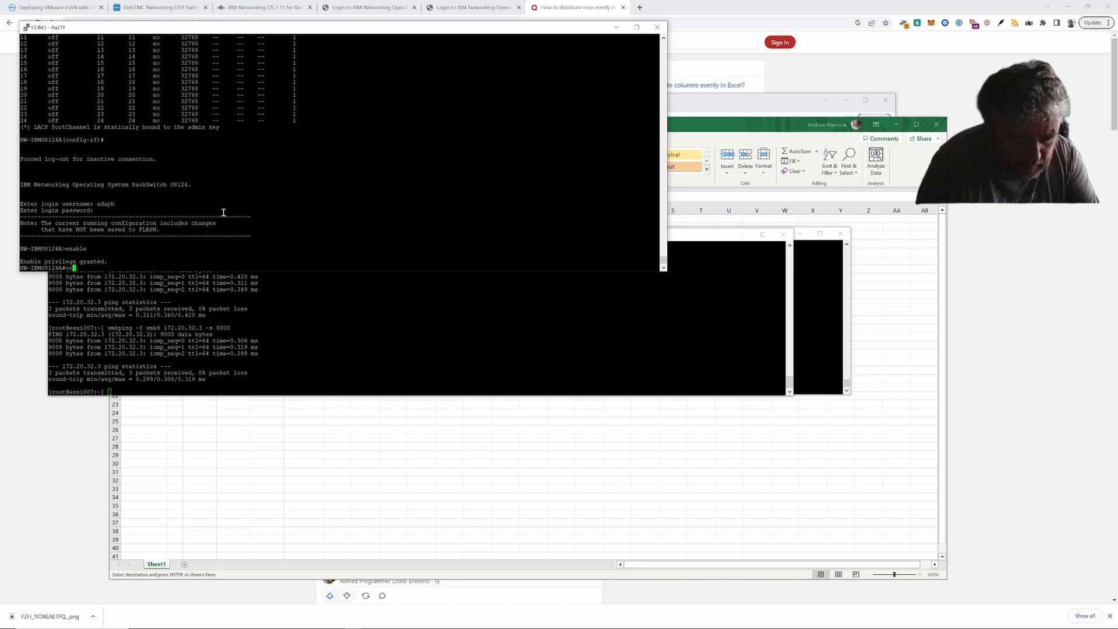
pyautogui.press('Return')
pyautogui.press('Up')
pyautogui.press('Left')
pyautogui.press('Left')
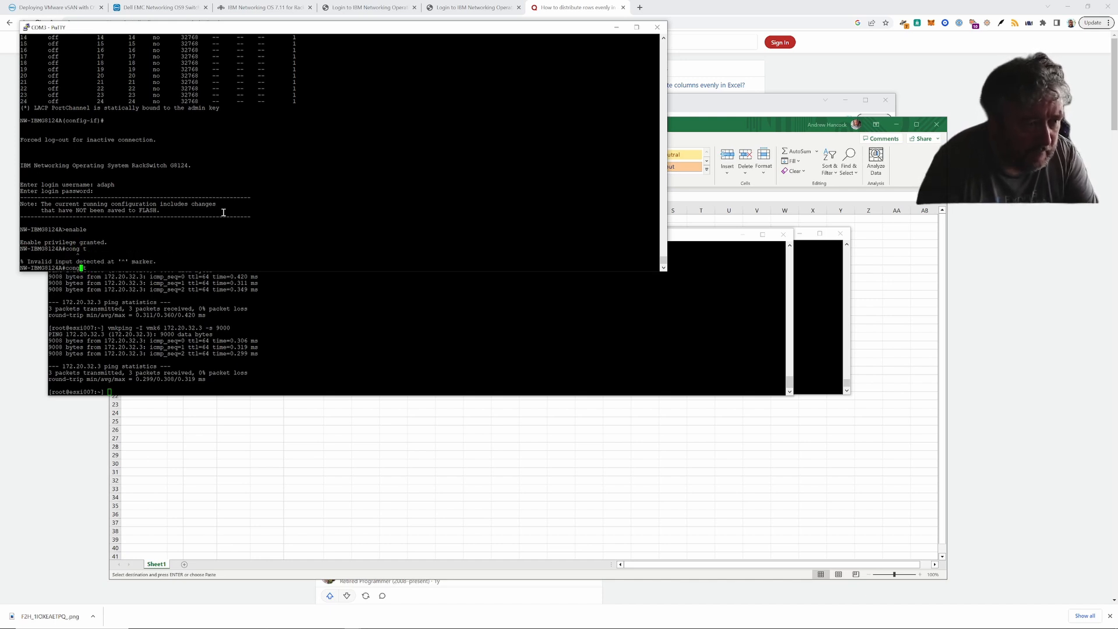
pyautogui.press('BackSpace')
pyautogui.write('f')
pyautogui.press('Return')
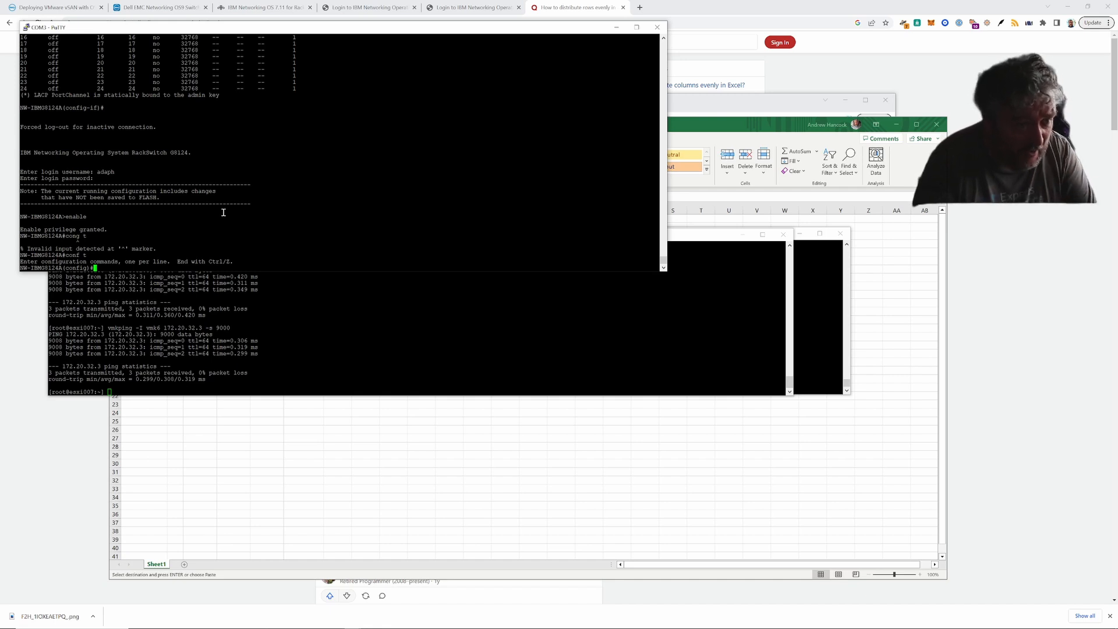
pyautogui.write('write mem')
pyautogui.press('Return')
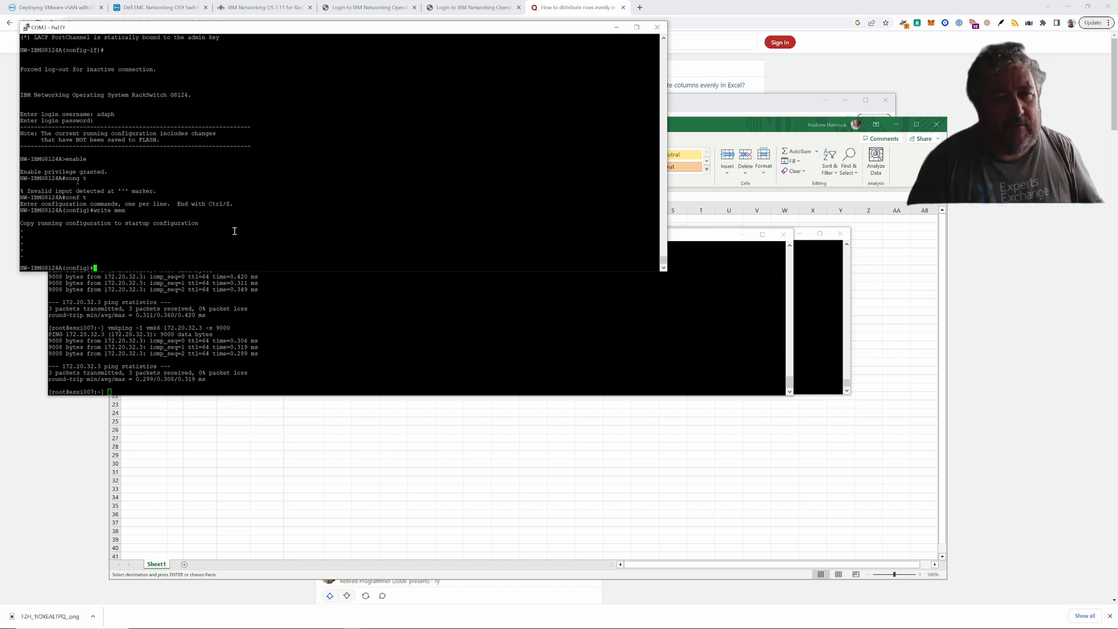
# - Minimize and restore the esxi007 ping session, then drag it aside to uncover the switch console
pyautogui.click(360, 318)
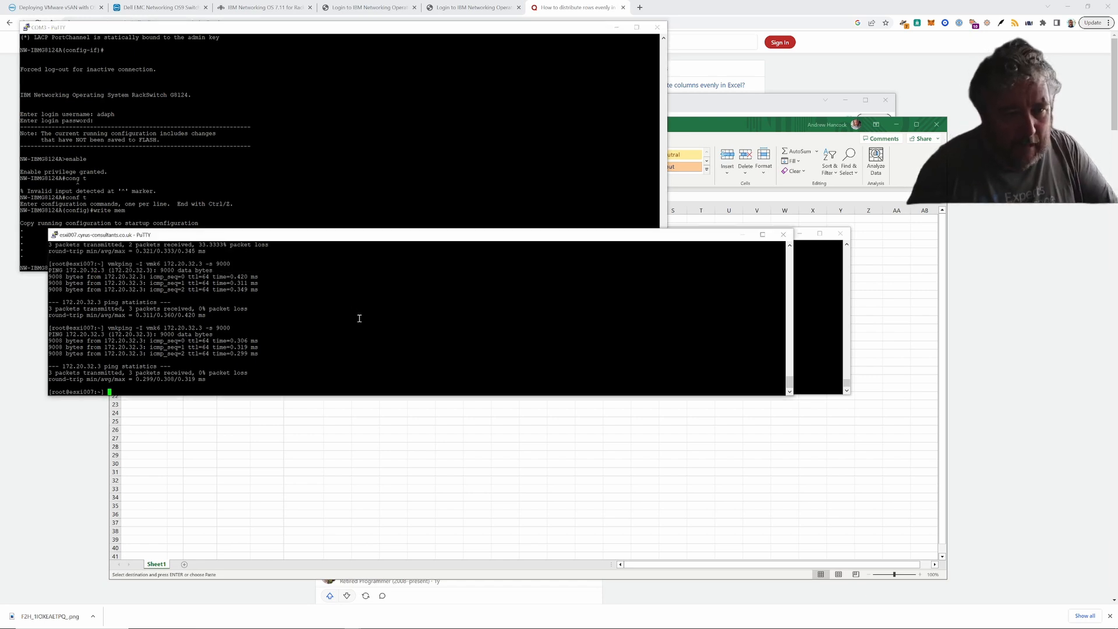
pyautogui.click(742, 234)
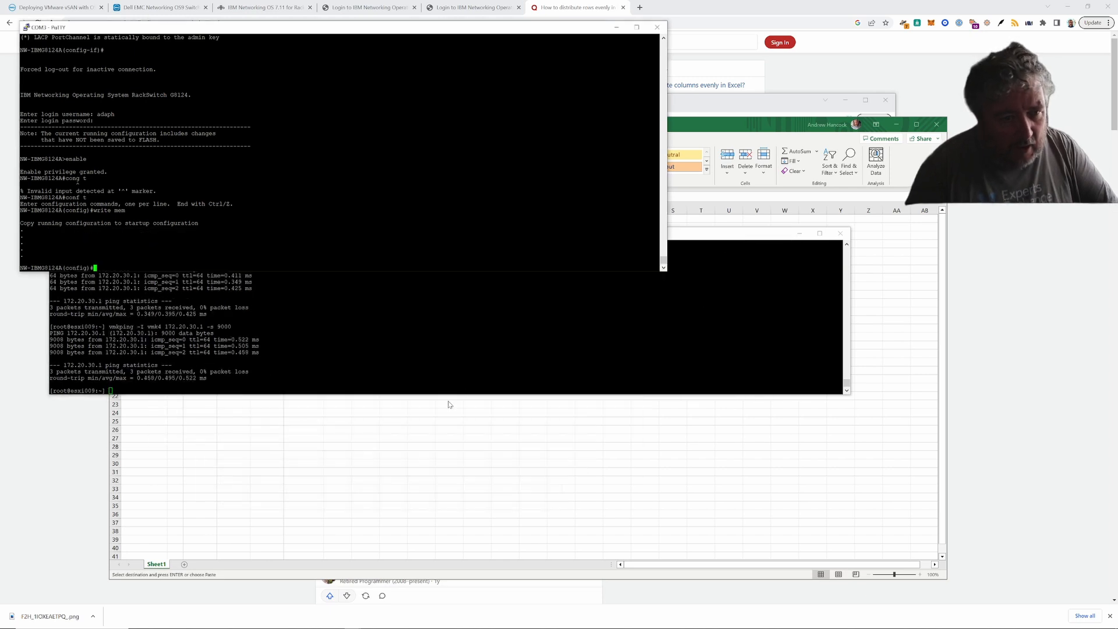
pyautogui.click(360, 622)
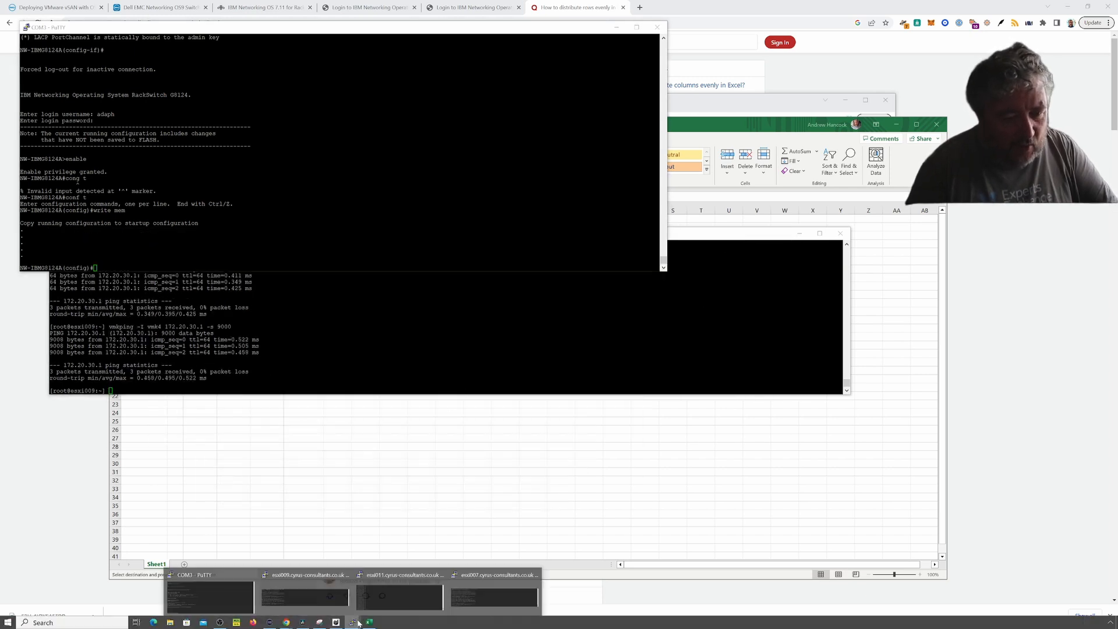
pyautogui.click(478, 600)
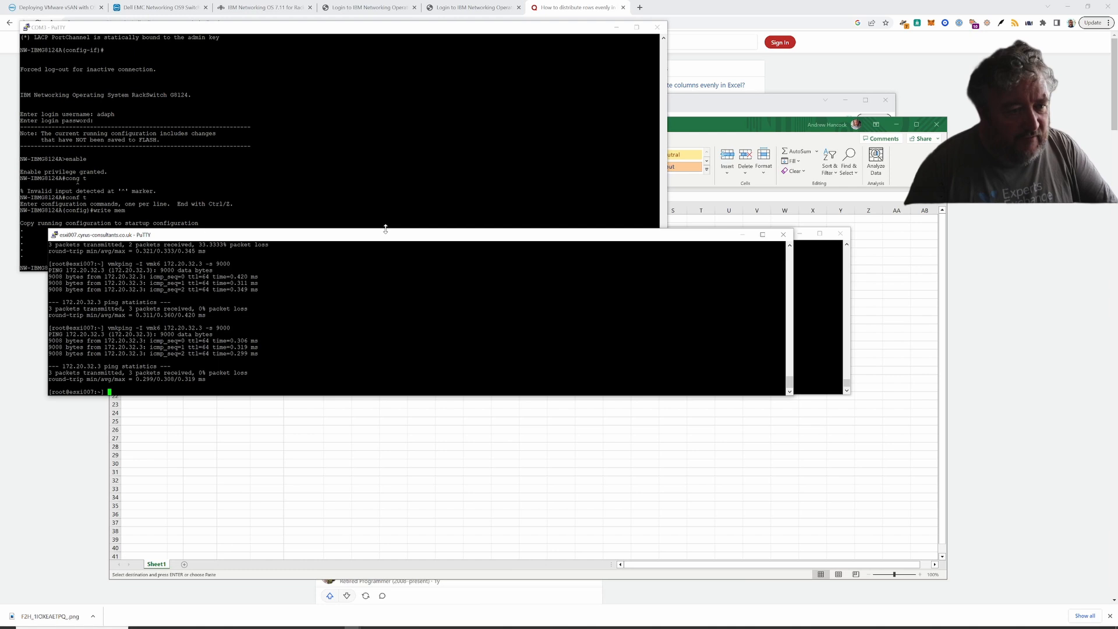
pyautogui.moveTo(379, 239); pyautogui.dragTo(487, 356)
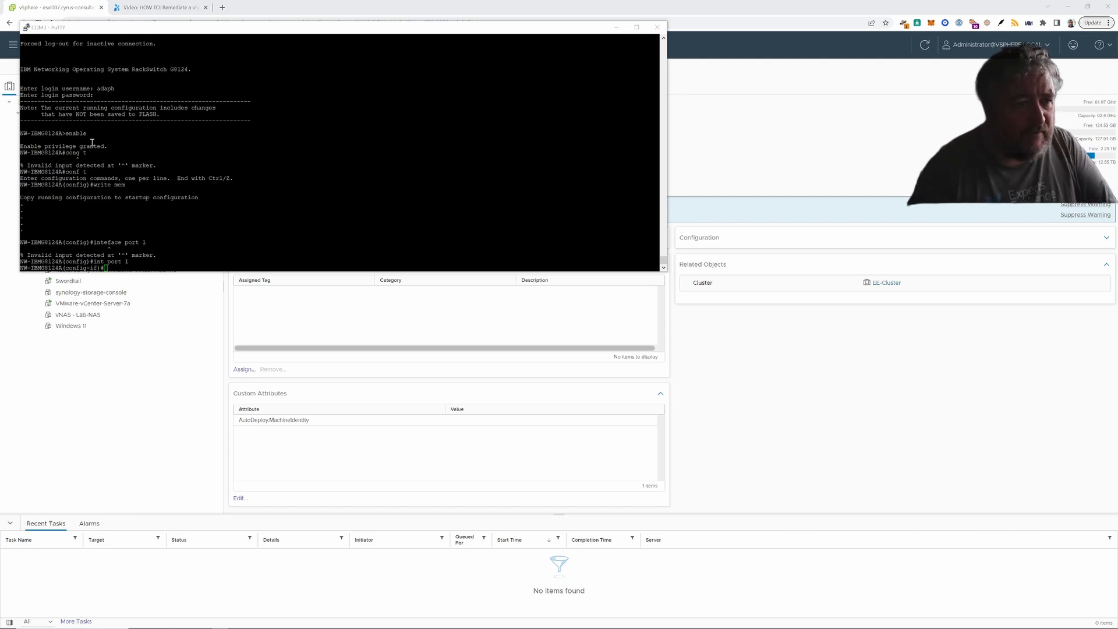
# - Run shutdown on switch port 1, positioning the console beside the vSphere host summary
pyautogui.moveTo(195, 28); pyautogui.dragTo(370, 152)
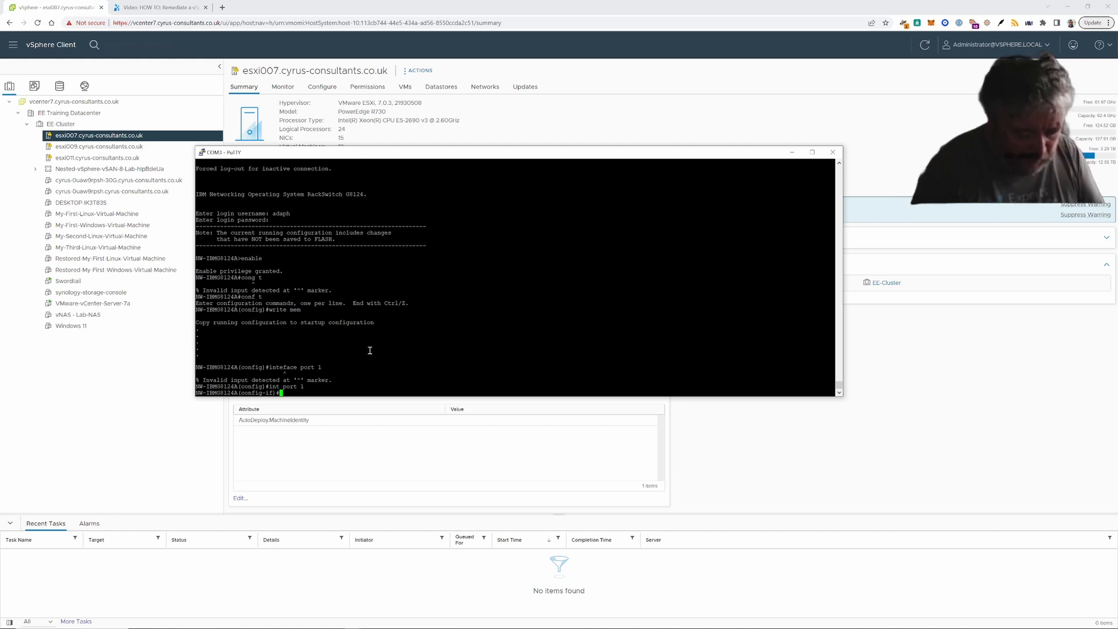
pyautogui.write('shutdown')
pyautogui.press('Return')
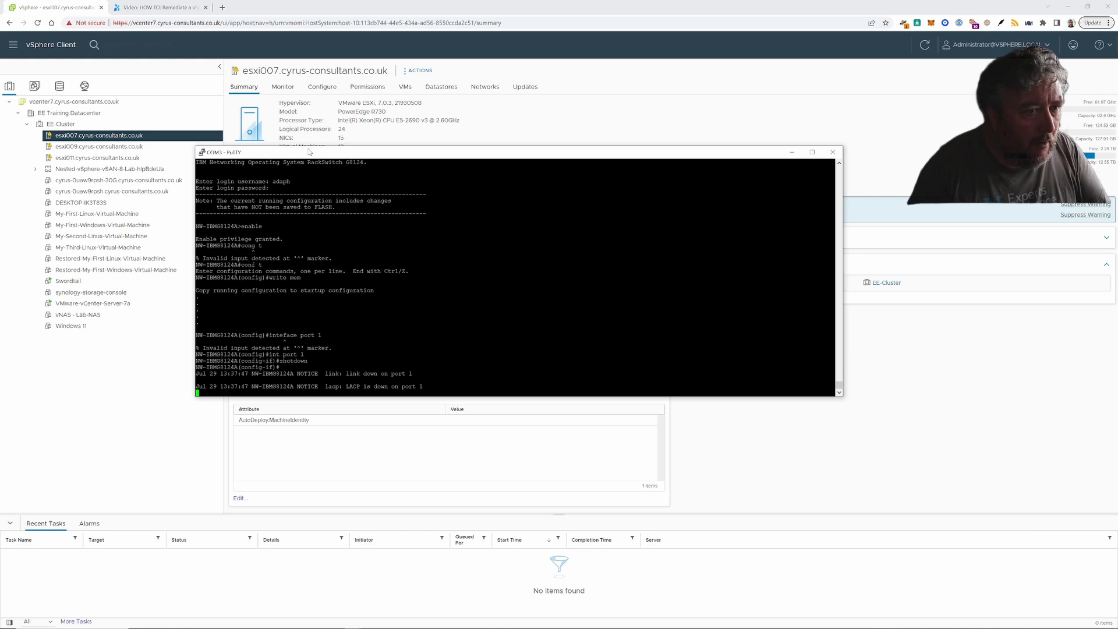
pyautogui.moveTo(311, 154); pyautogui.dragTo(285, 184)
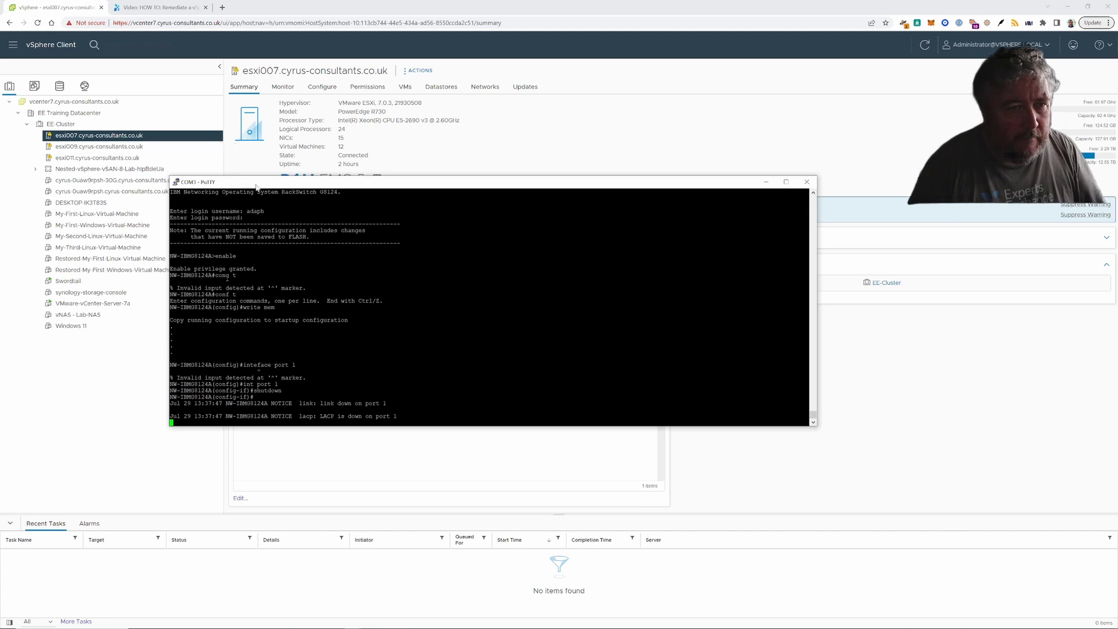
pyautogui.moveTo(275, 184); pyautogui.dragTo(248, 213)
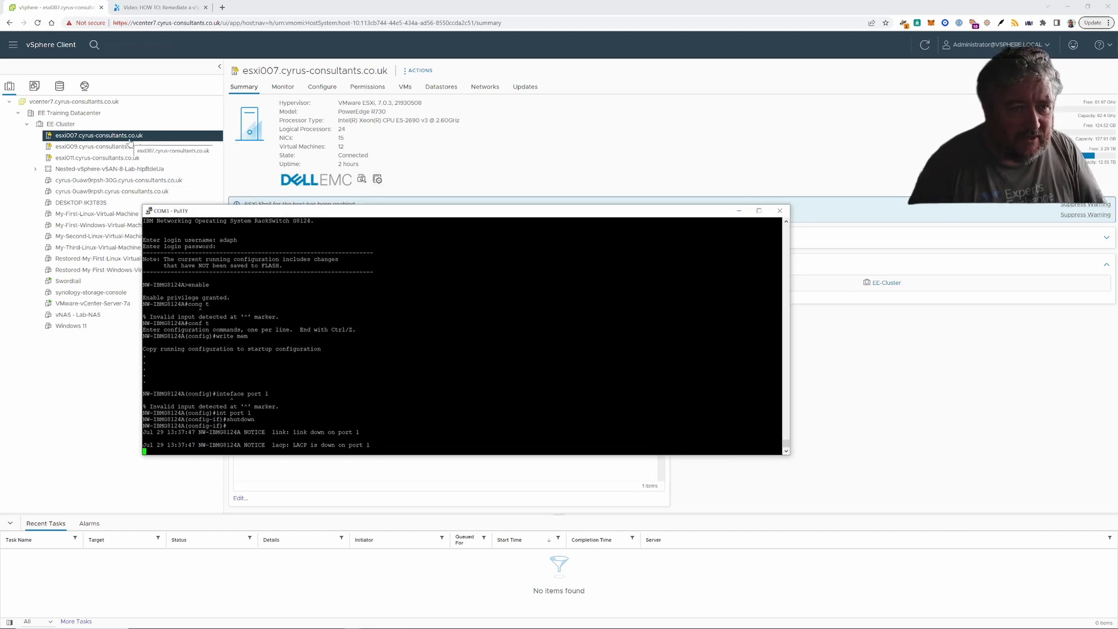
# - Open esxi007's Physical adapters list and scroll to check vmnic13 is Down
pyautogui.click(323, 88)
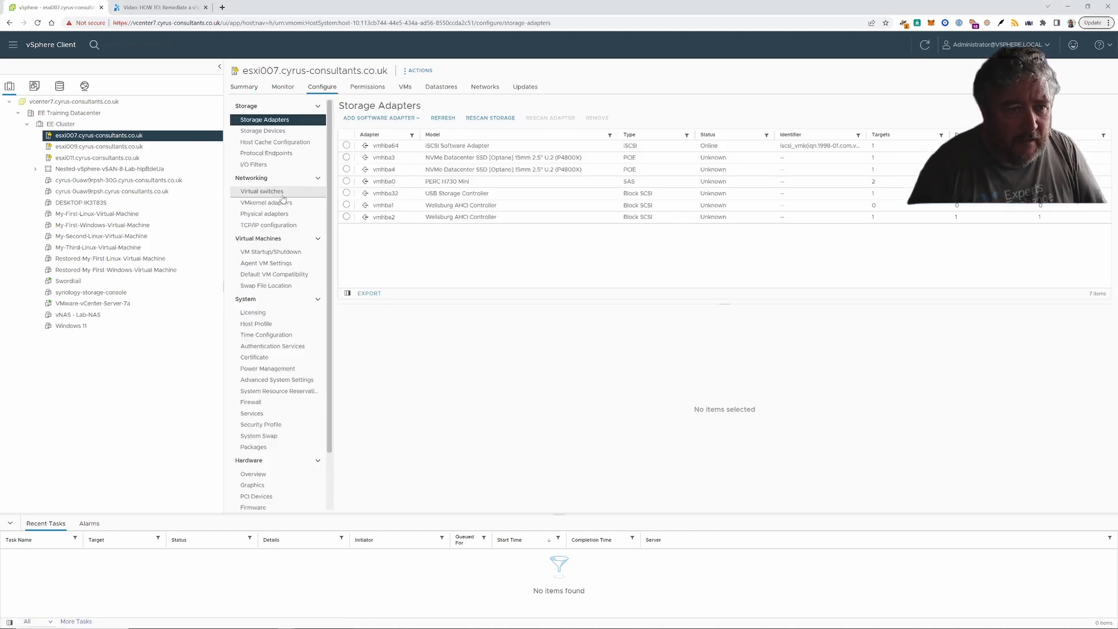
pyautogui.click(277, 216)
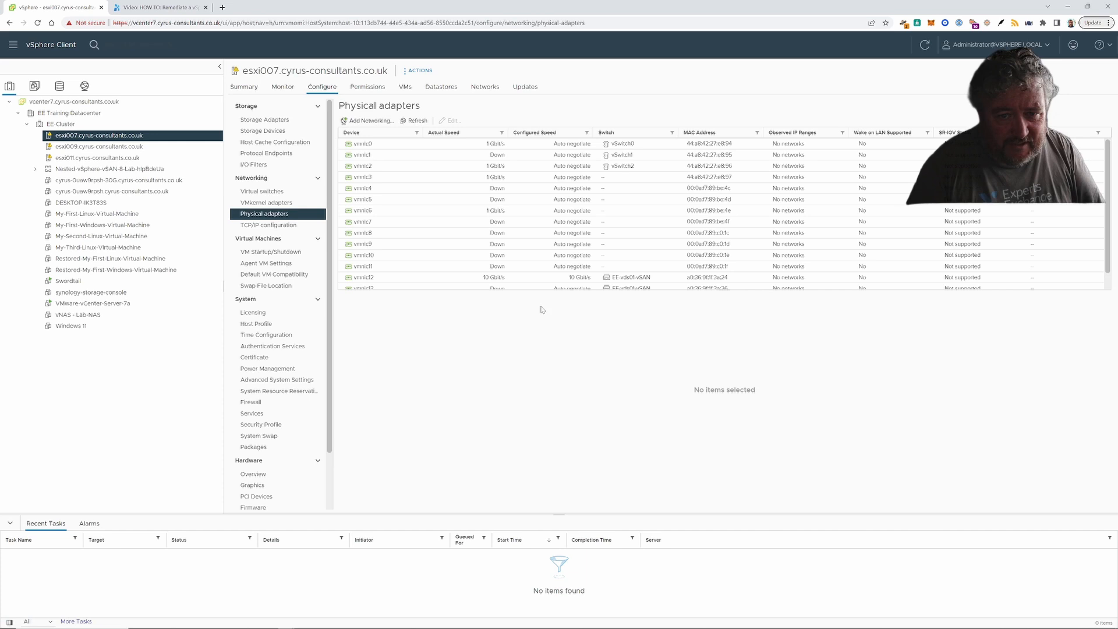
pyautogui.scroll(-1, 681, 226)
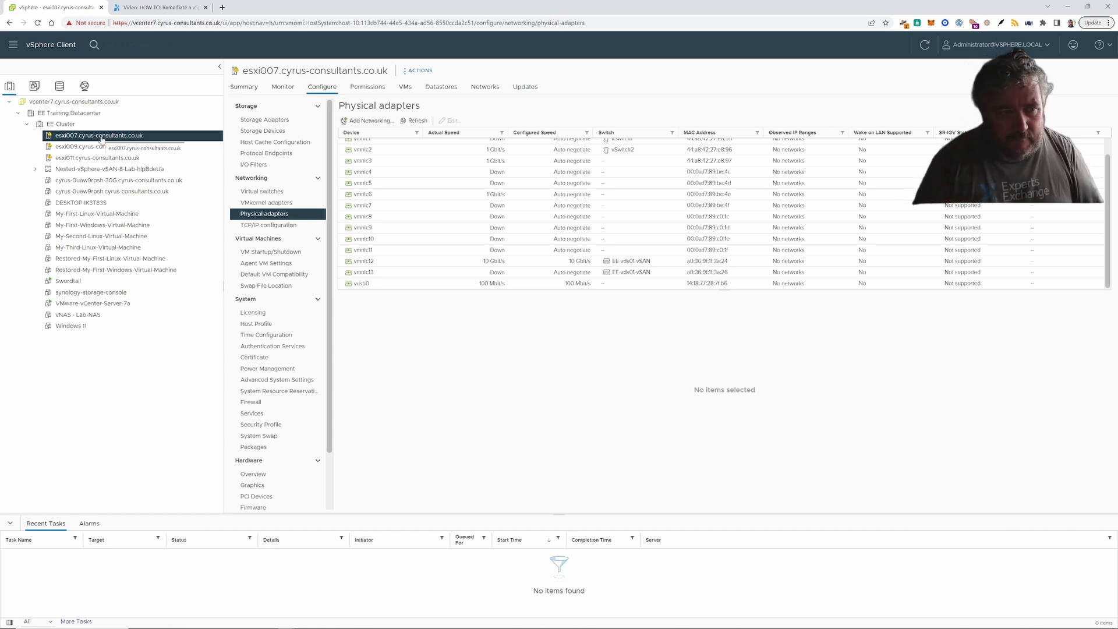
# - In the esxi007 terminal, run a 9000-byte vmkping over vmk4 to 172.20.32.1
pyautogui.moveTo(360, 626)
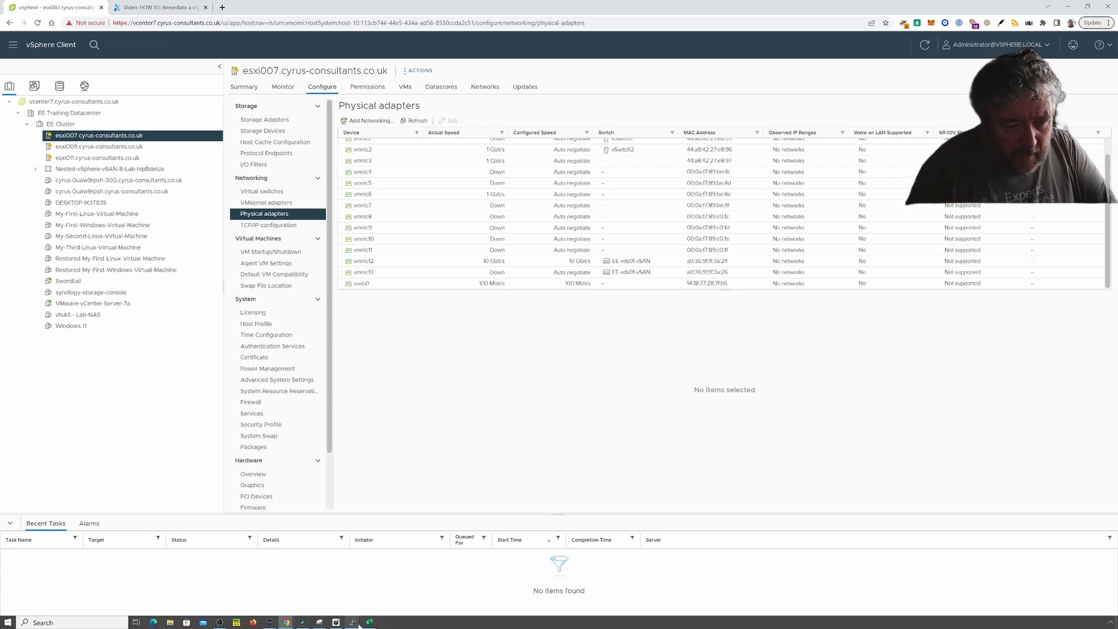
pyautogui.click(483, 588)
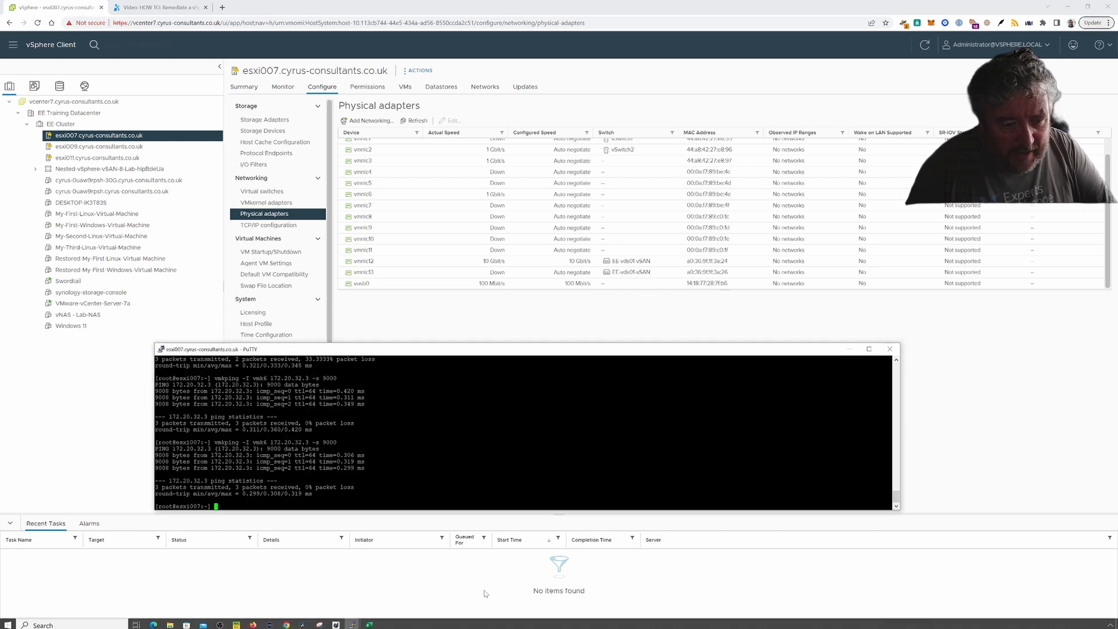
pyautogui.press('Up')
pyautogui.press('Left')
pyautogui.press('Left')
pyautogui.press('Left')
pyautogui.press('Left')
pyautogui.press('Left')
pyautogui.press('Left')
pyautogui.press('Left')
pyautogui.press('Left')
pyautogui.press('Left')
pyautogui.press('Left')
pyautogui.press('Left')
pyautogui.press('Left')
pyautogui.press('Left')
pyautogui.press('Left')
pyautogui.press('Left')
pyautogui.press('Left')
pyautogui.press('Left')
pyautogui.press('Left')
pyautogui.press('Left')
pyautogui.press('Left')
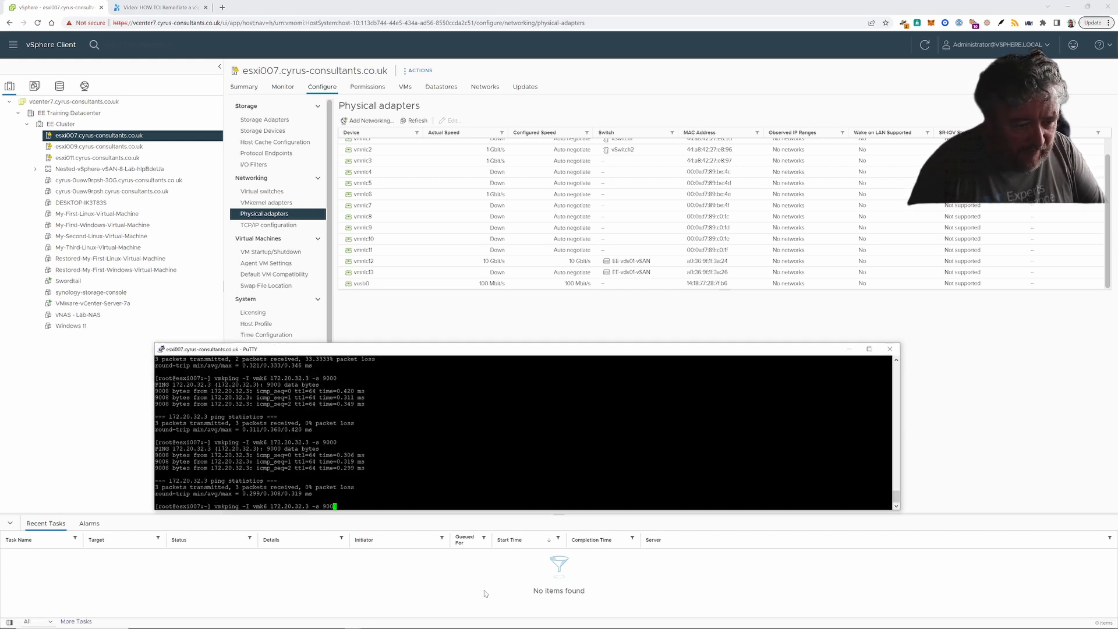
pyautogui.press('Right')
pyautogui.press('Right')
pyautogui.press('Right')
pyautogui.press('Right')
pyautogui.press('Right')
pyautogui.press('Right')
pyautogui.press('Right')
pyautogui.press('Right')
pyautogui.press('Right')
pyautogui.press('Right')
pyautogui.press('Right')
pyautogui.press('Right')
pyautogui.press('Right')
pyautogui.press('Right')
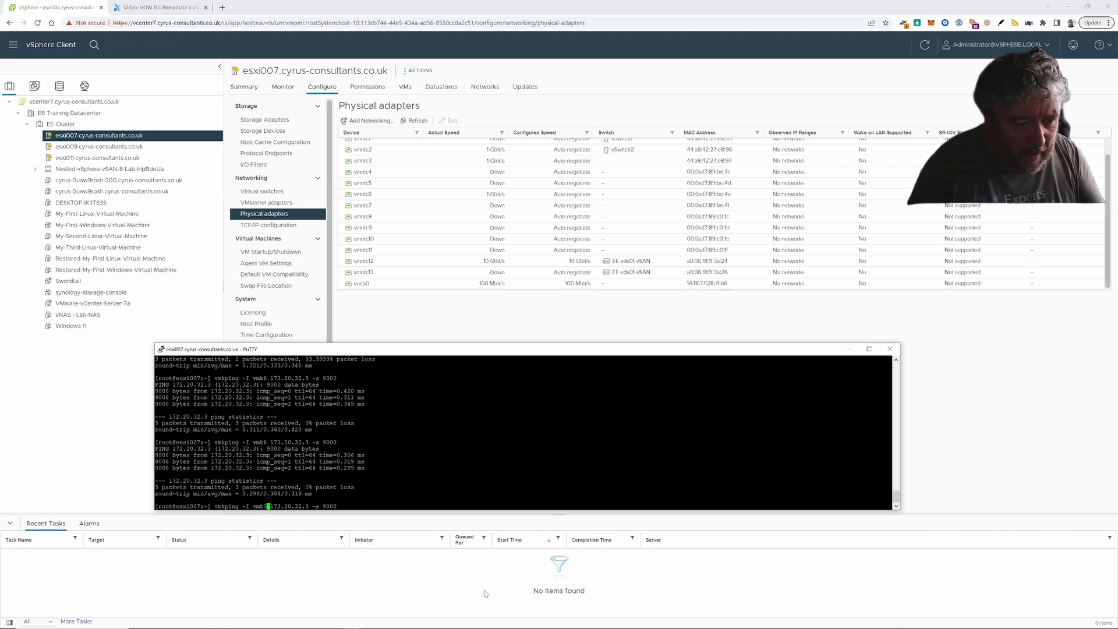
pyautogui.press('BackSpace')
pyautogui.write('4')
pyautogui.press('Right')
pyautogui.press('Right')
pyautogui.press('Right')
pyautogui.press('Right')
pyautogui.press('Right')
pyautogui.press('Right')
pyautogui.press('Right')
pyautogui.press('Right')
pyautogui.press('Right')
pyautogui.press('Right')
pyautogui.press('Right')
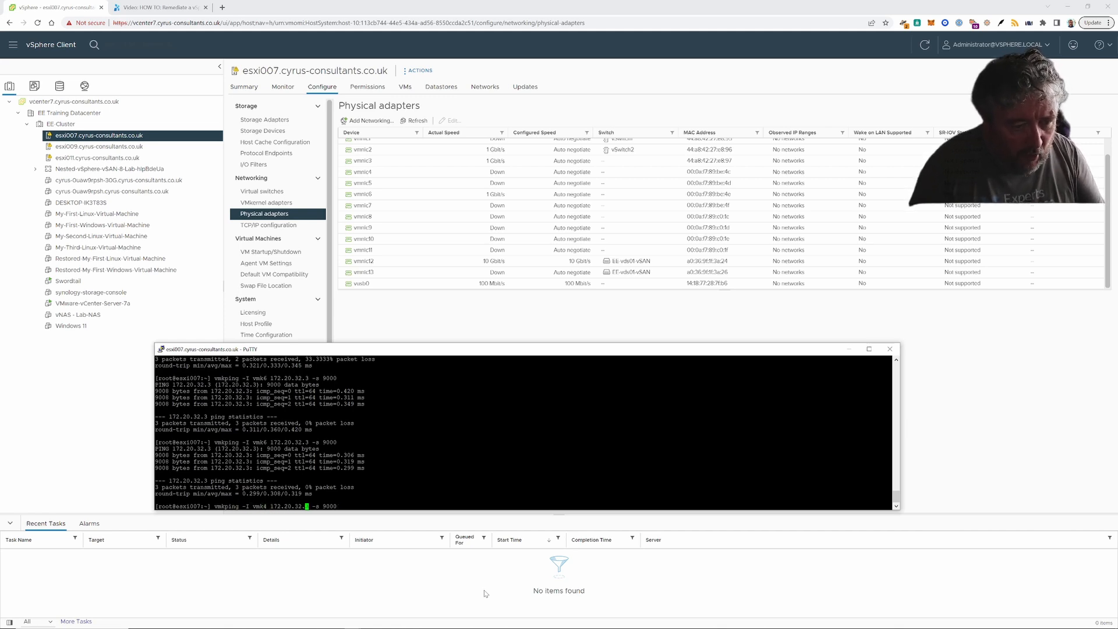
pyautogui.press('Right')
pyautogui.press('BackSpace')
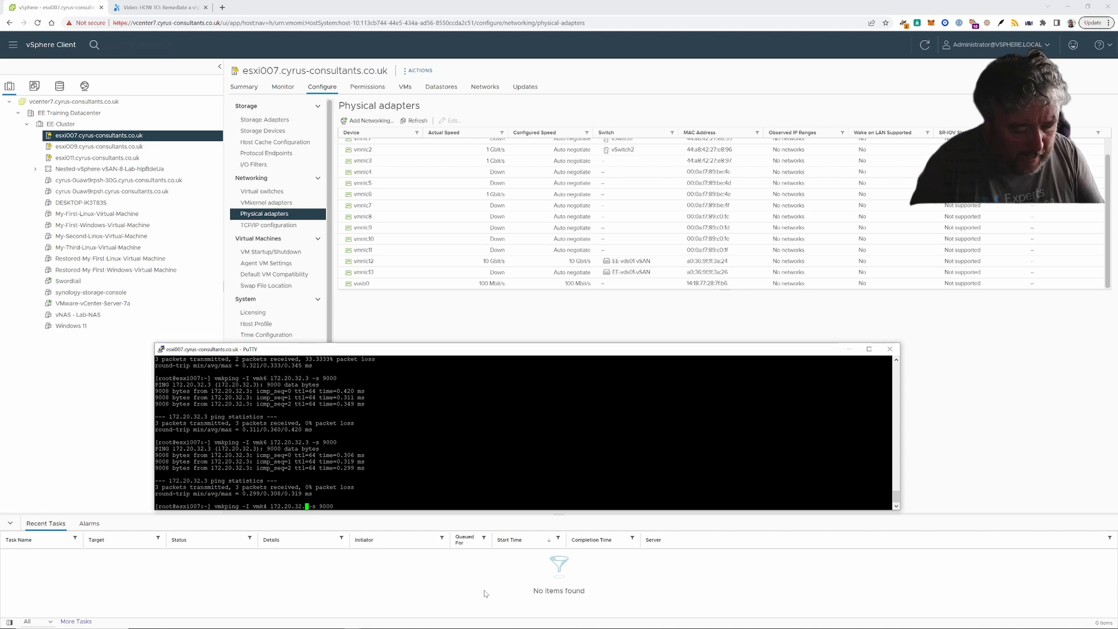
pyautogui.write('1')
pyautogui.press('Right')
pyautogui.press('Right')
pyautogui.press('Right')
pyautogui.press('Right')
pyautogui.press('Right')
pyautogui.press('Right')
pyautogui.press('Right')
pyautogui.press('Right')
pyautogui.press('Return')
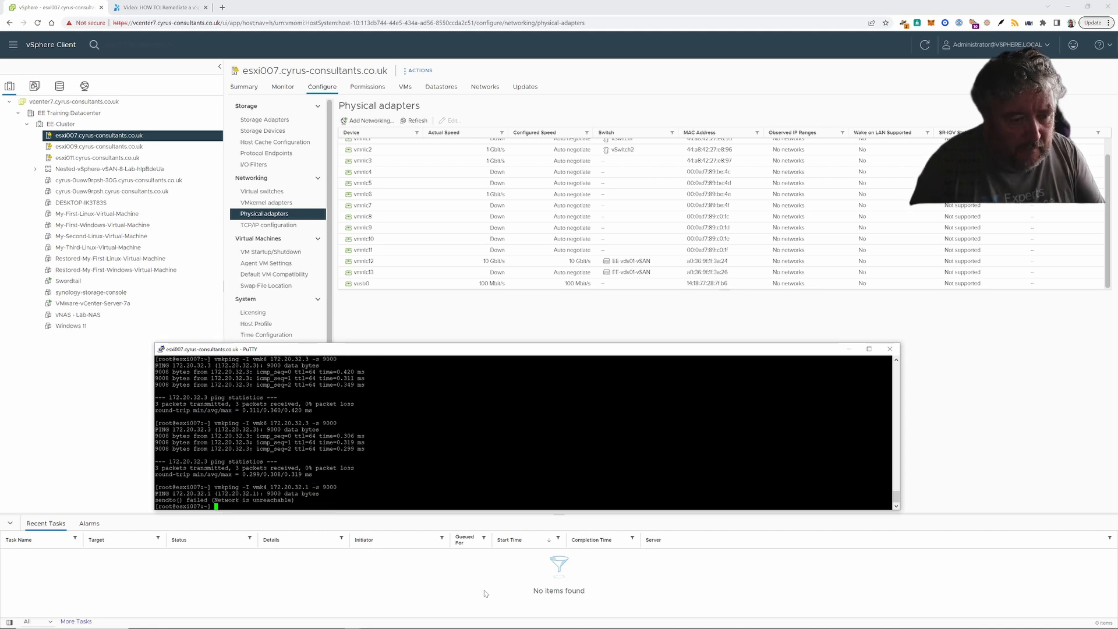
# - Ping 172.20.30.1 over vmk4 with 9000-byte packets
pyautogui.press('Up')
pyautogui.press('Left')
pyautogui.press('Left')
pyautogui.press('Left')
pyautogui.press('Left')
pyautogui.press('Left')
pyautogui.press('Left')
pyautogui.press('Left')
pyautogui.press('Left')
pyautogui.press('Left')
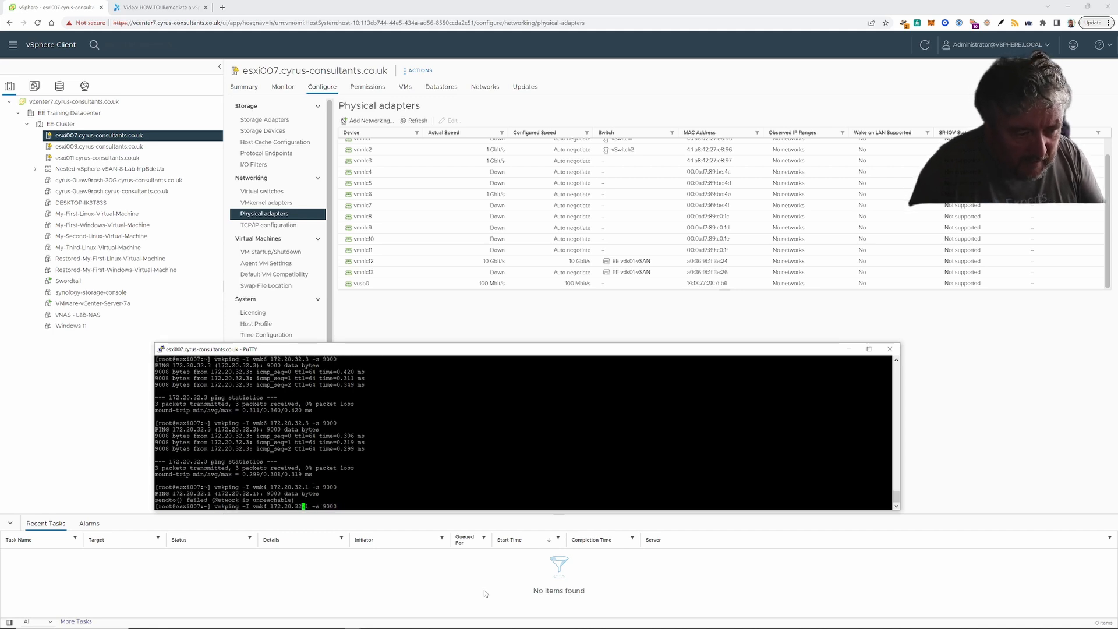
pyautogui.press('BackSpace')
pyautogui.write('0')
pyautogui.press('Right')
pyautogui.press('Right')
pyautogui.press('Right')
pyautogui.press('Right')
pyautogui.press('Right')
pyautogui.press('Right')
pyautogui.press('Right')
pyautogui.press('Right')
pyautogui.press('Right')
pyautogui.press('Right')
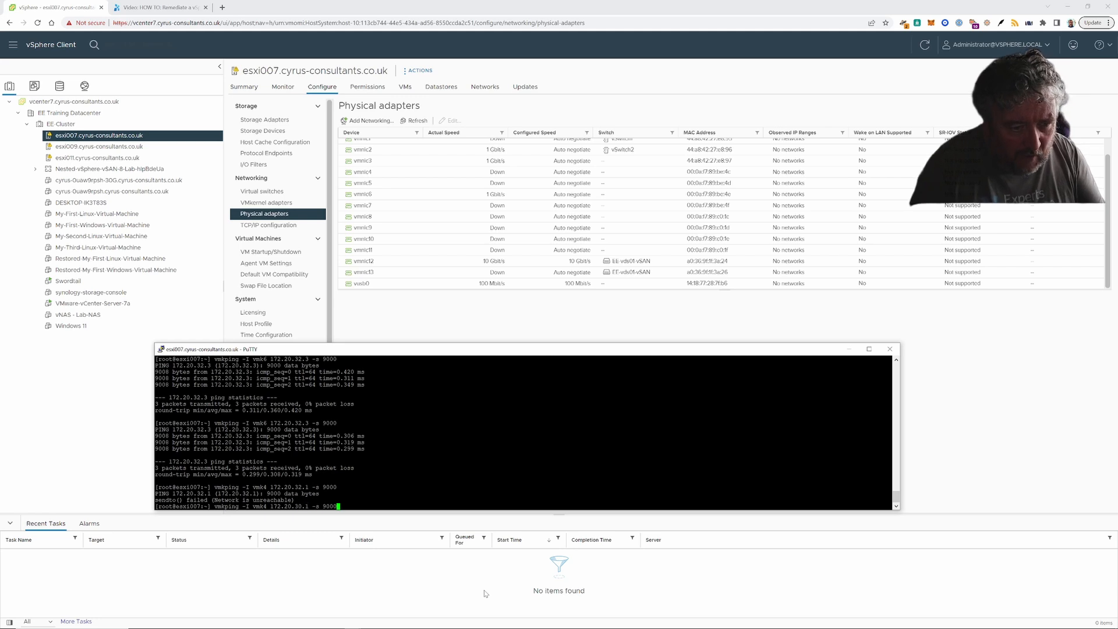
pyautogui.press('Return')
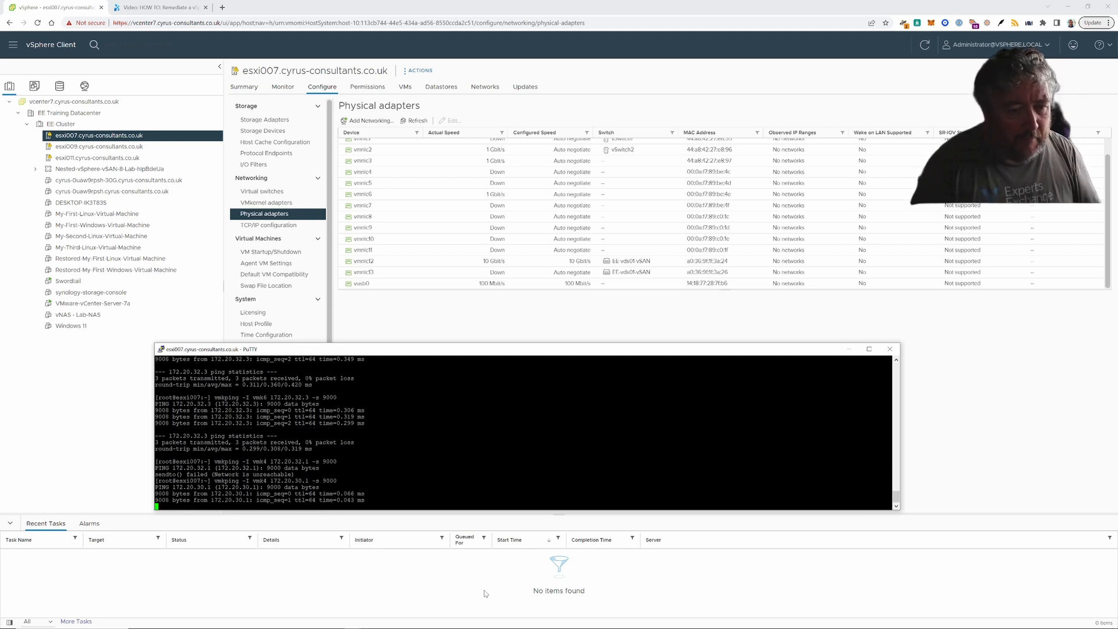
# - Ping 172.20.30.2 over vmk4 twice, then start a long -c 9000 ping to it
pyautogui.press('Up')
pyautogui.press('Left')
pyautogui.press('Left')
pyautogui.press('Left')
pyautogui.press('Left')
pyautogui.press('Left')
pyautogui.press('Left')
pyautogui.press('Left')
pyautogui.press('Left')
pyautogui.press('Left')
pyautogui.press('Left')
pyautogui.press('Left')
pyautogui.press('Left')
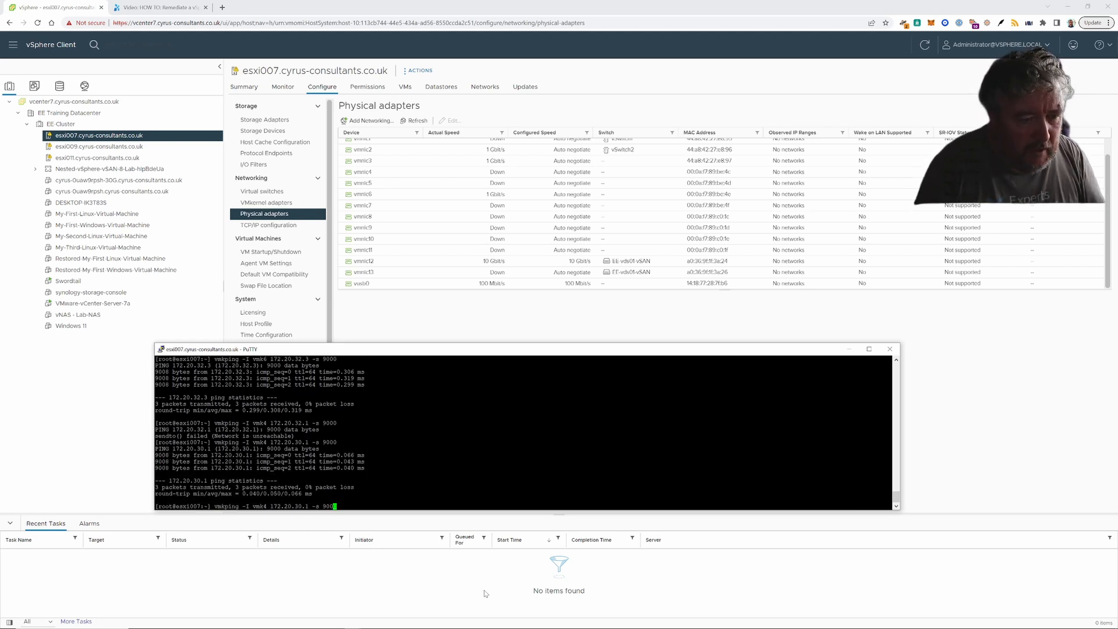
pyautogui.press('Right')
pyautogui.press('Right')
pyautogui.press('Right')
pyautogui.press('Right')
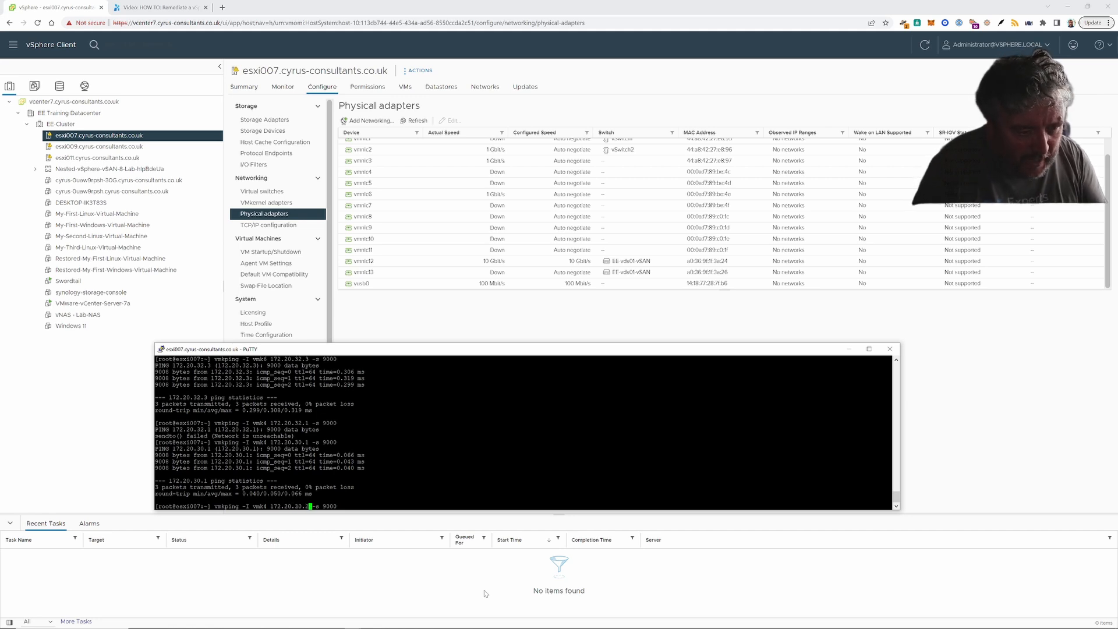
pyautogui.press('Return')
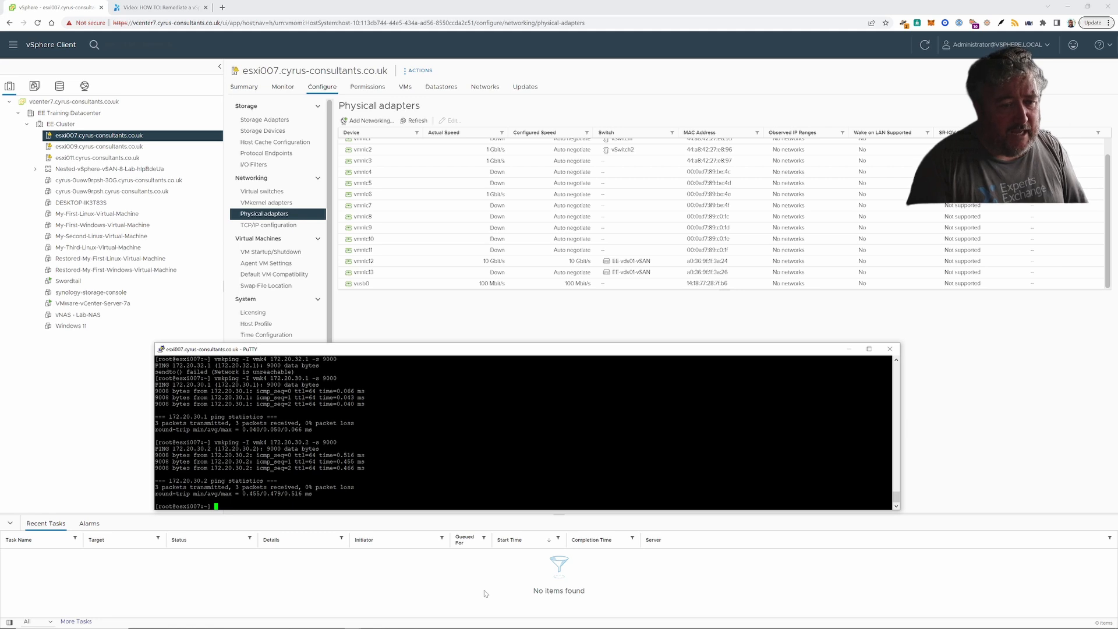
pyautogui.press('Up')
pyautogui.press('Return')
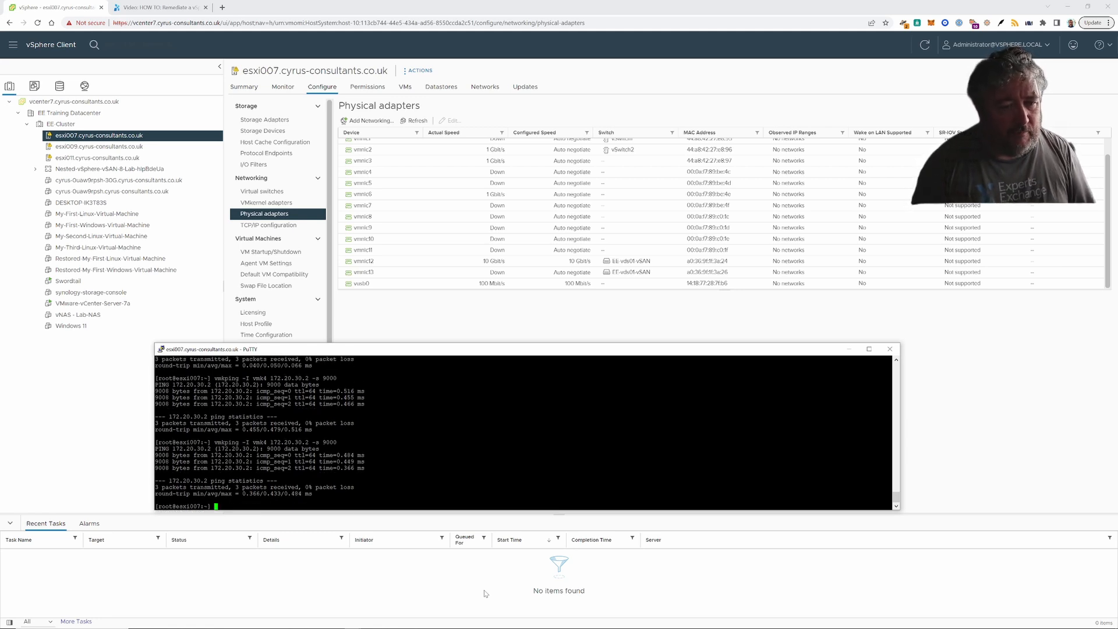
pyautogui.press('Up')
pyautogui.write('-c 900')
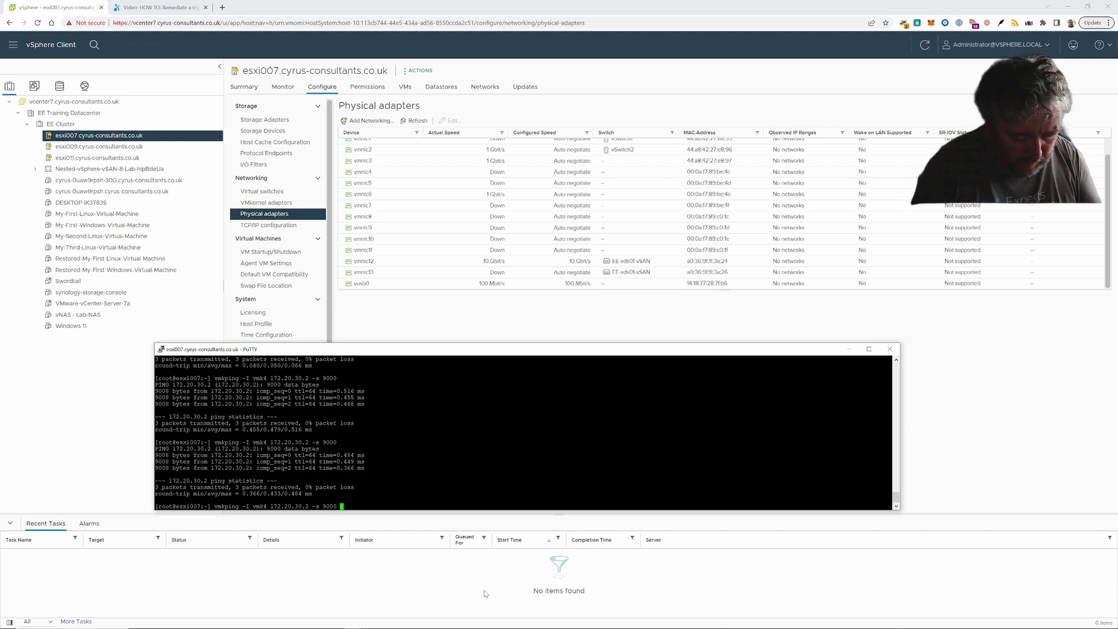
pyautogui.write('0')
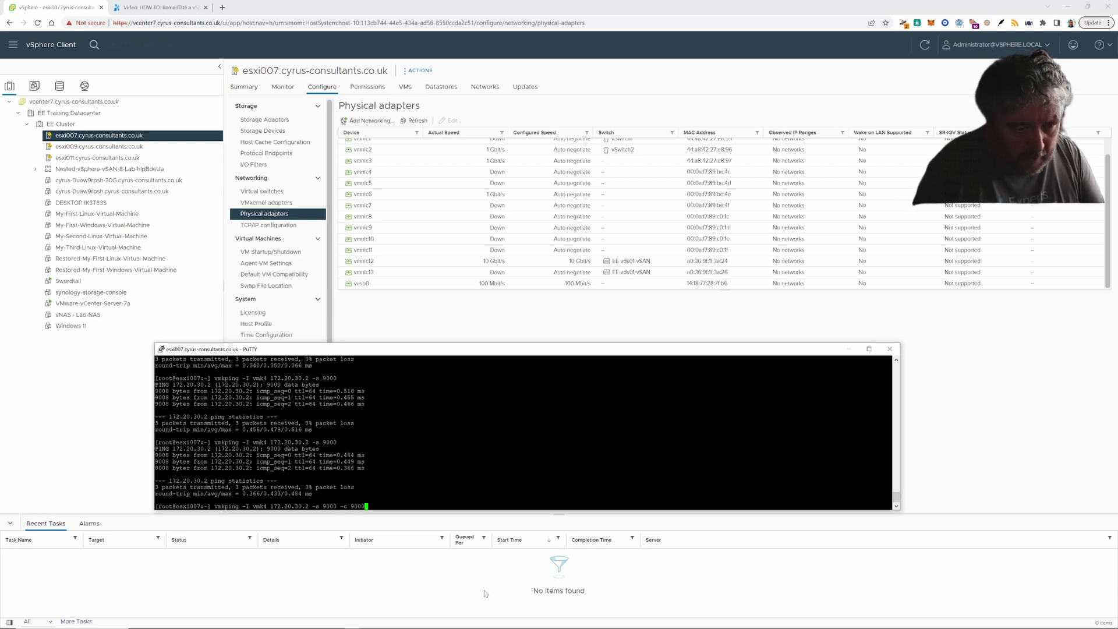
pyautogui.press('Return')
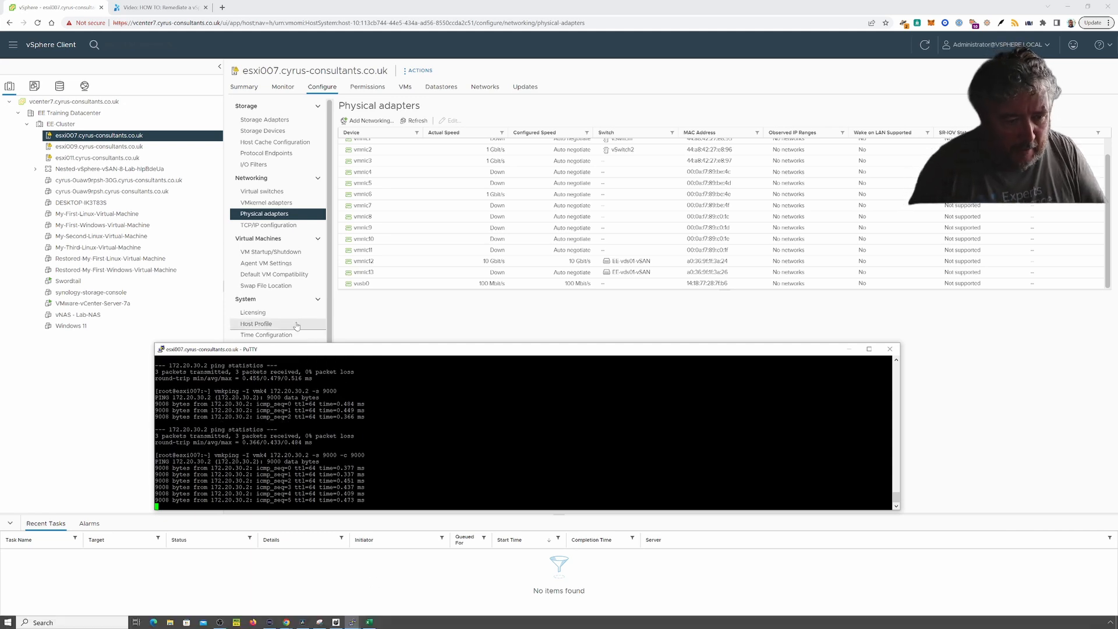
# - Arrange the ping terminal and switch console so both windows are visible
pyautogui.moveTo(362, 353); pyautogui.dragTo(502, 154)
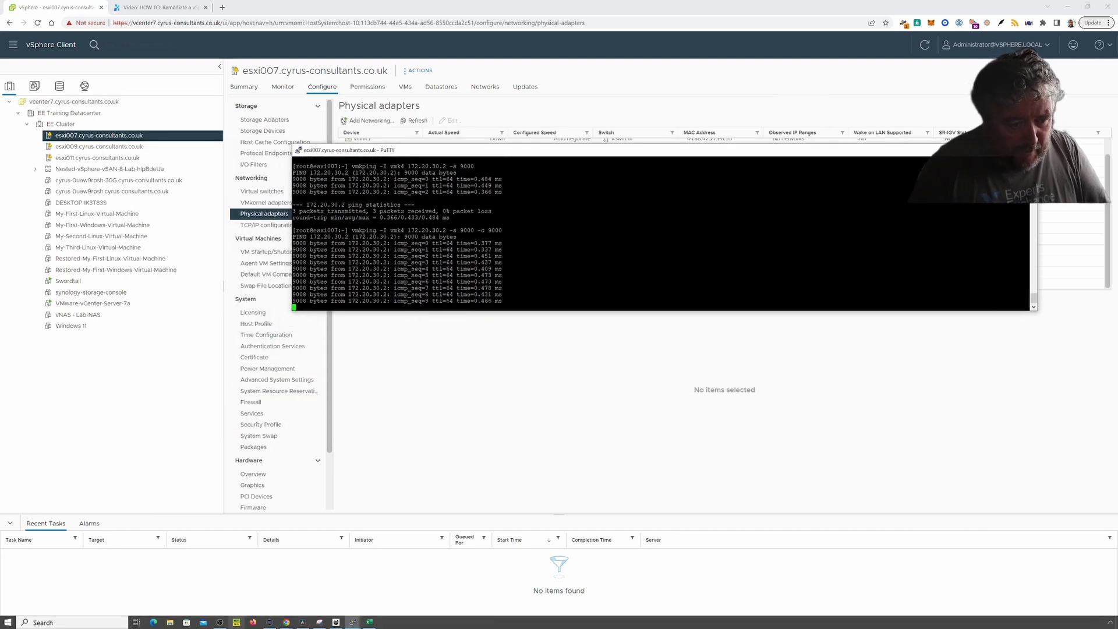
pyautogui.click(352, 622)
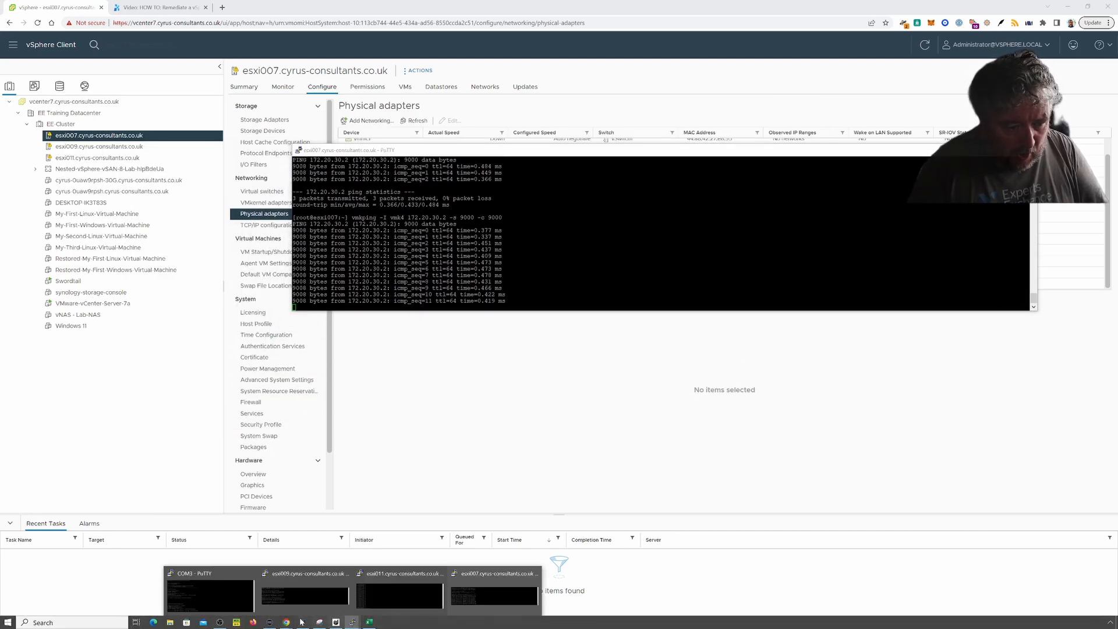
pyautogui.click(204, 597)
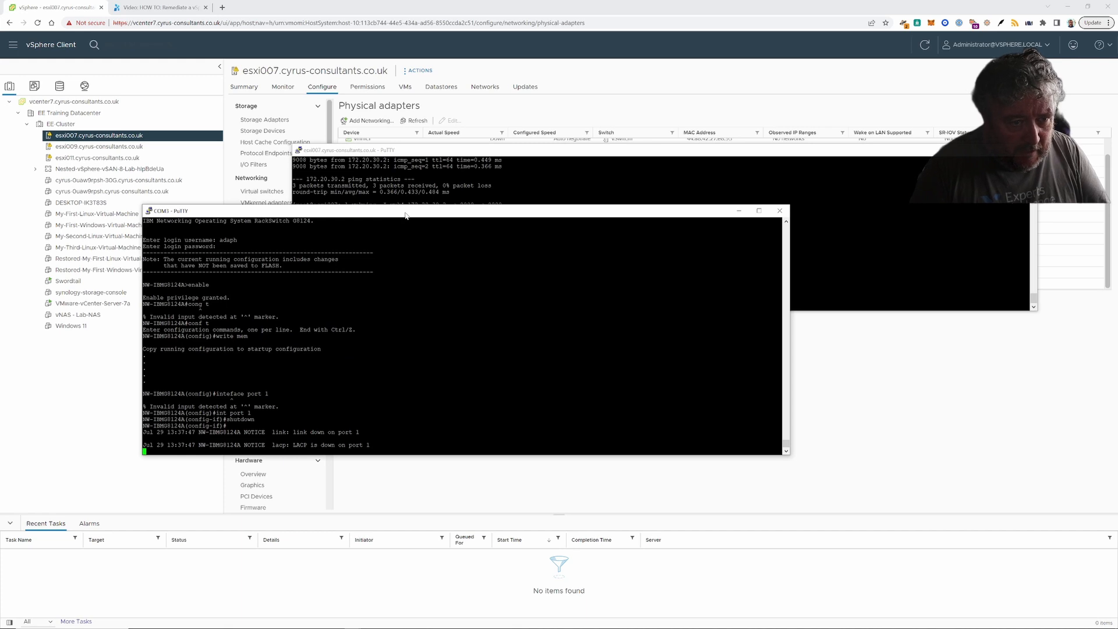
pyautogui.moveTo(405, 215); pyautogui.dragTo(513, 332)
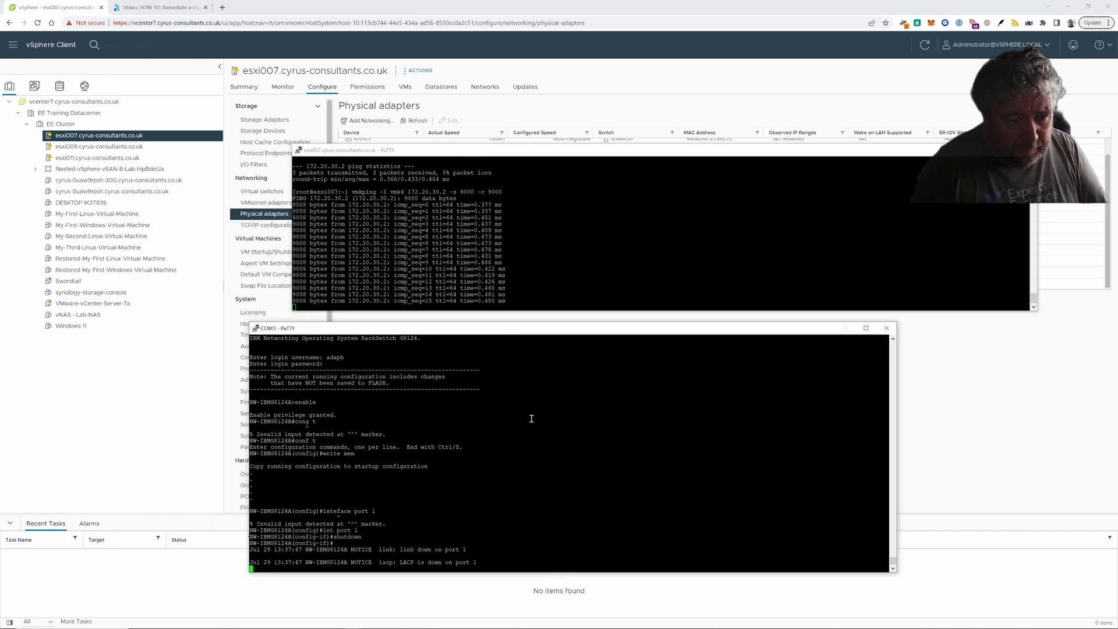
# - Bring switch port 1 back up with no shutdown while the ping keeps running
pyautogui.press('Return')
pyautogui.write('shutdow')
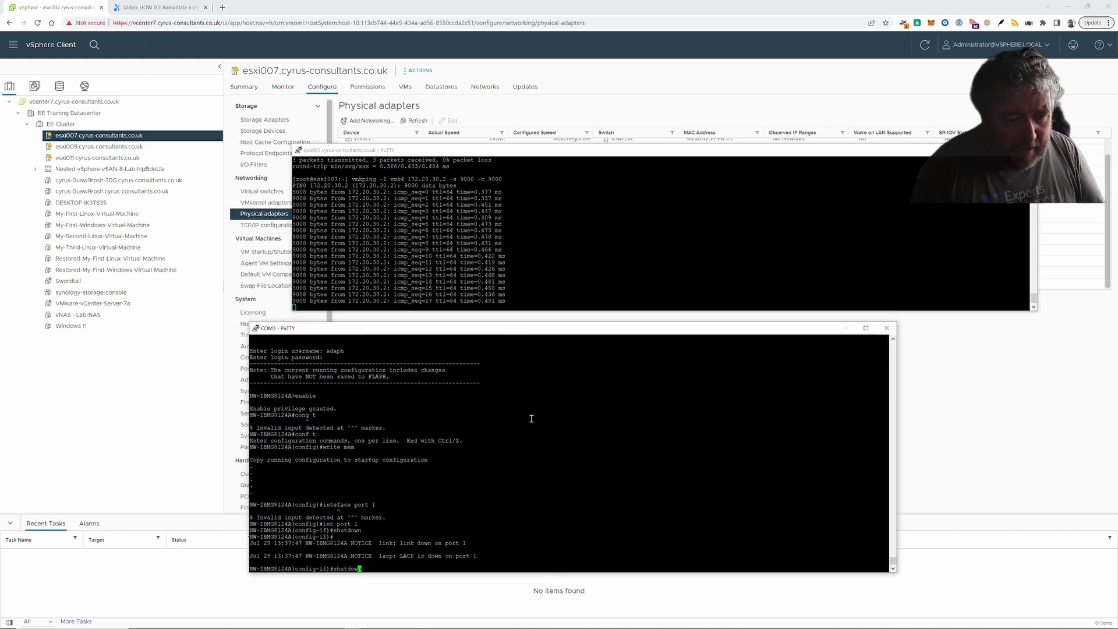
pyautogui.write('n')
pyautogui.hotkey('ctrl', 'a')
pyautogui.write('no')
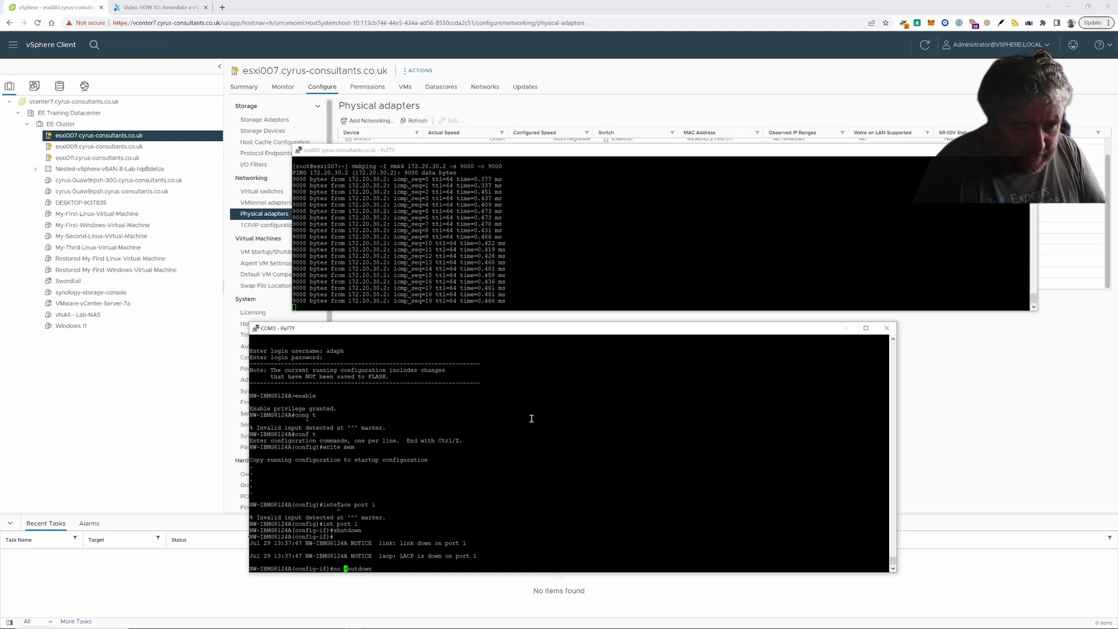
pyautogui.press('Return')
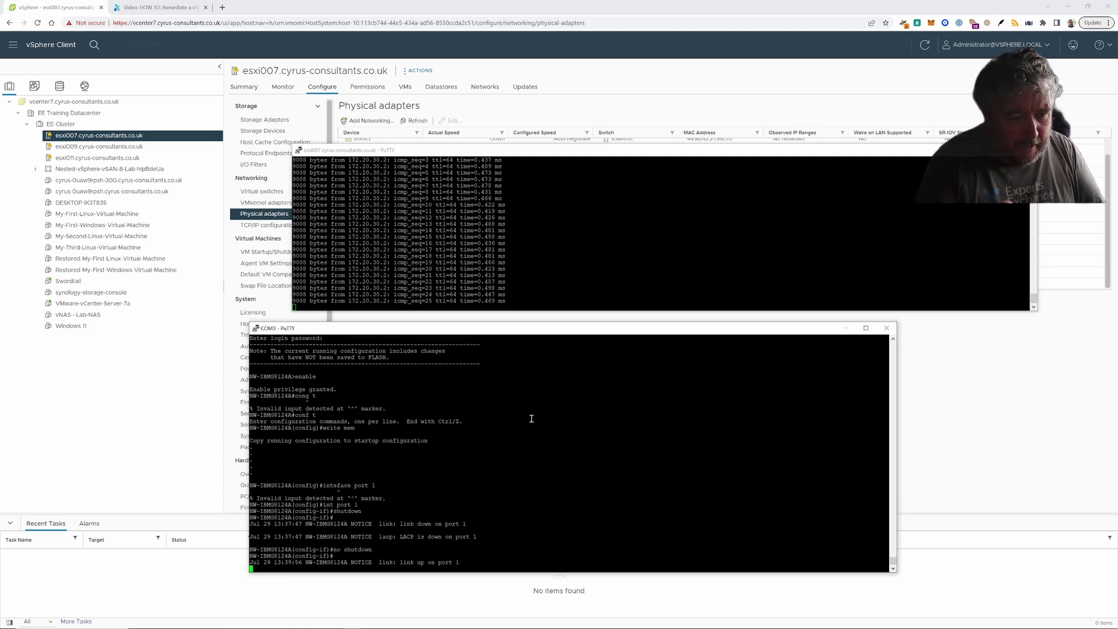
pyautogui.press('Return')
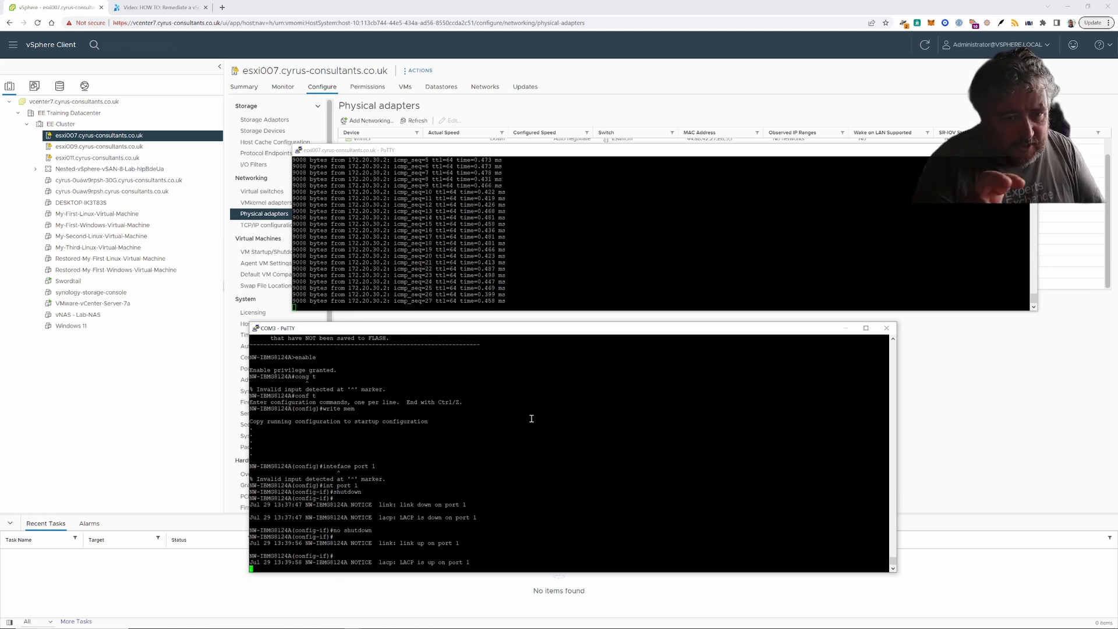
pyautogui.press('Return')
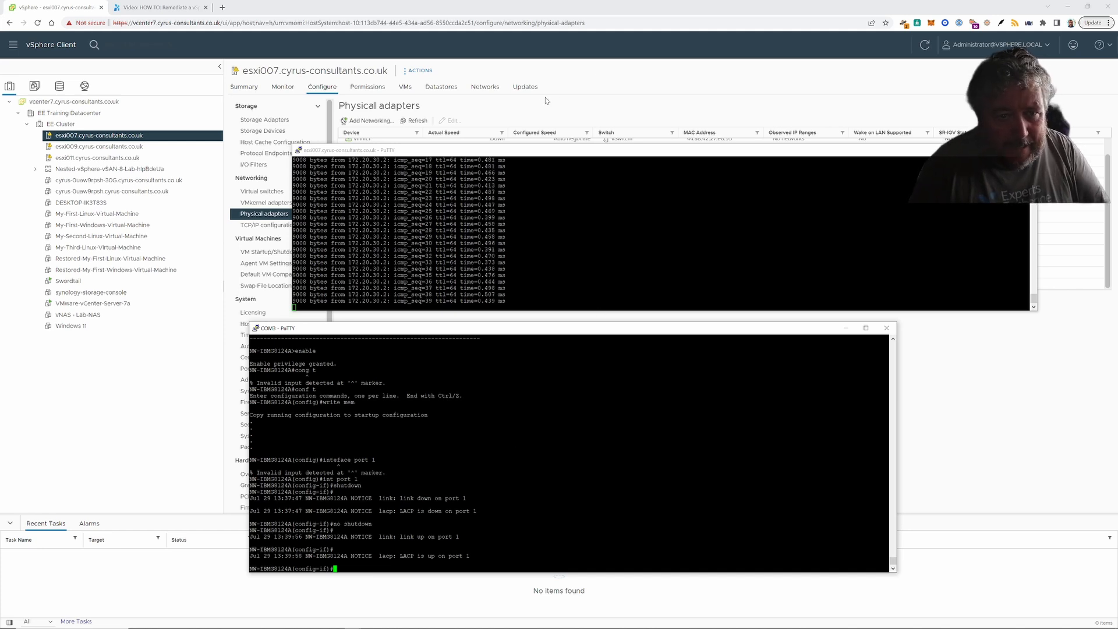
pyautogui.moveTo(562, 152); pyautogui.dragTo(550, 90)
pyautogui.click(594, 482)
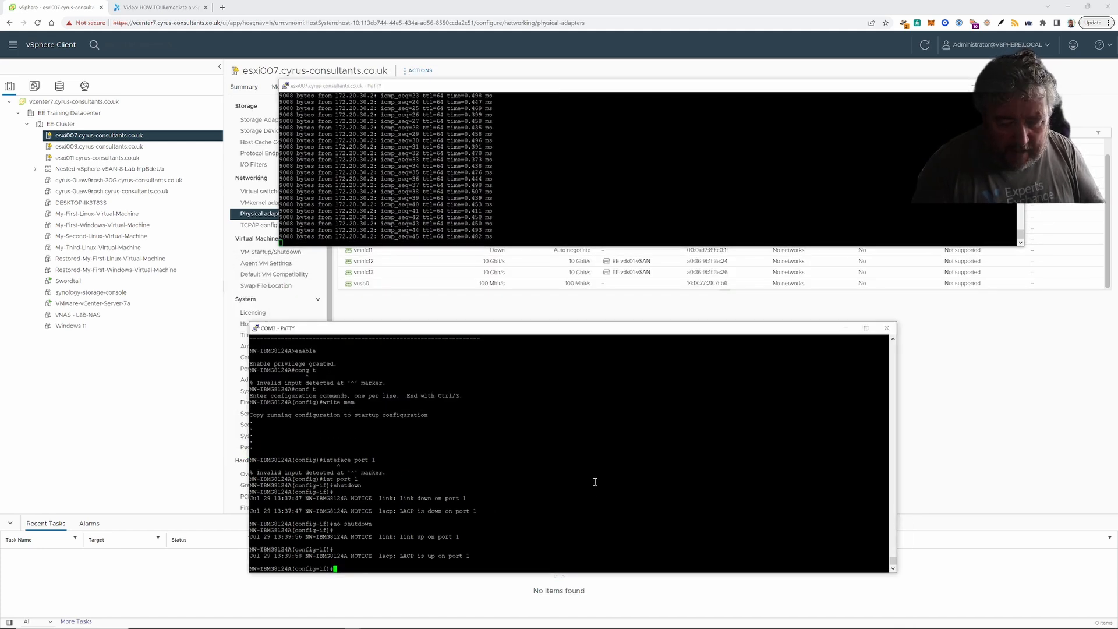
# - Enter int port 2 on the switch and run shutdown on it
pyautogui.press('Up')
pyautogui.press('Up')
pyautogui.press('Up')
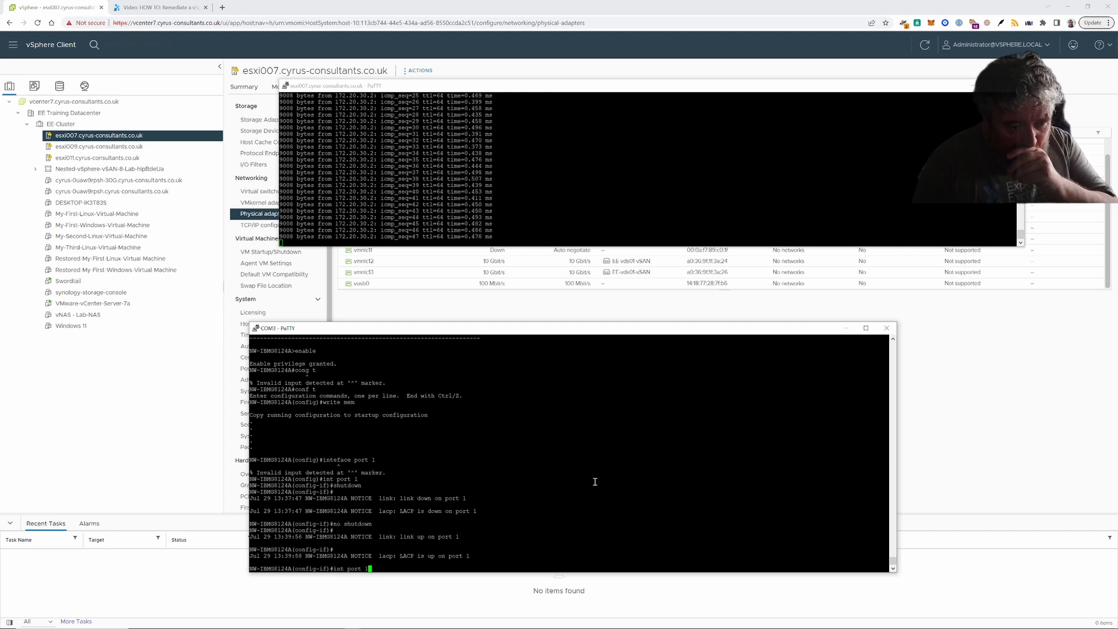
pyautogui.press('BackSpace')
pyautogui.write('2')
pyautogui.press('Return')
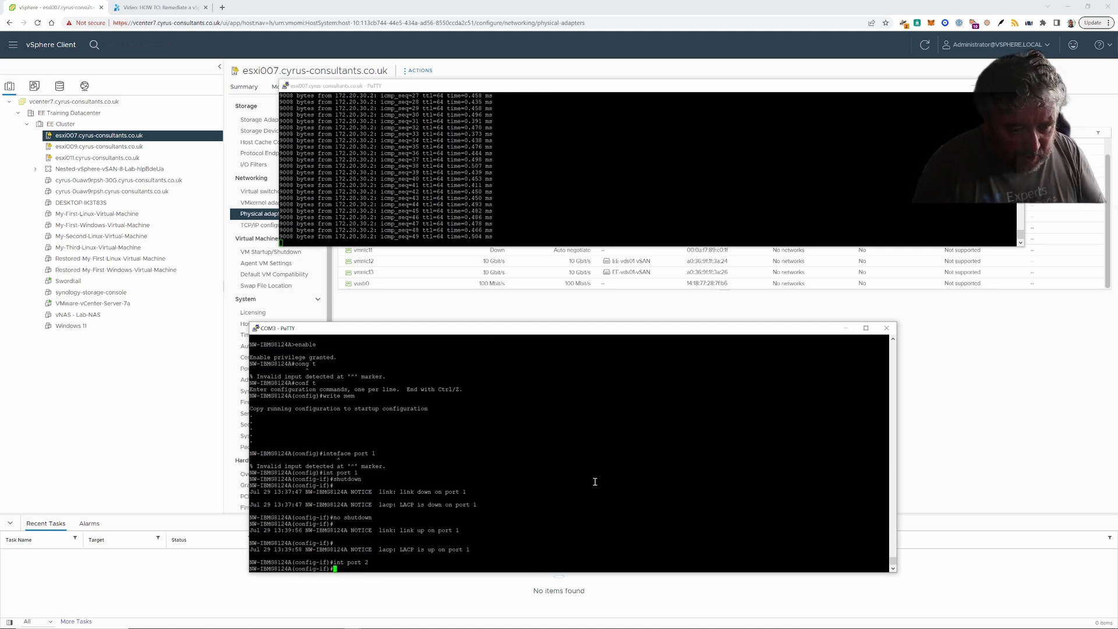
pyautogui.press('Up')
pyautogui.press('Up')
pyautogui.press('Left')
pyautogui.press('Left')
pyautogui.press('Left')
pyautogui.press('Left')
pyautogui.press('Left')
pyautogui.press('Left')
pyautogui.press('Left')
pyautogui.press('Left')
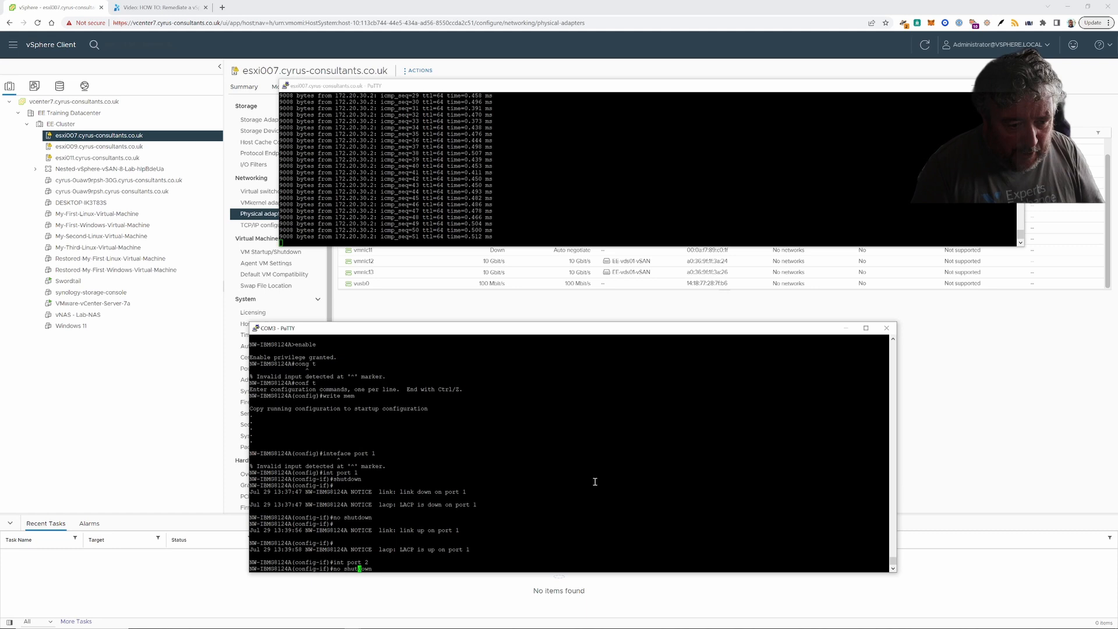
pyautogui.press('BackSpace')
pyautogui.press('BackSpace')
pyautogui.press('BackSpace')
pyautogui.press('Return')
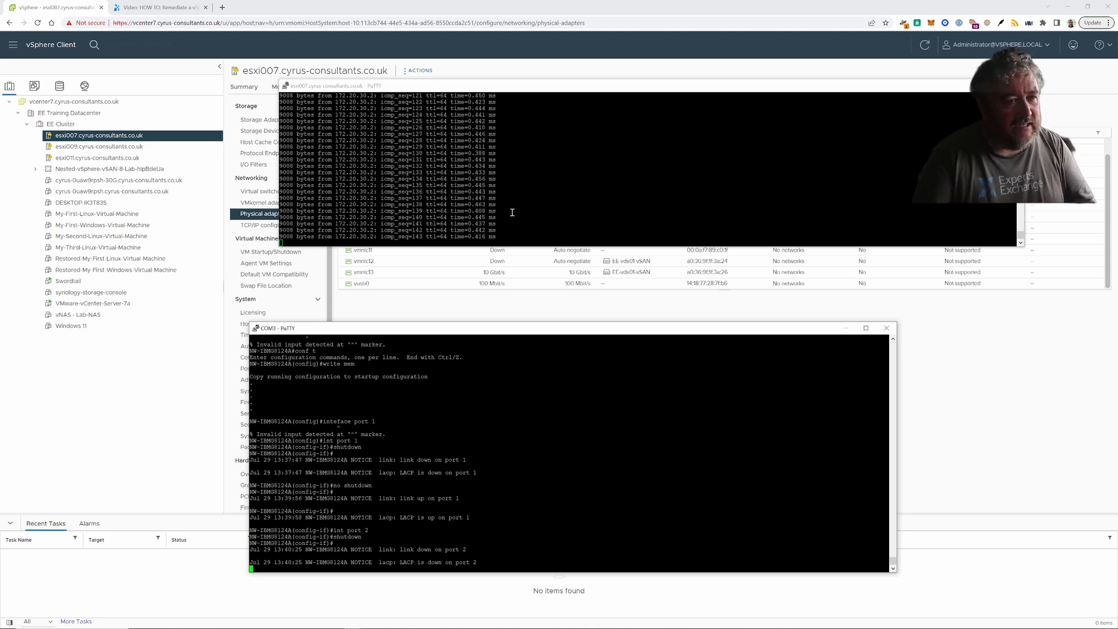
pyautogui.moveTo(369, 626)
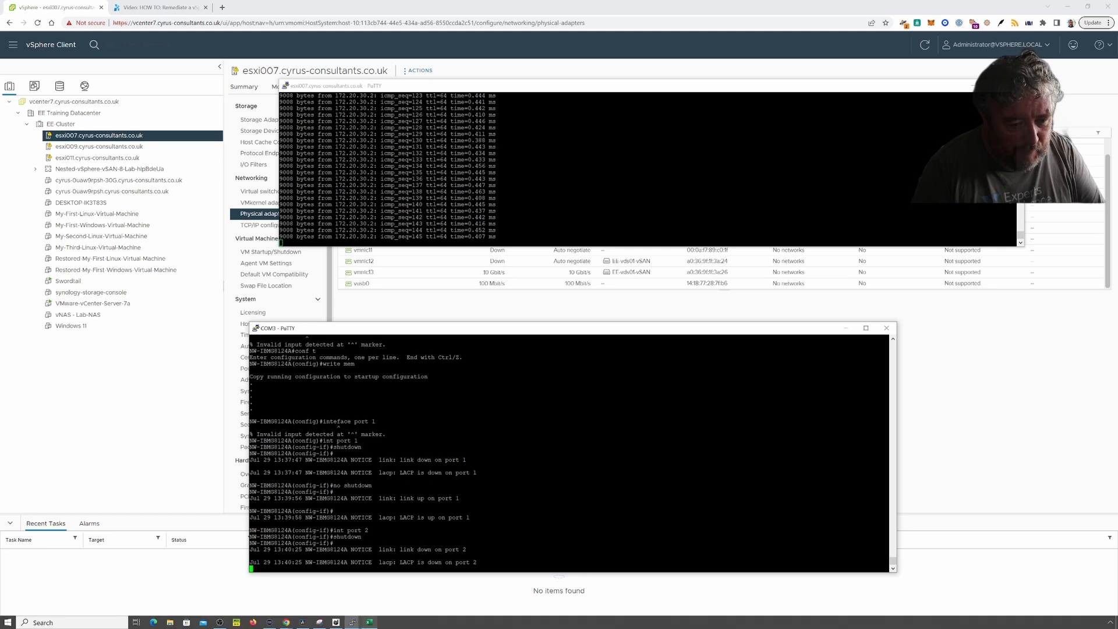